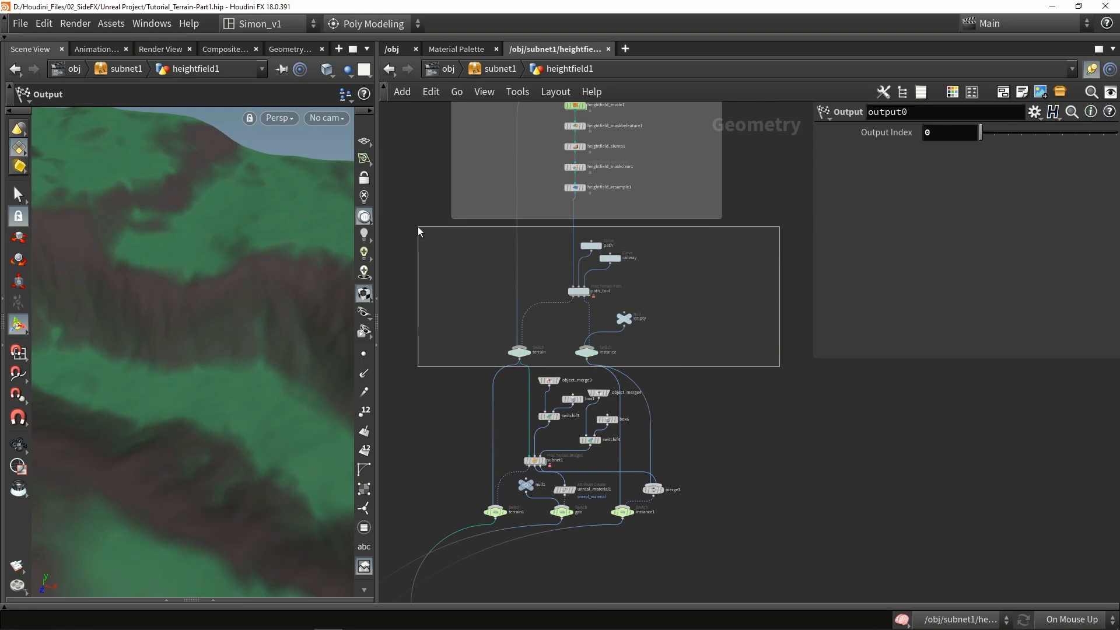
# Enclose the path tool nodes with their terrain and instance switches in a network box and widen it.
pyautogui.hotkey('shift', 'o')
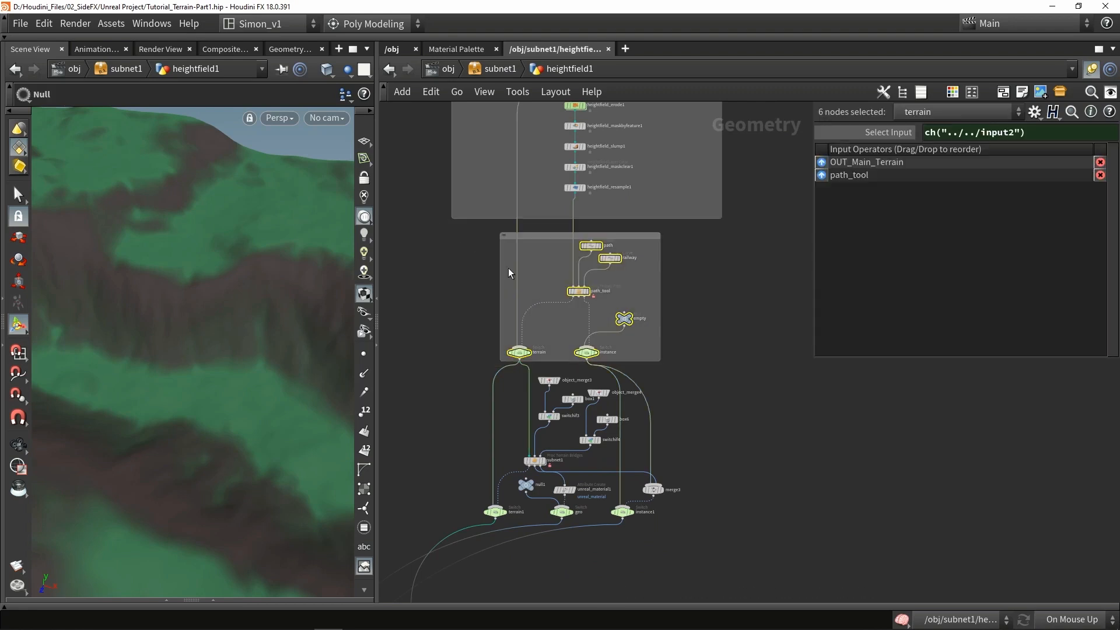
pyautogui.moveTo(499, 267); pyautogui.dragTo(453, 269)
pyautogui.moveTo(658, 291); pyautogui.dragTo(722, 291)
# Enclose the lower object merges, subnetwork, and terrain, geo and instance output switches in a second network box.
pyautogui.moveTo(680, 364); pyautogui.dragTo(686, 266, button='middle')
pyautogui.moveTo(766, 470); pyautogui.dragTo(456, 299)
pyautogui.hotkey('shift', 'o')
pyautogui.hotkey('ctrl', 'z')
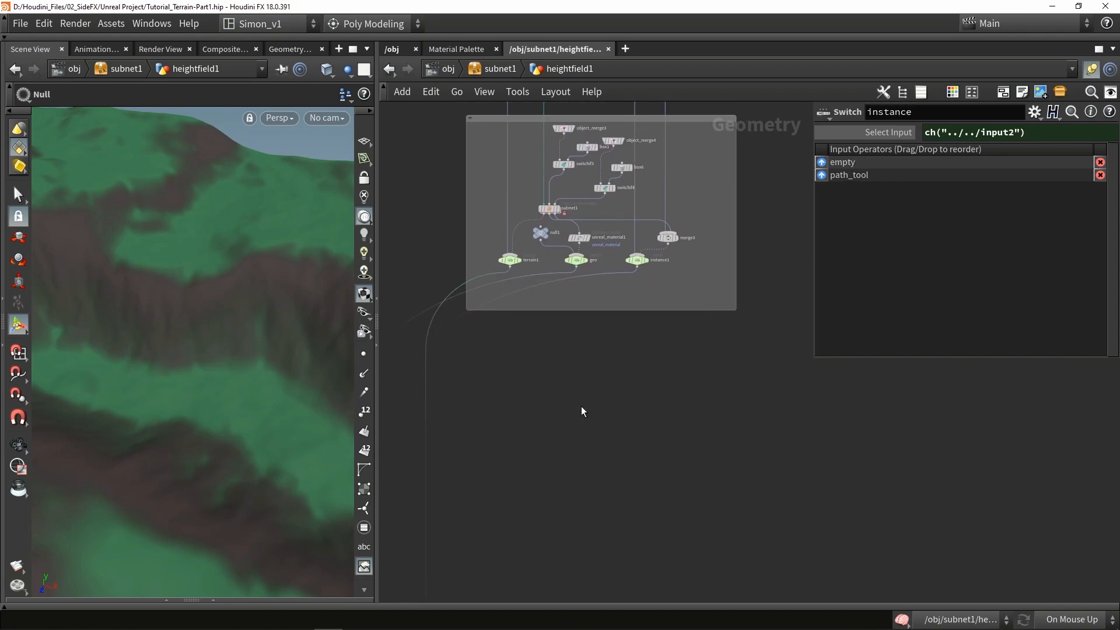
# Add a Subnetwork node below the lower network box and name it building.
pyautogui.press('Tab')
pyautogui.write('sub')
pyautogui.press('Down')
pyautogui.press('Return')
pyautogui.click(580, 405)
pyautogui.doubleClick(603, 406)
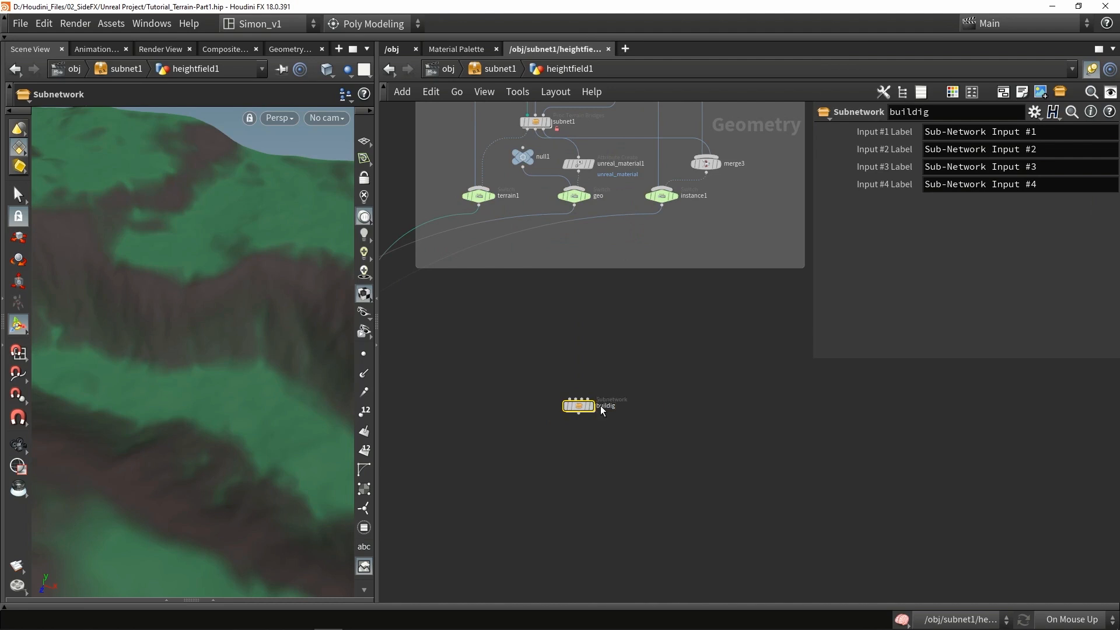
pyautogui.scroll(3, 592, 431)
pyautogui.doubleClick(618, 383)
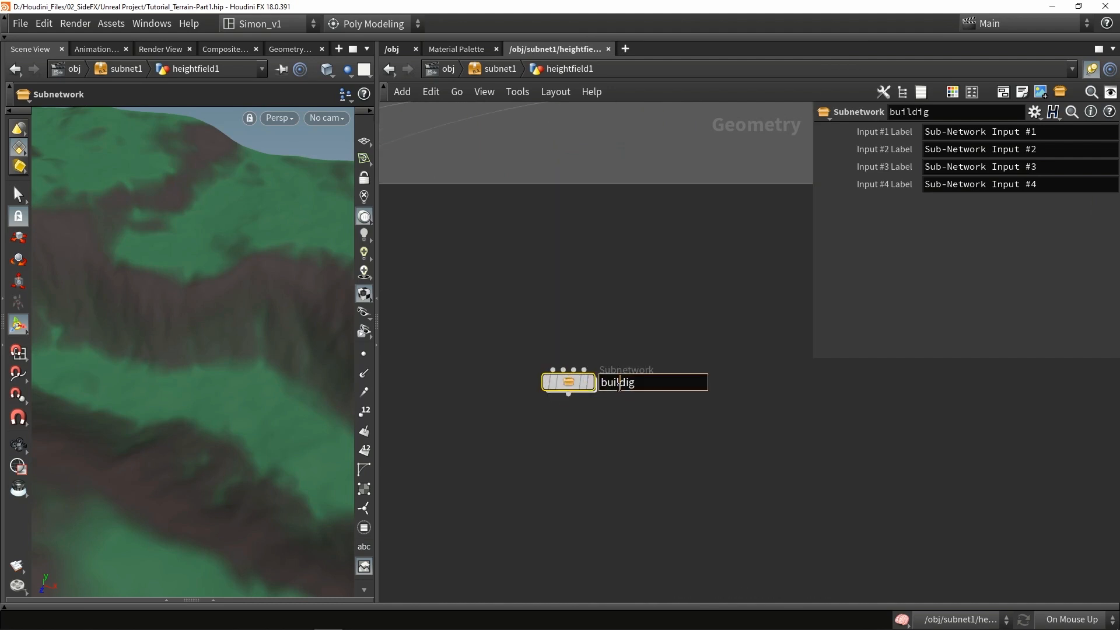
pyautogui.write('n')
pyautogui.press('Return')
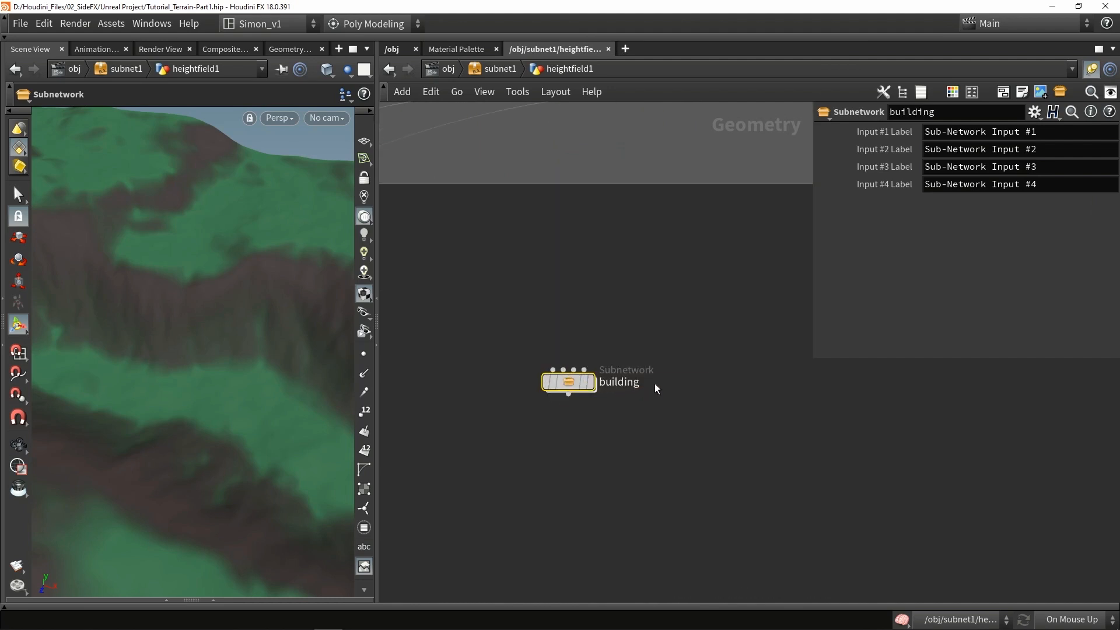
# Align the building subnetwork below the output switches and wire the terrain1 switch into its first input.
pyautogui.scroll(-3, 647, 382)
pyautogui.scroll(-2, 621, 326)
pyautogui.moveTo(593, 369); pyautogui.dragTo(596, 387)
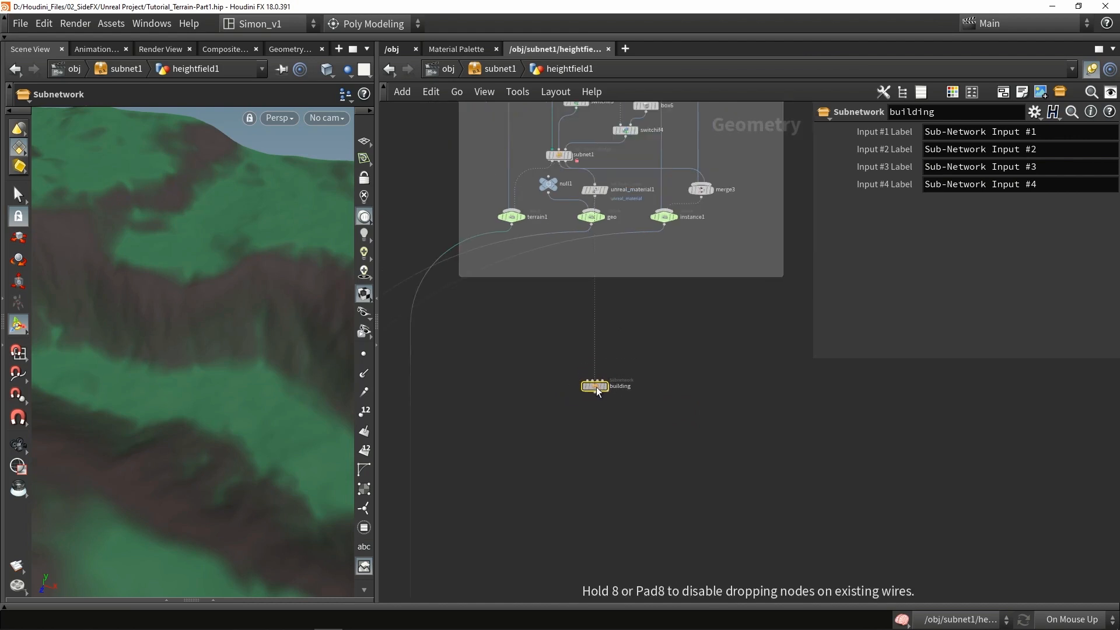
pyautogui.moveTo(511, 224); pyautogui.dragTo(569, 380)
# Add a box beside the building subnetwork and size it to about 9.2 by 16.9 by 8.4.
pyautogui.scroll(2, 601, 347)
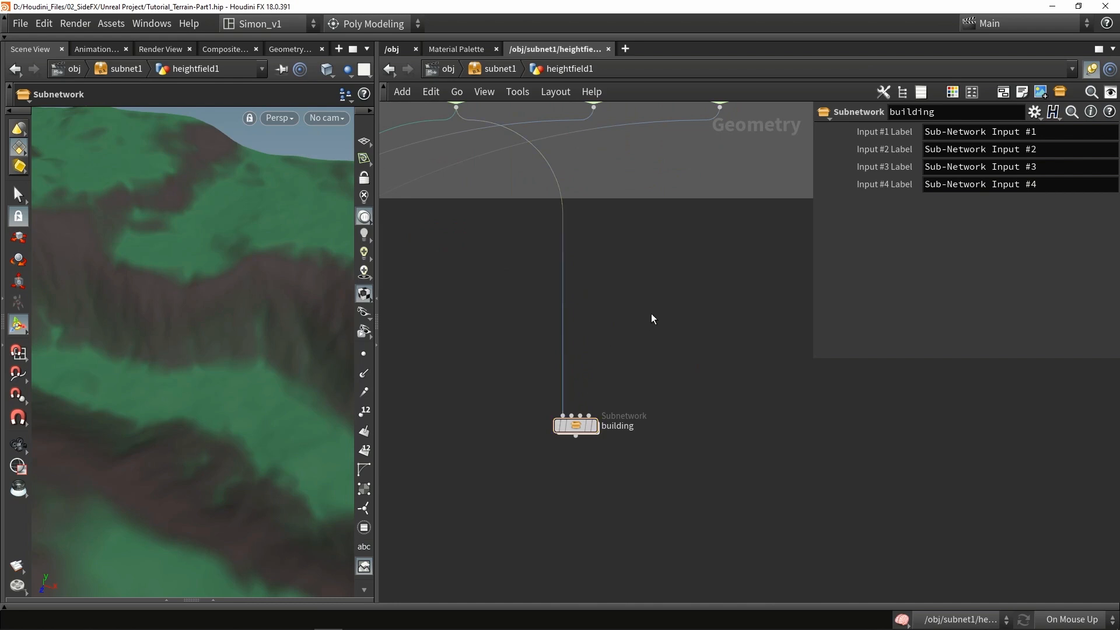
pyautogui.hotkey('ctrl', 'v')
pyautogui.click(671, 280)
pyautogui.press('Escape')
pyautogui.moveTo(227, 367); pyautogui.dragTo(242, 286)
pyautogui.press('Return')
pyautogui.moveTo(108, 317); pyautogui.dragTo(246, 262)
pyautogui.moveTo(236, 306)
pyautogui.keyDown('alt'); pyautogui.mouseDown()
pyautogui.moveTo(199, 242)
pyautogui.moveTo(289, 252)
pyautogui.moveTo(243, 295)
pyautogui.mouseUp(); pyautogui.keyUp('alt')
pyautogui.moveTo(272, 337); pyautogui.dragTo(160, 310)
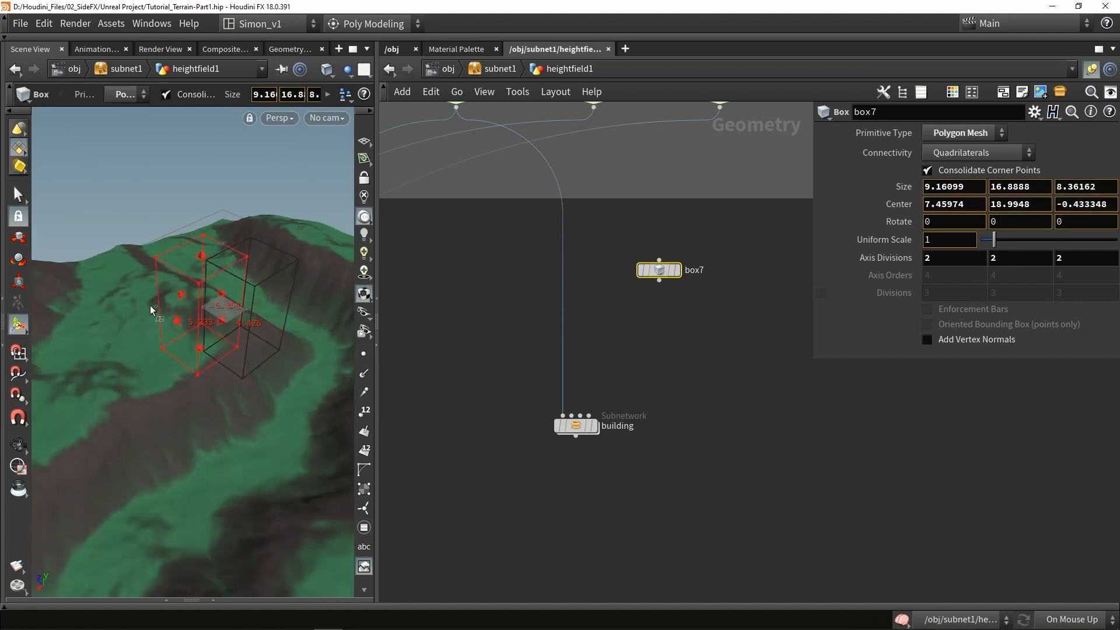
# Move the box down onto the terrain, placing its center at about 13, 14.3, 17.1.
pyautogui.moveTo(87, 284); pyautogui.dragTo(126, 282)
pyautogui.keyDown('alt'); pyautogui.moveTo(187, 317); pyautogui.dragTo(167, 300); pyautogui.keyUp('alt')
pyautogui.keyDown('alt'); pyautogui.moveTo(168, 299); pyautogui.dragTo(105, 291, button='right'); pyautogui.keyUp('alt')
pyautogui.moveTo(141, 226)
pyautogui.mouseDown()
pyautogui.moveTo(140, 253)
pyautogui.moveTo(141, 232)
pyautogui.mouseUp()
pyautogui.keyDown('alt'); pyautogui.moveTo(141, 233); pyautogui.dragTo(103, 225); pyautogui.keyUp('alt')
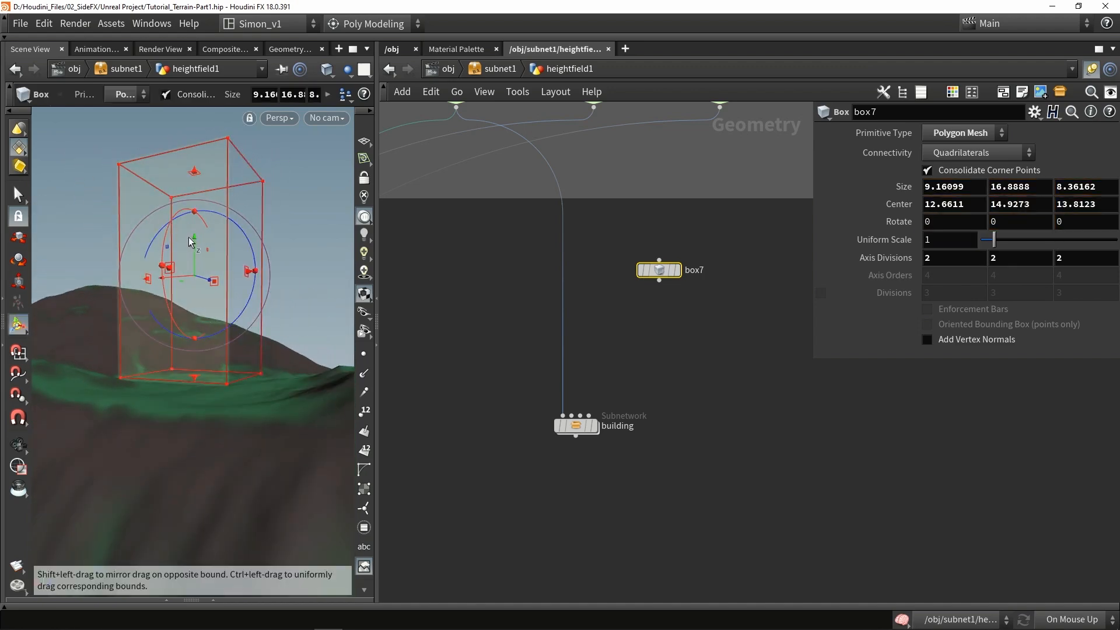
pyautogui.moveTo(194, 238); pyautogui.dragTo(237, 288)
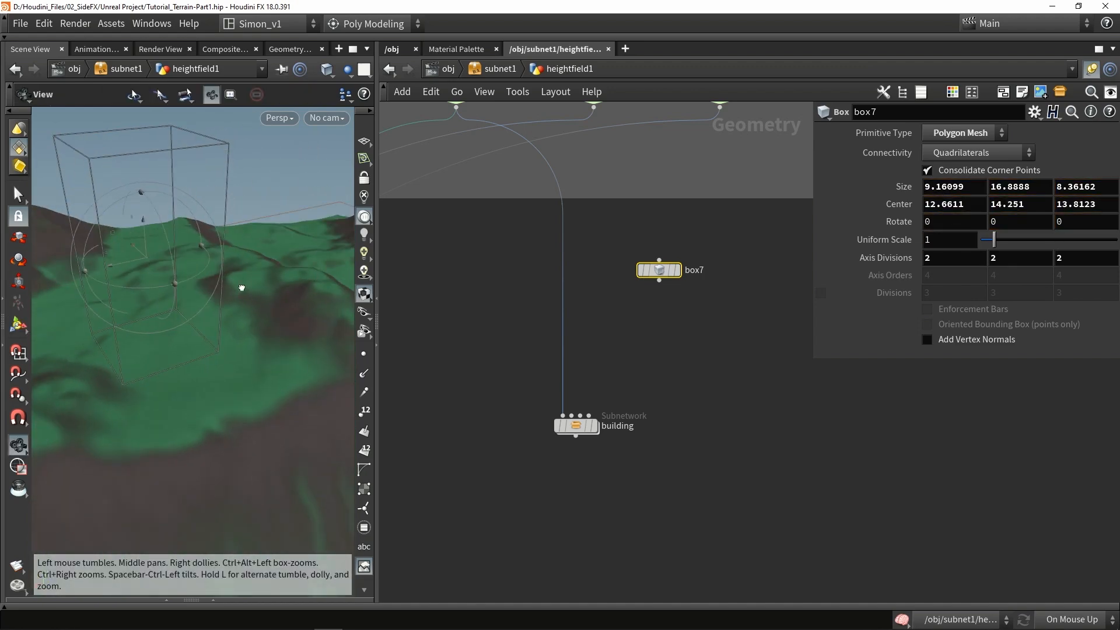
pyautogui.keyDown('alt'); pyautogui.moveTo(238, 287); pyautogui.dragTo(291, 339, button='middle'); pyautogui.keyUp('alt')
pyautogui.keyDown('alt'); pyautogui.moveTo(290, 338); pyautogui.dragTo(211, 366); pyautogui.keyUp('alt')
pyautogui.moveTo(144, 377); pyautogui.dragTo(202, 352)
pyautogui.keyDown('alt'); pyautogui.moveTo(202, 352); pyautogui.dragTo(265, 387, button='middle'); pyautogui.keyUp('alt')
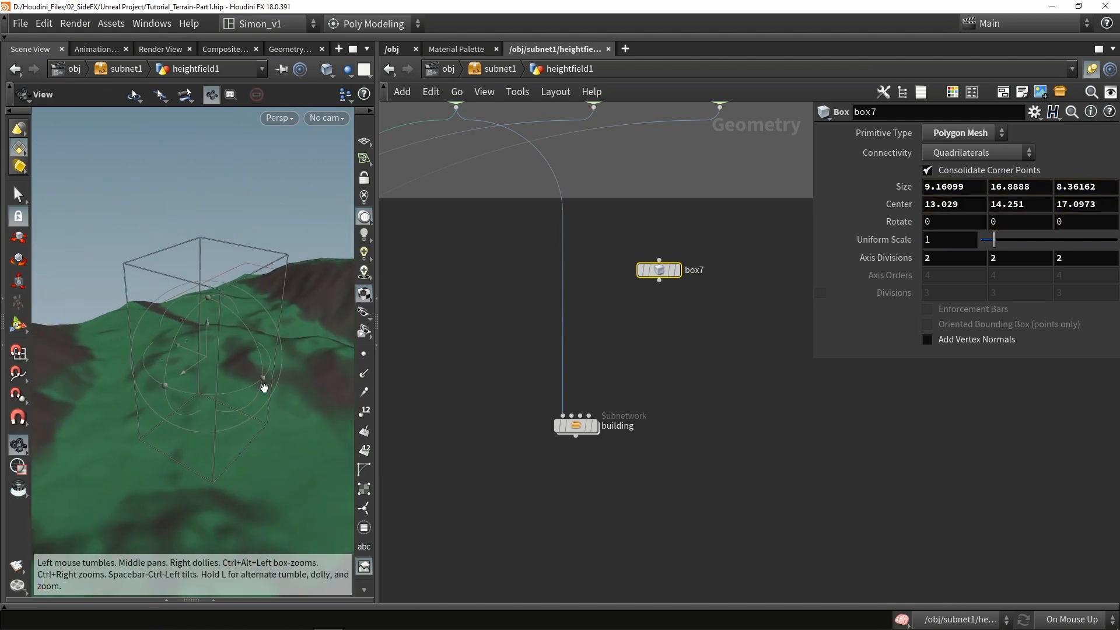
# Tilt the box to a rotation of about 5.8, 0.1 and -1.1 degrees.
pyautogui.keyDown('alt'); pyautogui.moveTo(265, 387); pyautogui.dragTo(255, 344); pyautogui.keyUp('alt')
pyautogui.moveTo(179, 331); pyautogui.dragTo(135, 310)
pyautogui.moveTo(260, 304); pyautogui.dragTo(225, 276)
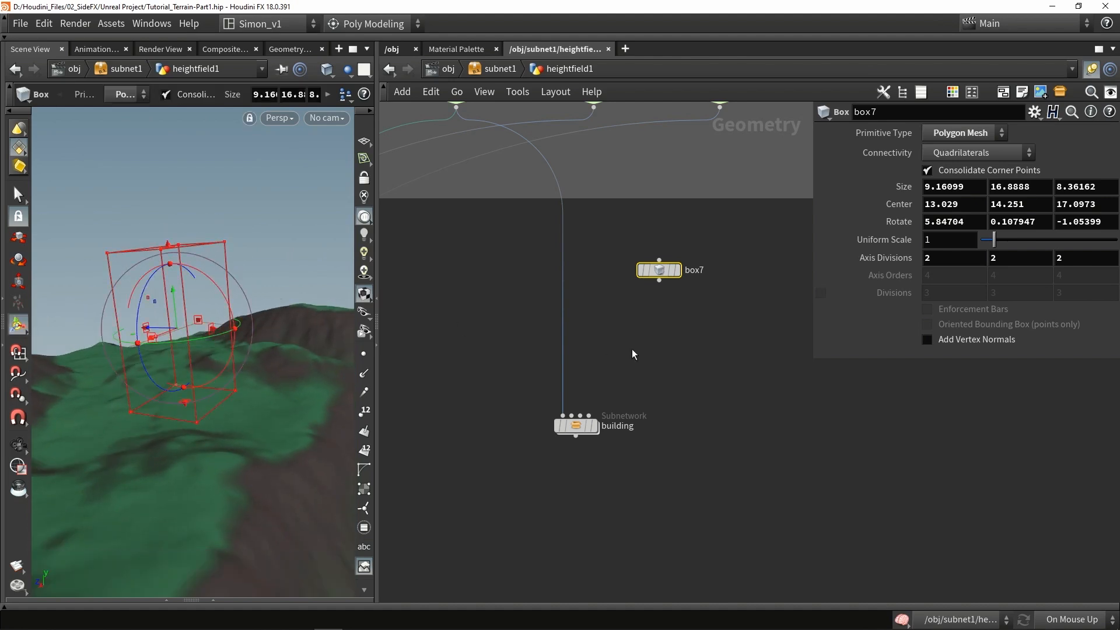
# Connect the box to the second input of the building subnetwork and go inside the subnetwork.
pyautogui.scroll(3, 664, 325)
pyautogui.moveTo(663, 266); pyautogui.dragTo(558, 344)
pyautogui.doubleClick(556, 342)
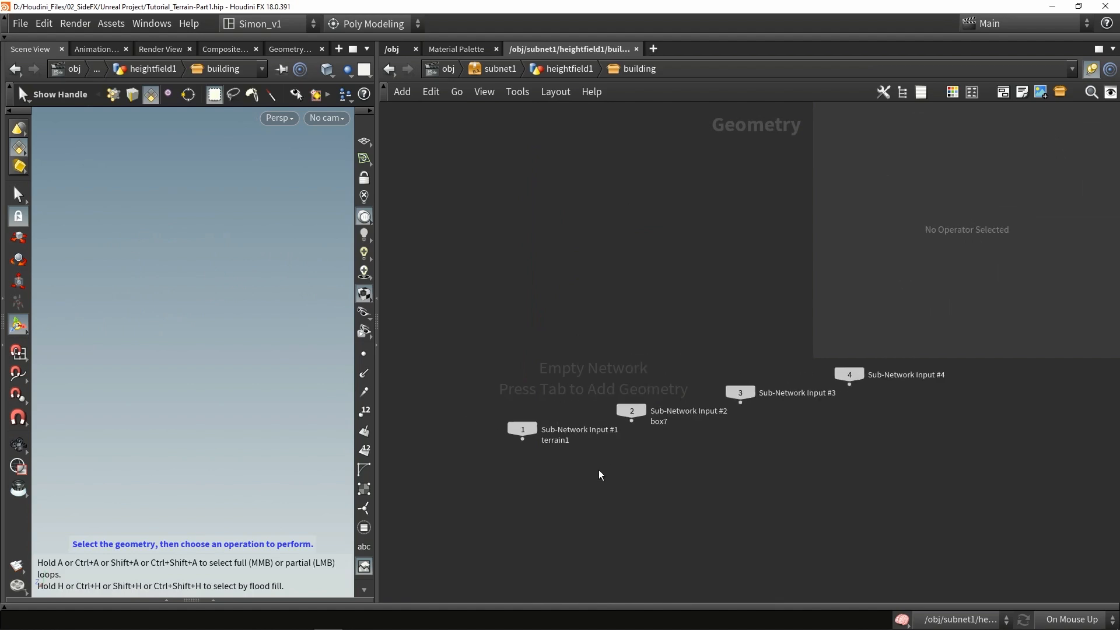
# Save the scene and move the box's subnetwork input below the other inputs.
pyautogui.hotkey('ctrl', 's')
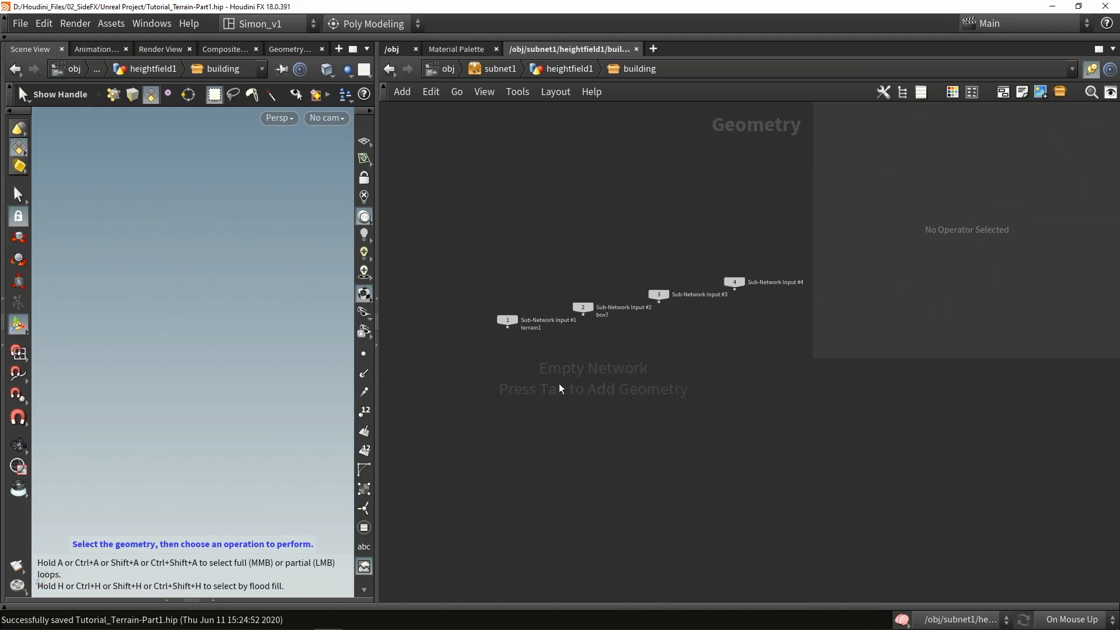
pyautogui.moveTo(582, 308); pyautogui.dragTo(582, 376)
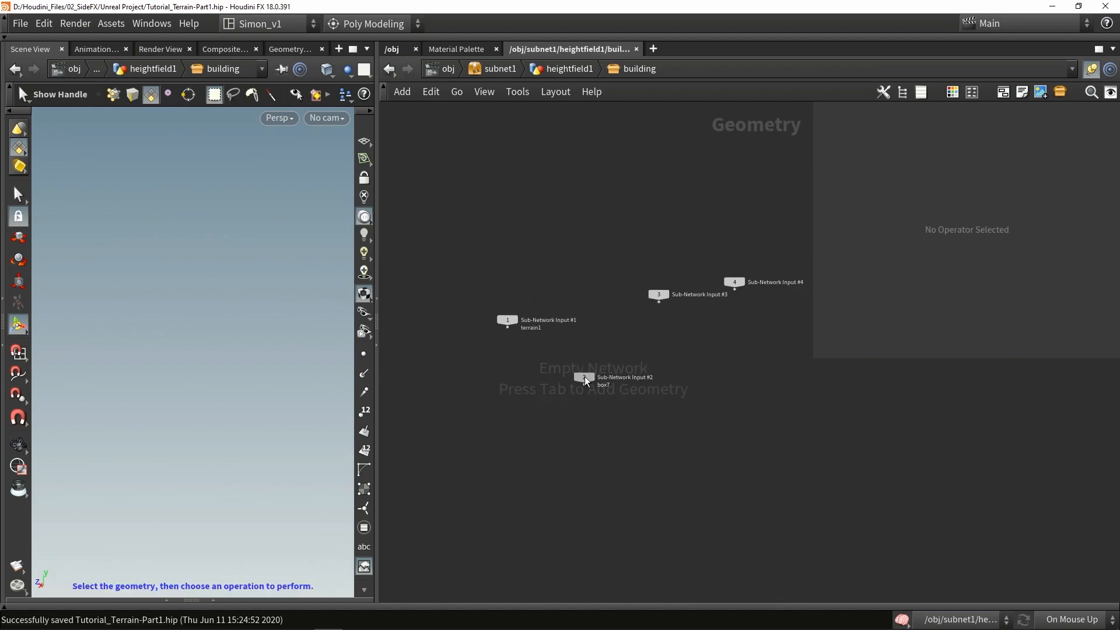
pyautogui.scroll(3, 584, 400)
pyautogui.moveTo(602, 418); pyautogui.dragTo(560, 327, button='middle')
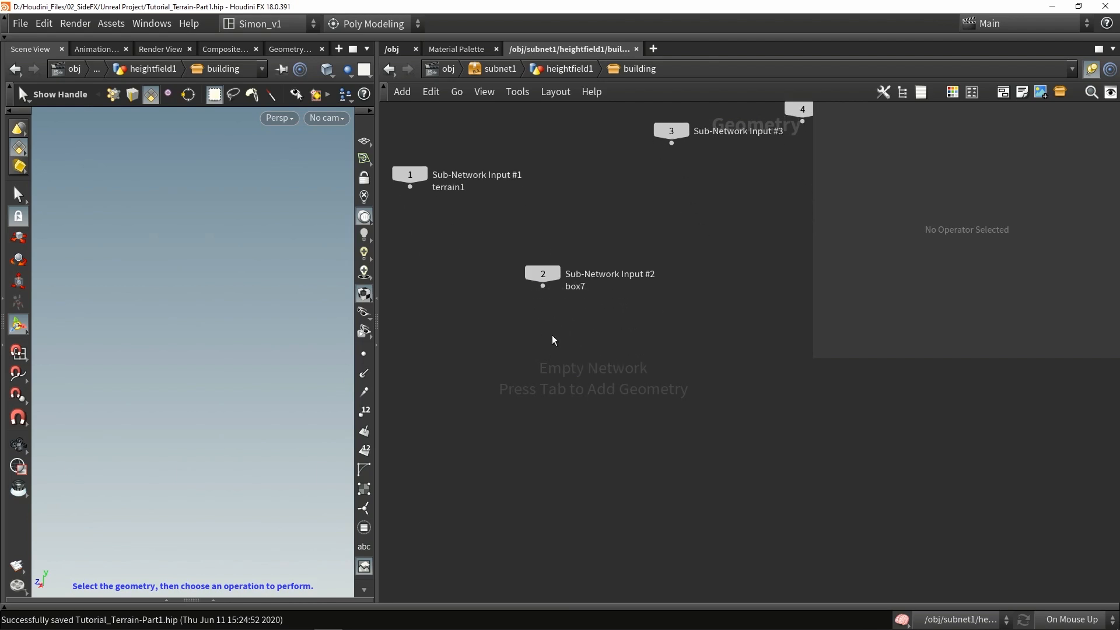
# Add a Labs Dissolve Flat Edges node fed by the box's subnetwork input.
pyautogui.moveTo(550, 368); pyautogui.dragTo(563, 292, button='middle')
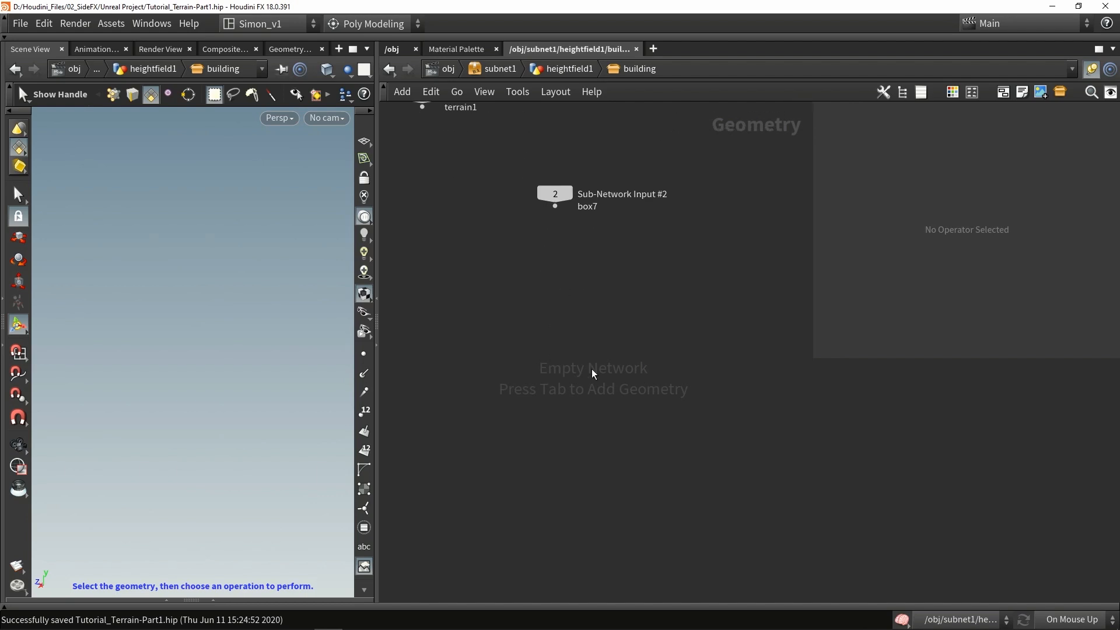
pyautogui.press('Tab')
pyautogui.write('lab')
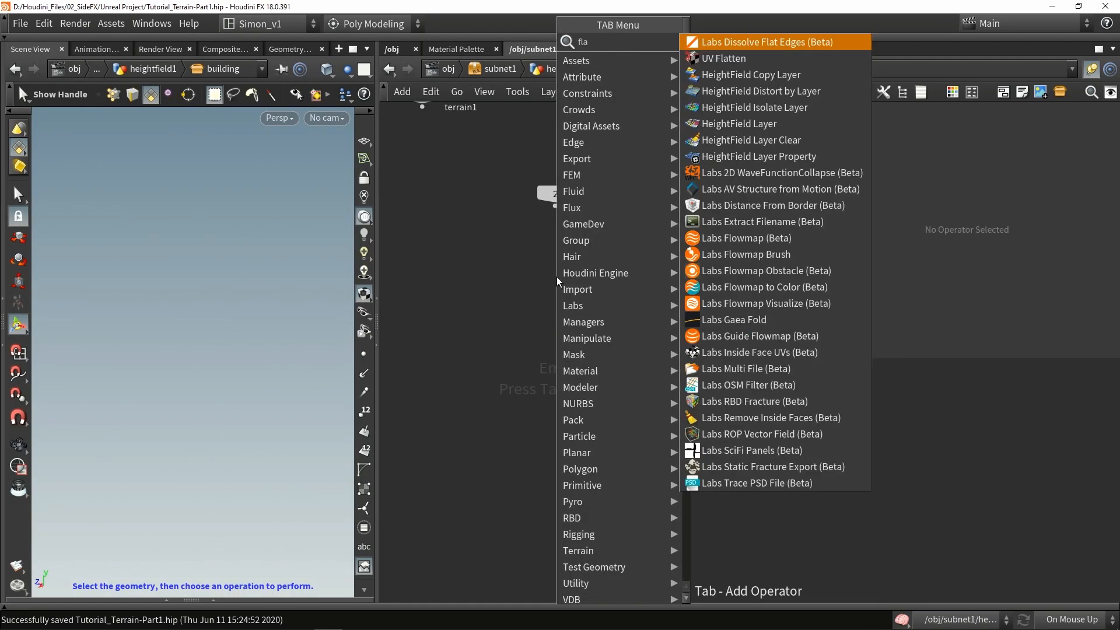
pyautogui.press('Return')
pyautogui.click(558, 281)
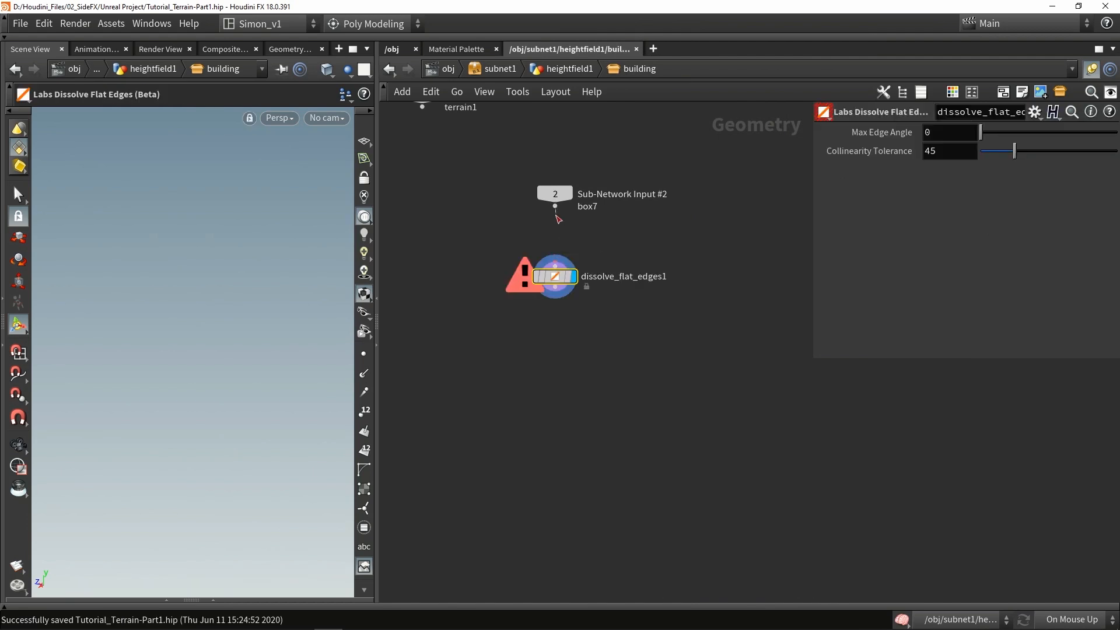
pyautogui.moveTo(556, 208); pyautogui.dragTo(555, 269)
pyautogui.moveTo(250, 313); pyautogui.dragTo(225, 357)
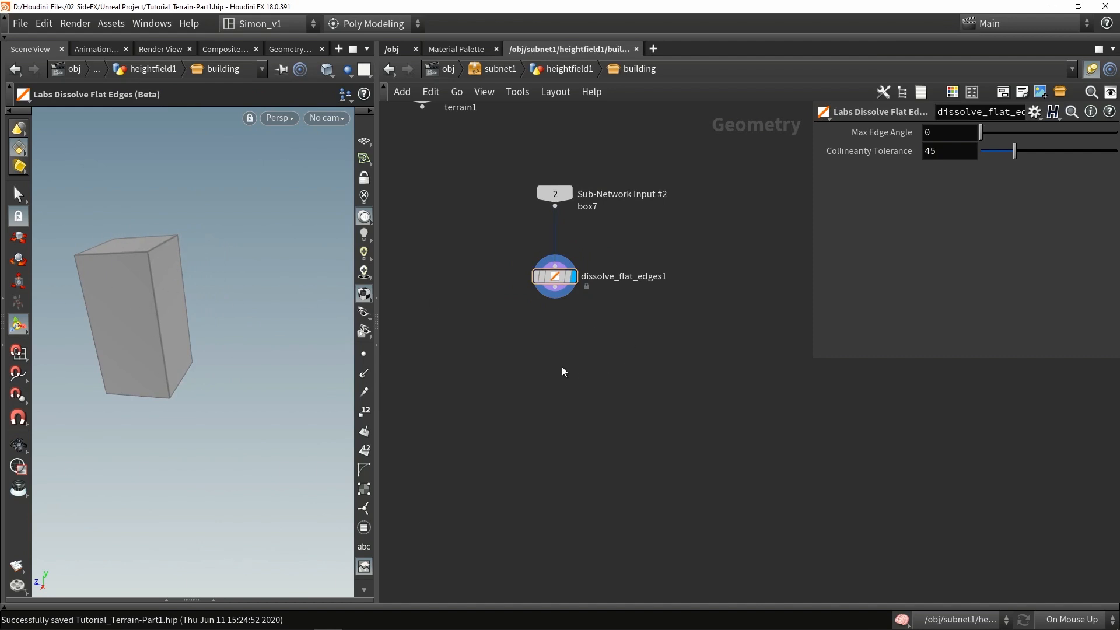
# Add a For-Each Connected Piece loop below the Dissolve Flat Edges node.
pyautogui.press('Tab')
pyautogui.write('for')
pyautogui.press('Down')
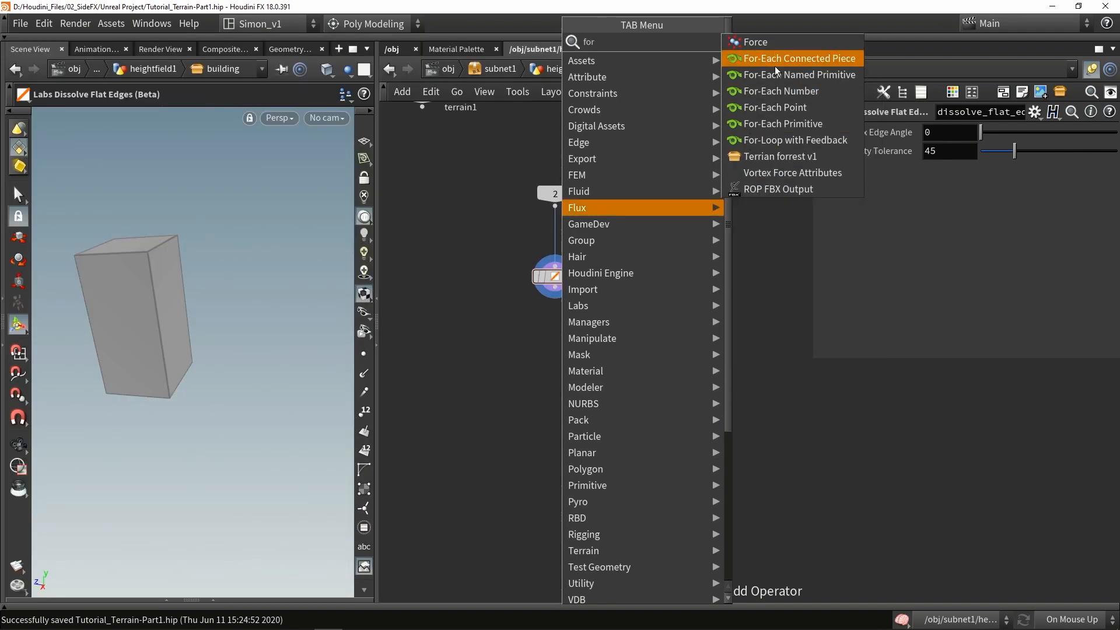
pyautogui.press('Return')
pyautogui.click(557, 367)
pyautogui.click(626, 326)
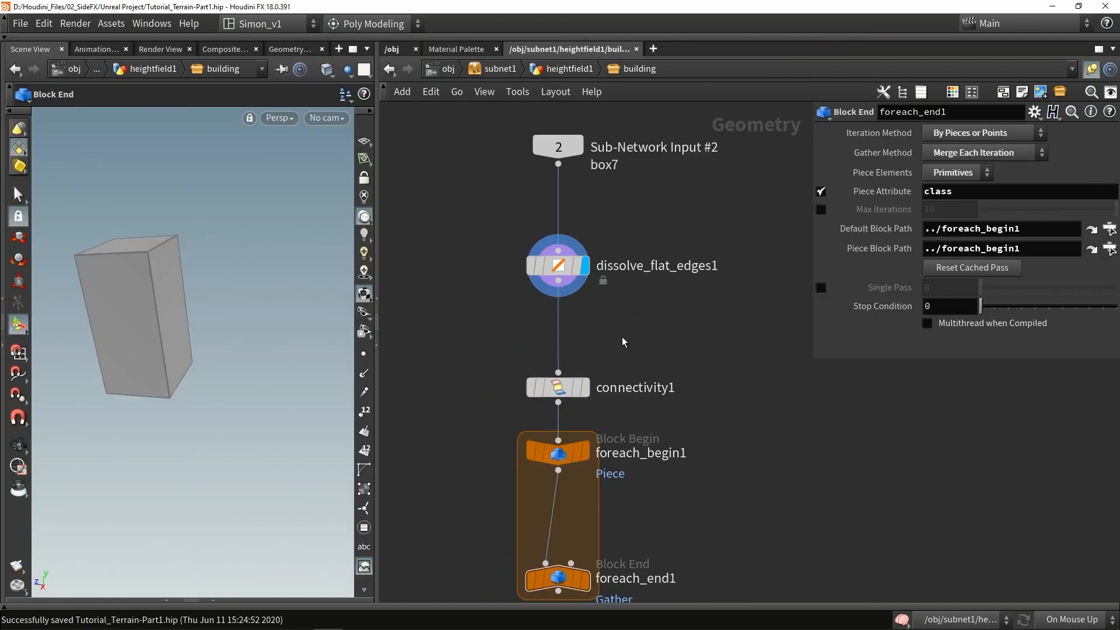
# Move the loop's end block far down to make room for nodes inside the loop.
pyautogui.moveTo(621, 337); pyautogui.dragTo(607, 196, button='middle')
pyautogui.scroll(-1, 607, 196)
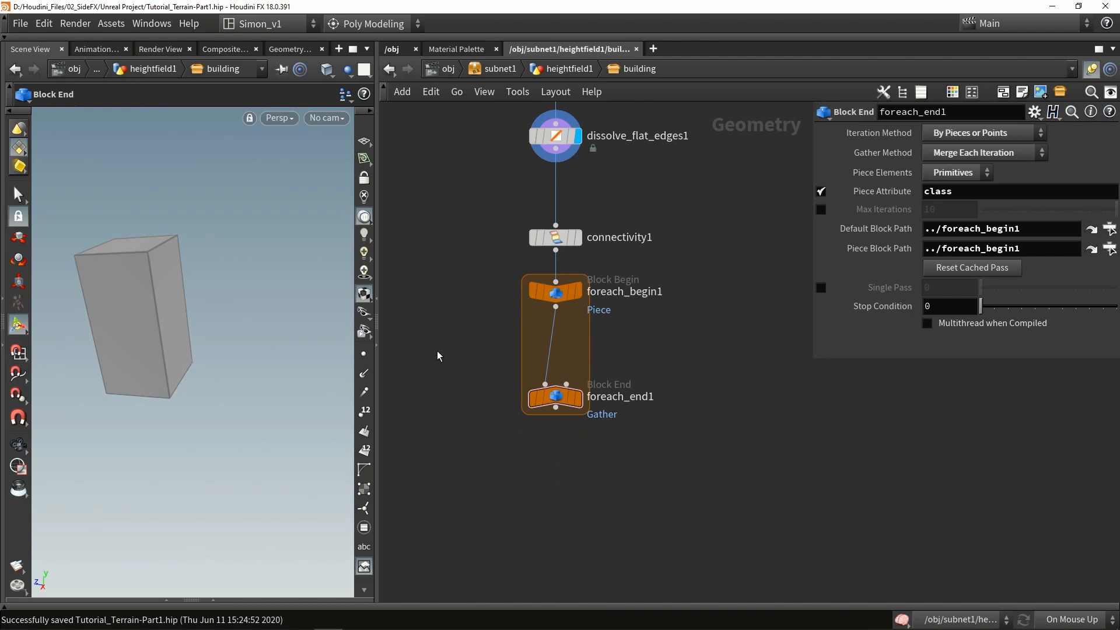
pyautogui.moveTo(630, 345); pyautogui.dragTo(629, 288, button='middle')
pyautogui.scroll(-5, 629, 289)
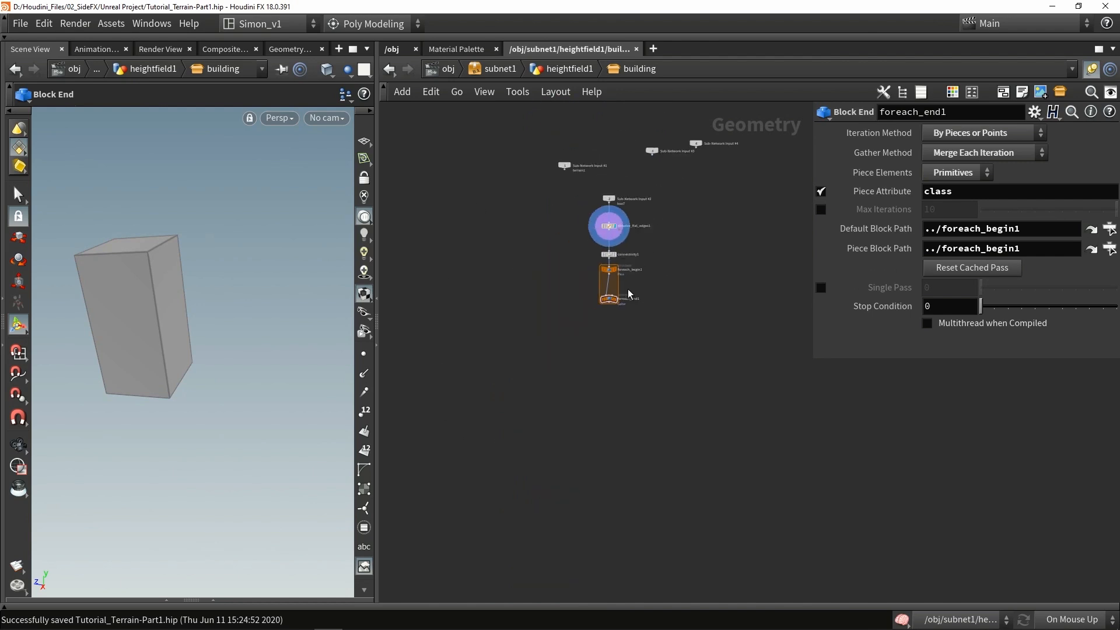
pyautogui.moveTo(609, 301); pyautogui.dragTo(617, 563)
# Display the output of the loop's begin block and turn on the viewport's reference grid.
pyautogui.scroll(2, 618, 308)
pyautogui.scroll(5, 617, 263)
pyautogui.click(622, 250)
pyautogui.click(594, 250)
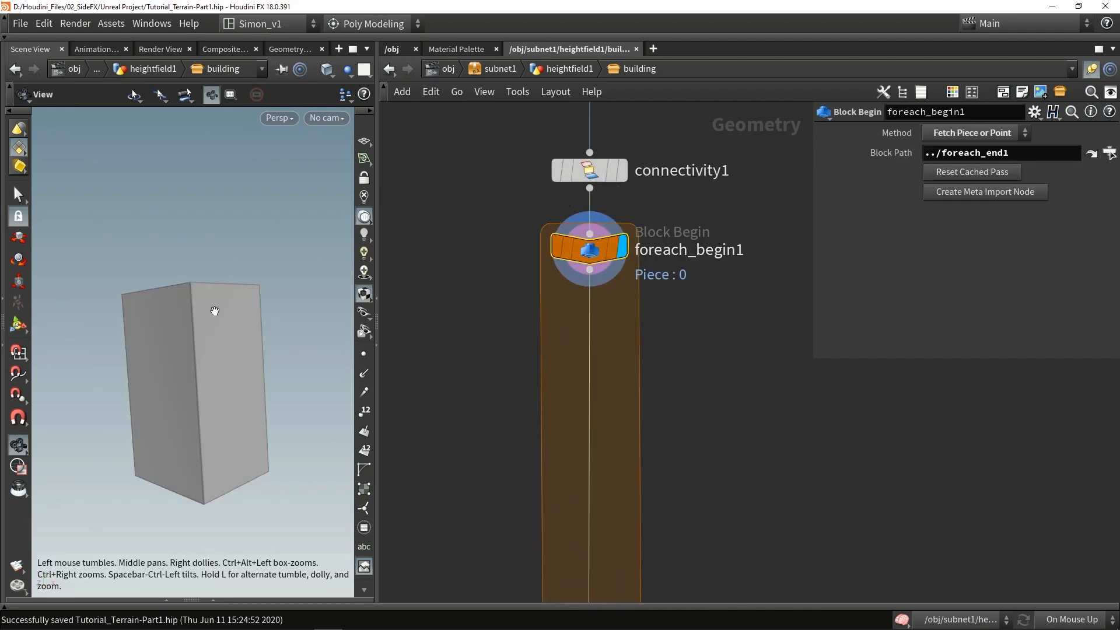
pyautogui.press('Return')
pyautogui.press('Escape')
pyautogui.moveTo(214, 313); pyautogui.dragTo(211, 313)
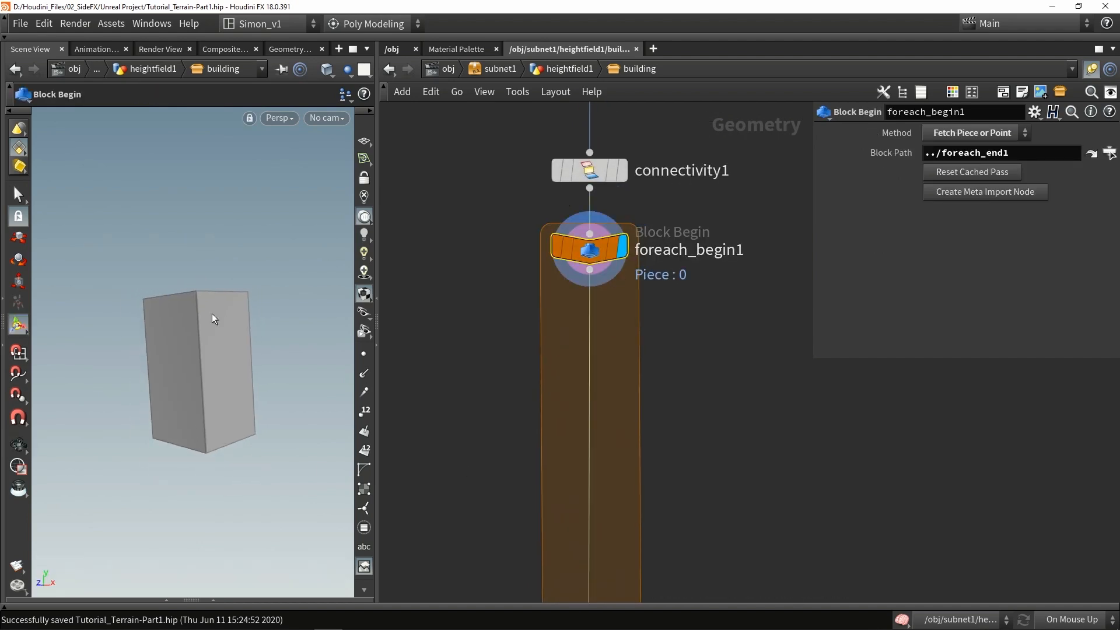
pyautogui.moveTo(230, 358)
pyautogui.keyDown('alt'); pyautogui.mouseDown()
pyautogui.moveTo(157, 378)
pyautogui.moveTo(148, 420)
pyautogui.moveTo(216, 387)
pyautogui.moveTo(220, 352)
pyautogui.moveTo(95, 355)
pyautogui.moveTo(235, 348)
pyautogui.mouseUp(); pyautogui.keyUp('alt')
pyautogui.press('Escape')
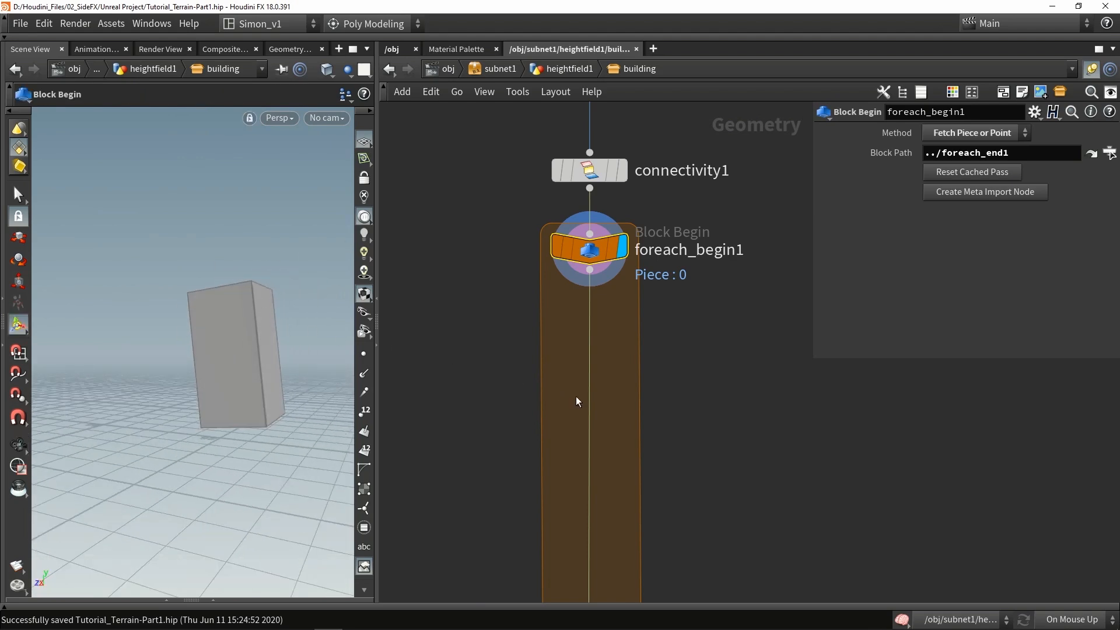
# Add a Labs Building Generator inside the loop, feed its blockout input from the begin block, and display it.
pyautogui.click(685, 463)
pyautogui.press('Tab')
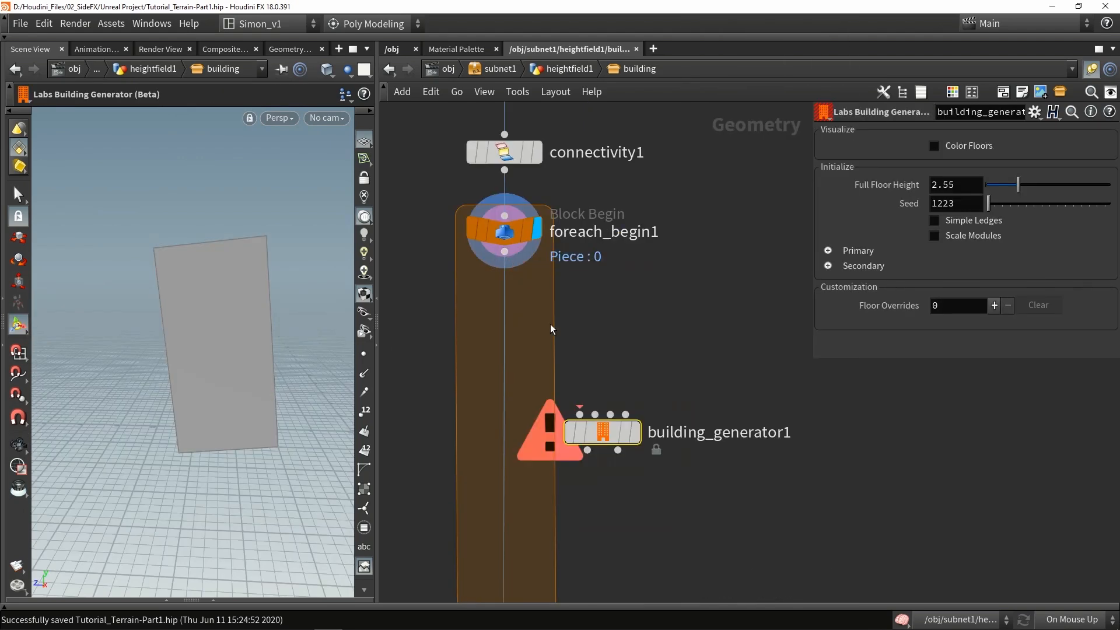
pyautogui.moveTo(513, 248); pyautogui.dragTo(565, 397)
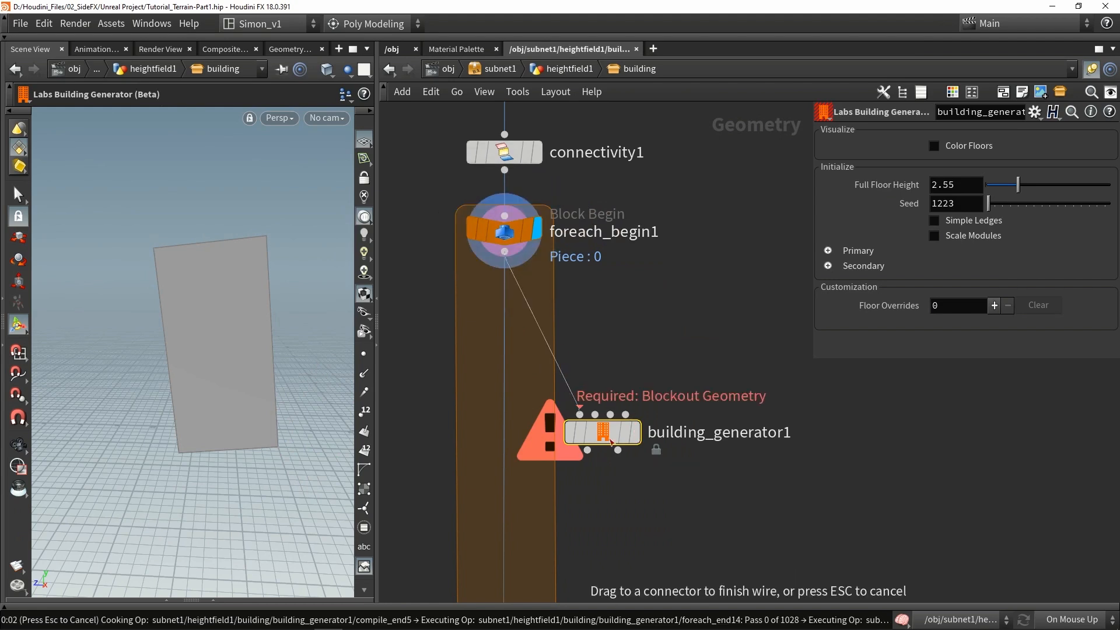
pyautogui.click(635, 434)
pyautogui.keyDown('alt'); pyautogui.moveTo(298, 407); pyautogui.dragTo(212, 378); pyautogui.keyUp('alt')
pyautogui.scroll(4, 211, 378)
pyautogui.keyDown('alt'); pyautogui.moveTo(212, 378); pyautogui.dragTo(165, 377, button='middle'); pyautogui.keyUp('alt')
pyautogui.keyDown('alt'); pyautogui.moveTo(165, 377); pyautogui.dragTo(229, 375); pyautogui.keyUp('alt')
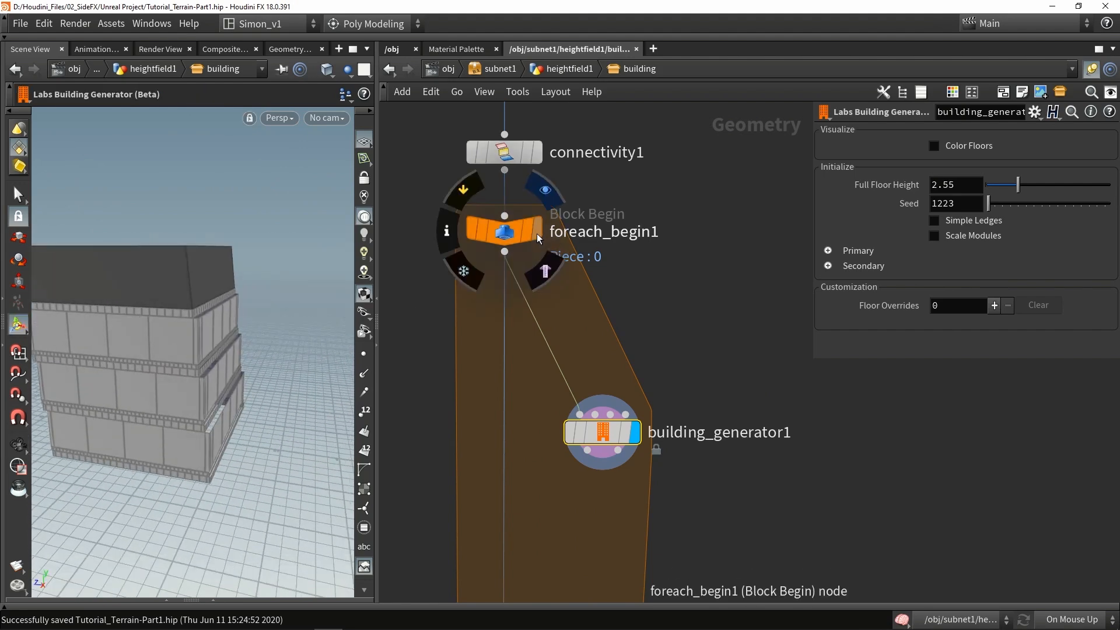
# Display the begin block again and move the building generator away from the loop's main wire.
pyautogui.click(506, 238)
pyautogui.click(506, 237)
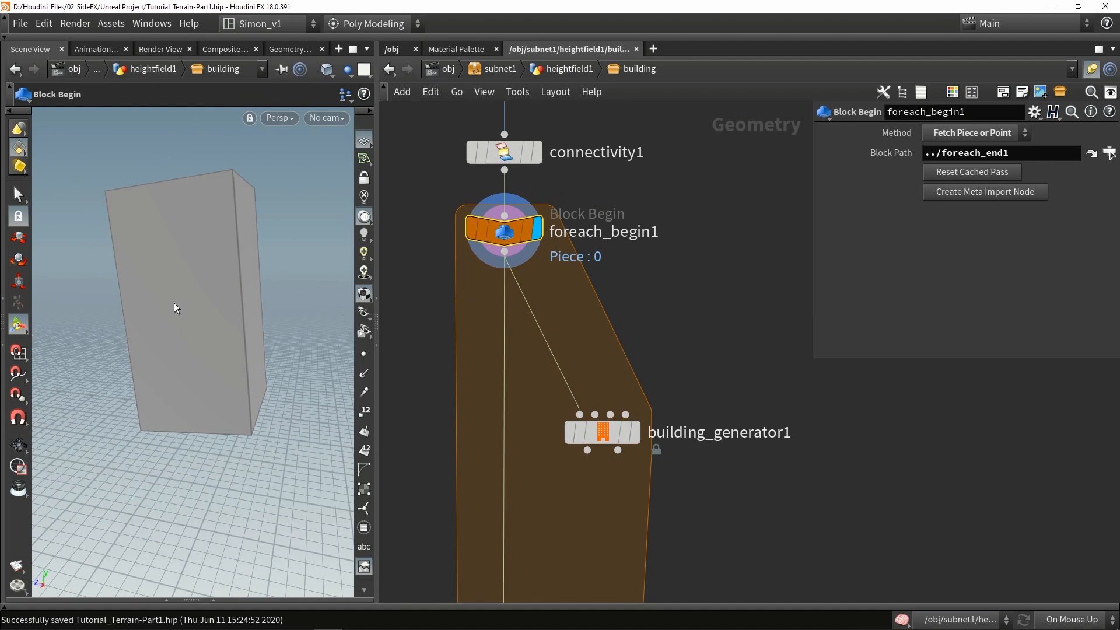
pyautogui.moveTo(602, 436); pyautogui.dragTo(777, 450)
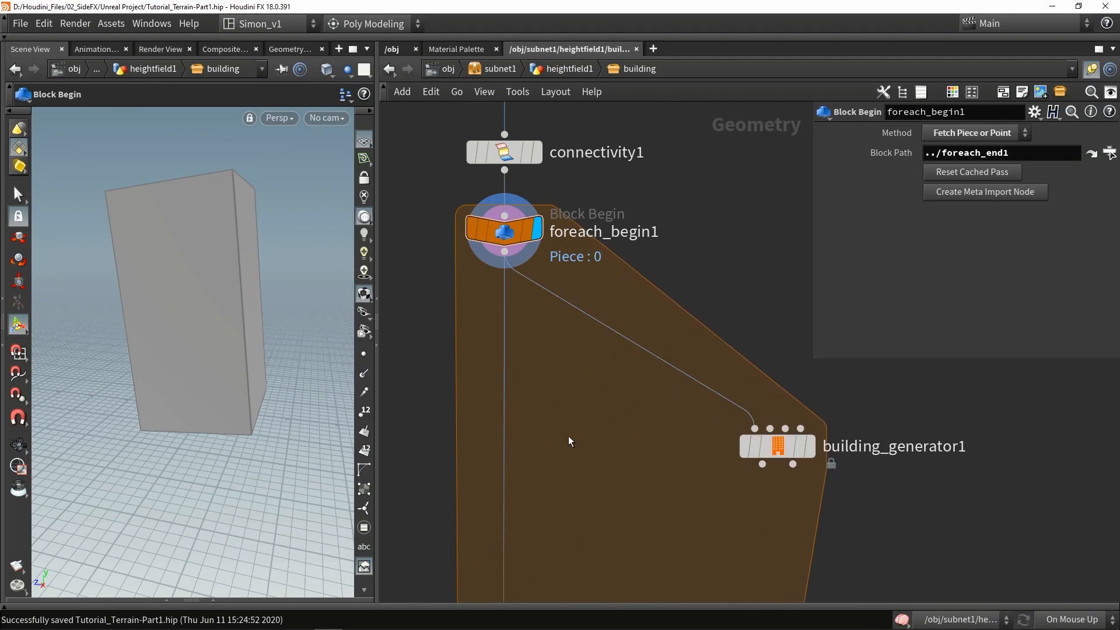
# Add a Group Create node inside the loop, connect the begin block to it, and display it.
pyautogui.press('Tab')
pyautogui.write('group')
pyautogui.press('Return')
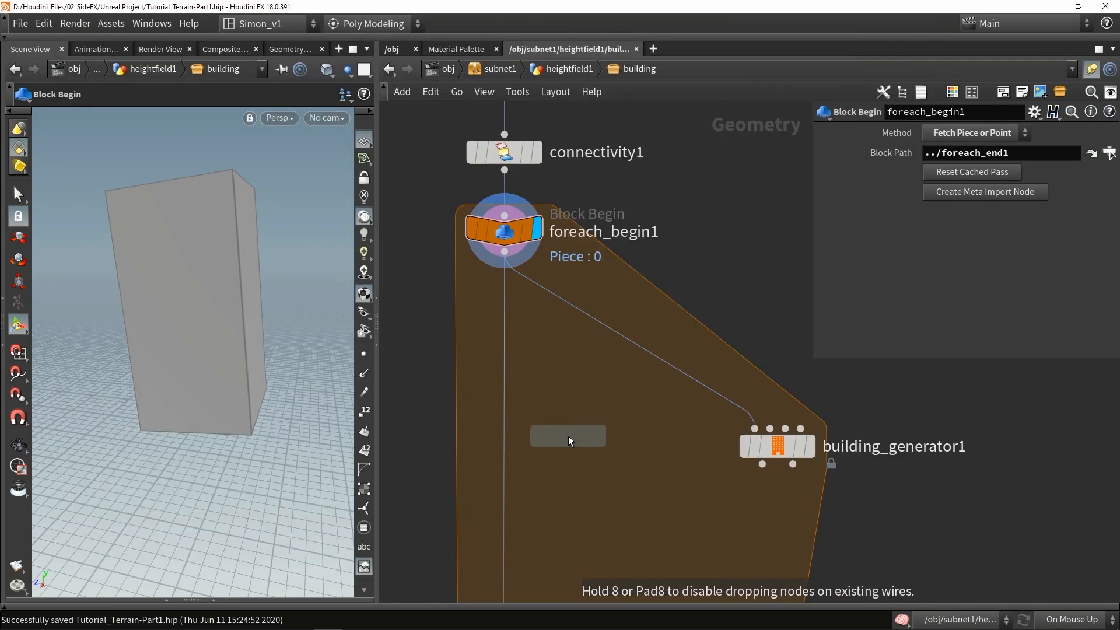
pyautogui.click(568, 436)
pyautogui.moveTo(505, 251); pyautogui.dragTo(565, 387)
pyautogui.click(610, 439)
pyautogui.click(598, 435)
pyautogui.keyDown('alt'); pyautogui.moveTo(282, 299); pyautogui.dragTo(264, 335); pyautogui.keyUp('alt')
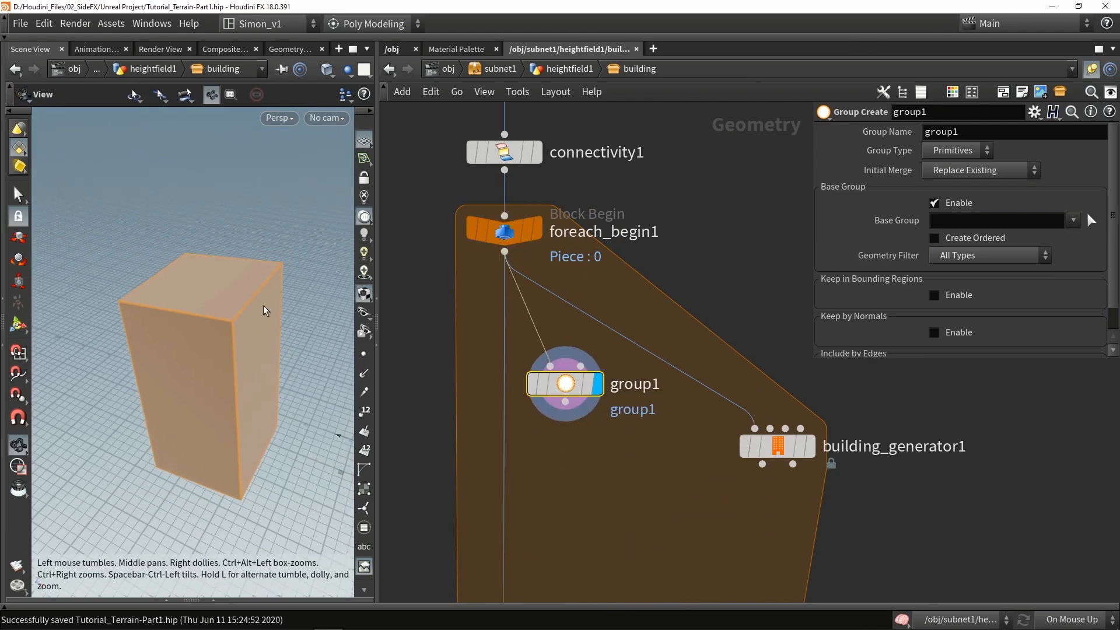
# Name the primitive group in the Group Create node top_prim.
pyautogui.moveTo(968, 133); pyautogui.dragTo(801, 162)
pyautogui.write('top_')
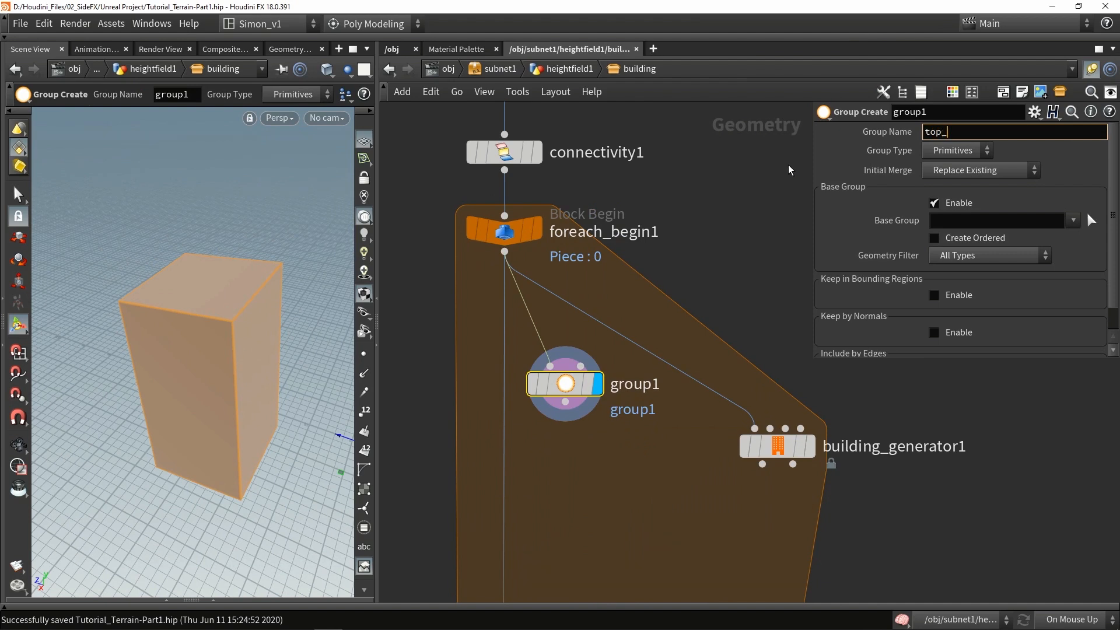
pyautogui.write('prim')
pyautogui.press('Return')
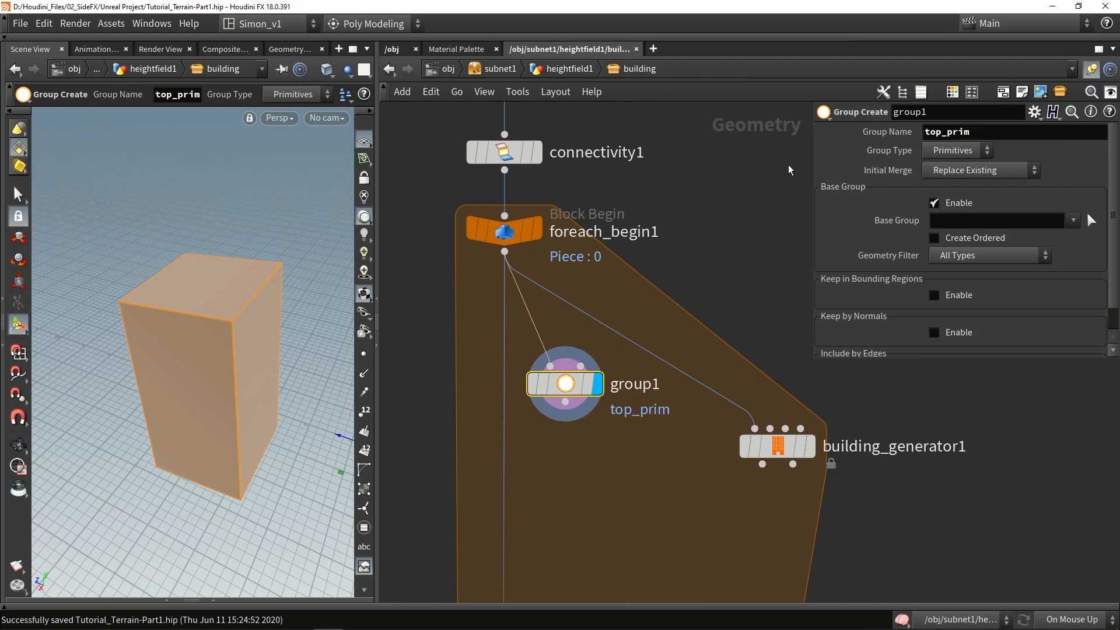
# Turn off the group's base group and keep primitives by normals, with direction 0, 1, 0 and a spread angle of 43.8.
pyautogui.click(949, 205)
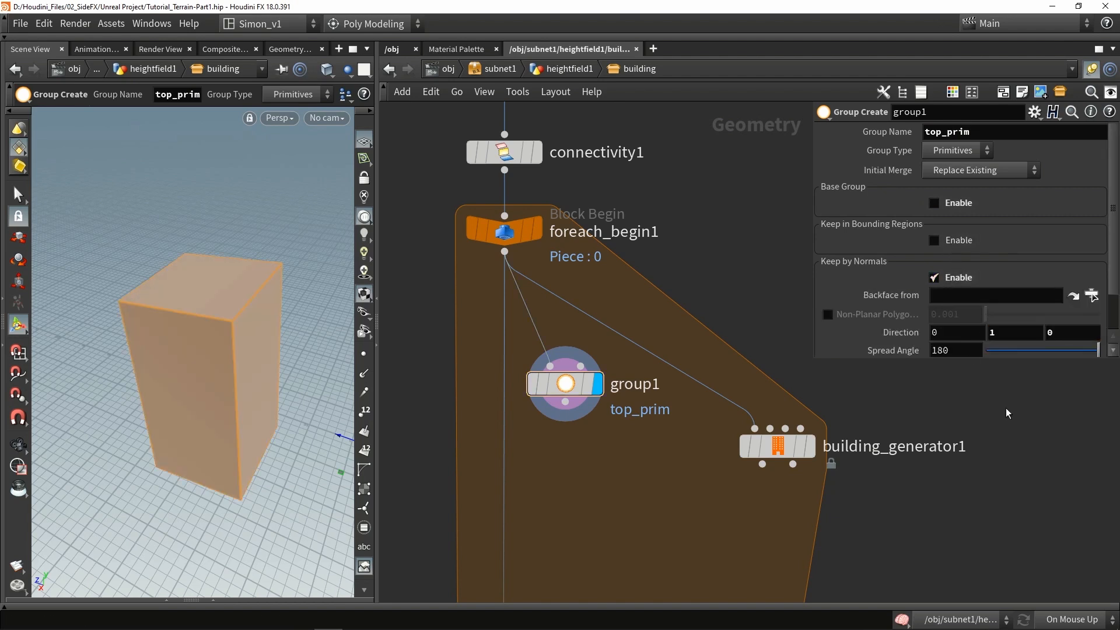
pyautogui.moveTo(1056, 353); pyautogui.dragTo(1041, 350)
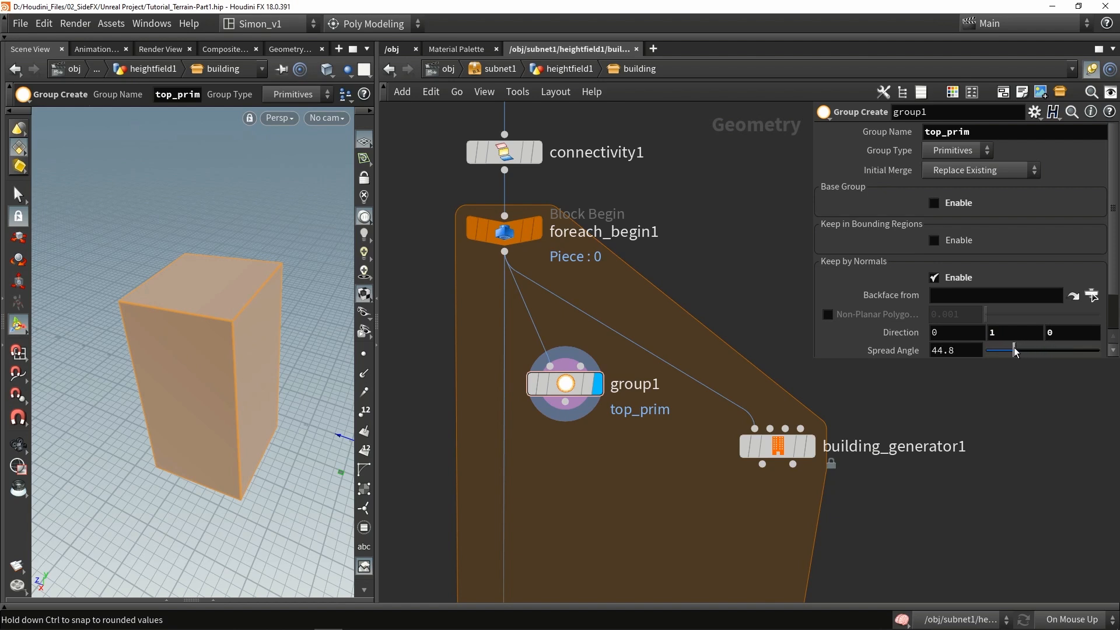
pyautogui.moveTo(1005, 354); pyautogui.dragTo(1005, 354)
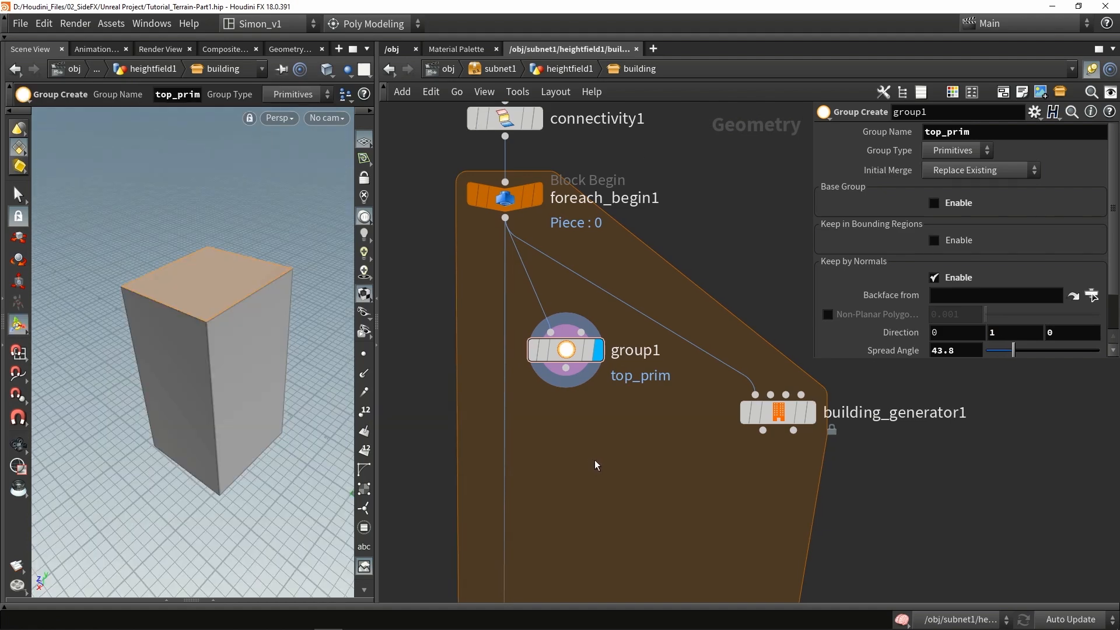
# Add a Labs Straighten node below the group node, connect it to the group's output, and display it.
pyautogui.press('Tab')
pyautogui.write('stra')
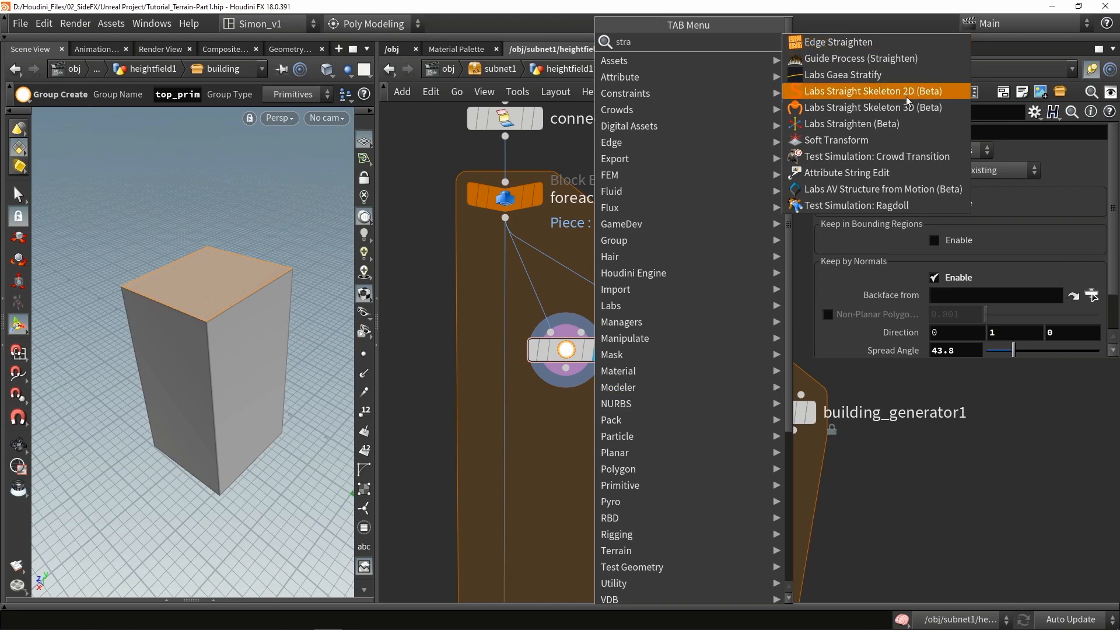
pyautogui.click(878, 127)
pyautogui.click(602, 465)
pyautogui.moveTo(606, 448); pyautogui.dragTo(601, 453)
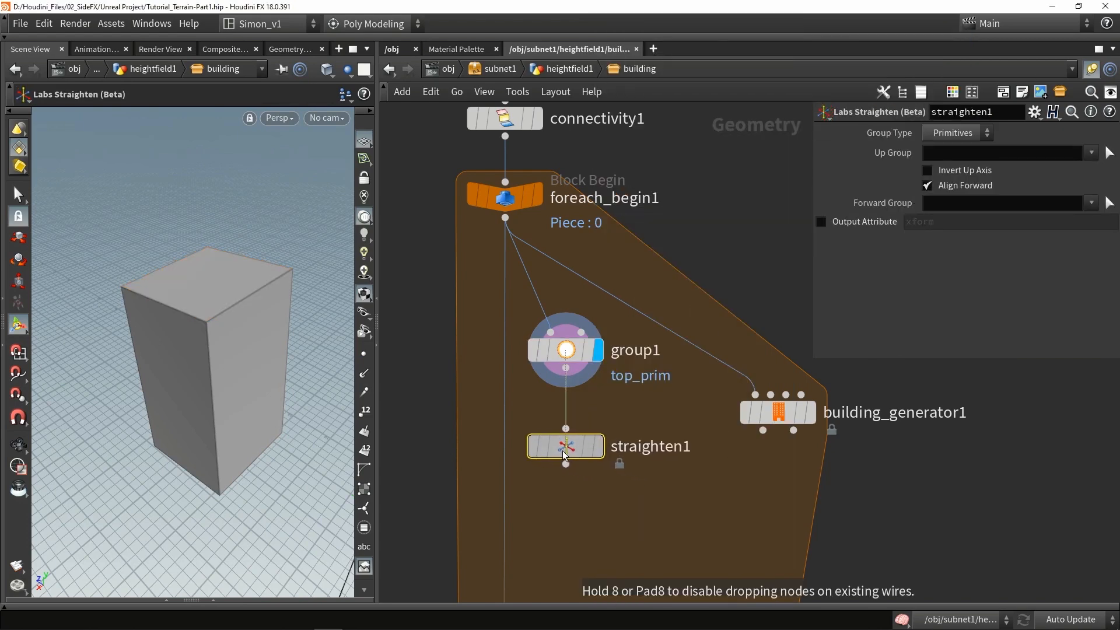
pyautogui.click(601, 454)
pyautogui.press('Escape')
pyautogui.moveTo(237, 375); pyautogui.dragTo(108, 393)
pyautogui.press('Return')
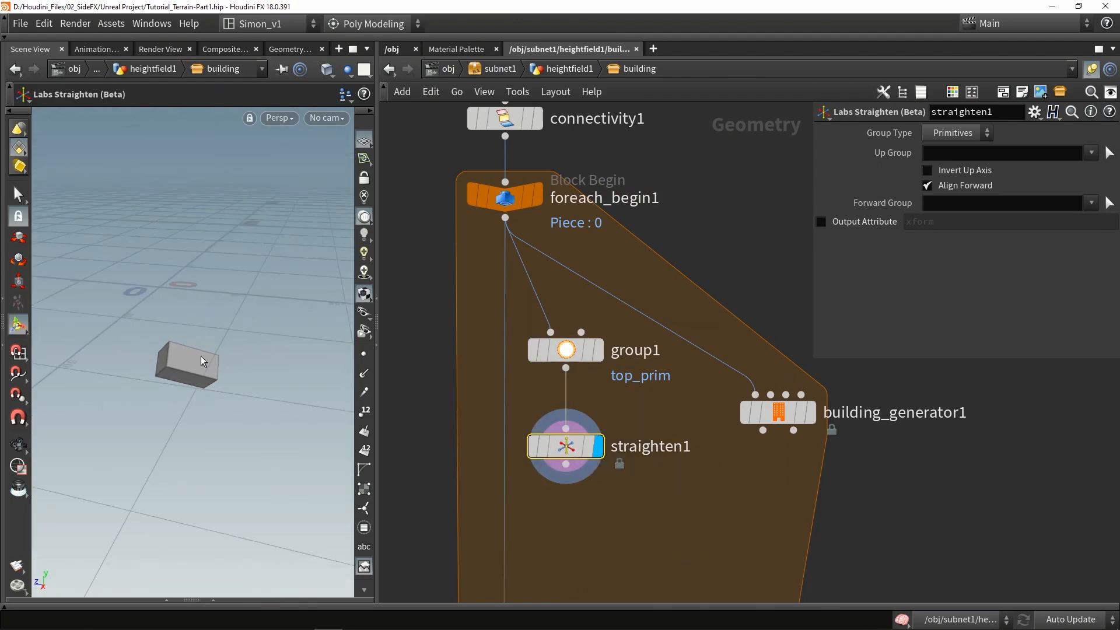
# Set the straighten node's up group to top_prim and frame the straightened box in the viewport.
pyautogui.click(933, 153)
pyautogui.click(1092, 152)
pyautogui.click(1072, 171)
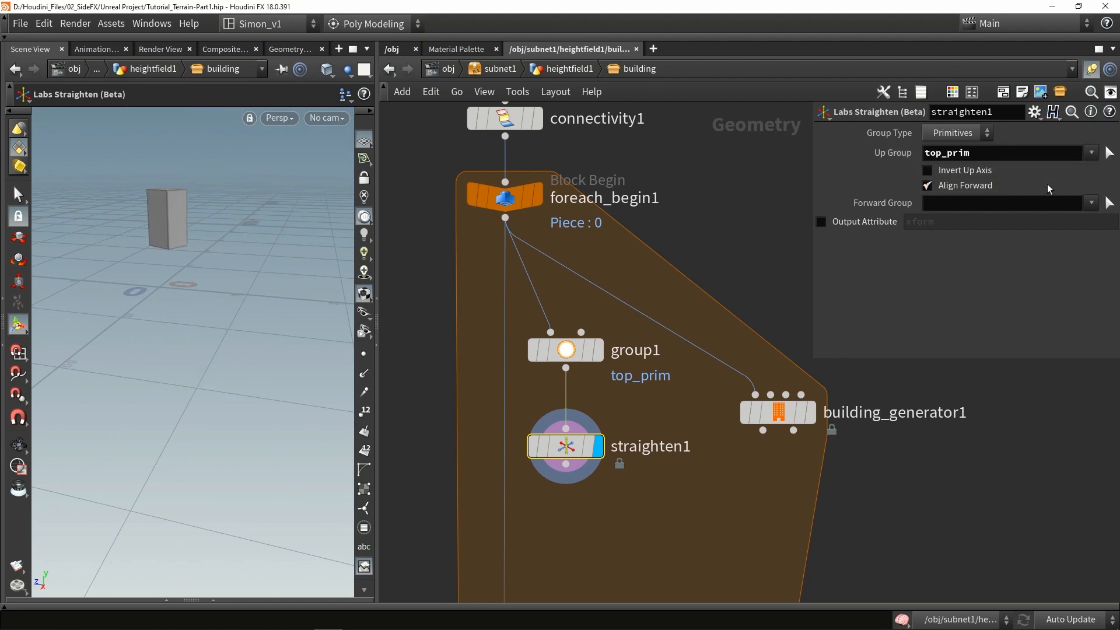
pyautogui.press('Escape')
pyautogui.hotkey('space', 'g')
pyautogui.keyDown('alt'); pyautogui.moveTo(222, 262); pyautogui.dragTo(250, 257); pyautogui.keyUp('alt')
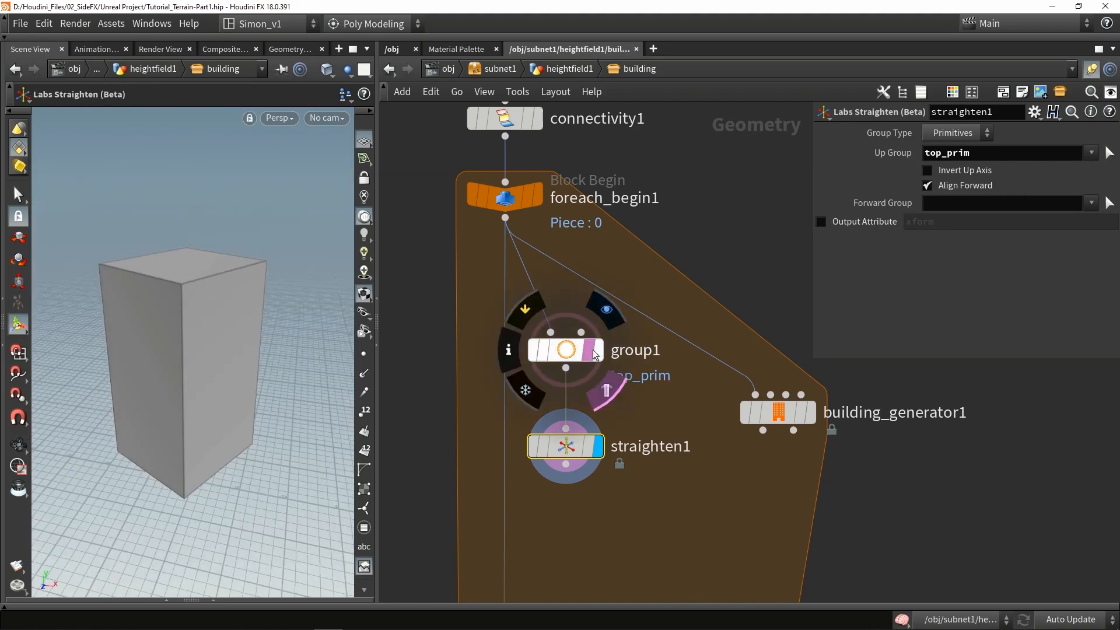
# Compare the blockout before and after straightening by displaying the group node and the straighten node in turn.
pyautogui.click(597, 350)
pyautogui.moveTo(180, 290); pyautogui.dragTo(250, 342)
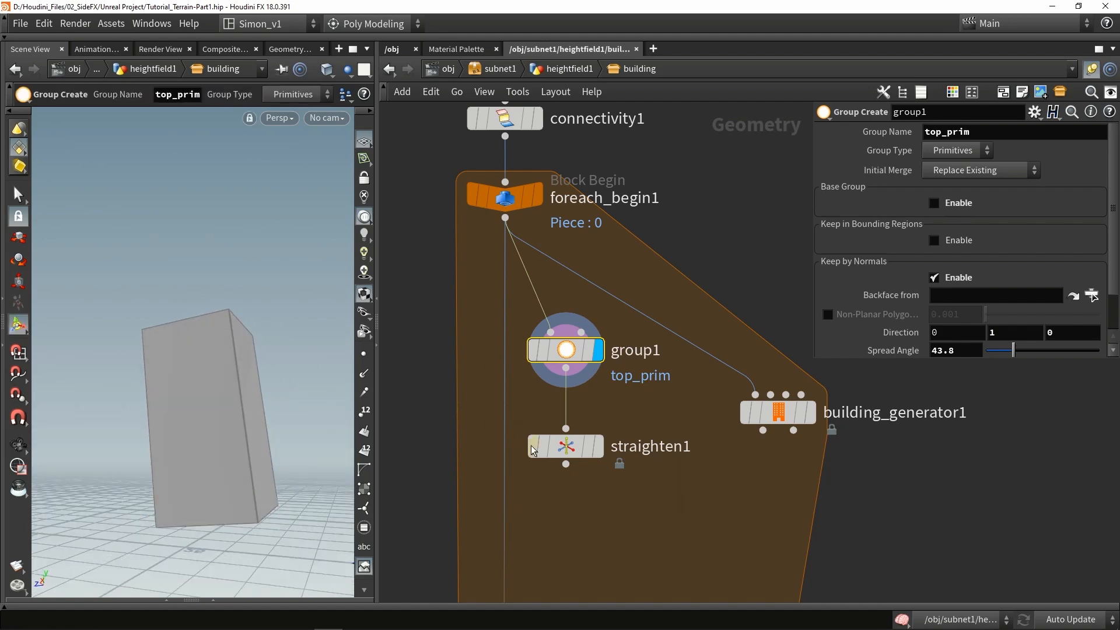
pyautogui.click(598, 446)
pyautogui.click(571, 449)
pyautogui.moveTo(158, 341)
pyautogui.mouseDown()
pyautogui.moveTo(190, 313)
pyautogui.moveTo(173, 332)
pyautogui.mouseUp()
# Enable the output attribute on the straighten node, using the name xform.
pyautogui.click(625, 526)
pyautogui.moveTo(625, 525); pyautogui.dragTo(619, 489, button='middle')
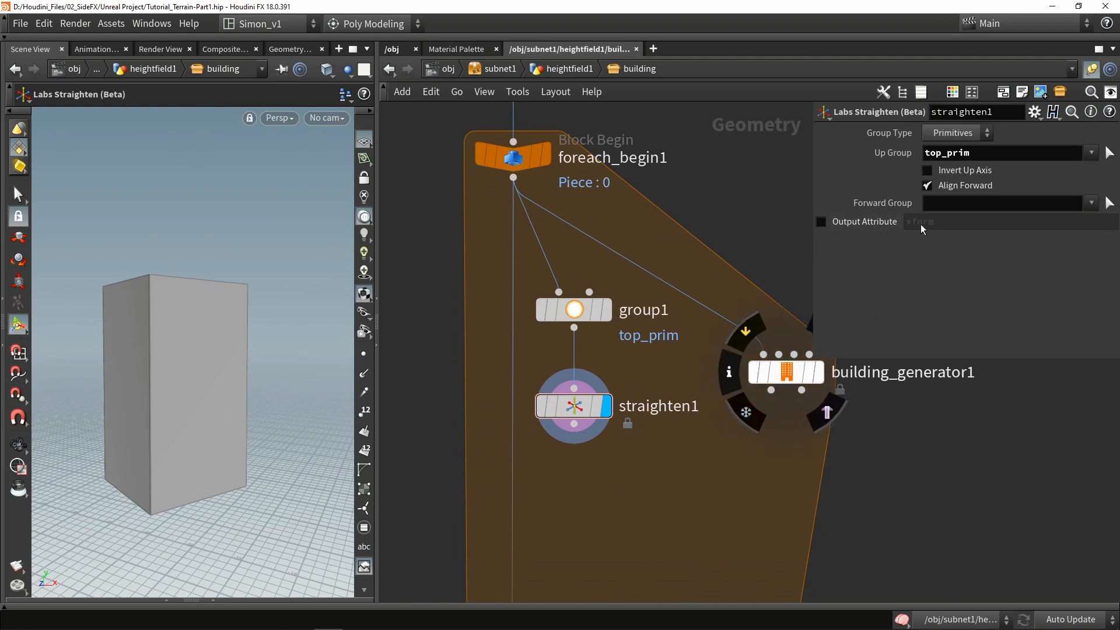
pyautogui.click(821, 223)
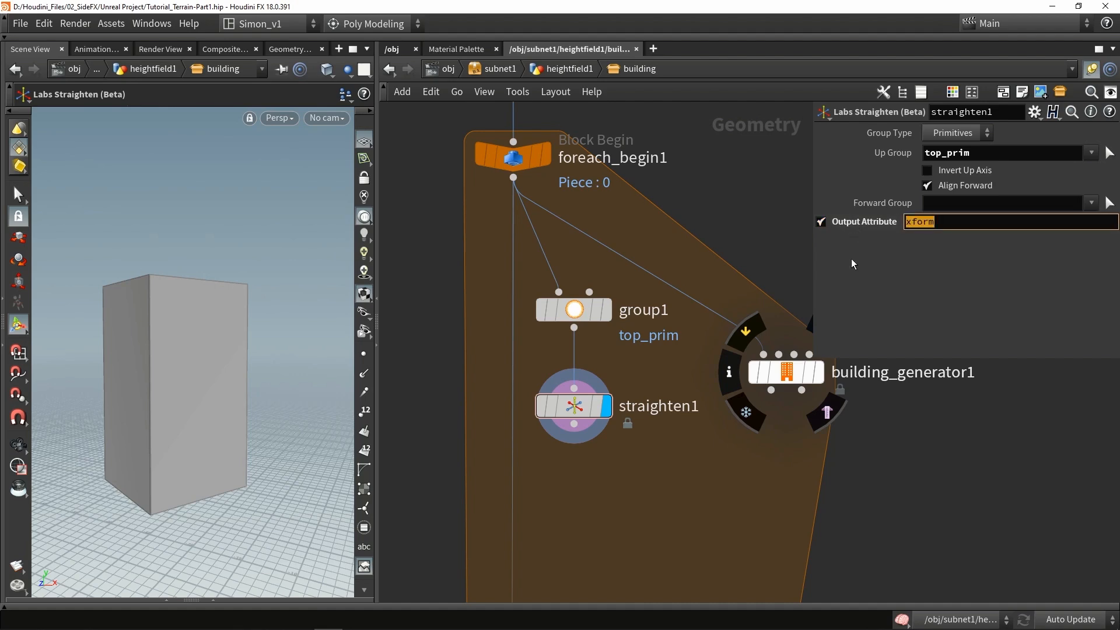
# Add a Labs Axis Align node below the straighten node, connect it, and display the box aligned to the origin.
pyautogui.moveTo(680, 521); pyautogui.dragTo(647, 467, button='middle')
pyautogui.press('Tab')
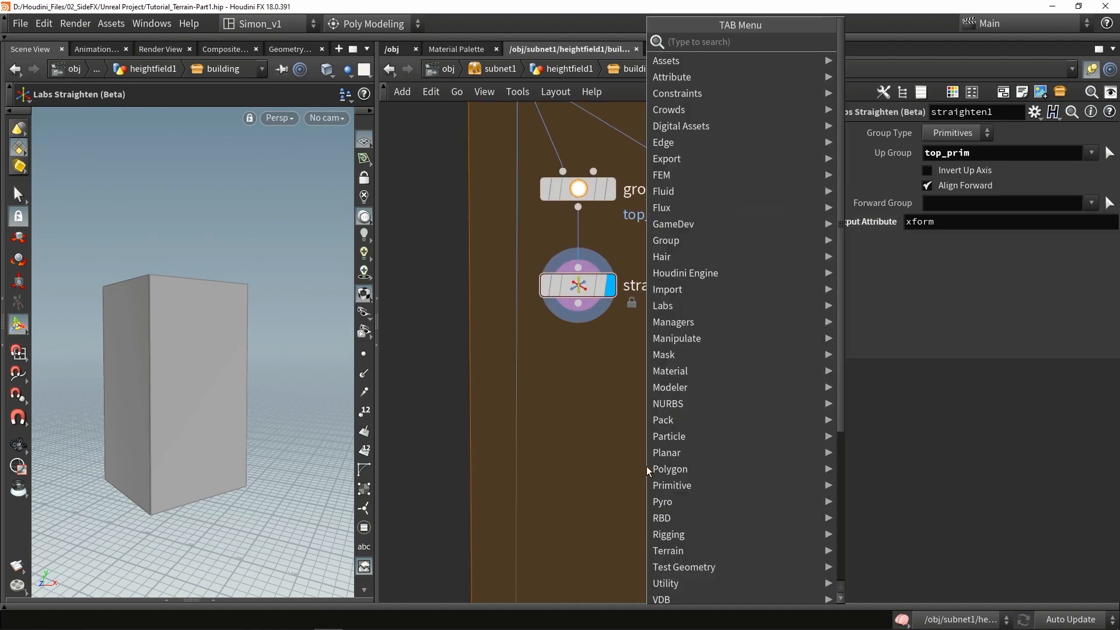
pyautogui.write('axis')
pyautogui.press('Return')
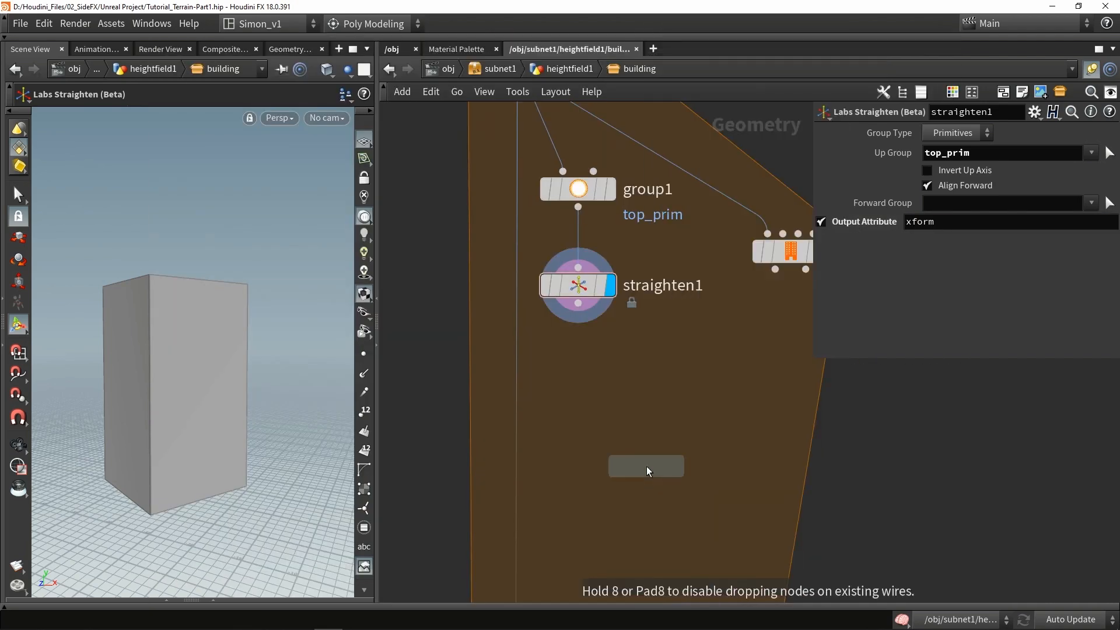
pyautogui.click(630, 393)
pyautogui.moveTo(631, 393); pyautogui.dragTo(583, 356)
pyautogui.click(610, 352)
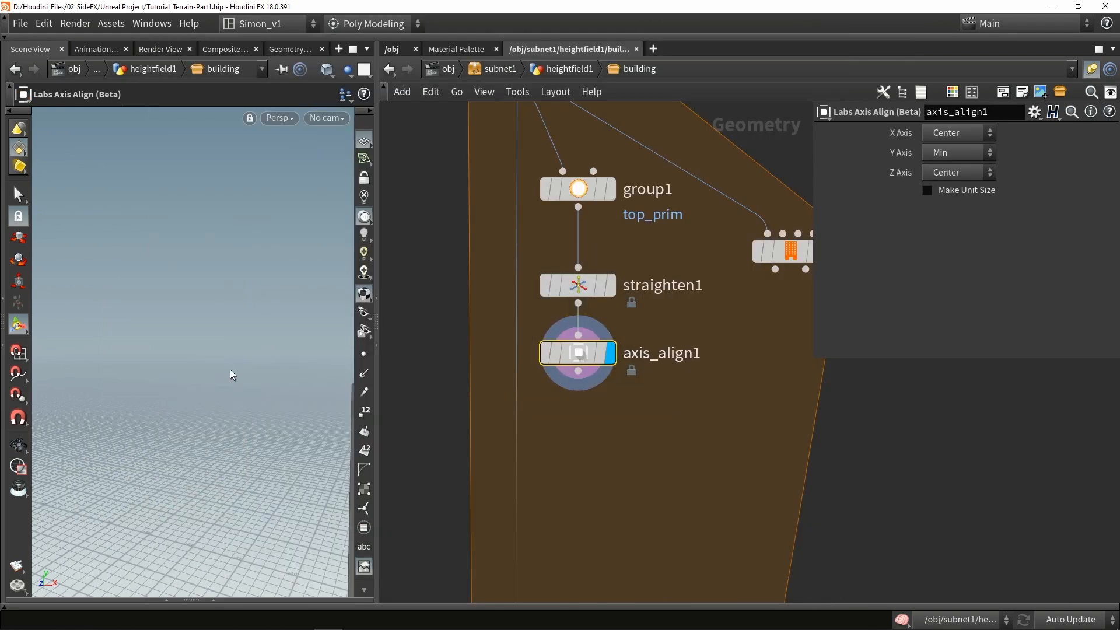
pyautogui.moveTo(232, 374); pyautogui.dragTo(237, 367)
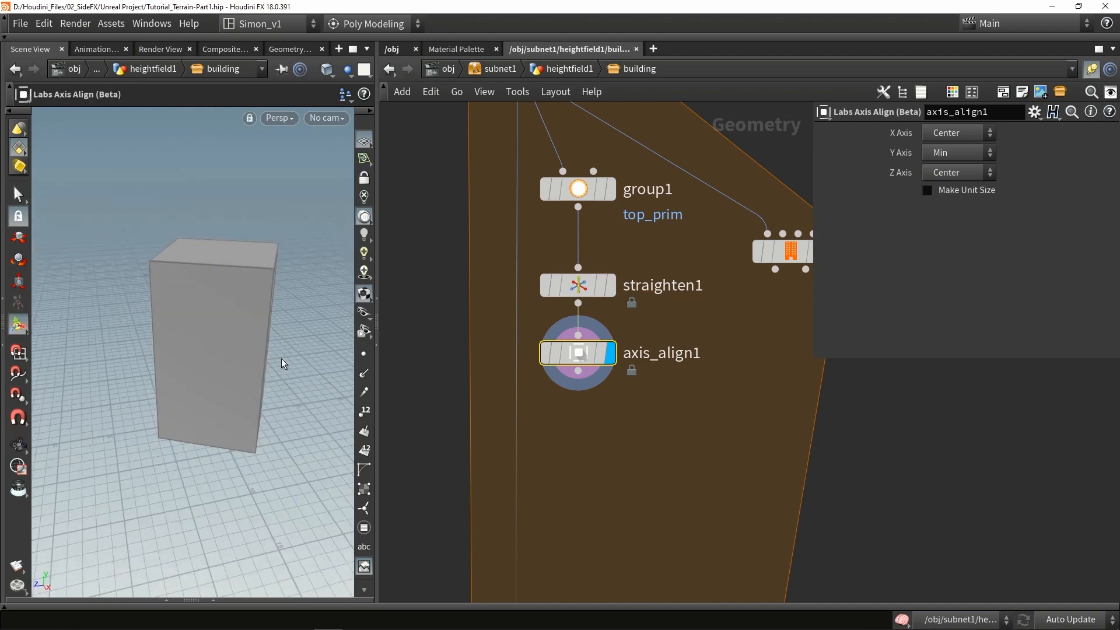
# Move the building generator below the axis align node, feed its blockout input from that node, and display it.
pyautogui.moveTo(775, 254); pyautogui.dragTo(749, 408)
pyautogui.moveTo(578, 371); pyautogui.dragTo(749, 441)
pyautogui.click(785, 439)
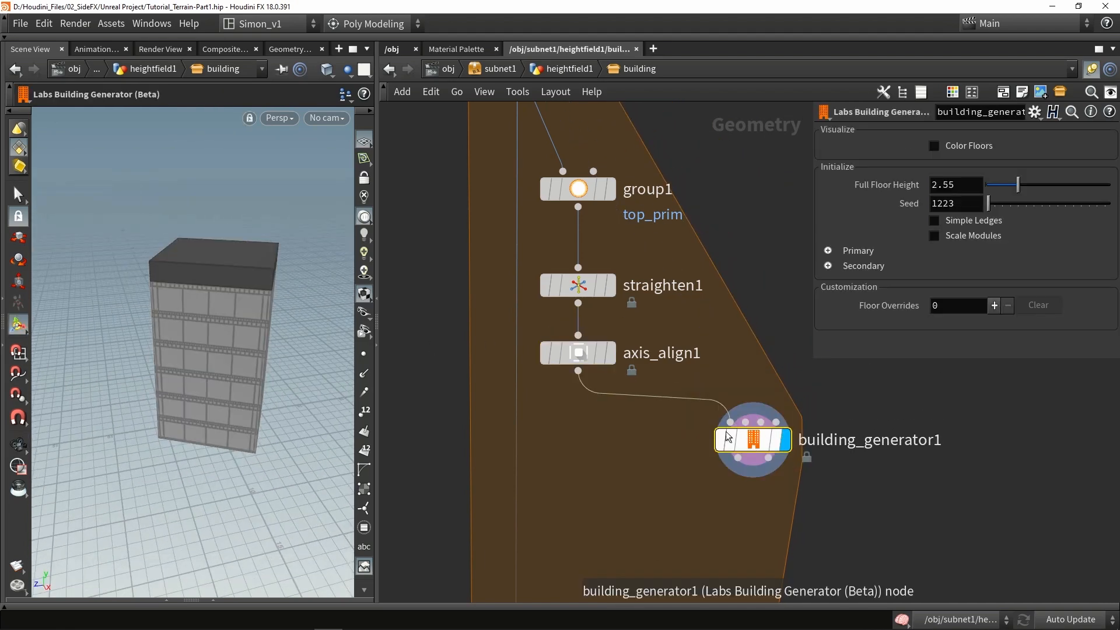
pyautogui.moveTo(270, 380); pyautogui.dragTo(180, 376)
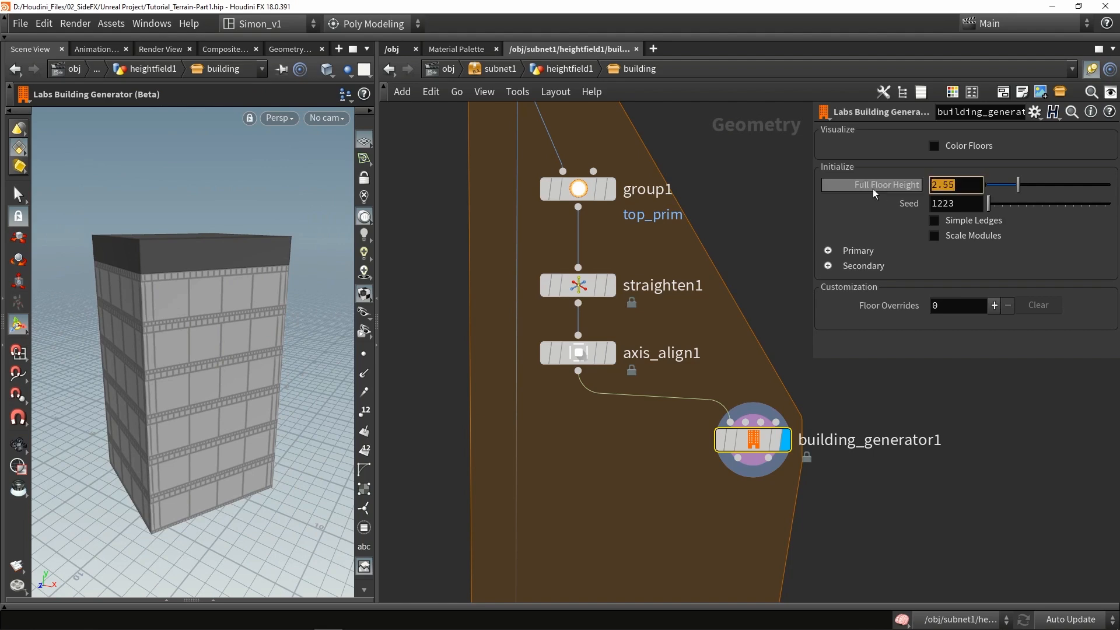
# Set the building generator's full floor height to 3.5 and inspect the resulting building from several sides.
pyautogui.write('3.5')
pyautogui.press('Return')
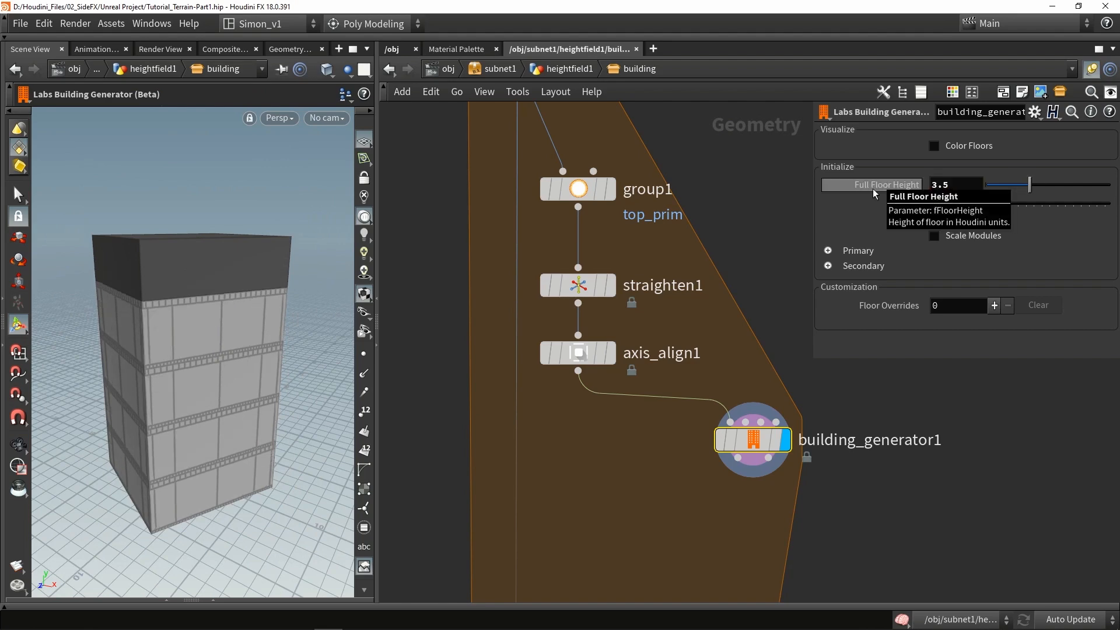
pyautogui.moveTo(223, 396); pyautogui.dragTo(200, 383)
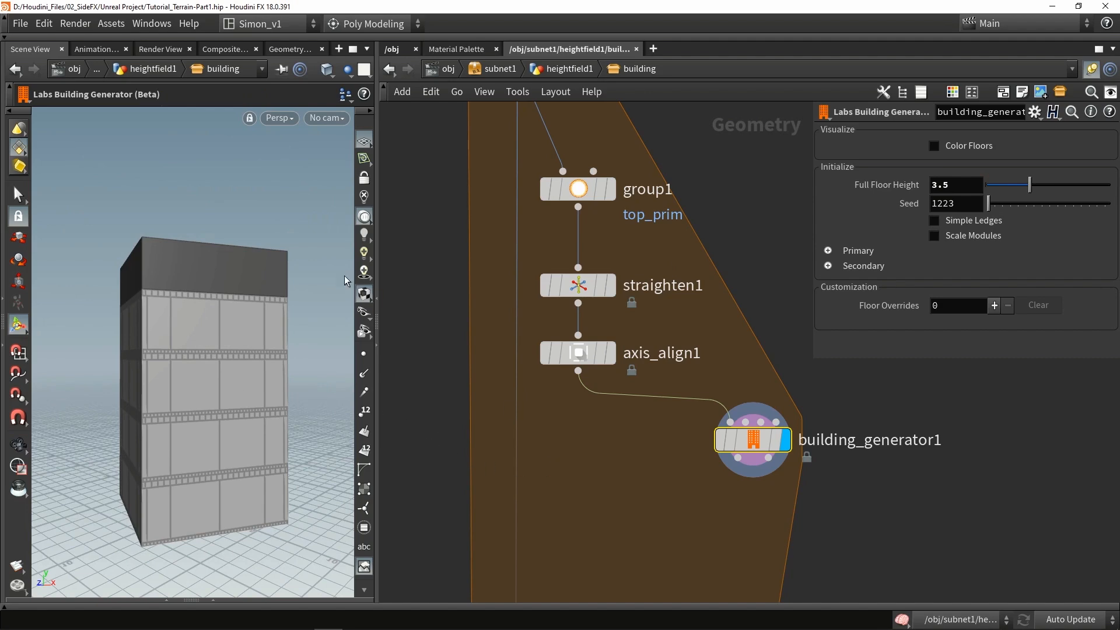
pyautogui.moveTo(320, 292); pyautogui.dragTo(238, 325)
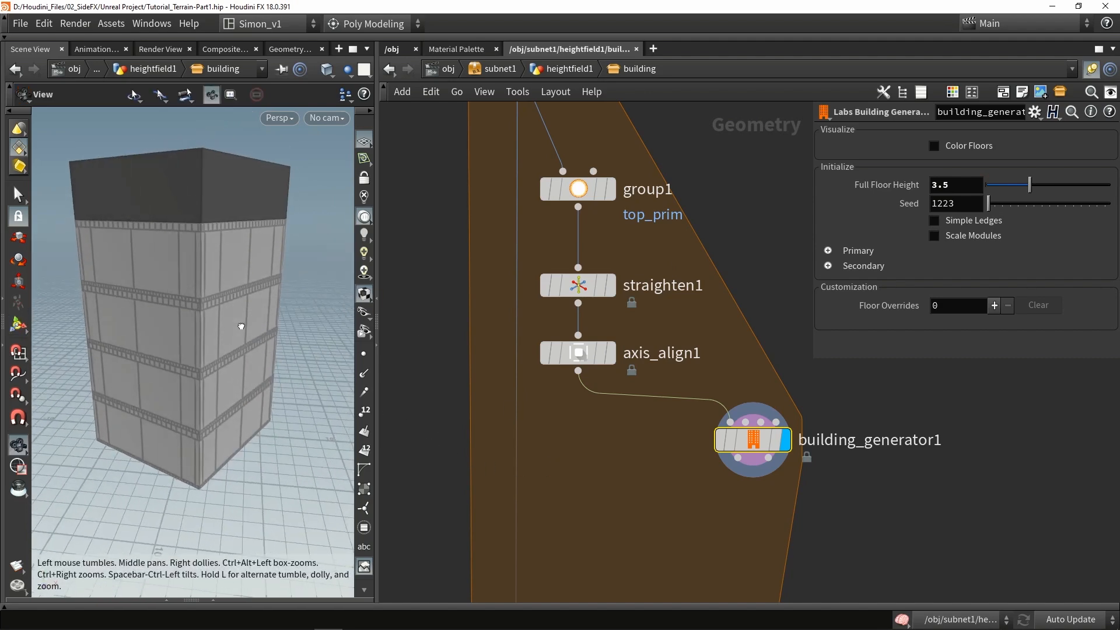
pyautogui.moveTo(237, 325); pyautogui.dragTo(197, 364, button='right')
pyautogui.moveTo(196, 362); pyautogui.dragTo(185, 350)
pyautogui.moveTo(185, 350); pyautogui.dragTo(204, 370, button='right')
pyautogui.moveTo(204, 369); pyautogui.dragTo(224, 371)
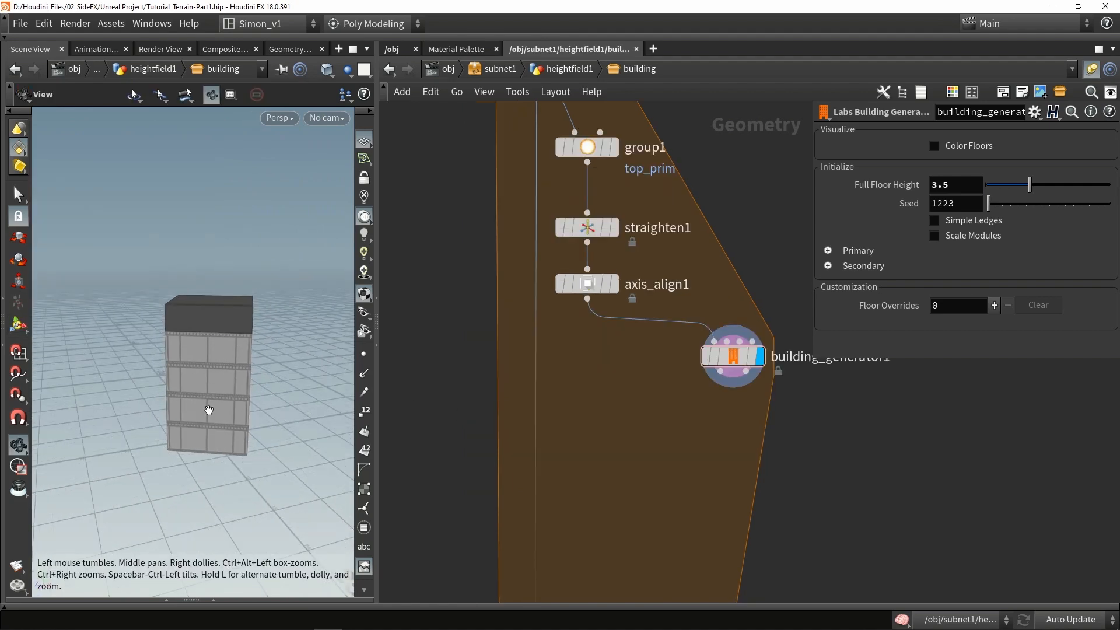
pyautogui.press('Return')
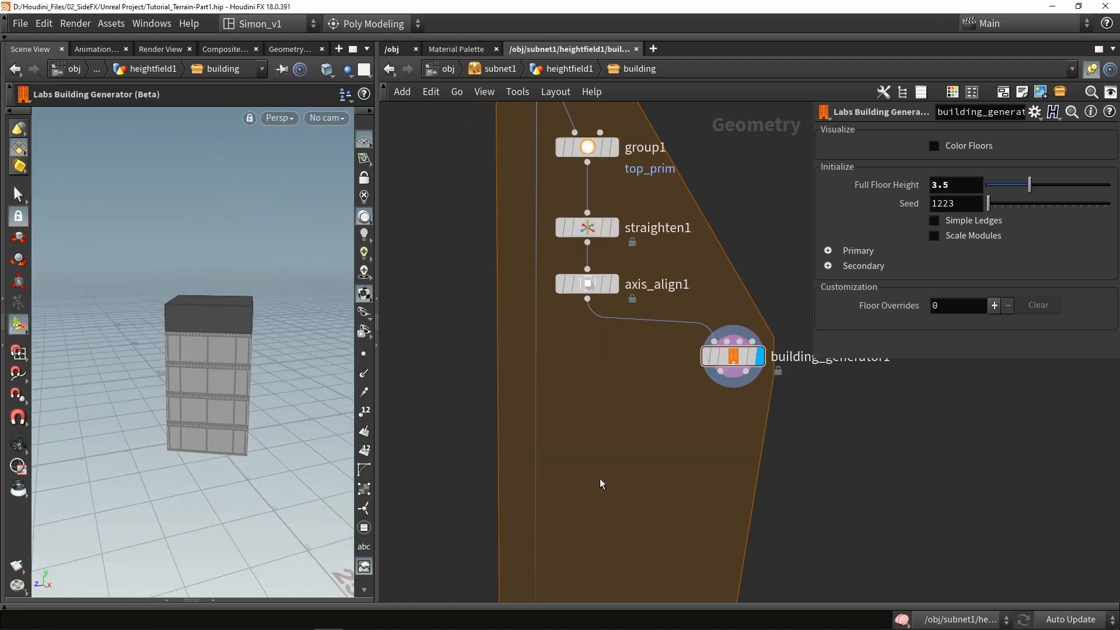
# Template the group node so the original blockout shows as a wireframe beside the generated building.
pyautogui.click(607, 147)
pyautogui.keyDown('alt'); pyautogui.moveTo(208, 291); pyautogui.dragTo(247, 315, button='right'); pyautogui.keyUp('alt')
pyautogui.keyDown('alt'); pyautogui.moveTo(247, 315); pyautogui.dragTo(223, 315); pyautogui.keyUp('alt')
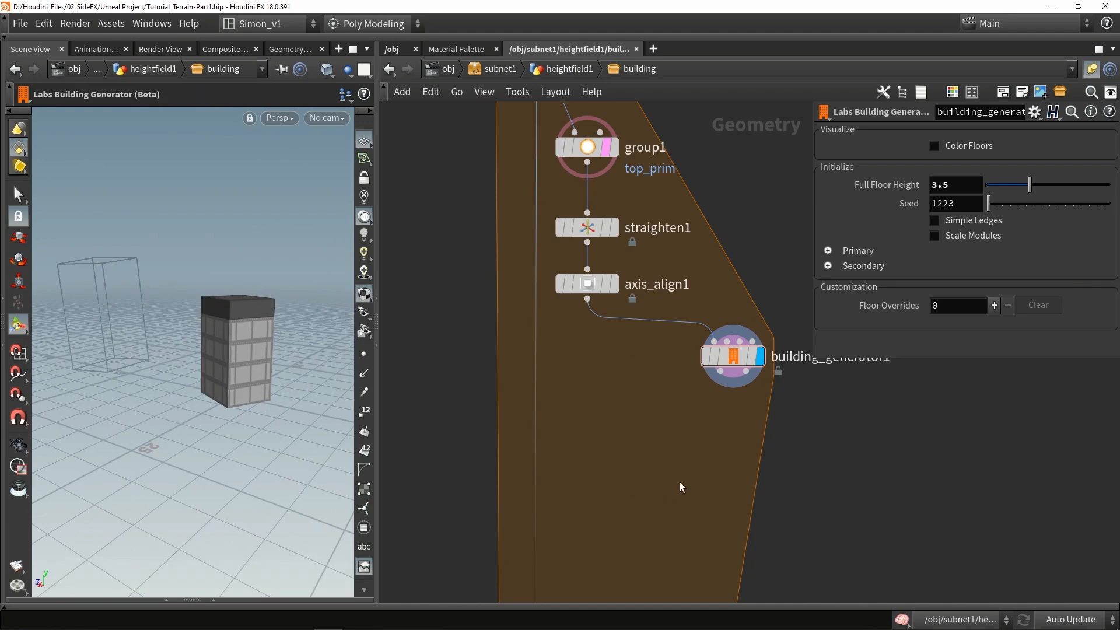
# Add a Match Size node below the building generator, feed its first input from the generator, and display it.
pyautogui.press('Tab')
pyautogui.write('match')
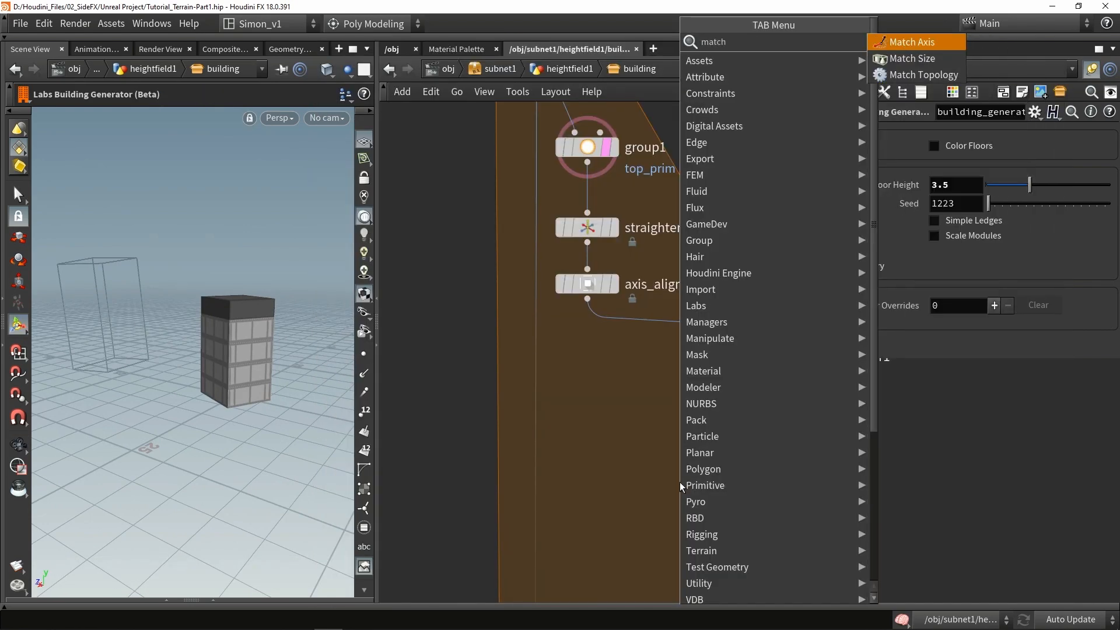
pyautogui.click(931, 58)
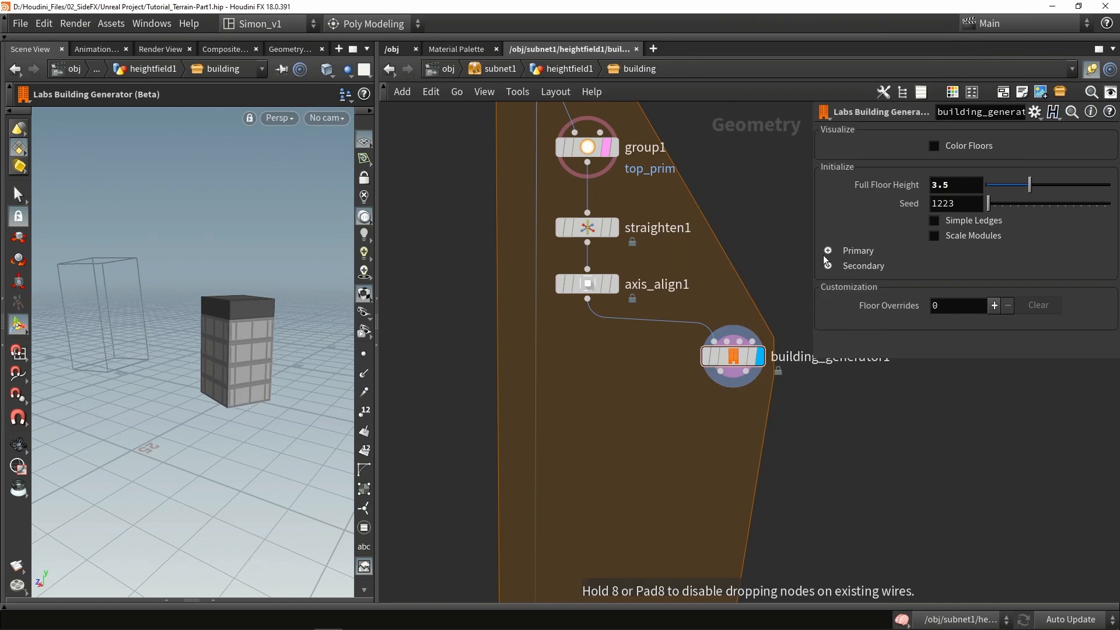
pyautogui.click(666, 465)
pyautogui.moveTo(721, 372); pyautogui.dragTo(653, 448)
pyautogui.press('r')
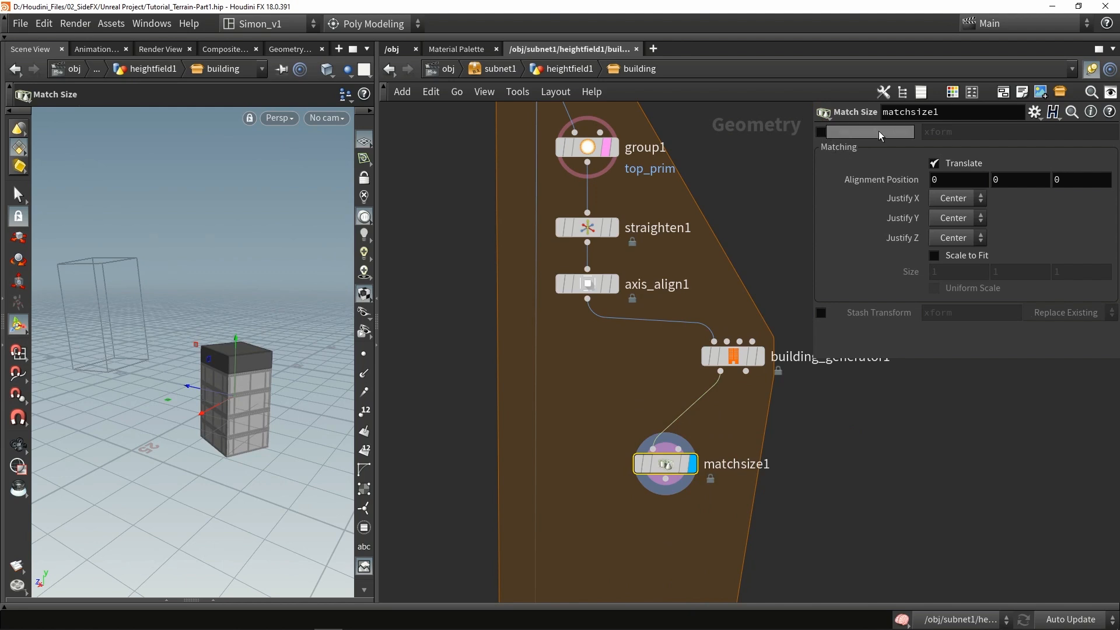
# Enable Restore Transform with the xform attribute on the Match Size node and check it against the straighten node's output attribute.
pyautogui.click(821, 132)
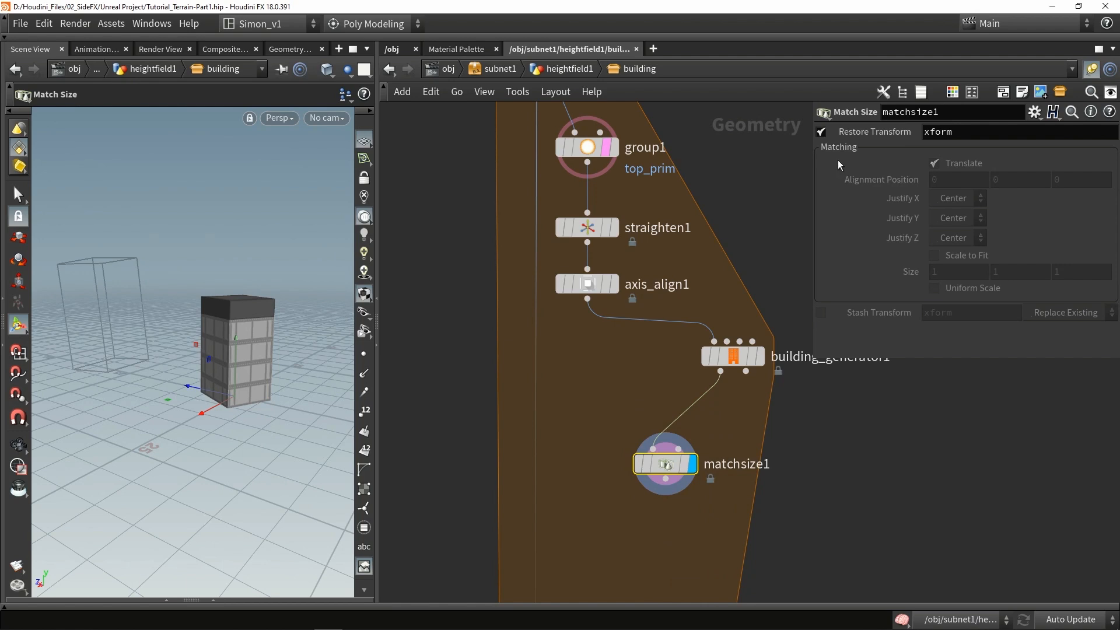
pyautogui.click(803, 491)
pyautogui.click(582, 229)
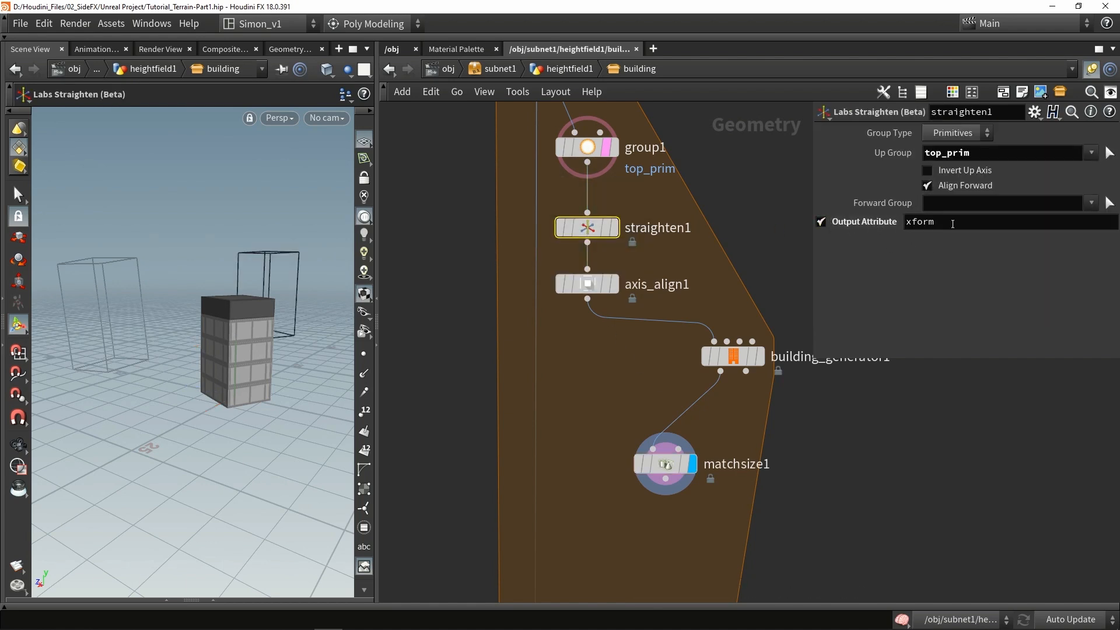
pyautogui.click(664, 470)
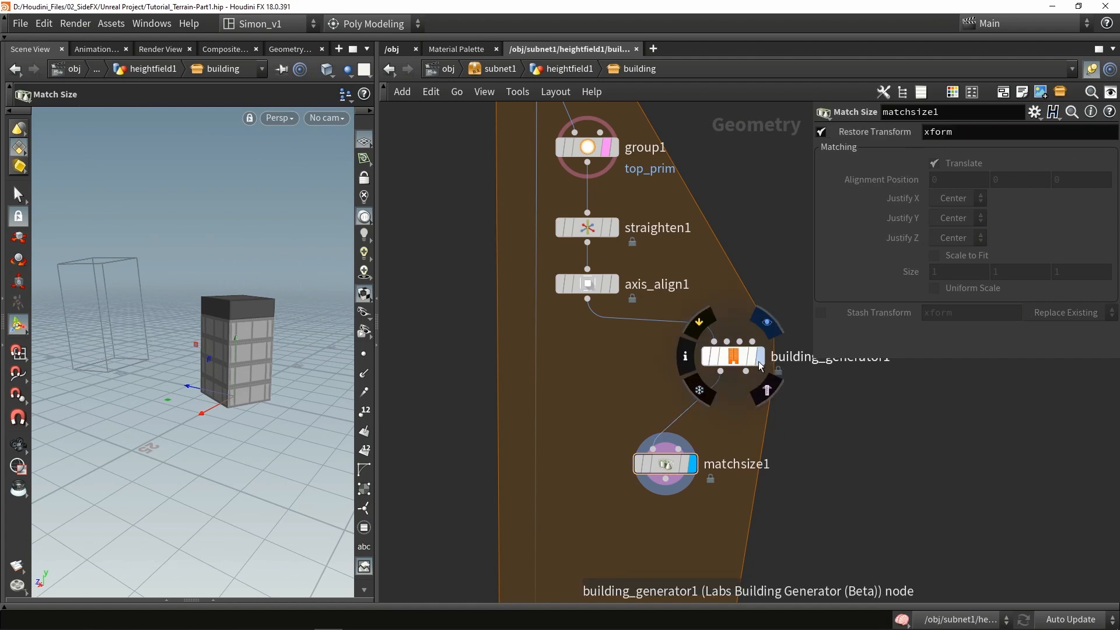
# Display the building generator, examine which attributes its output carries, and review the straighten node's output attribute.
pyautogui.click(735, 358)
pyautogui.moveTo(735, 360); pyautogui.dragTo(726, 361)
pyautogui.middleClick(726, 360)
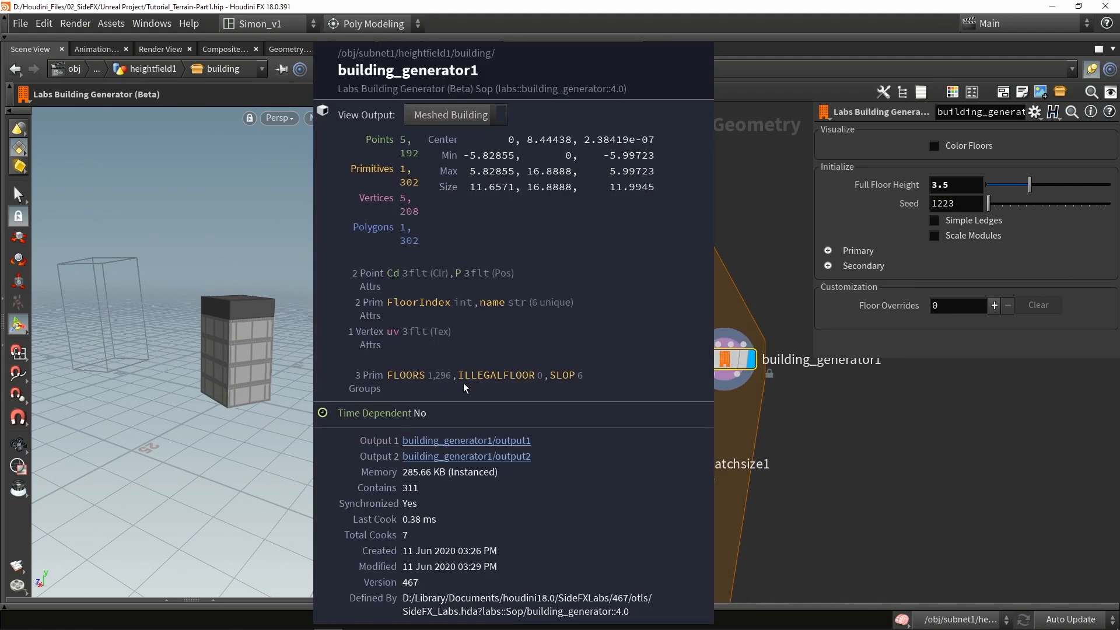
pyautogui.click(588, 227)
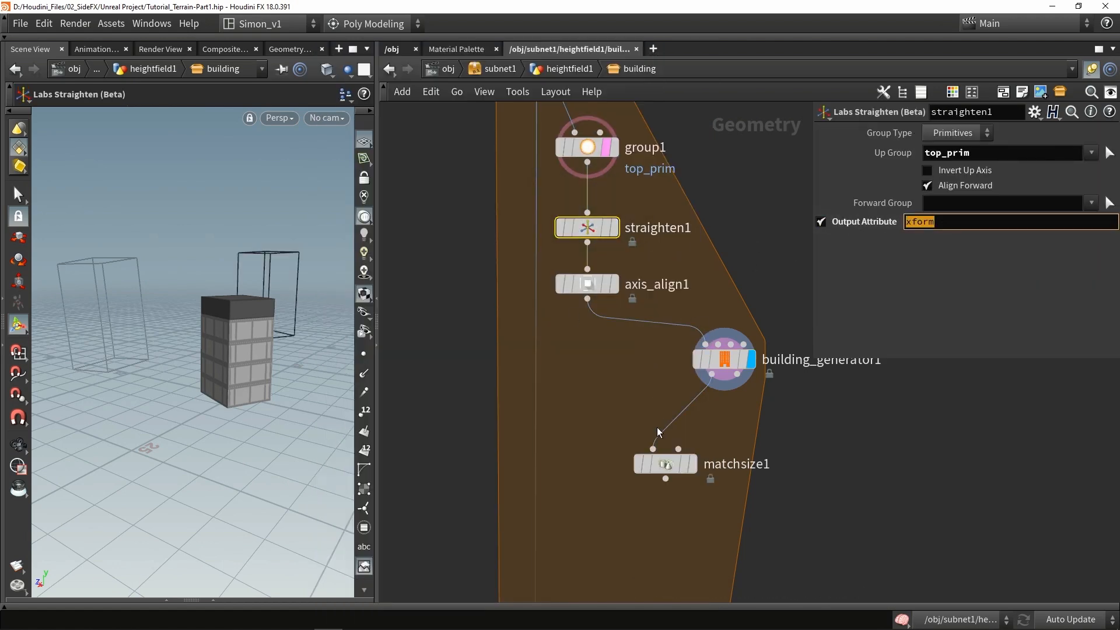
# Move the Match Size node farther below the building generator to make room between them.
pyautogui.moveTo(663, 468); pyautogui.dragTo(639, 509)
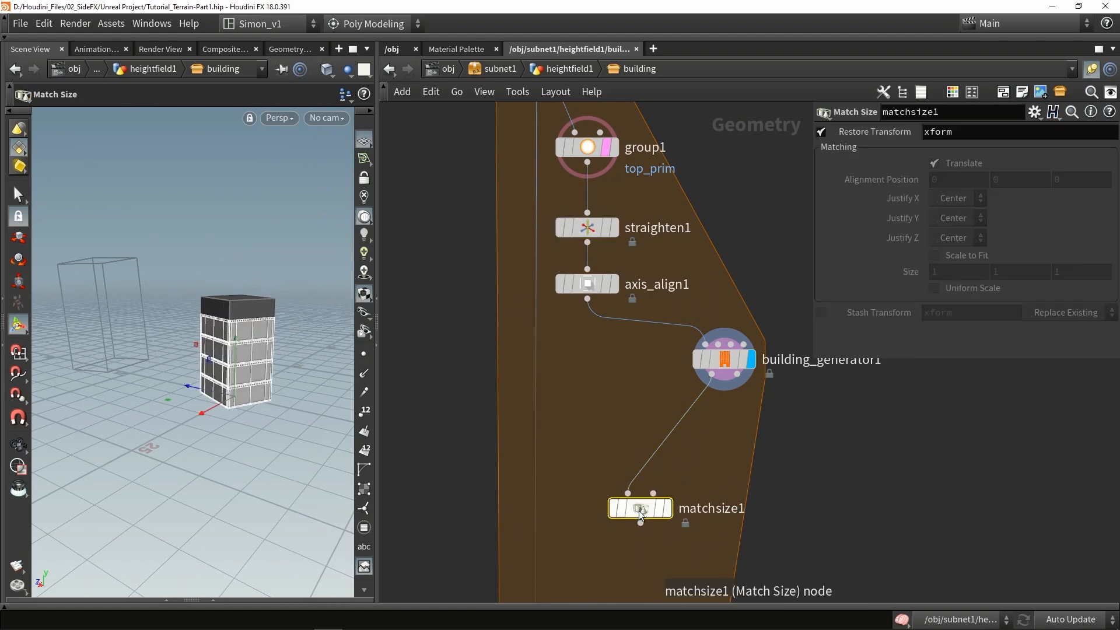
pyautogui.moveTo(694, 437); pyautogui.dragTo(658, 408, button='middle')
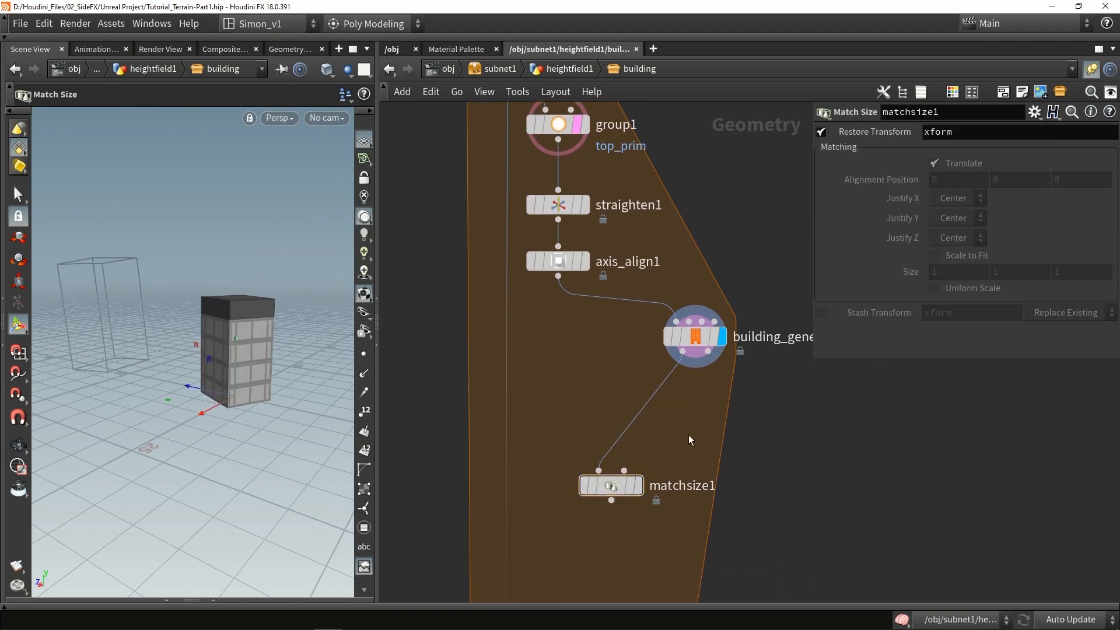
# Add and display an Attribute Transfer node, feeding its first input from the building generator and its second from the straighten node.
pyautogui.press('Tab')
pyautogui.write('trans')
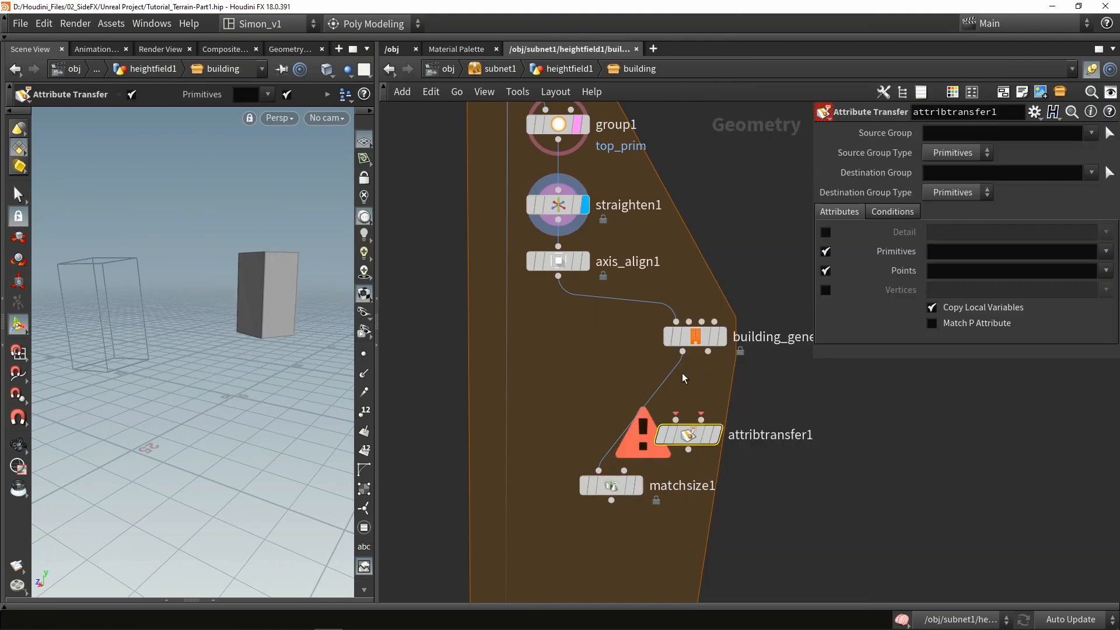
pyautogui.moveTo(681, 352); pyautogui.dragTo(703, 457)
pyautogui.moveTo(558, 220); pyautogui.dragTo(737, 448)
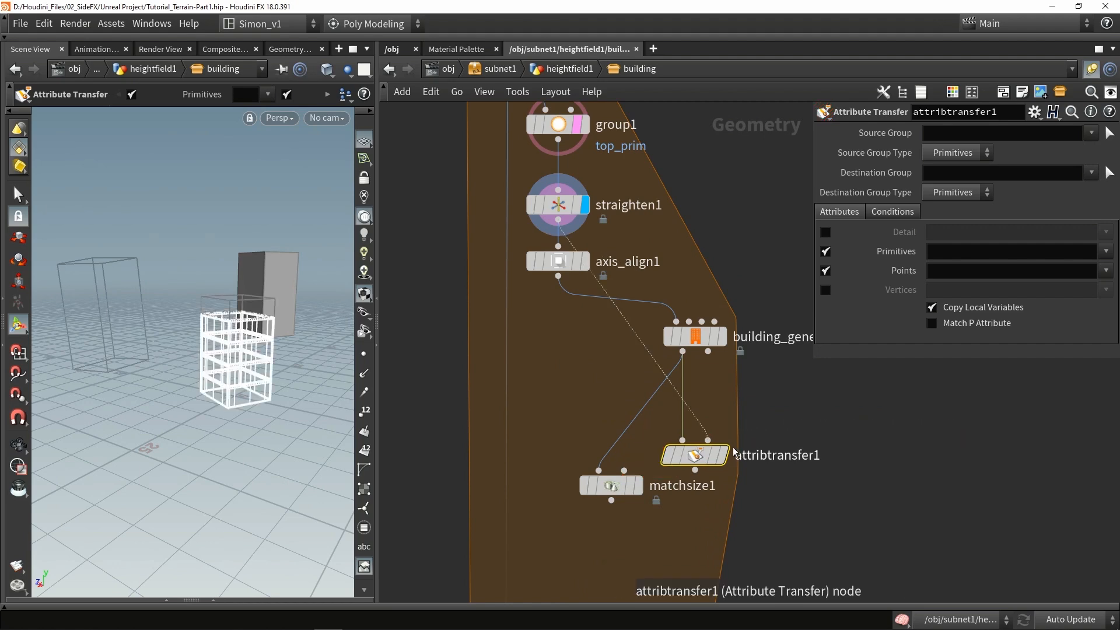
pyautogui.scroll(2, 735, 452)
pyautogui.click(728, 392)
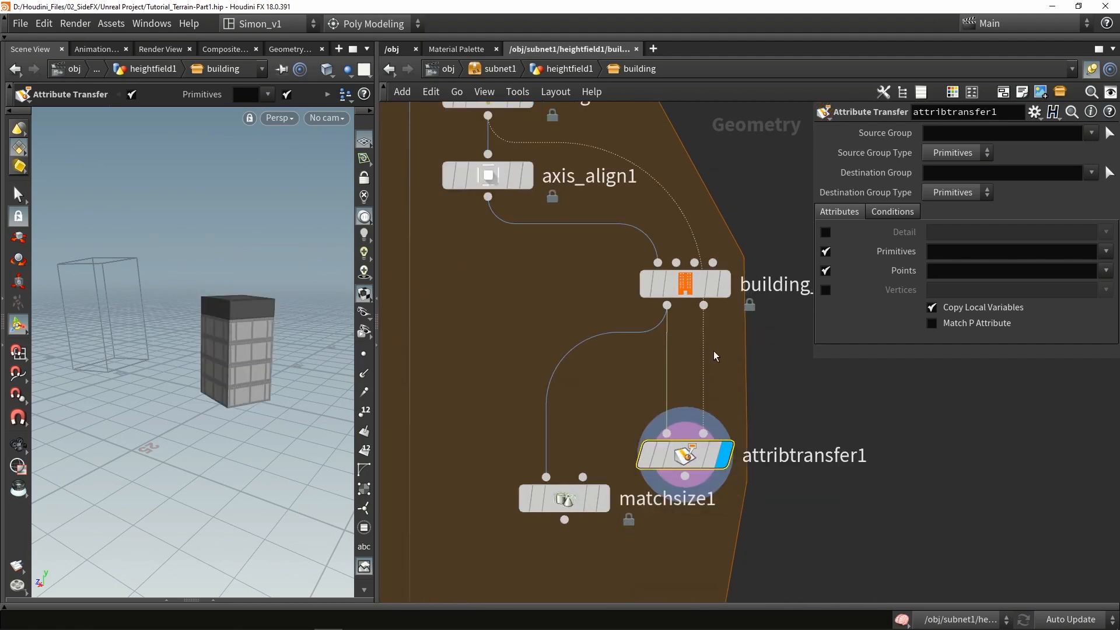
# Check the straighten node's detail attributes and set the Attribute Transfer node to transfer only the Detail attribute xform, with Primitives and Points off.
pyautogui.scroll(-4, 680, 324)
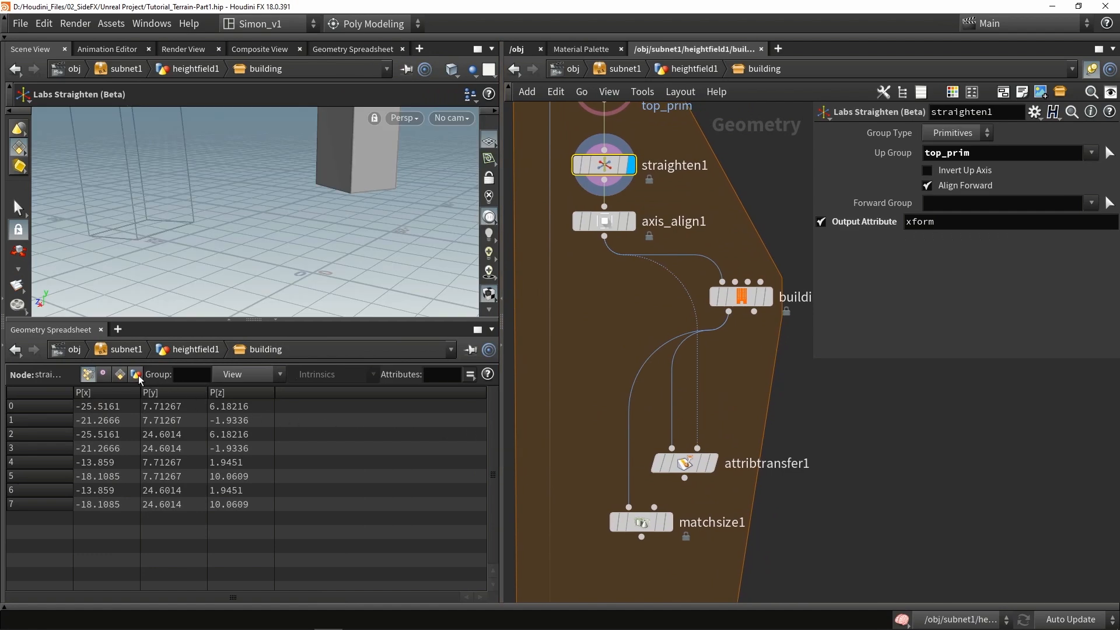
pyautogui.click(136, 375)
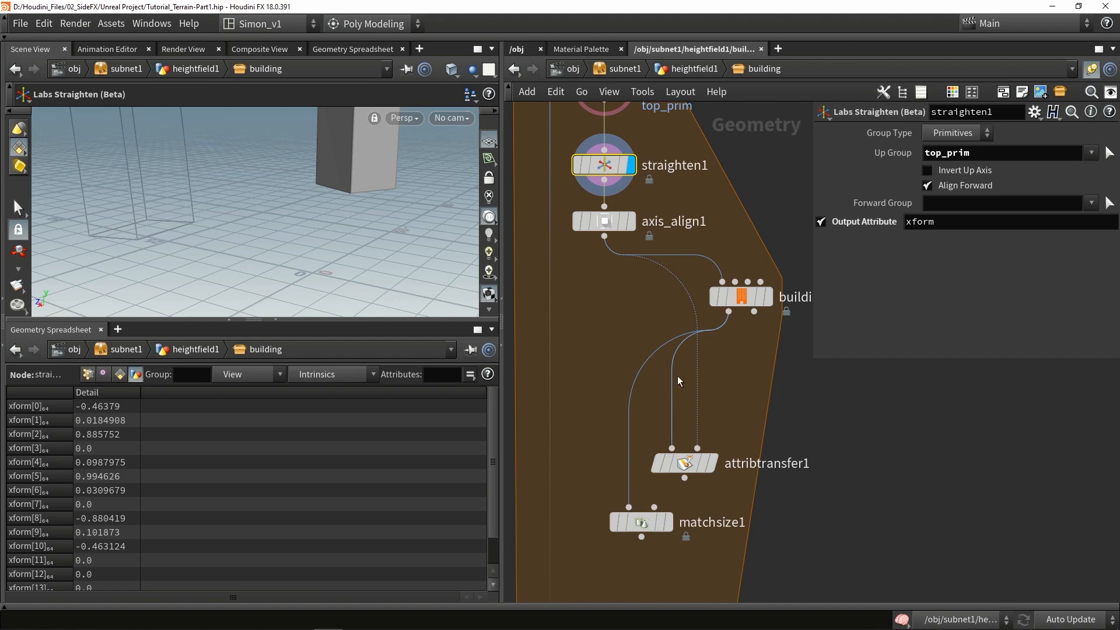
pyautogui.click(711, 466)
pyautogui.click(687, 463)
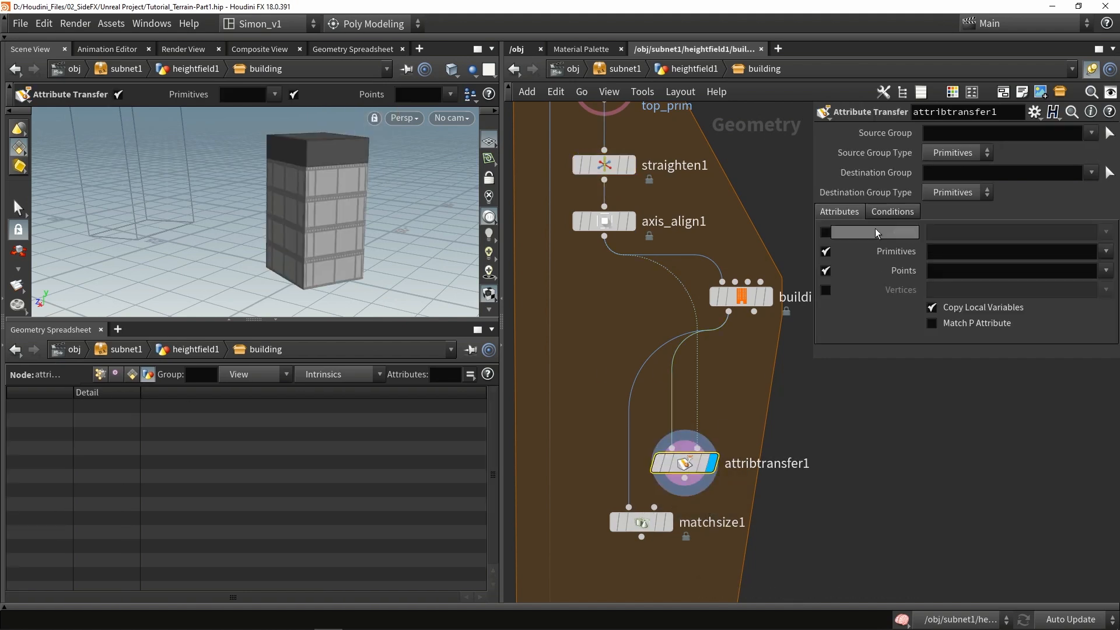
pyautogui.click(825, 252)
pyautogui.click(825, 271)
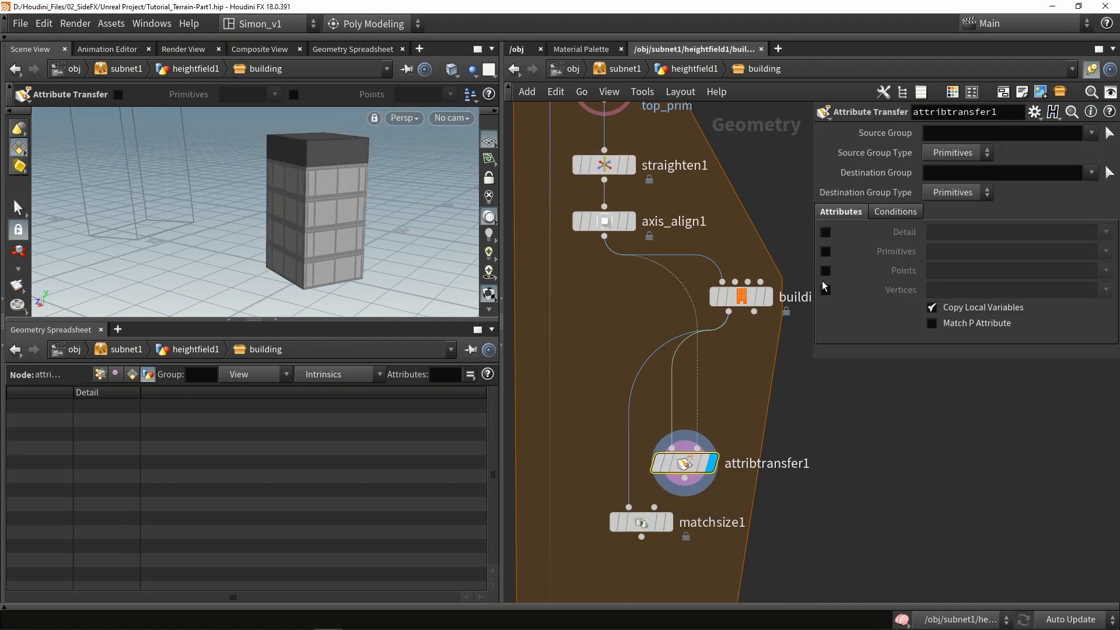
pyautogui.click(825, 233)
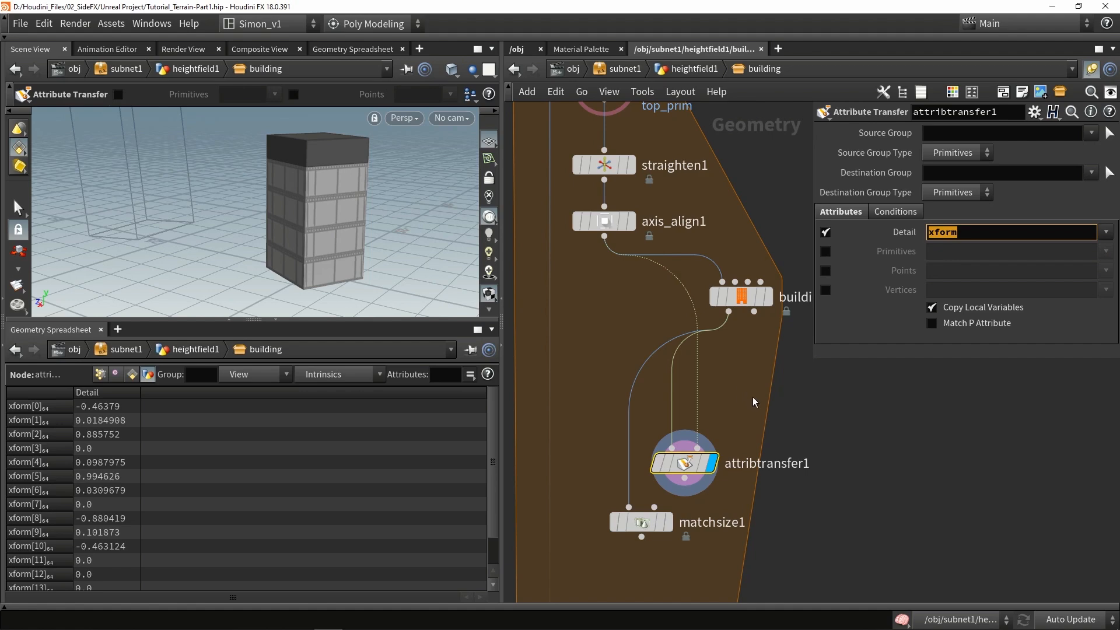
# Feed the Match Size node's first input from the Attribute Transfer node and display the restored building.
pyautogui.moveTo(726, 396); pyautogui.dragTo(739, 315, button='middle')
pyautogui.moveTo(697, 396); pyautogui.dragTo(642, 426)
pyautogui.click(684, 438)
pyautogui.moveTo(315, 362); pyautogui.dragTo(196, 292)
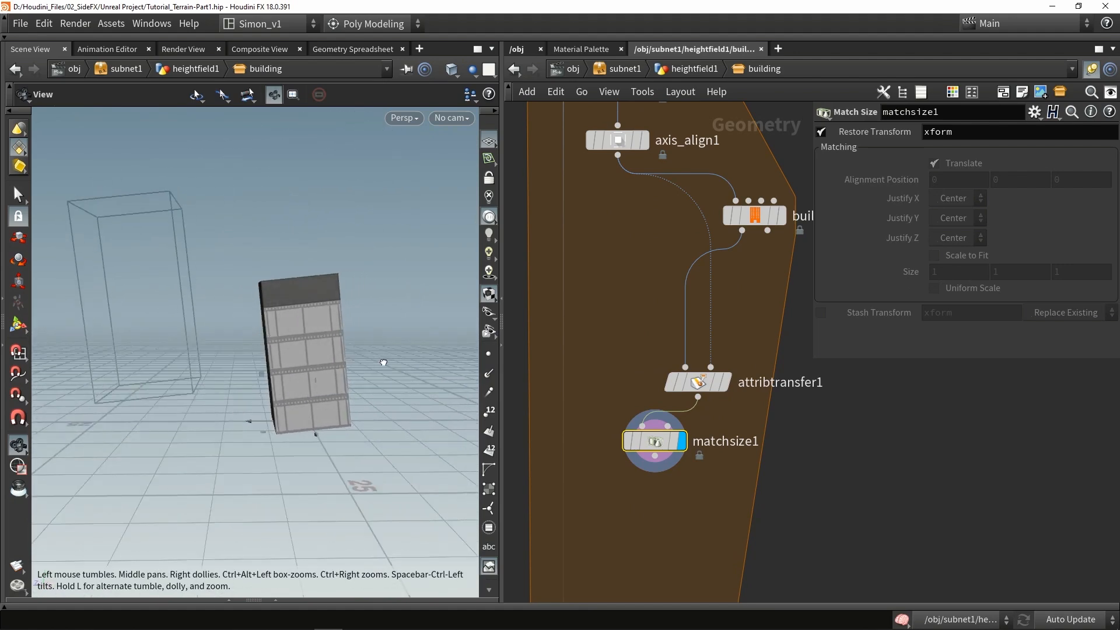
pyautogui.press('Return')
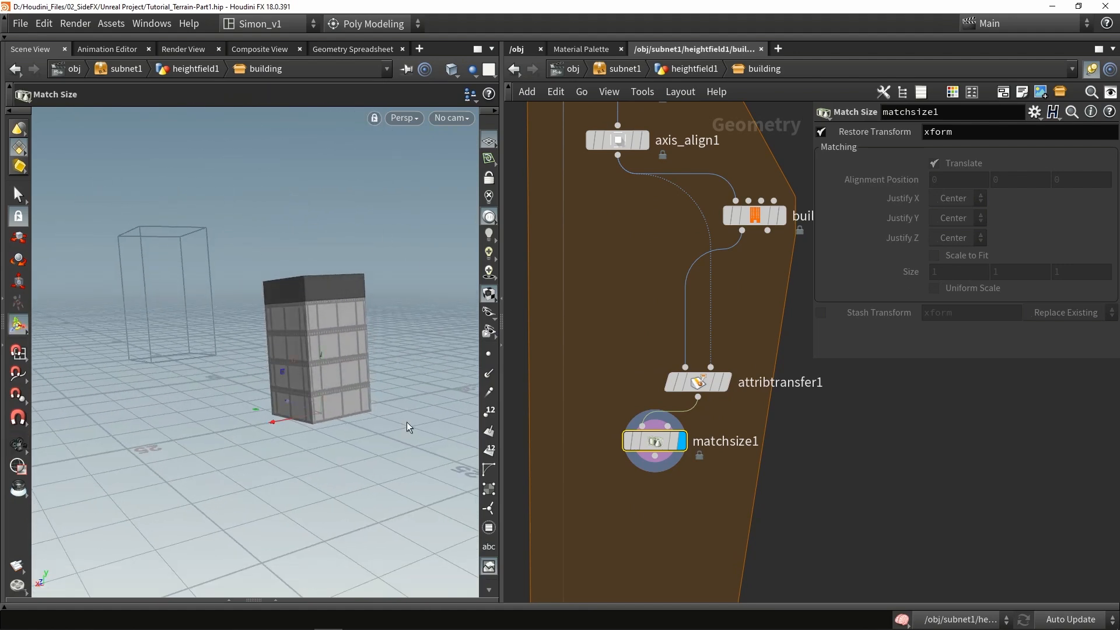
# Duplicate the Match Size node below the original and turn off Restore Transform on the copy.
pyautogui.moveTo(660, 523); pyautogui.dragTo(688, 480, button='middle')
pyautogui.scroll(-2, 688, 480)
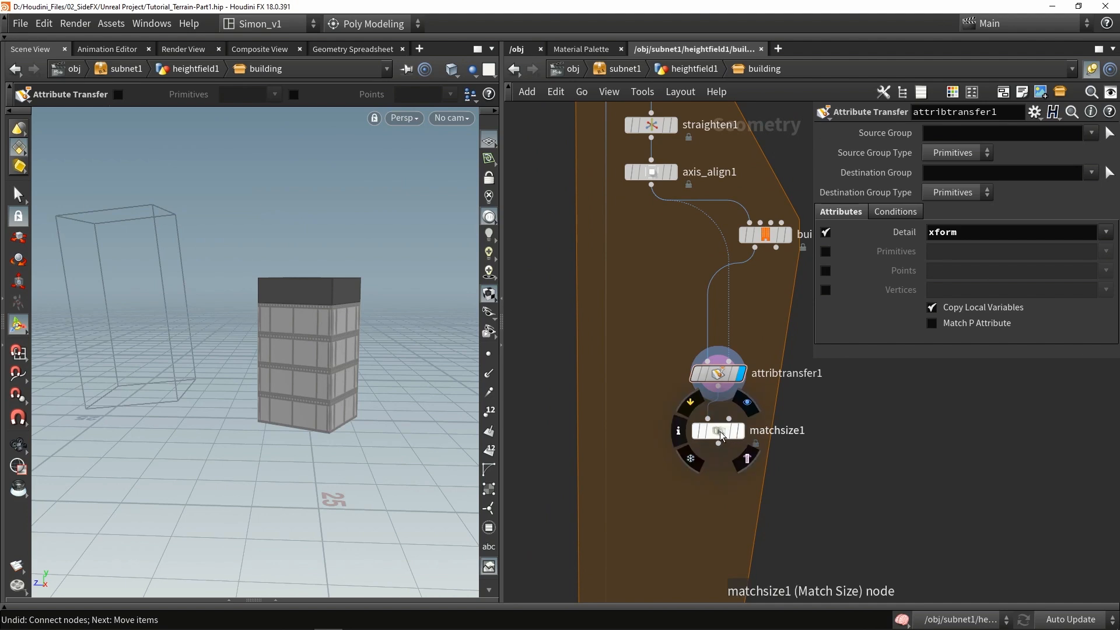
pyautogui.click(718, 438)
pyautogui.click(660, 497)
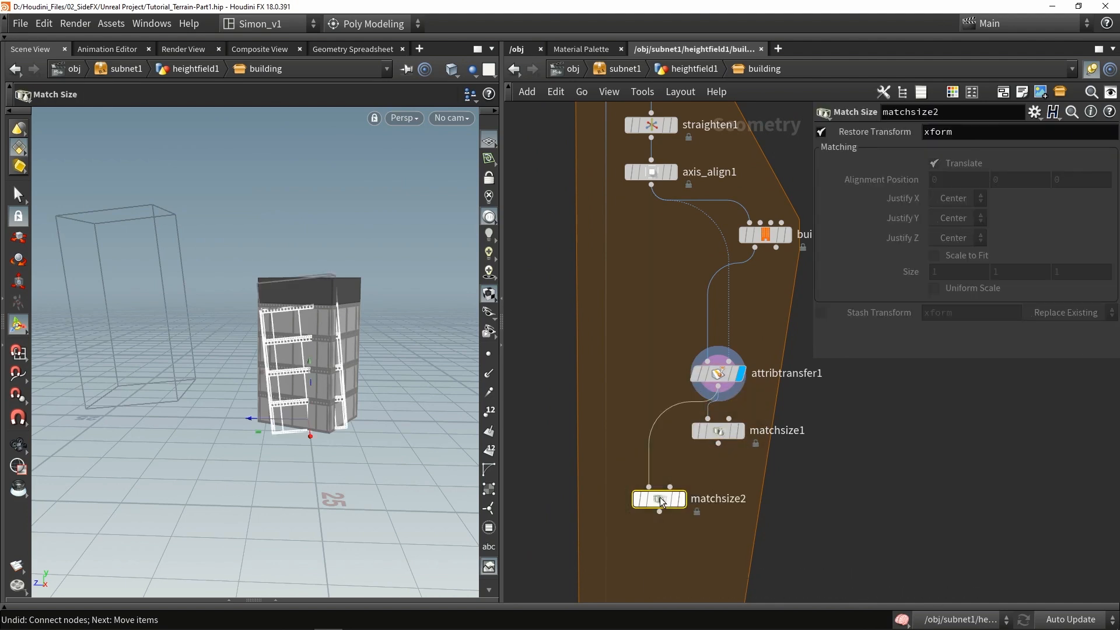
pyautogui.click(825, 132)
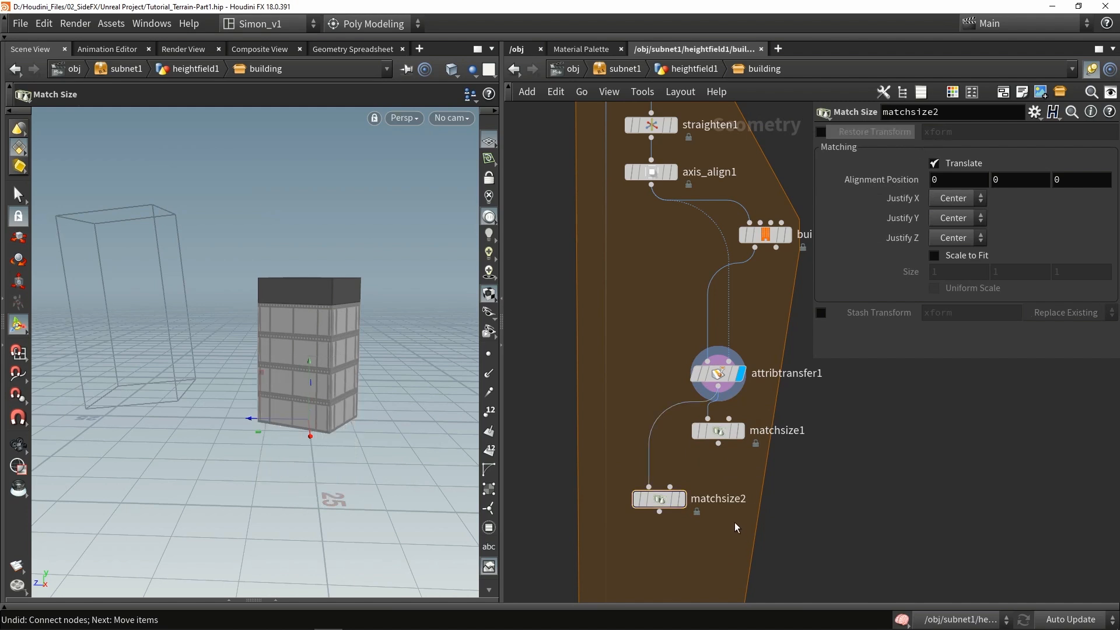
# Feed the second Match Size node from the first one, display it, and keep Scale to Fit off.
pyautogui.moveTo(718, 443); pyautogui.dragTo(647, 517)
pyautogui.click(668, 512)
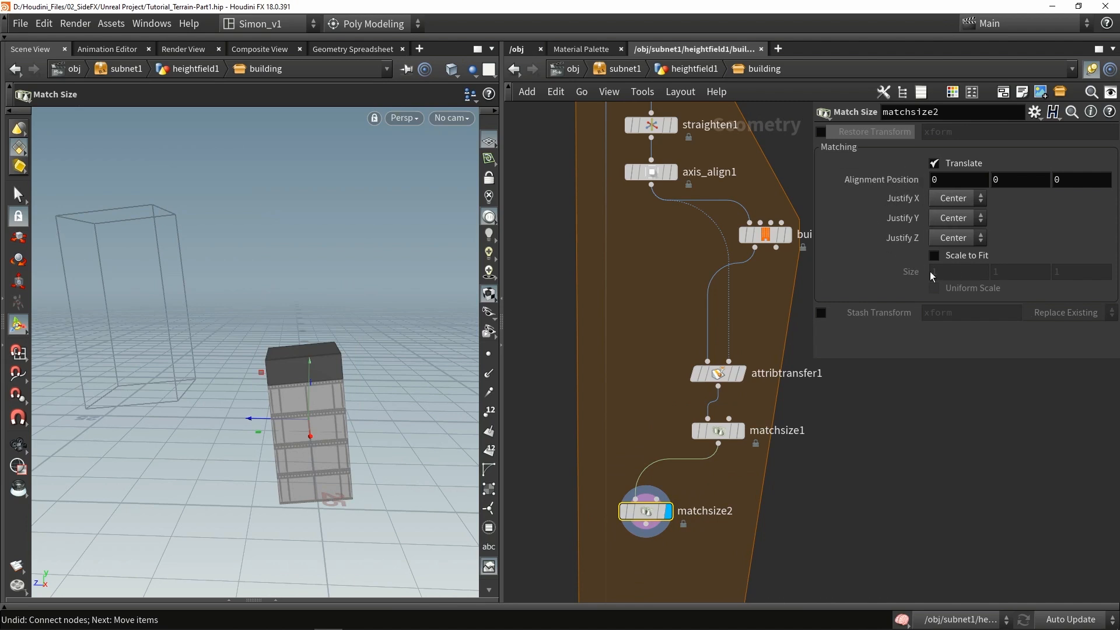
pyautogui.click(935, 256)
pyautogui.click(947, 258)
pyautogui.moveTo(649, 513)
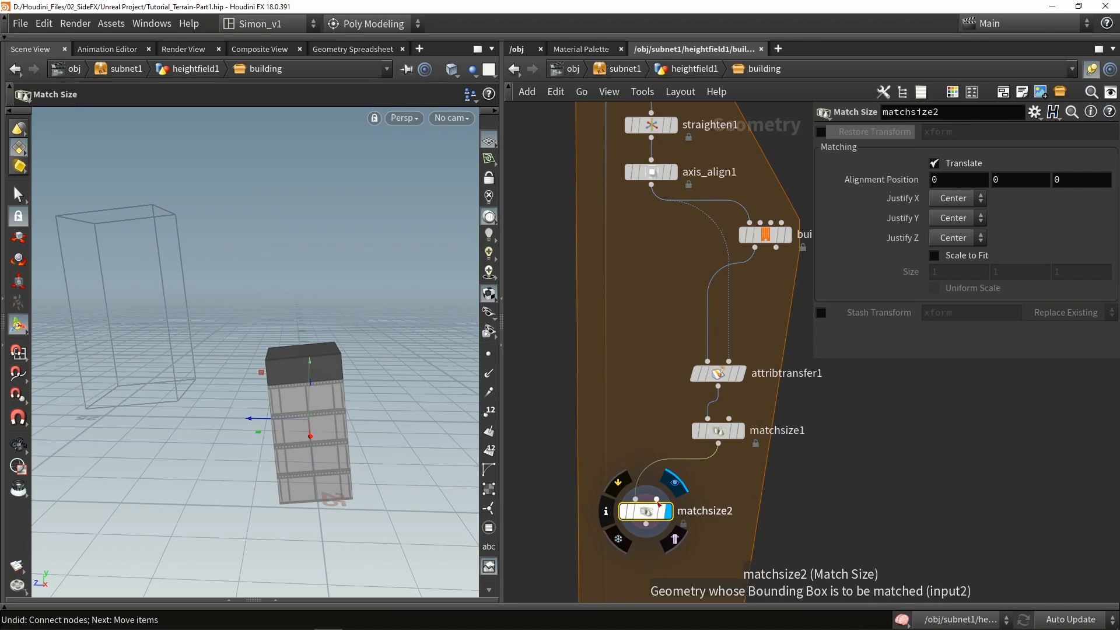
# Shift the straighten-to-restore chain aside and connect the top_prim group node's output to the second Match Size node's reference input.
pyautogui.scroll(-3, 658, 500)
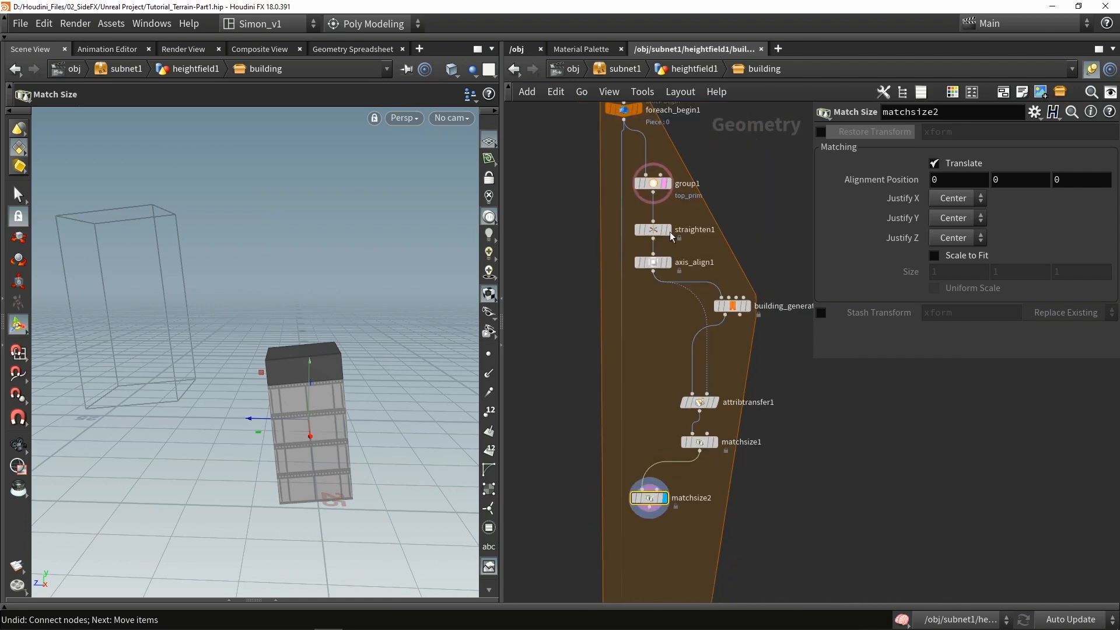
pyautogui.moveTo(722, 348); pyautogui.dragTo(650, 355)
pyautogui.moveTo(651, 457); pyautogui.dragTo(659, 486)
pyautogui.scroll(4, 650, 498)
pyautogui.click(649, 497)
pyautogui.press('Escape')
pyautogui.moveTo(260, 330); pyautogui.dragTo(270, 310)
# Compare the original blockout box at the top_prim group node with the building at the second Match Size node.
pyautogui.scroll(-3, 270, 310)
pyautogui.moveTo(682, 245); pyautogui.dragTo(674, 382, button='middle')
pyautogui.scroll(-2, 674, 382)
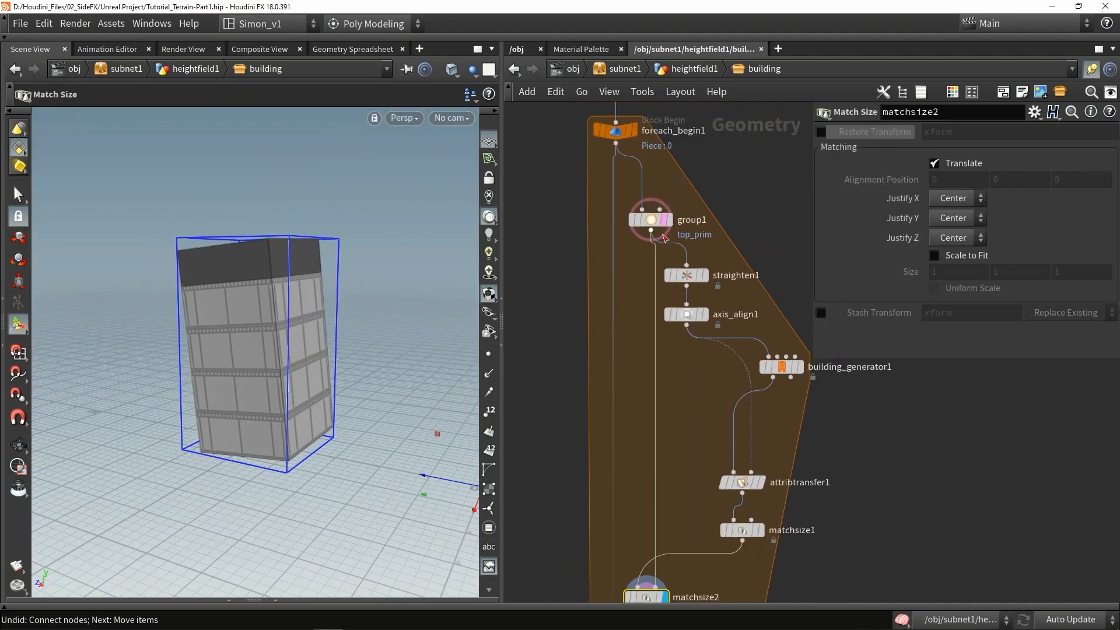
pyautogui.click(668, 220)
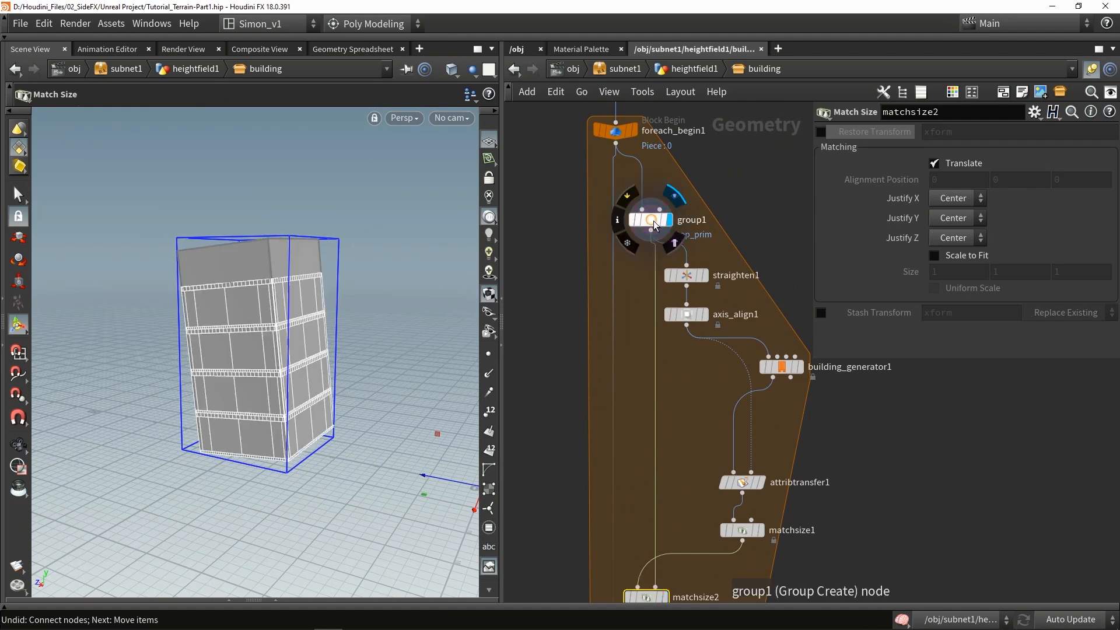
pyautogui.click(654, 225)
pyautogui.keyDown('alt'); pyautogui.moveTo(337, 287); pyautogui.dragTo(234, 344); pyautogui.keyUp('alt')
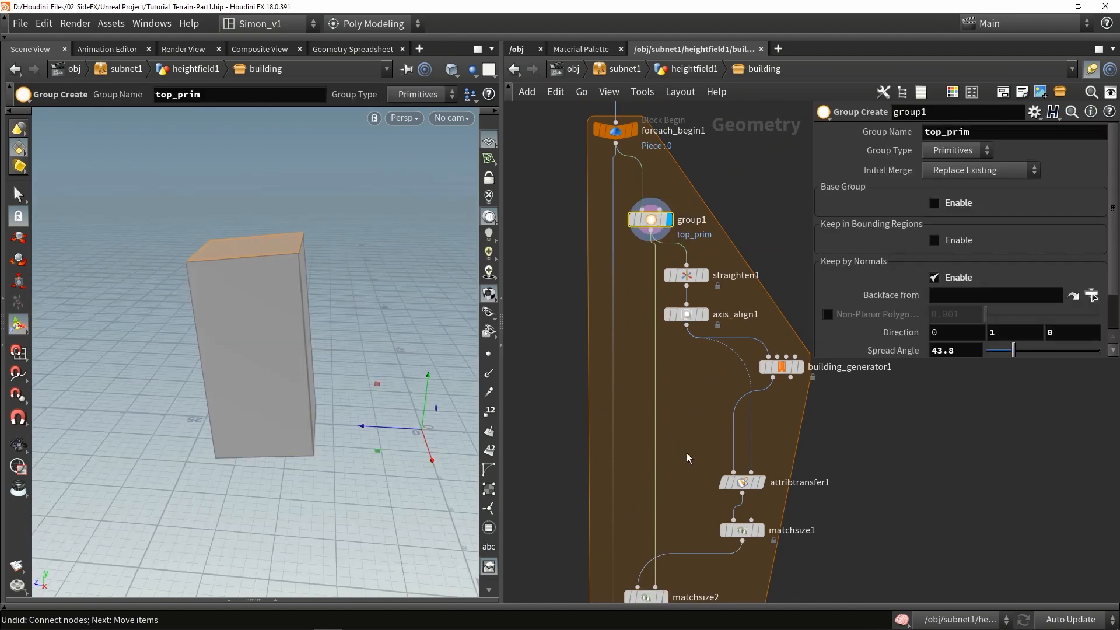
pyautogui.moveTo(681, 446); pyautogui.dragTo(662, 344, button='middle')
pyautogui.click(646, 494)
pyautogui.click(631, 496)
pyautogui.keyDown('alt'); pyautogui.moveTo(385, 382); pyautogui.dragTo(222, 385); pyautogui.keyUp('alt')
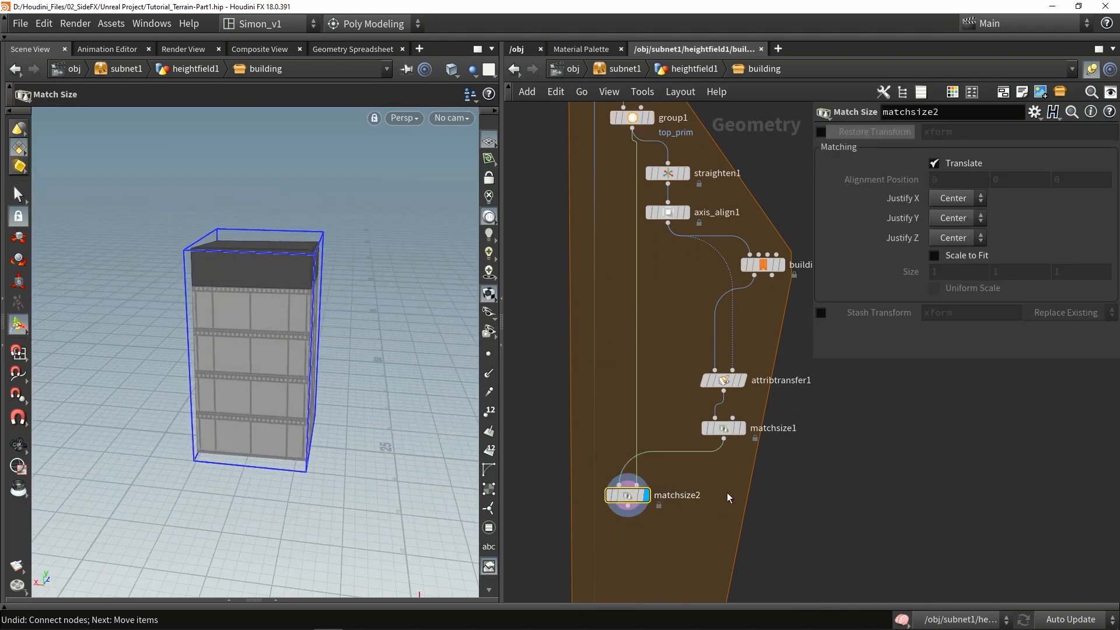
pyautogui.keyDown('alt'); pyautogui.moveTo(457, 355); pyautogui.dragTo(233, 338); pyautogui.keyUp('alt')
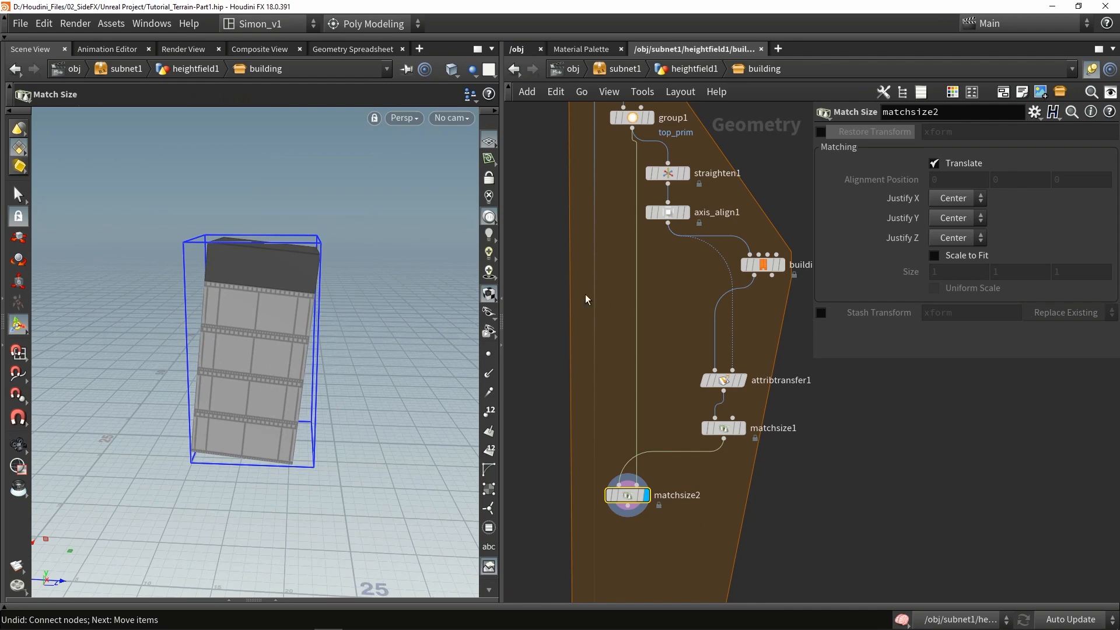
# Examine the axis-aligned box, the generated building and the repositioned building by displaying their nodes one after another.
pyautogui.click(683, 212)
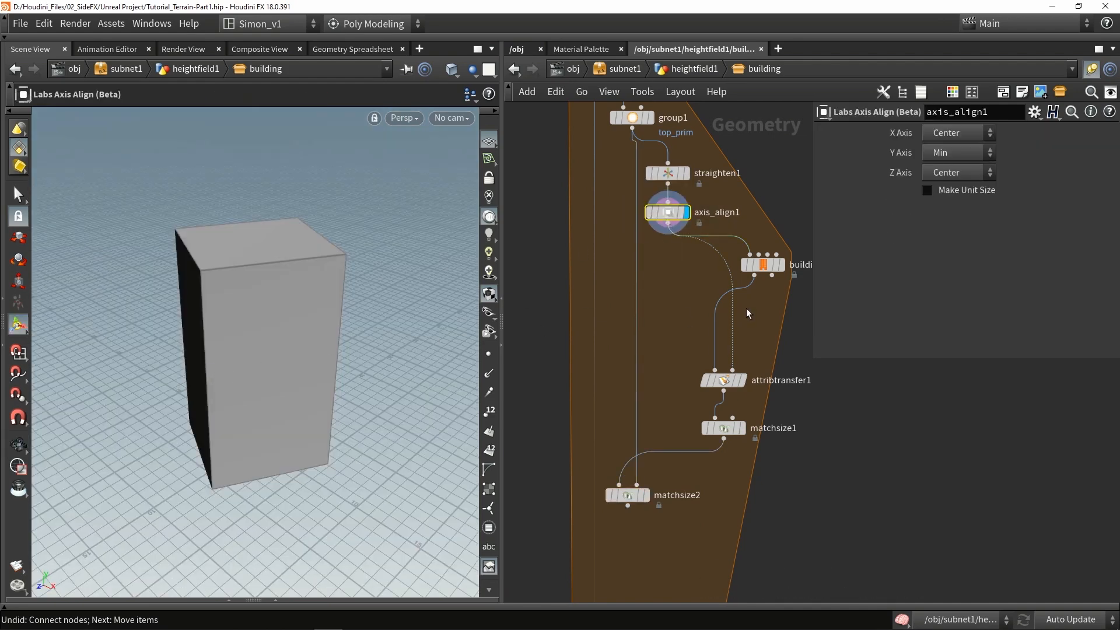
pyautogui.click(779, 264)
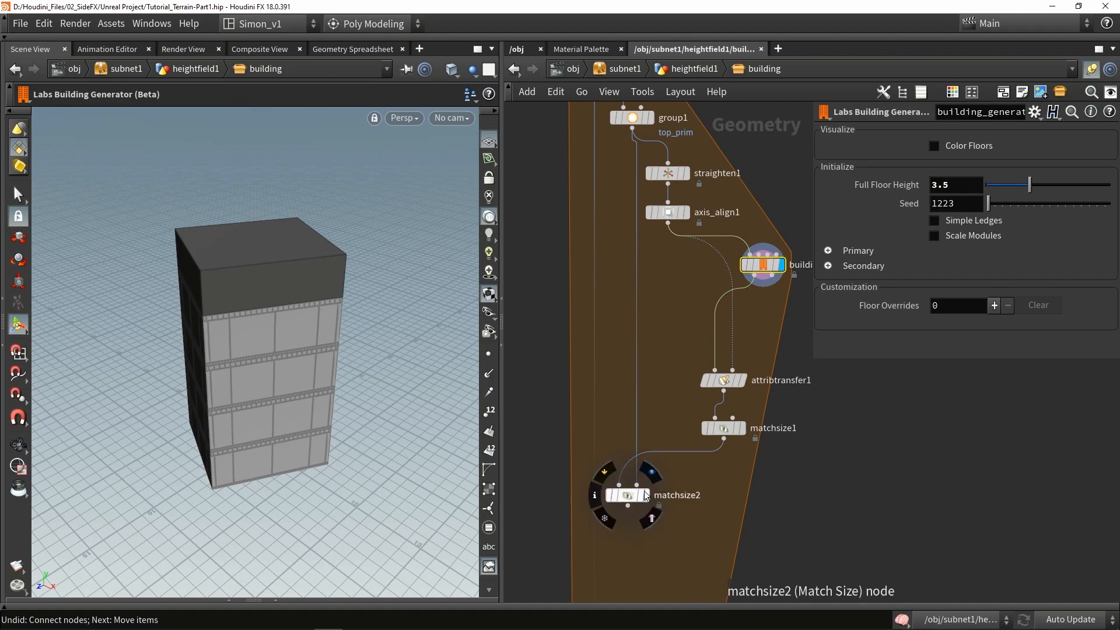
pyautogui.click(645, 498)
pyautogui.hotkey('space', 'g')
pyautogui.keyDown('alt'); pyautogui.moveTo(335, 405); pyautogui.dragTo(385, 342); pyautogui.keyUp('alt')
pyautogui.scroll(-2, 717, 479)
pyautogui.moveTo(721, 482); pyautogui.dragTo(694, 380, button='middle')
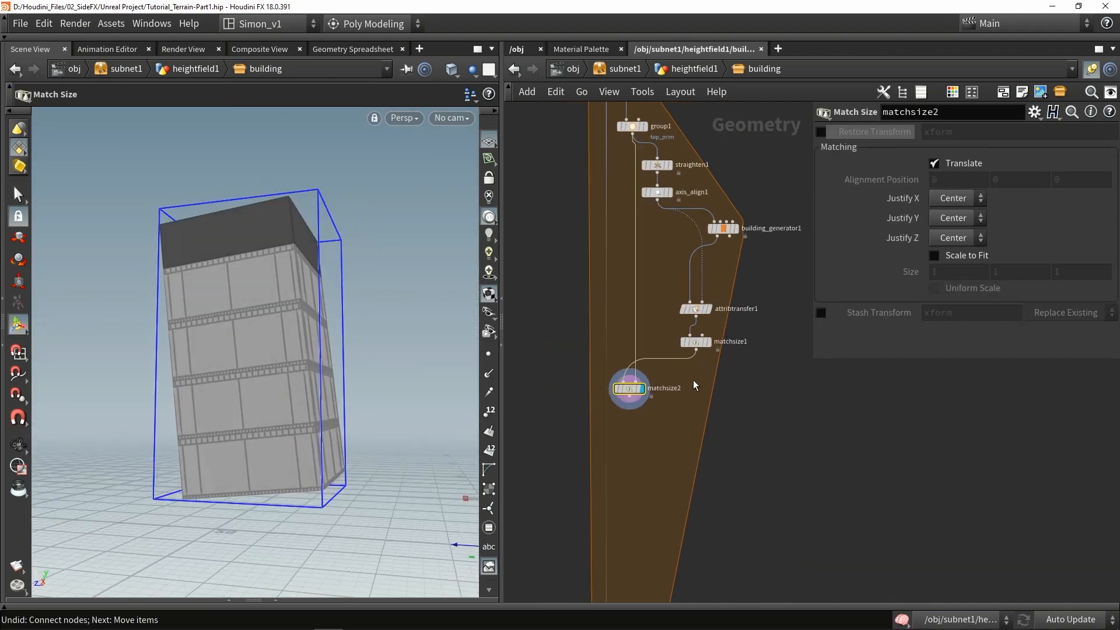
# Feed the for-each end block from the second Match Size node, display it, and move the restore nodes farther down.
pyautogui.scroll(-2, 640, 414)
pyautogui.scroll(3, 636, 411)
pyautogui.click(639, 418)
pyautogui.scroll(-2, 686, 425)
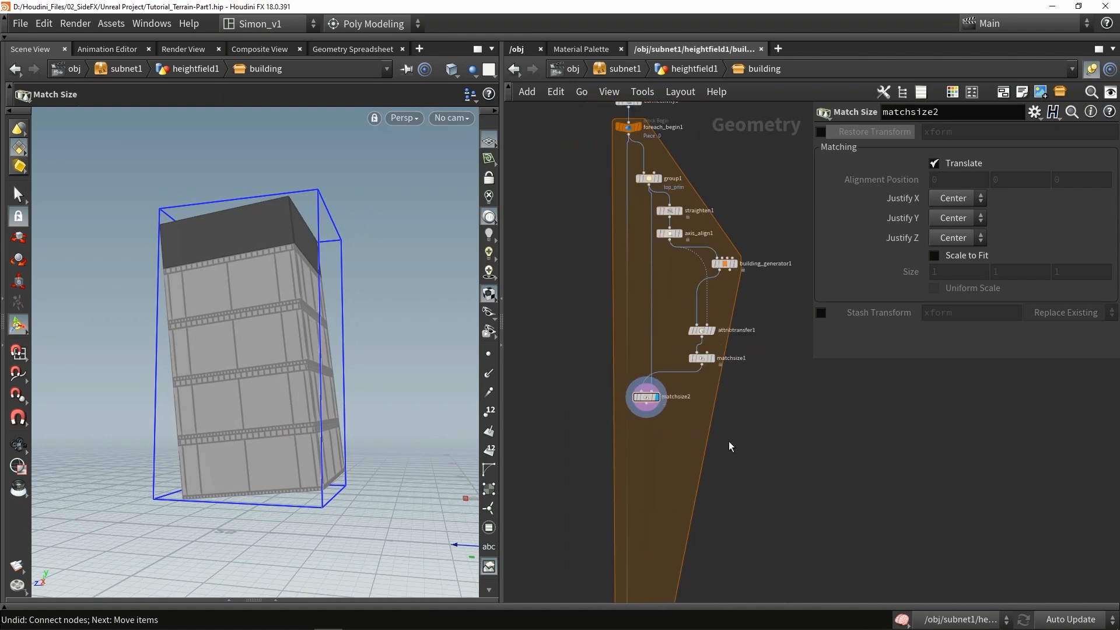
pyautogui.moveTo(664, 363); pyautogui.dragTo(635, 315)
pyautogui.scroll(-3, 702, 457)
pyautogui.moveTo(702, 457); pyautogui.dragTo(707, 316, button='middle')
pyautogui.scroll(2, 675, 286)
pyautogui.moveTo(677, 274); pyautogui.dragTo(670, 506)
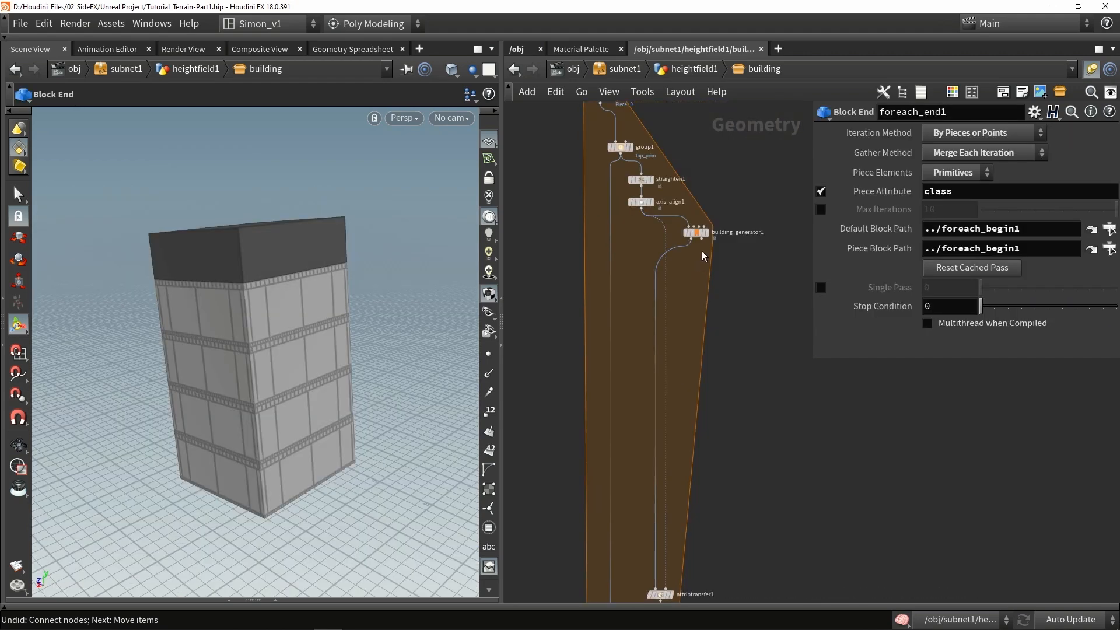
# Display the building generator, inspect the building and its roof, and move the node farther below the axis align node.
pyautogui.scroll(3, 700, 238)
pyautogui.click(711, 228)
pyautogui.moveTo(685, 229); pyautogui.dragTo(686, 275)
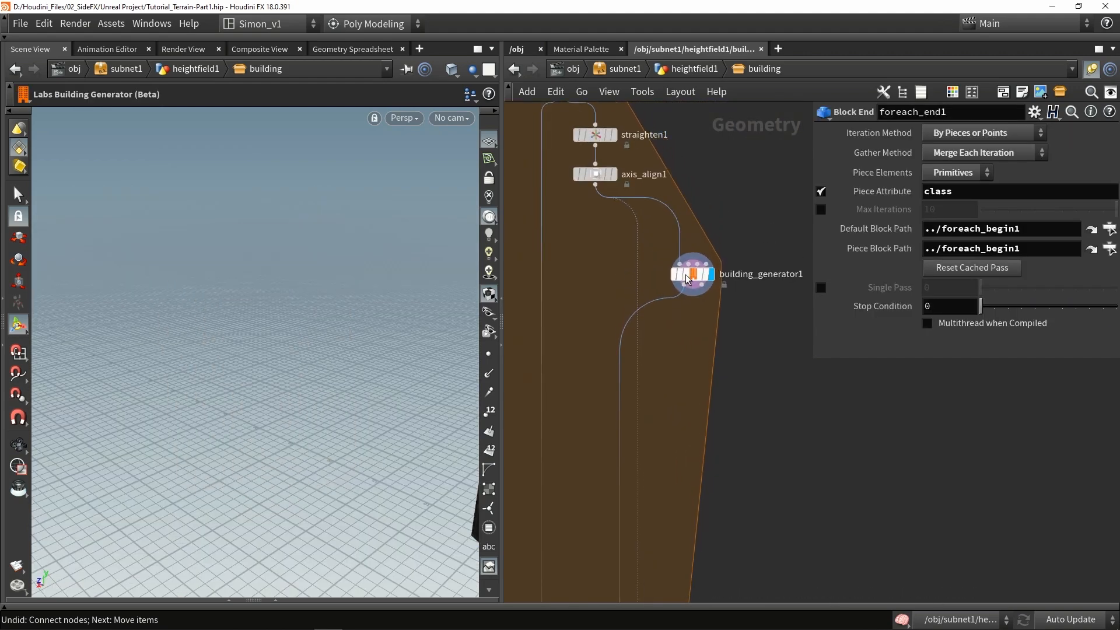
pyautogui.hotkey('space', 'g')
pyautogui.keyDown('alt'); pyautogui.moveTo(305, 338); pyautogui.dragTo(332, 357); pyautogui.keyUp('alt')
pyautogui.press('Return')
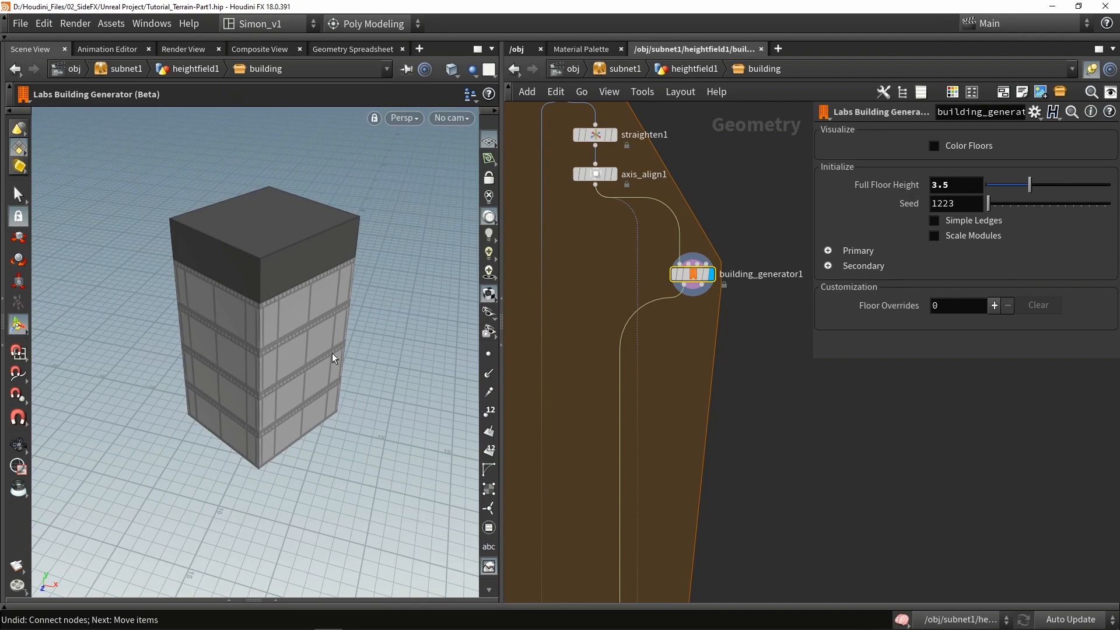
pyautogui.moveTo(344, 376)
pyautogui.keyDown('alt'); pyautogui.mouseDown()
pyautogui.moveTo(140, 356)
pyautogui.moveTo(385, 353)
pyautogui.moveTo(350, 385)
pyautogui.mouseUp(); pyautogui.keyUp('alt')
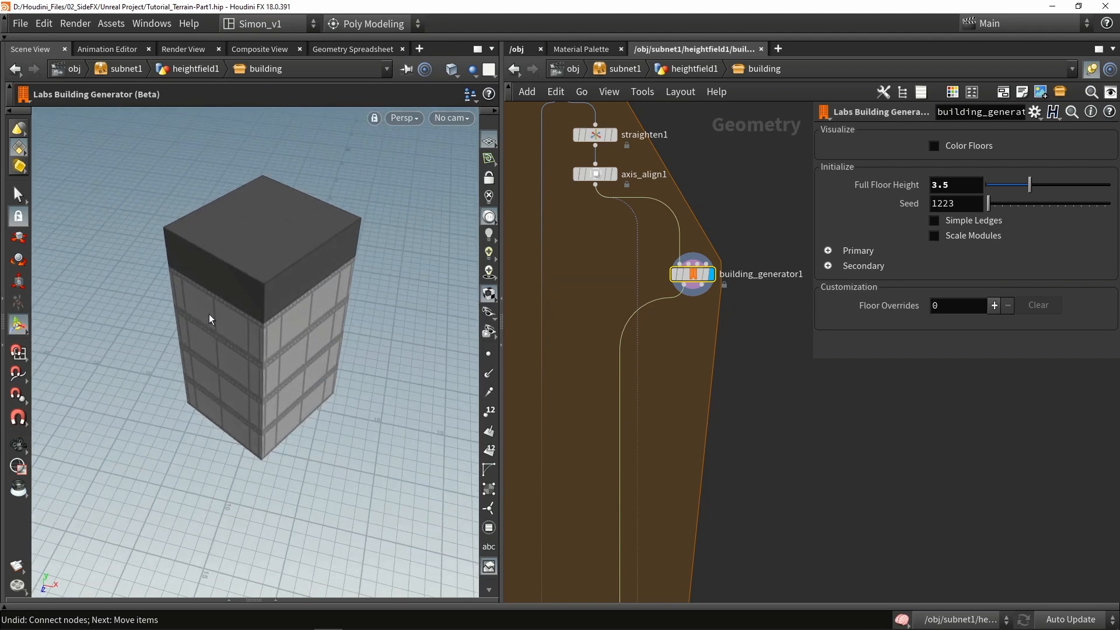
pyautogui.moveTo(698, 289); pyautogui.dragTo(719, 443)
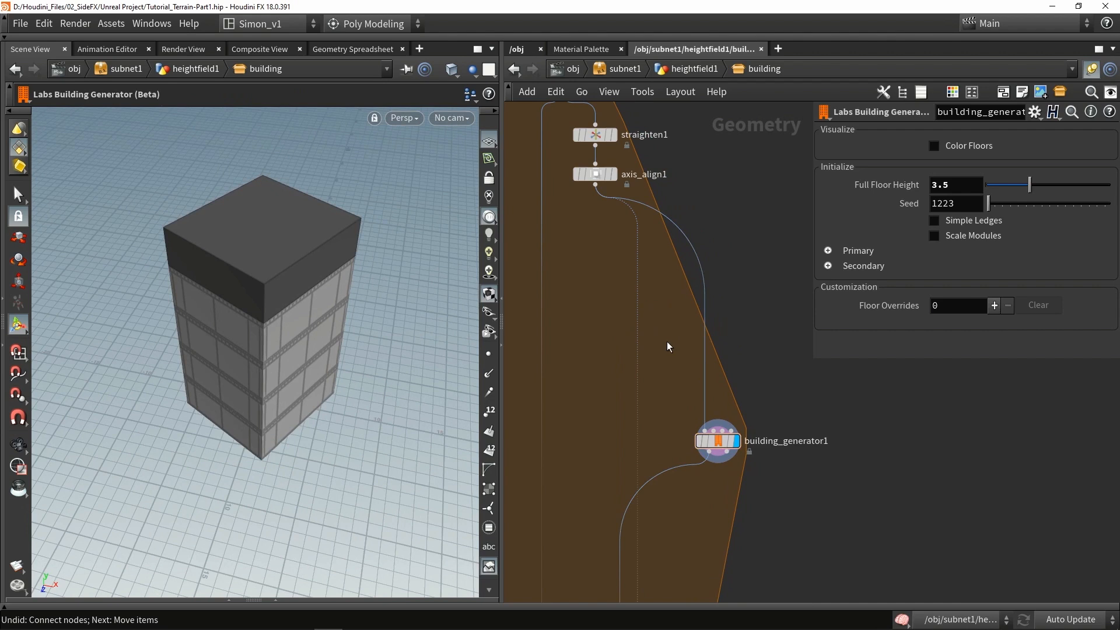
# Line up the axis align node above the building generator, display it, and widen the gap between the two nodes.
pyautogui.press('l')
pyautogui.click(717, 229)
pyautogui.moveTo(717, 230); pyautogui.dragTo(640, 133, button='middle')
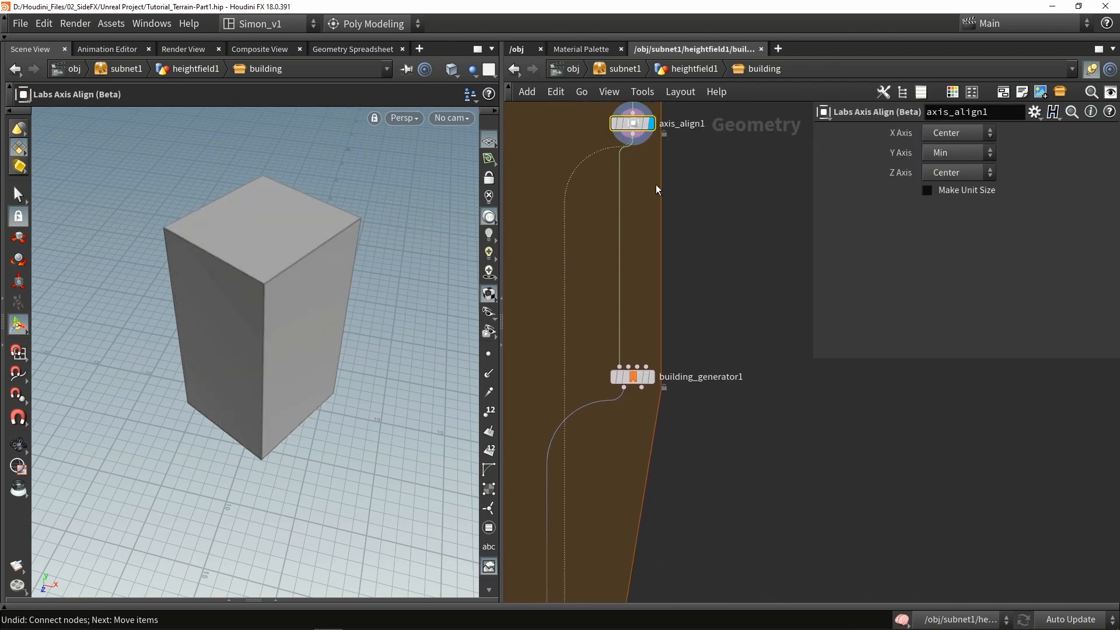
pyautogui.scroll(-2, 654, 262)
pyautogui.moveTo(642, 344); pyautogui.dragTo(642, 423)
pyautogui.keyDown('alt'); pyautogui.moveTo(392, 443); pyautogui.dragTo(205, 218); pyautogui.keyUp('alt')
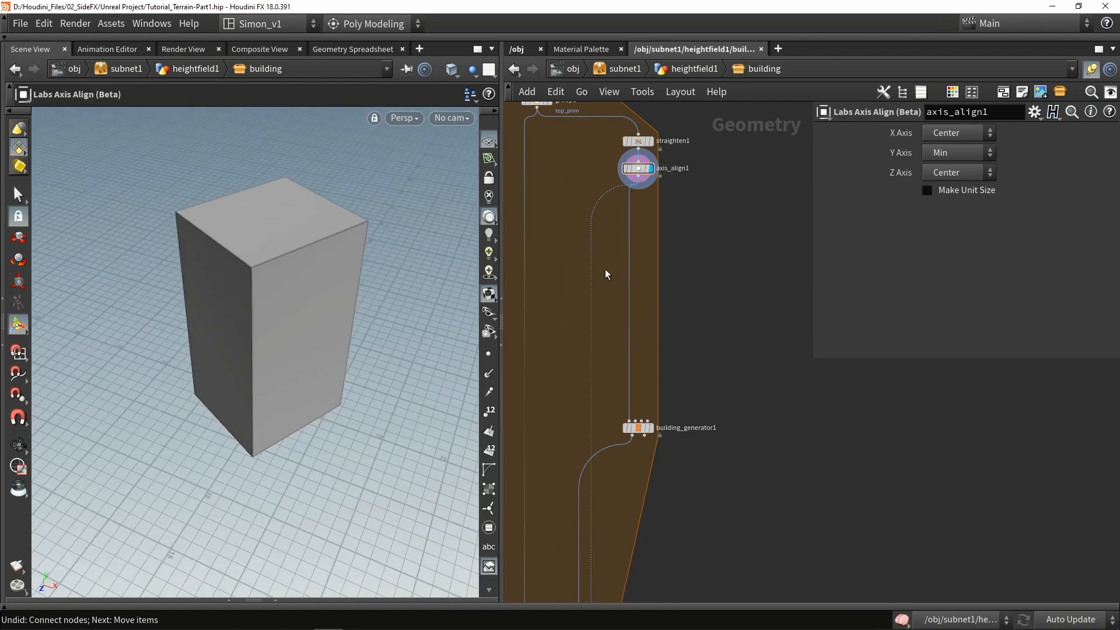
# Add a Labs Split Primitives by Normal node between the axis align node and the building generator.
pyautogui.scroll(3, 657, 240)
pyautogui.press('Tab')
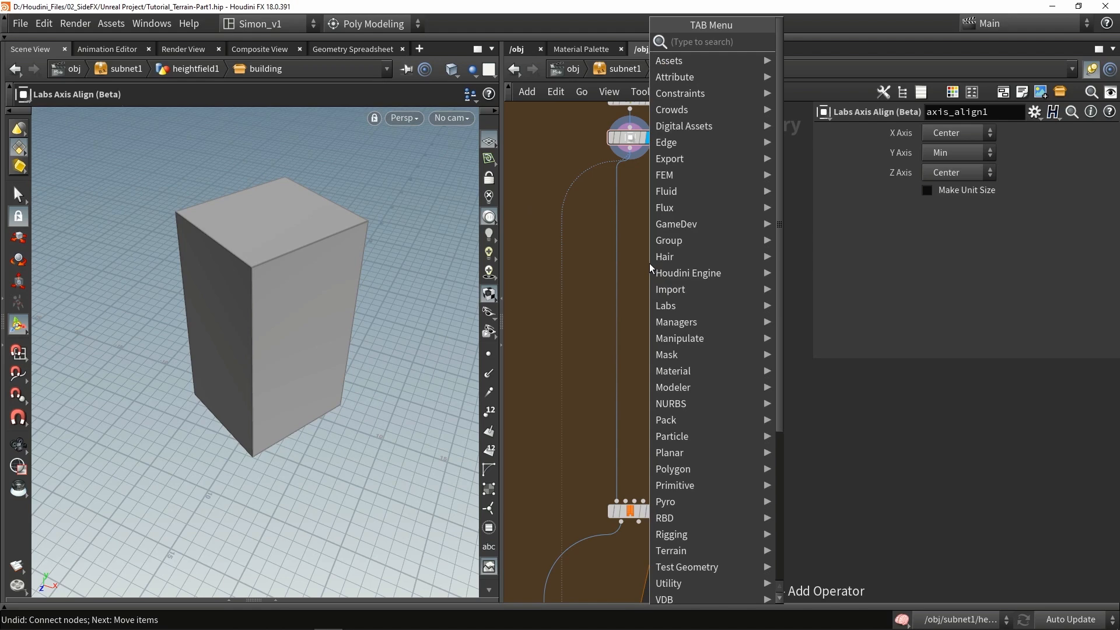
pyautogui.write('split')
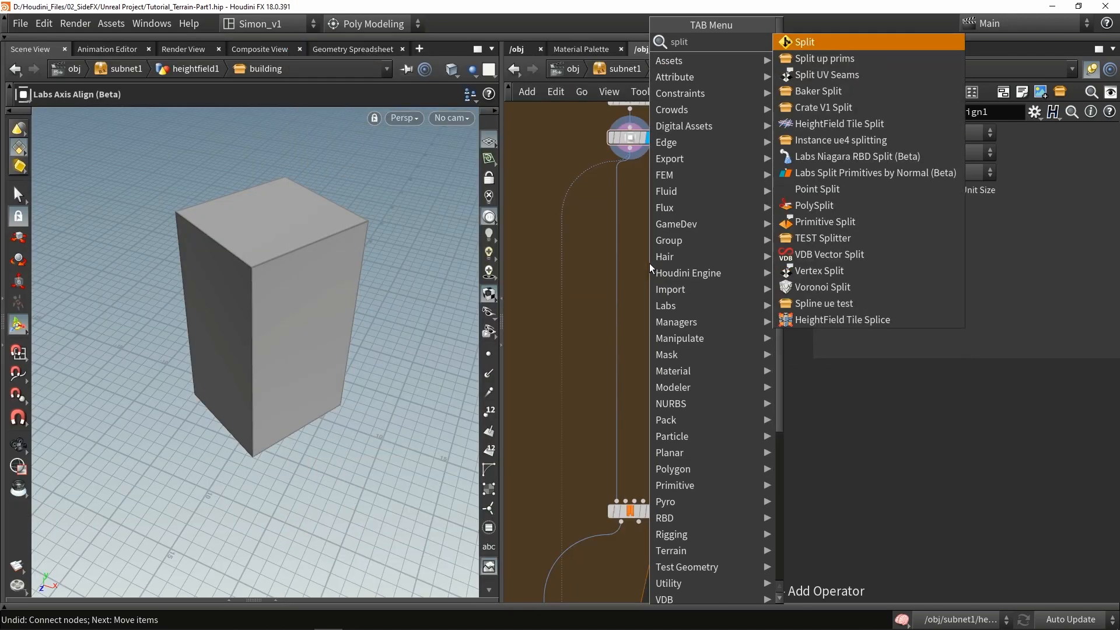
pyautogui.click(823, 173)
pyautogui.click(674, 267)
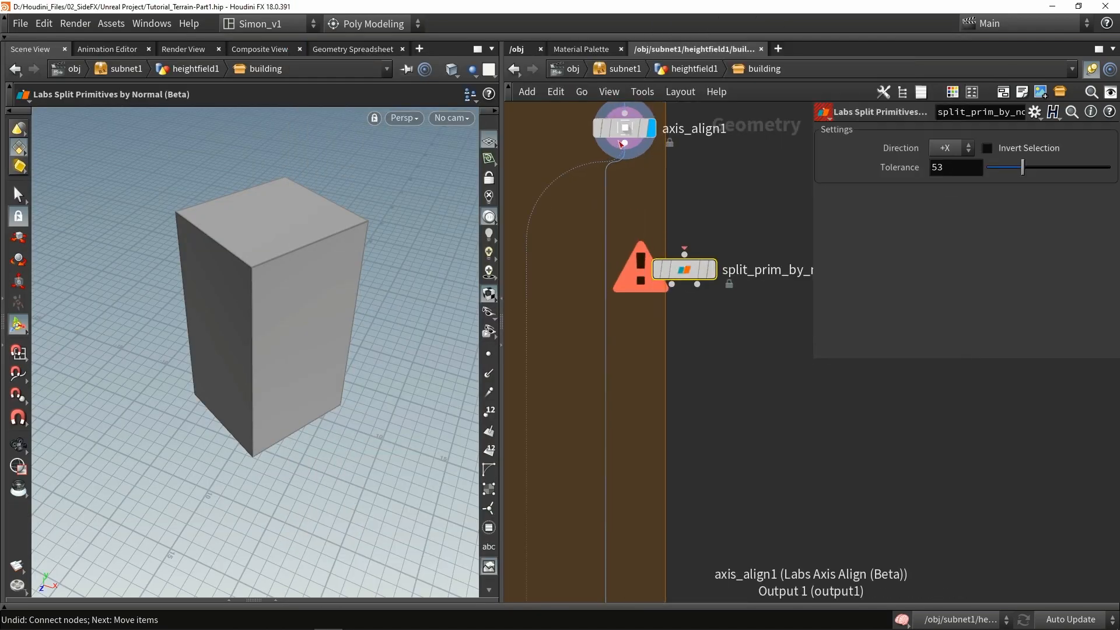
# Feed the split primitives node from the axis align node, display it, and set its direction to -Y.
pyautogui.moveTo(675, 267); pyautogui.dragTo(666, 325)
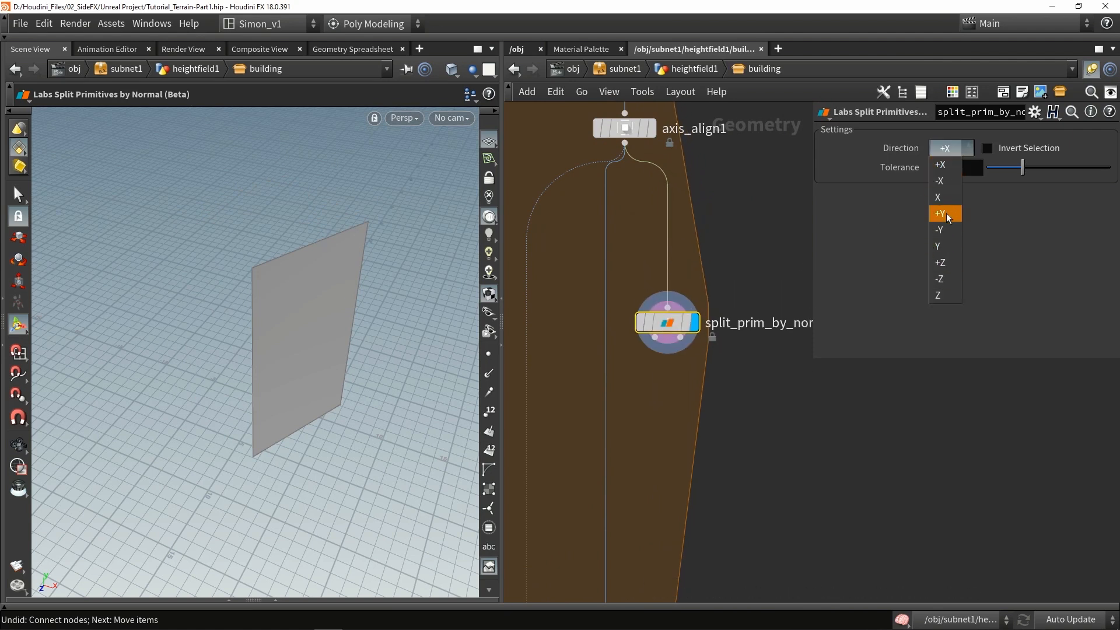
pyautogui.click(942, 231)
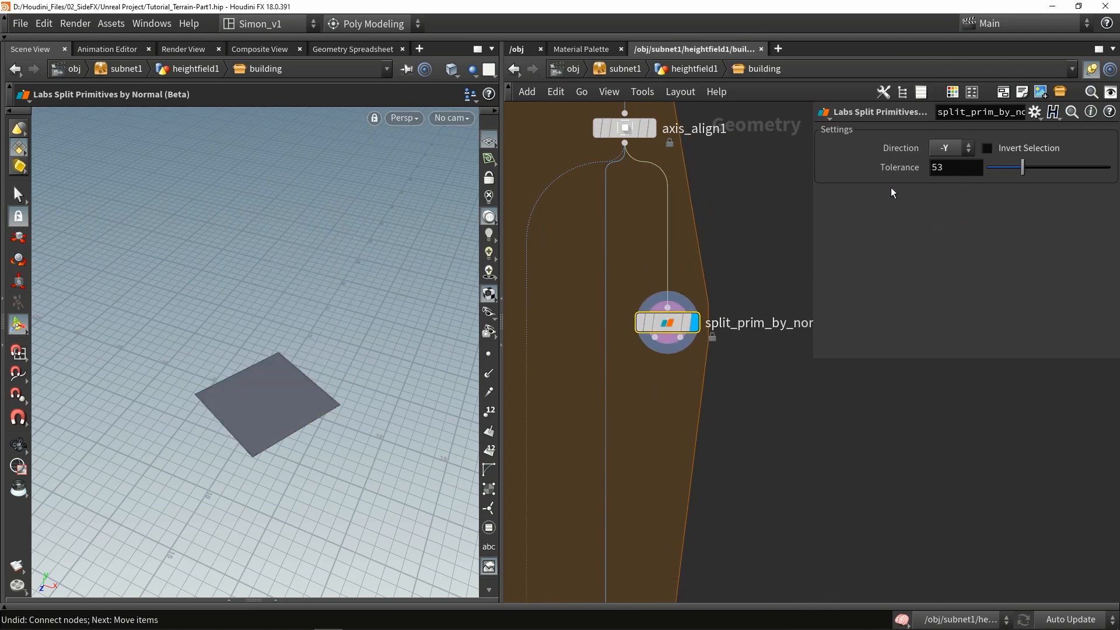
# Add a Reverse node fed by the first output of the split primitives node and display it.
pyautogui.press('Tab')
pyautogui.write('reve')
pyautogui.press('Return')
pyautogui.click(652, 426)
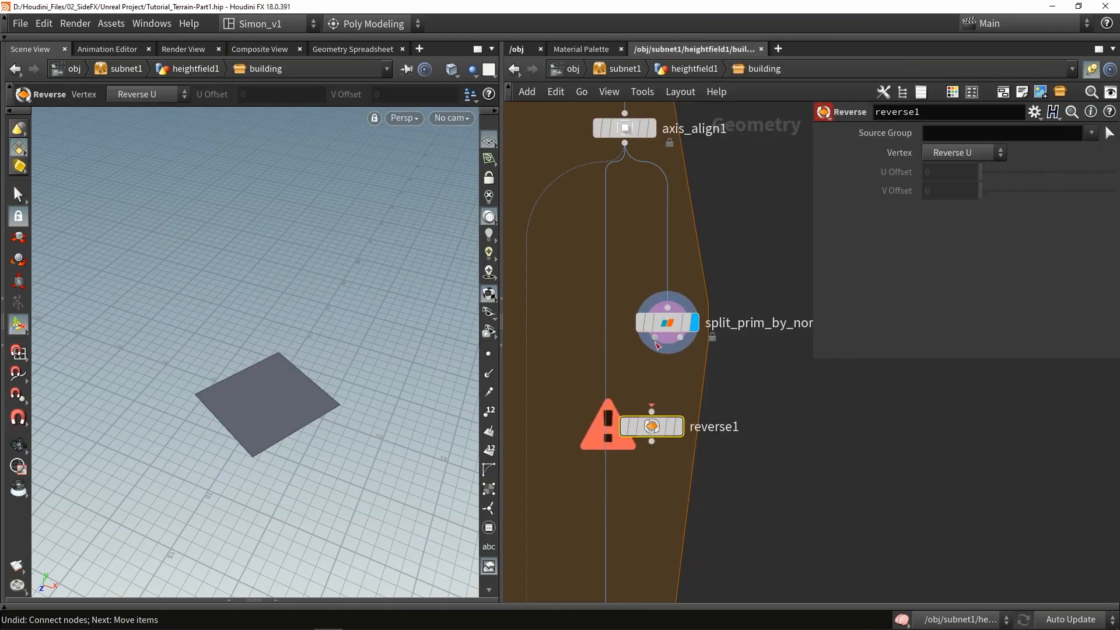
pyautogui.moveTo(656, 432); pyautogui.dragTo(671, 392)
# Add and display a Subdivide node below the reverse node, with its depth set to 2.
pyautogui.press('Tab')
pyautogui.write('sub')
pyautogui.press('Return')
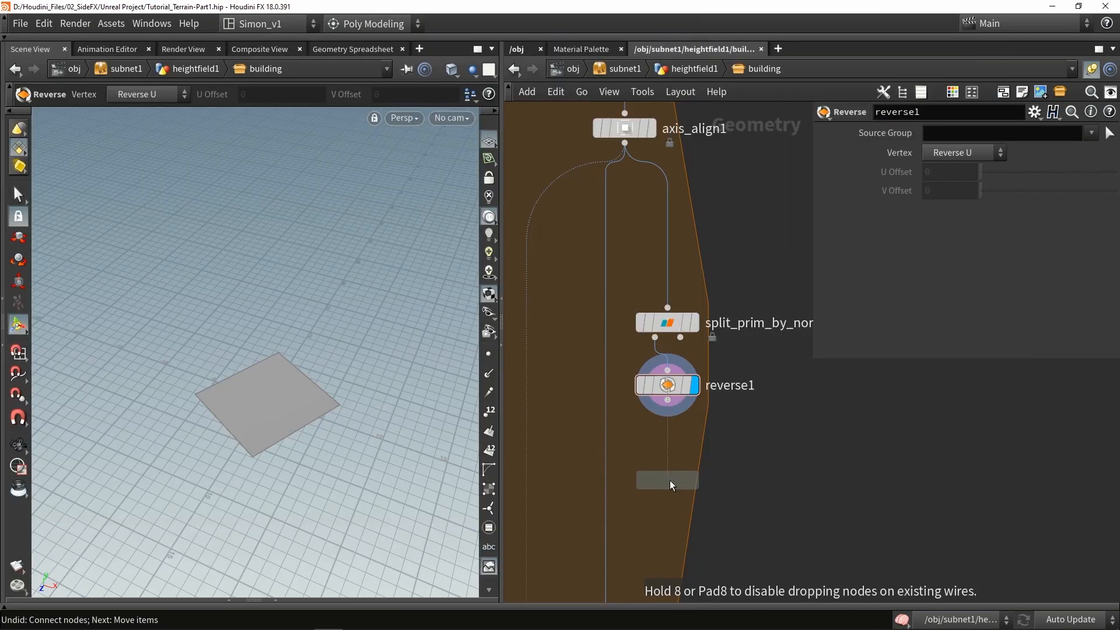
pyautogui.click(670, 480)
pyautogui.moveTo(667, 400); pyautogui.dragTo(672, 451)
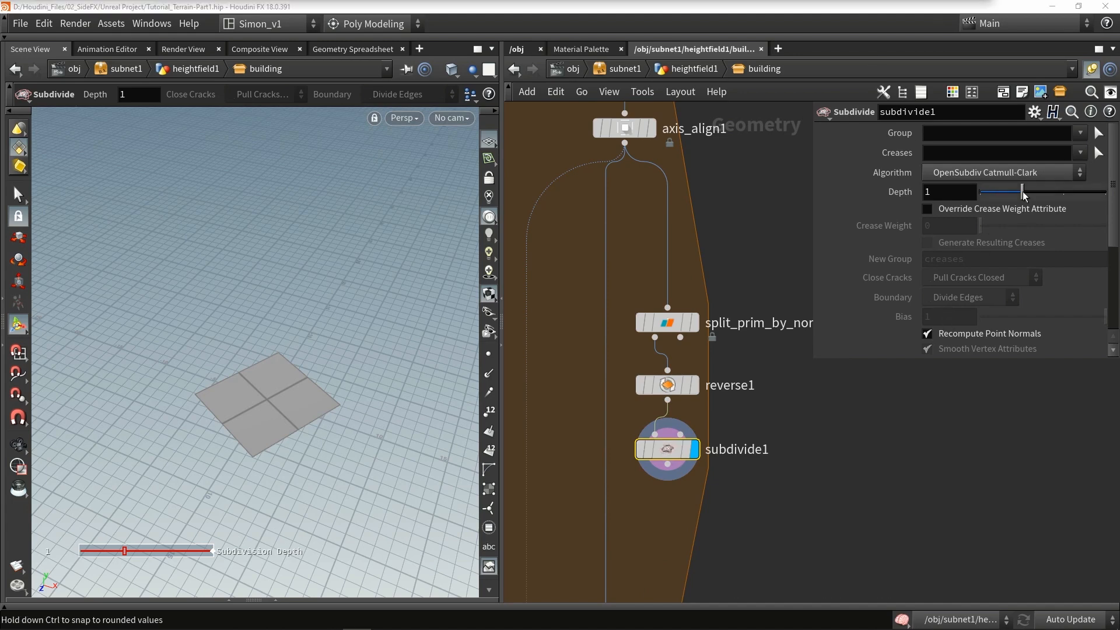
pyautogui.click(1062, 193)
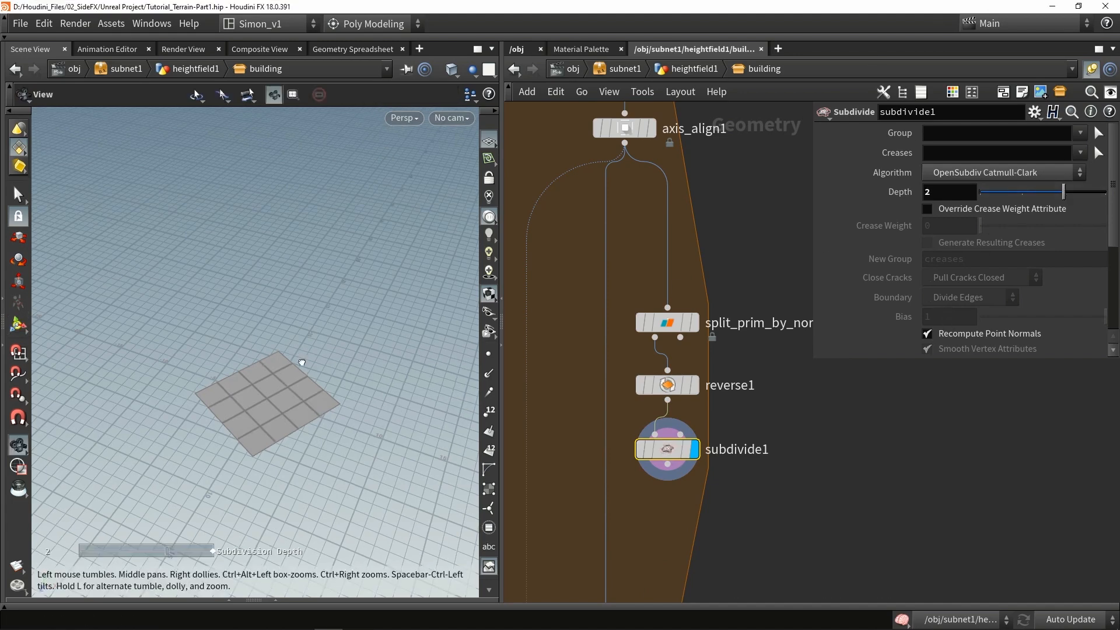
pyautogui.scroll(8, 261, 407)
pyautogui.keyDown('alt'); pyautogui.moveTo(261, 406); pyautogui.dragTo(305, 282); pyautogui.keyUp('alt')
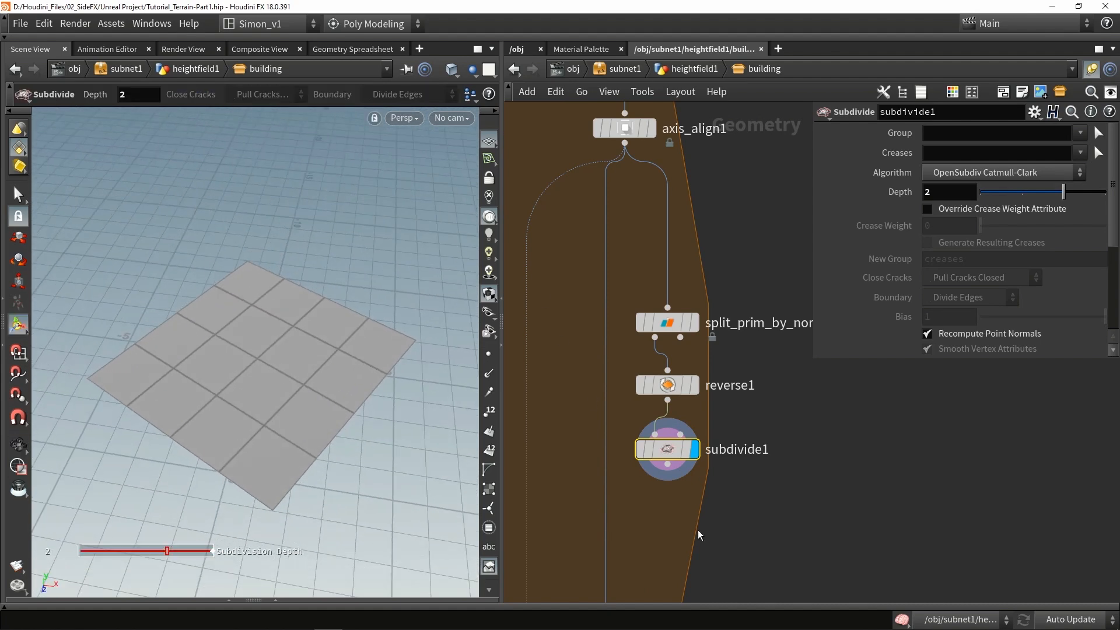
# Add and display a Group by Range node after the subdivide node, with its range filter selecting 1 of 3 primitives.
pyautogui.moveTo(692, 529); pyautogui.dragTo(656, 429, button='middle')
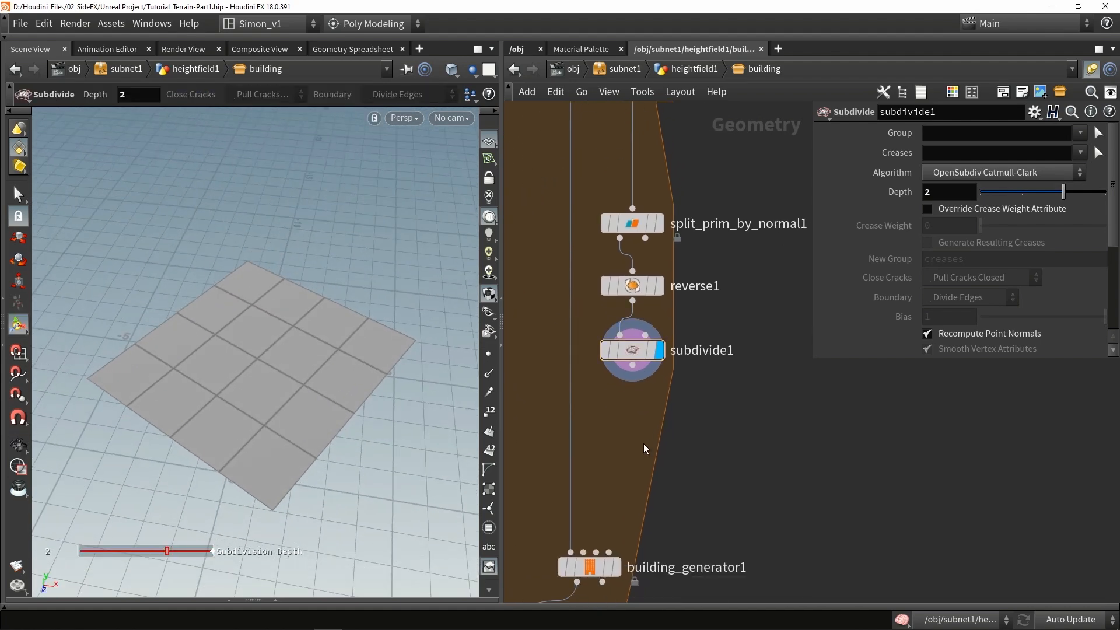
pyautogui.press('Tab')
pyautogui.write('ran')
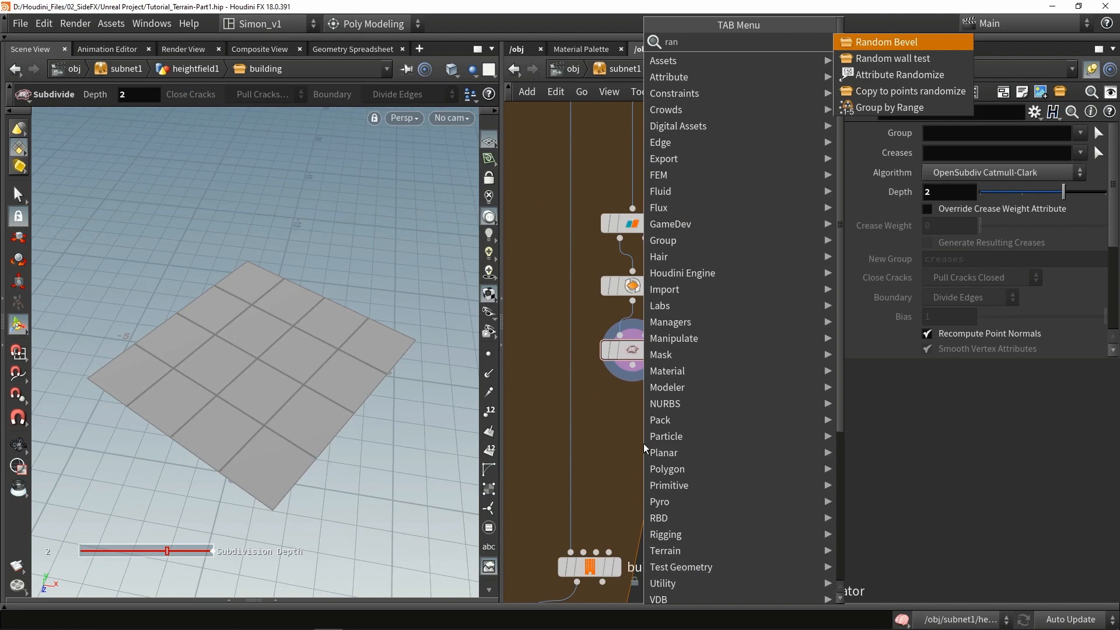
pyautogui.click(889, 107)
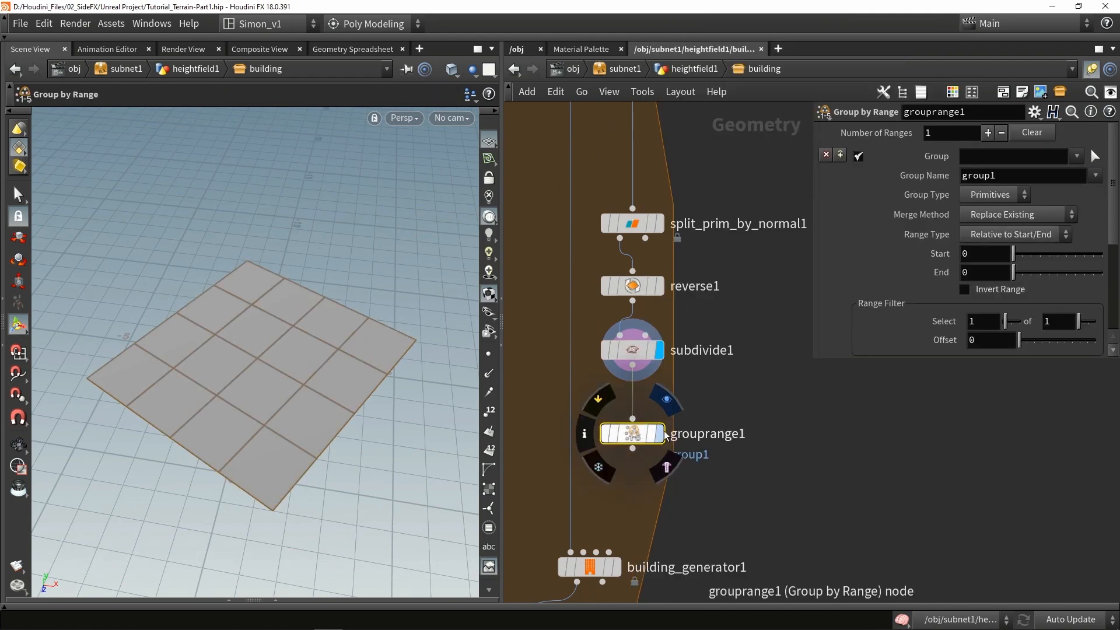
pyautogui.click(658, 435)
pyautogui.moveTo(1081, 328); pyautogui.dragTo(1083, 330)
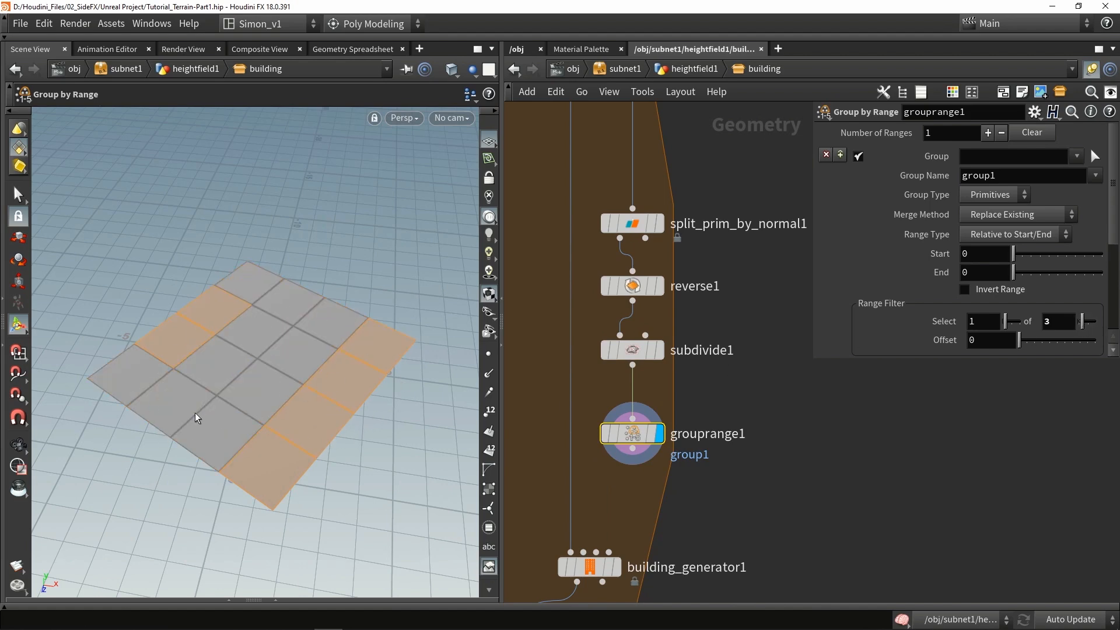
pyautogui.moveTo(259, 411); pyautogui.dragTo(299, 420)
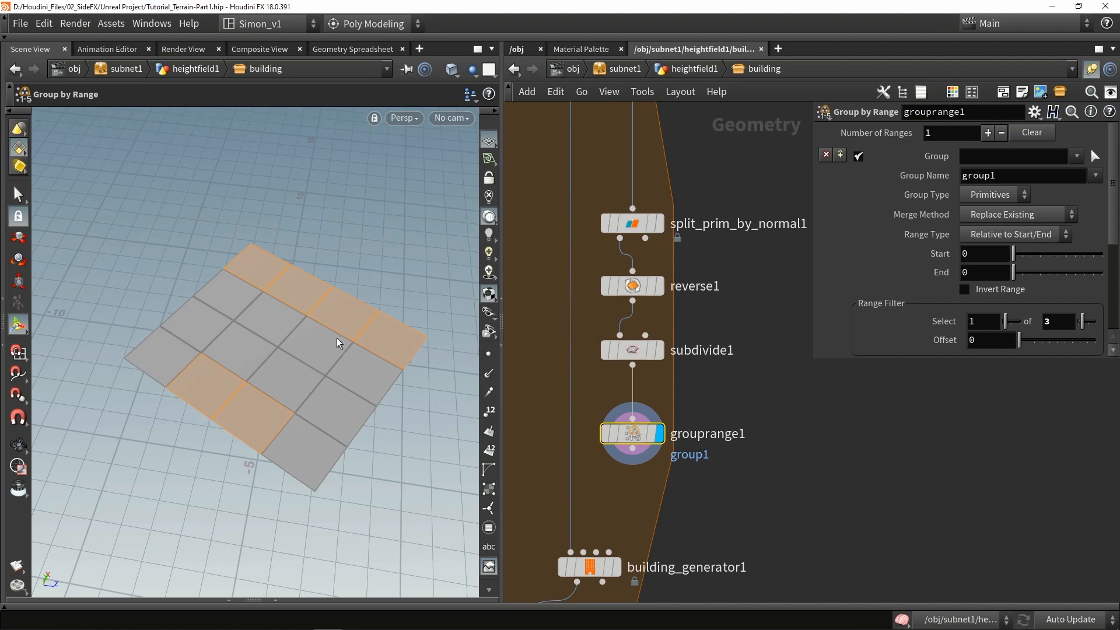
pyautogui.keyDown('alt'); pyautogui.moveTo(325, 403); pyautogui.dragTo(265, 392); pyautogui.keyUp('alt')
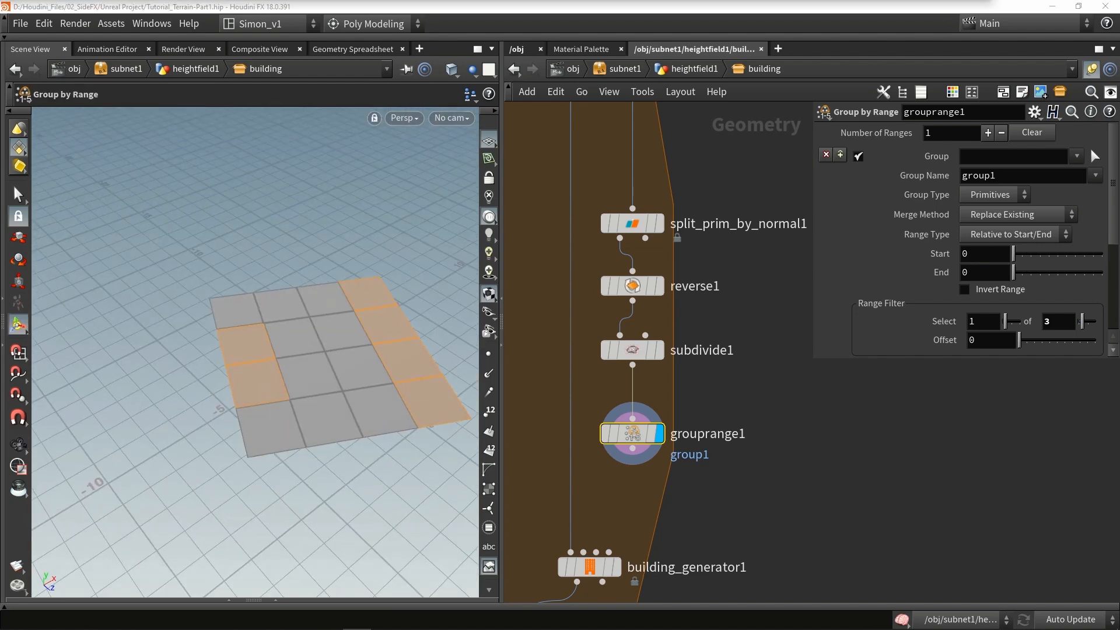
# Insert a Sort node between the subdivide node and the group by range node.
pyautogui.moveTo(711, 414); pyautogui.dragTo(648, 339, button='middle')
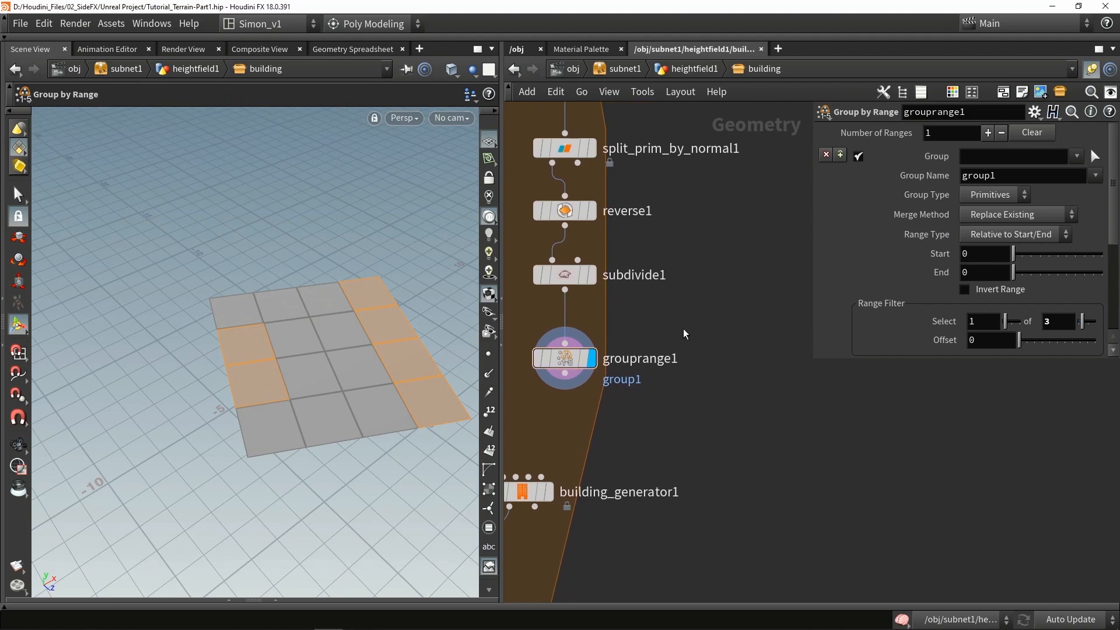
pyautogui.press('Tab')
pyautogui.write('sor')
pyautogui.press('Return')
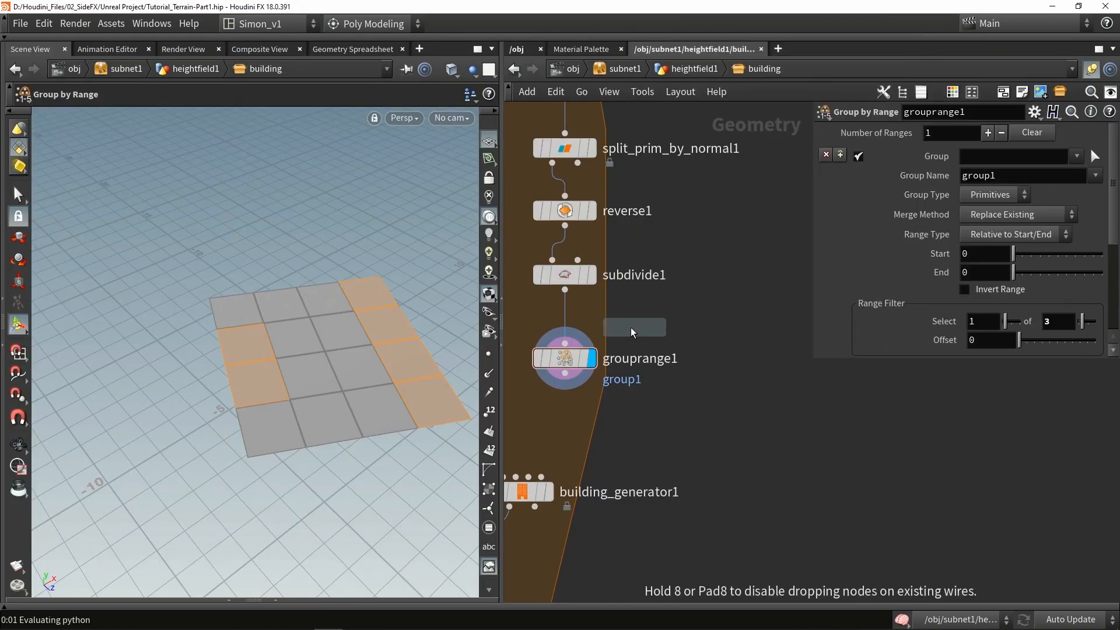
pyautogui.click(598, 326)
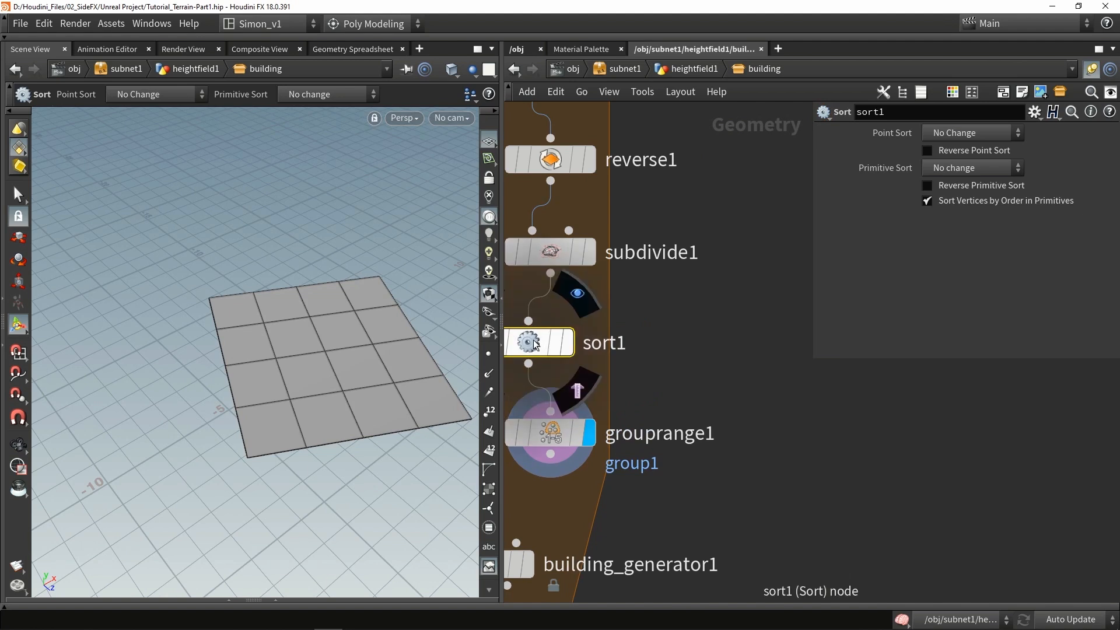
# Set the sort node's primitive sort to Random and check the grouped tiles on the group by range node.
pyautogui.click(923, 169)
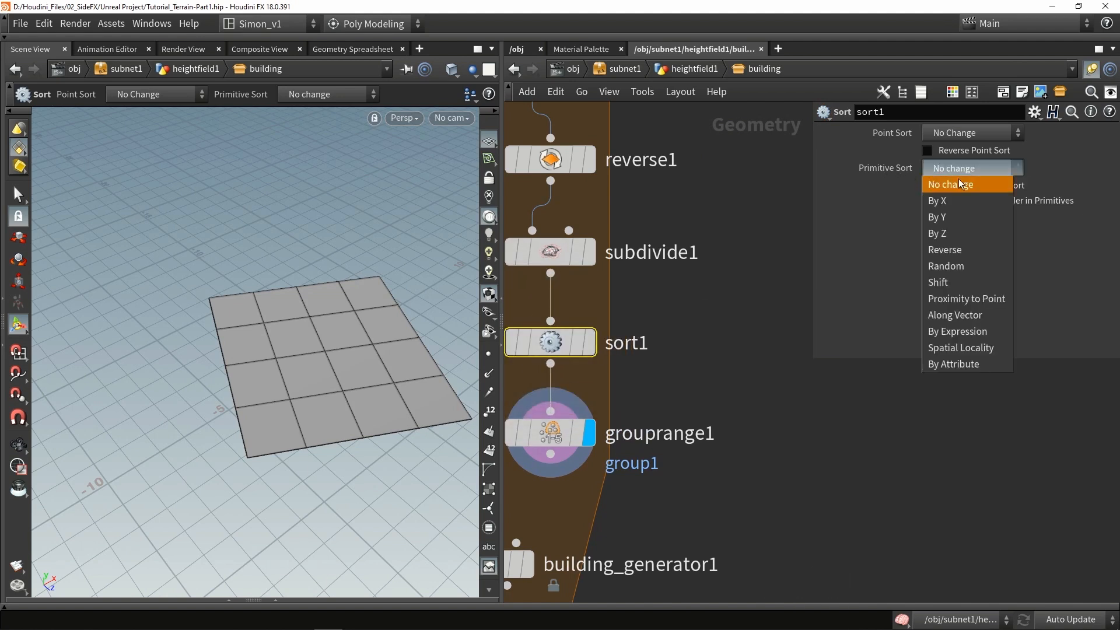
pyautogui.click(945, 266)
pyautogui.click(1051, 188)
pyautogui.click(602, 376)
pyautogui.keyDown('alt'); pyautogui.moveTo(369, 352); pyautogui.dragTo(360, 367); pyautogui.keyUp('alt')
pyautogui.moveTo(361, 367); pyautogui.dragTo(283, 325, button='middle')
pyautogui.press('Return')
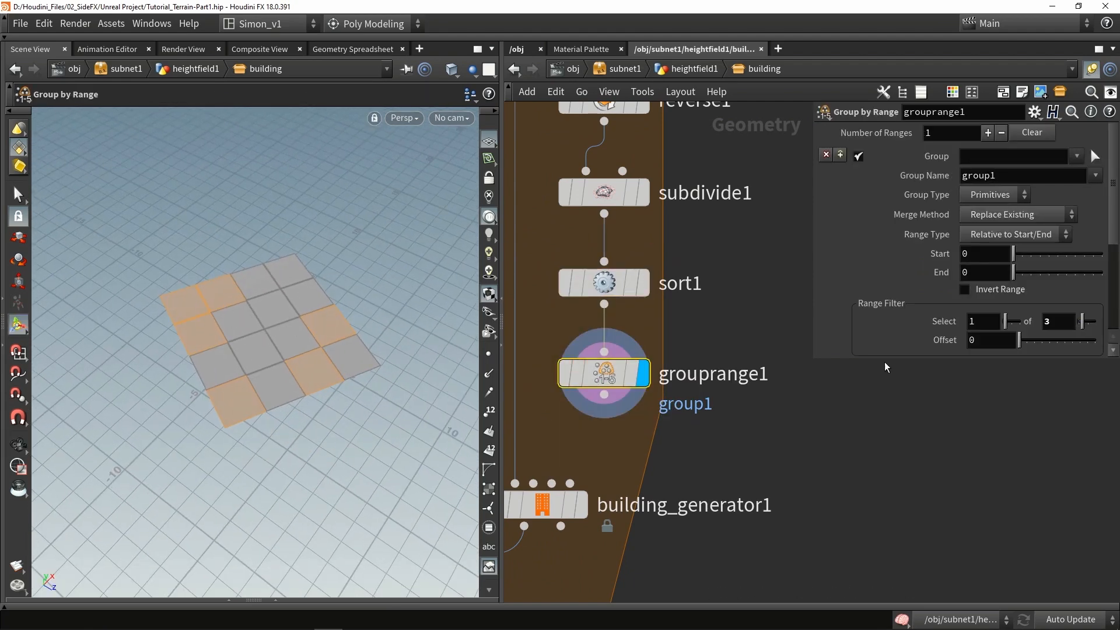
pyautogui.moveTo(1081, 321); pyautogui.dragTo(1081, 324)
pyautogui.keyDown('alt'); pyautogui.moveTo(262, 345); pyautogui.dragTo(303, 345); pyautogui.keyUp('alt')
# Add and display a Blast node after the group by range node, deleting the primitives in group1.
pyautogui.press('Tab')
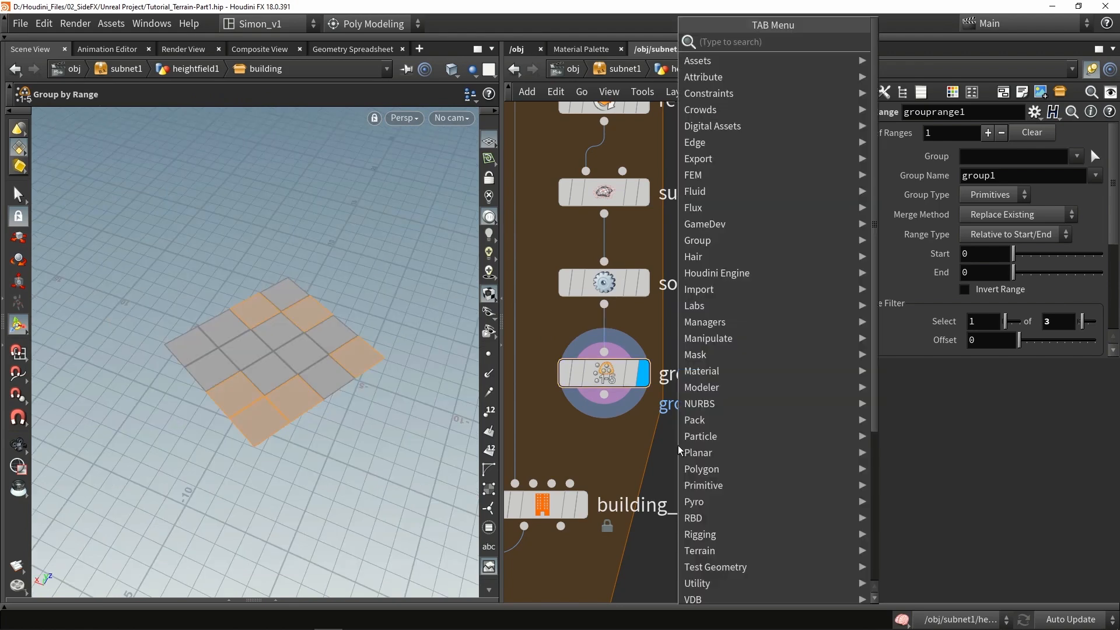
pyautogui.write('blast')
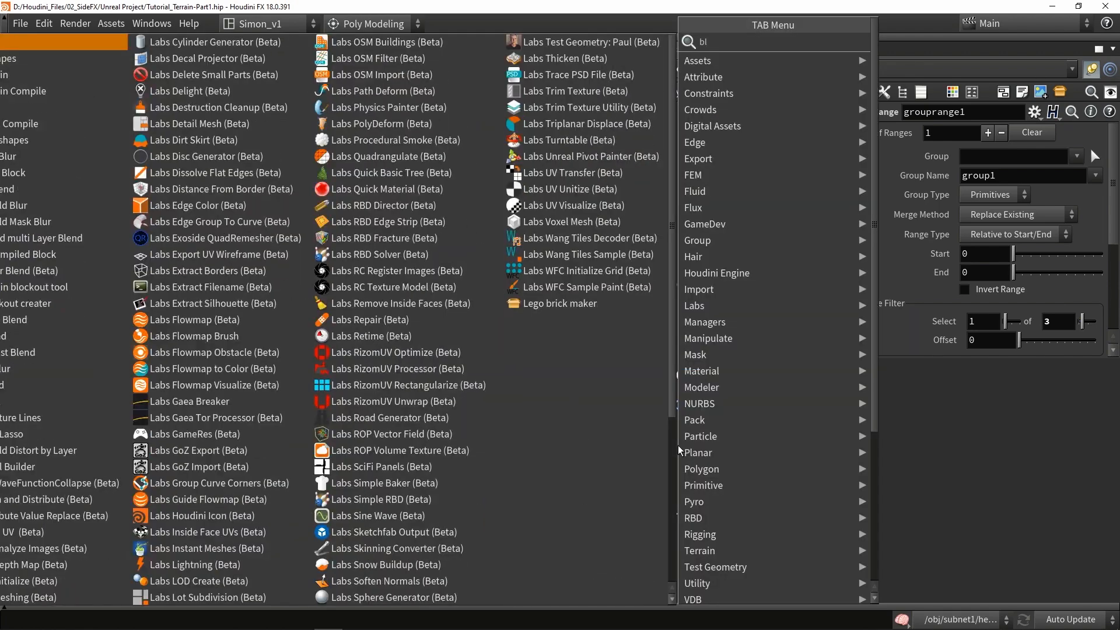
pyautogui.press('Return')
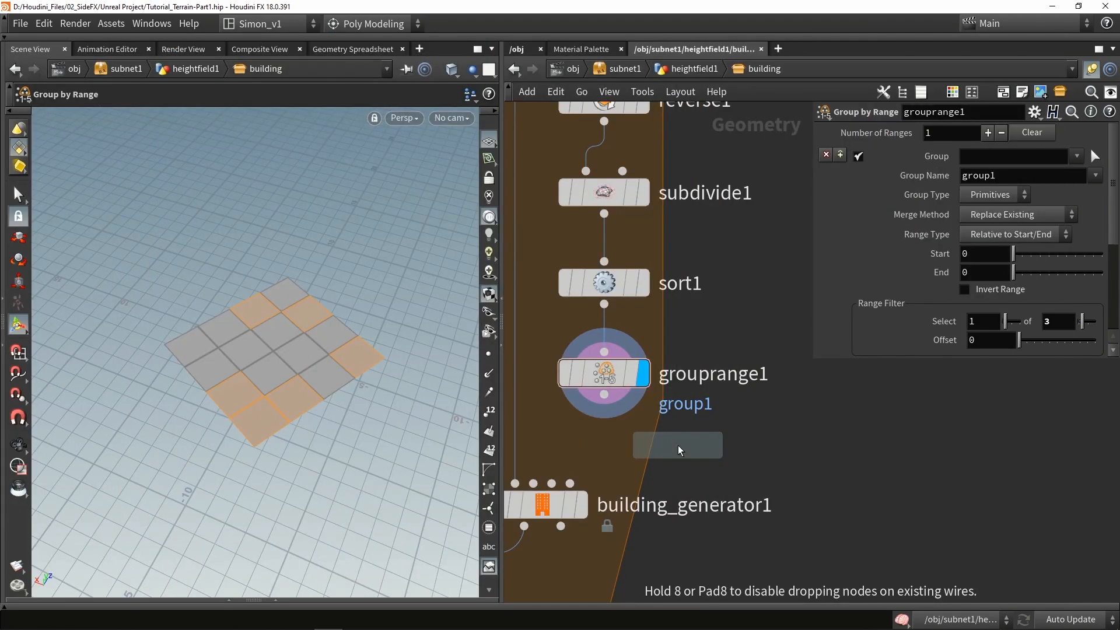
pyautogui.click(686, 468)
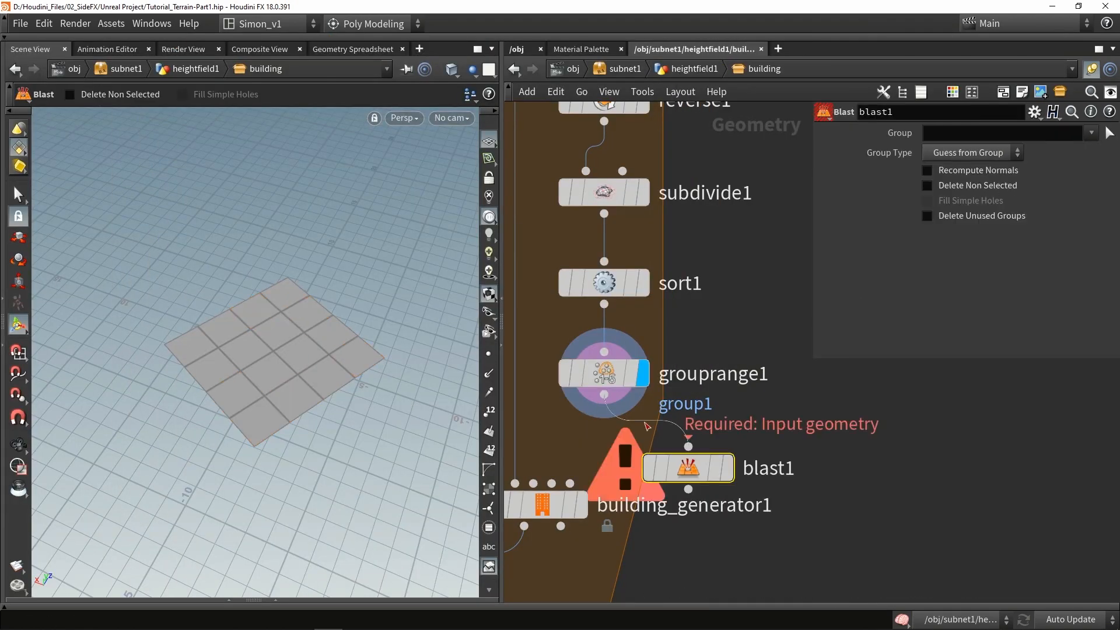
pyautogui.click(1091, 132)
pyautogui.click(1083, 164)
pyautogui.press('Escape')
pyautogui.moveTo(373, 373); pyautogui.dragTo(333, 366)
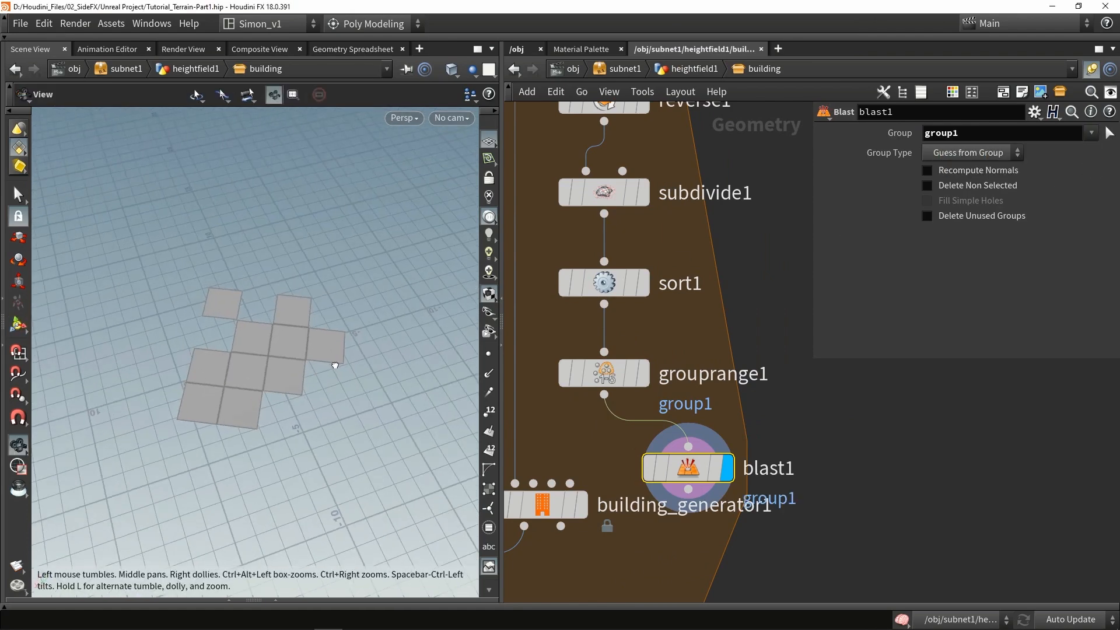
# Add a PolyExtrude node below the blast node, feed it from the blast output, and display it.
pyautogui.scroll(-3, 712, 405)
pyautogui.press('Tab')
pyautogui.write('ex')
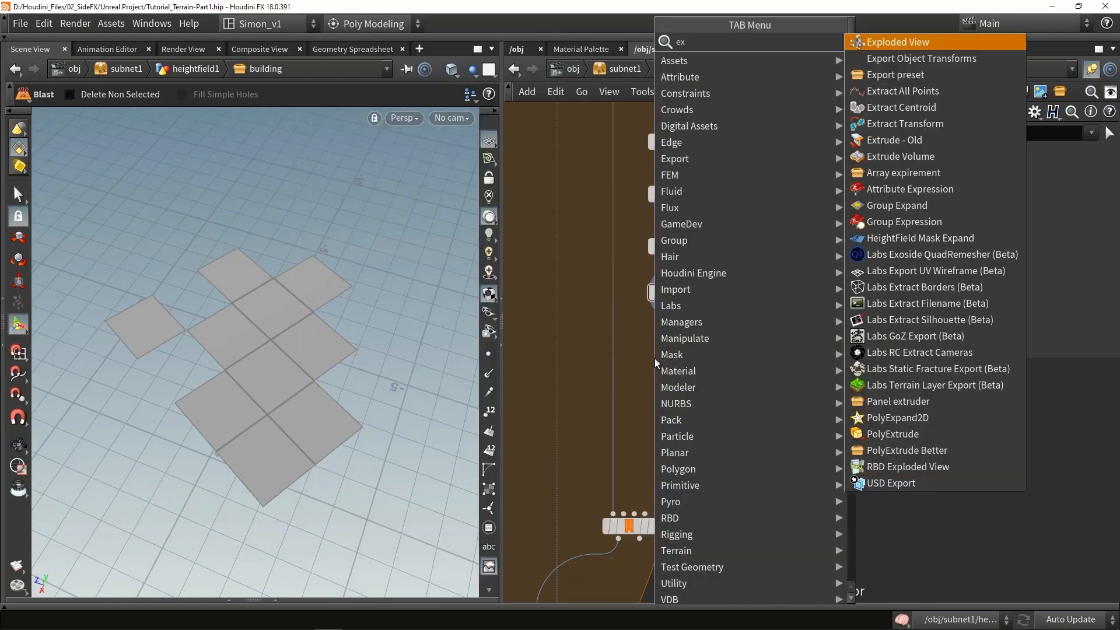
pyautogui.write('tr')
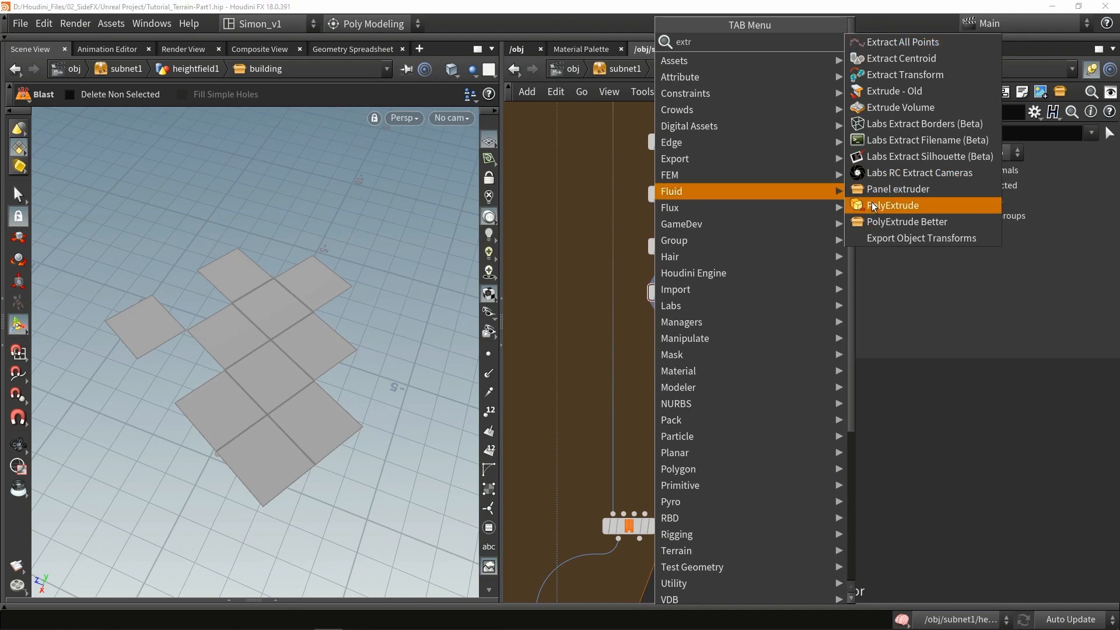
pyautogui.click(871, 201)
pyautogui.click(676, 353)
pyautogui.scroll(3, 675, 332)
pyautogui.moveTo(674, 283); pyautogui.dragTo(656, 347)
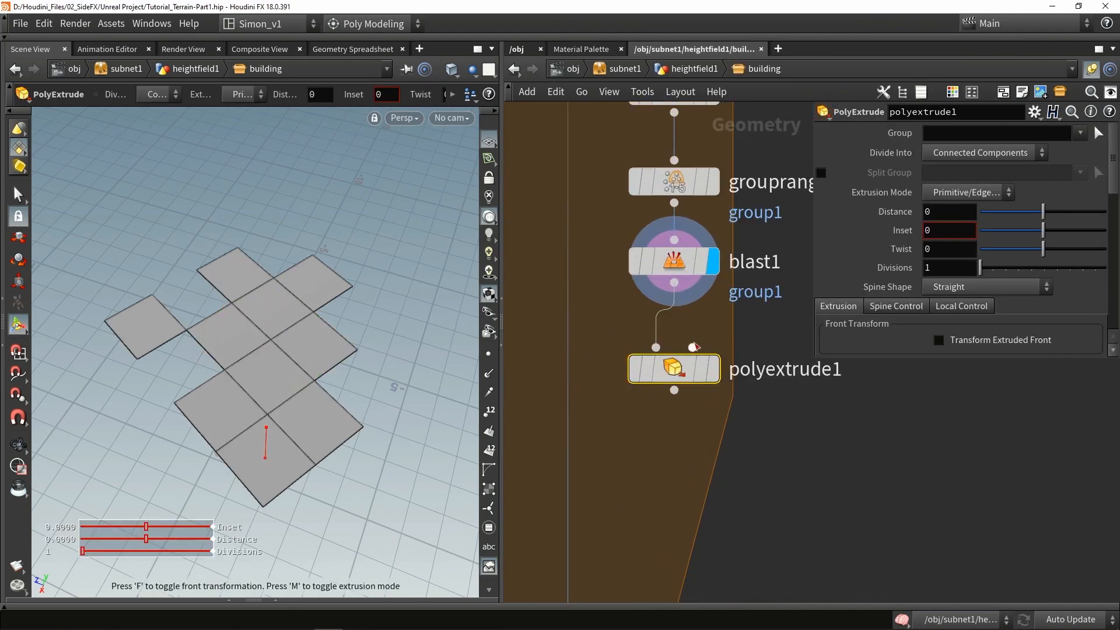
pyautogui.click(715, 368)
pyautogui.keyDown('alt'); pyautogui.moveTo(222, 345); pyautogui.dragTo(248, 338); pyautogui.keyUp('alt')
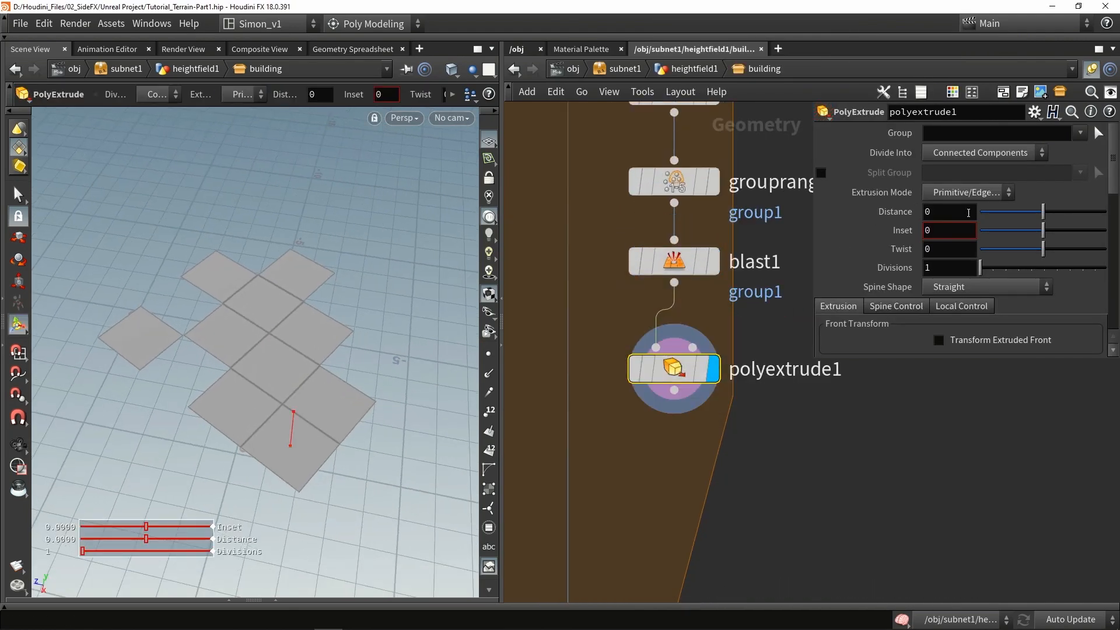
# Set the PolyExtrude inset to about 0.153 and turn off Output Side.
pyautogui.moveTo(1043, 235); pyautogui.dragTo(1050, 233)
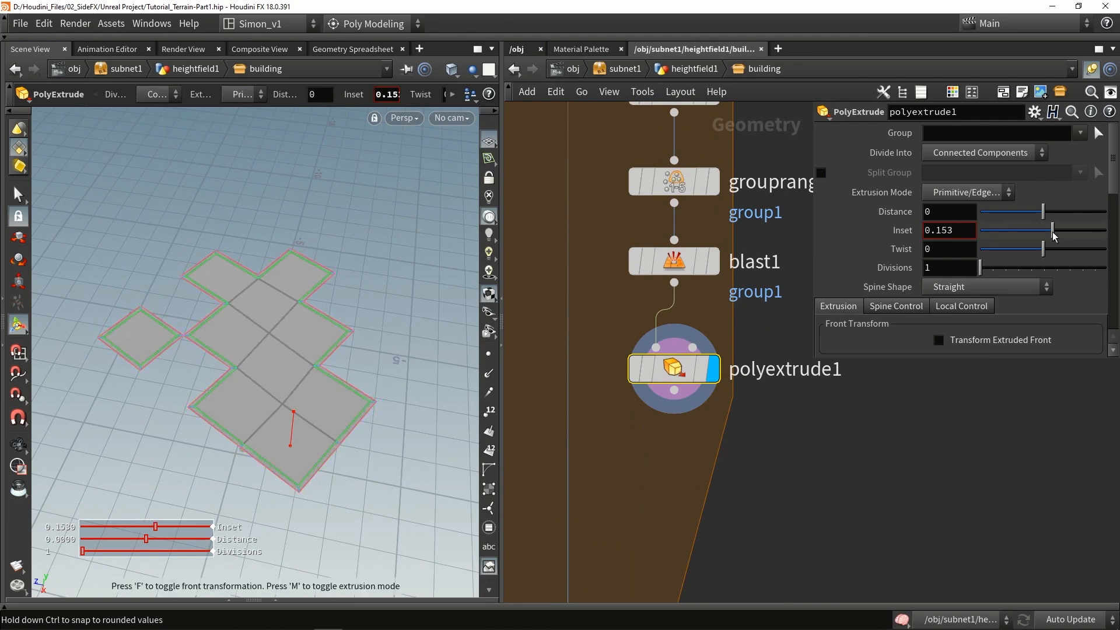
pyautogui.scroll(-3, 966, 279)
pyautogui.click(958, 330)
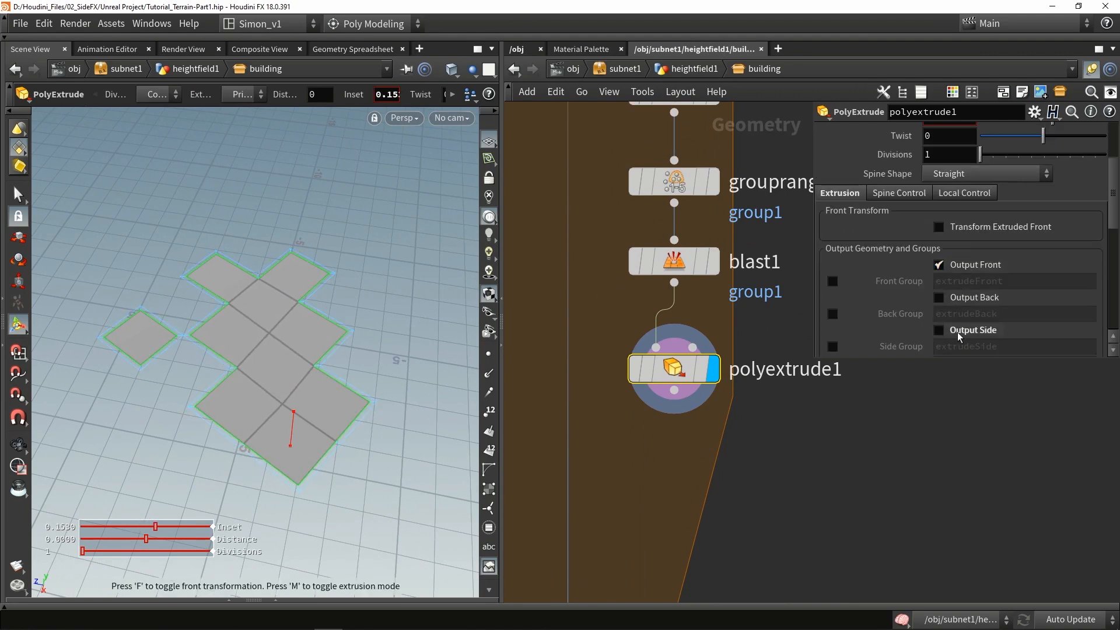
pyautogui.keyDown('alt'); pyautogui.moveTo(220, 368); pyautogui.dragTo(193, 367); pyautogui.keyUp('alt')
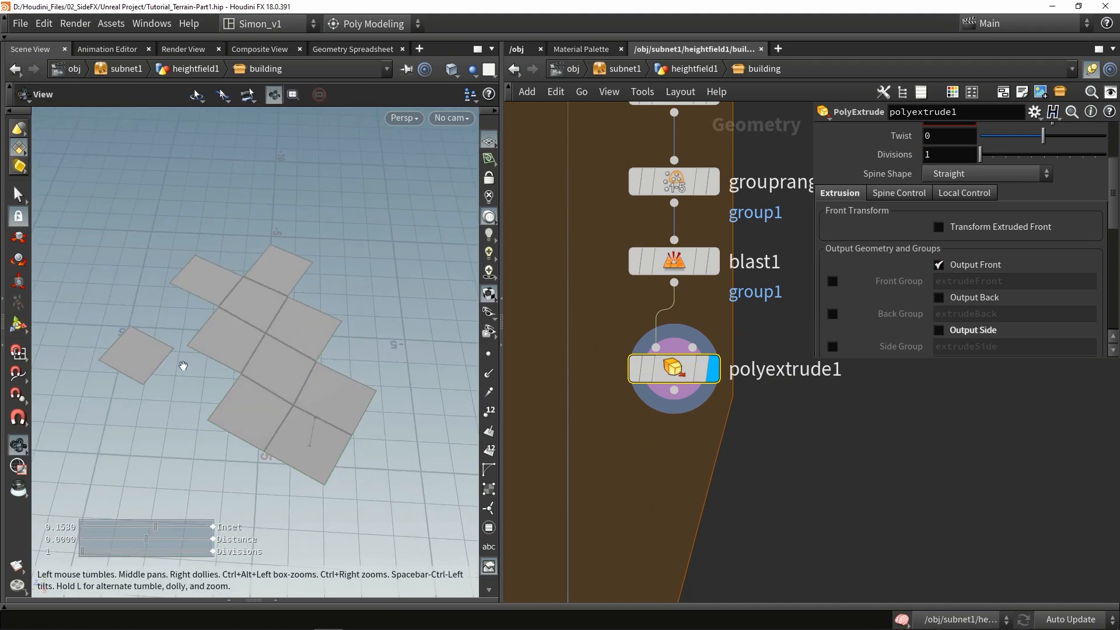
pyautogui.keyDown('alt'); pyautogui.moveTo(193, 367); pyautogui.dragTo(160, 351, button='right'); pyautogui.keyUp('alt')
# Compare the blast and PolyExtrude results at the corners where tiles touch, with the points displayed.
pyautogui.click(713, 261)
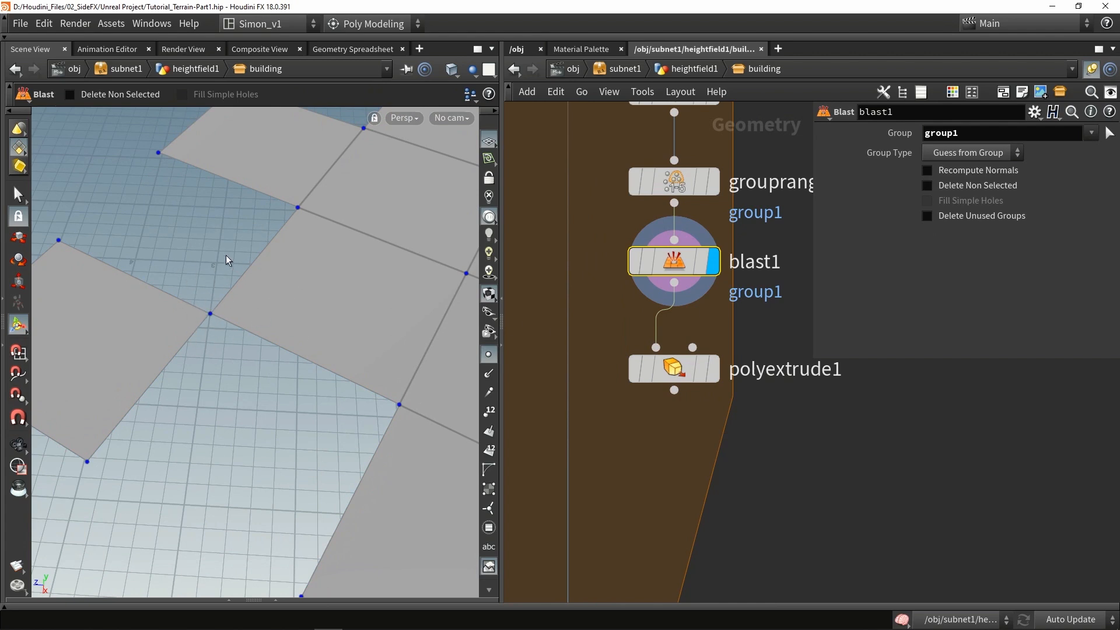
pyautogui.keyDown('alt'); pyautogui.moveTo(185, 280); pyautogui.dragTo(202, 261); pyautogui.keyUp('alt')
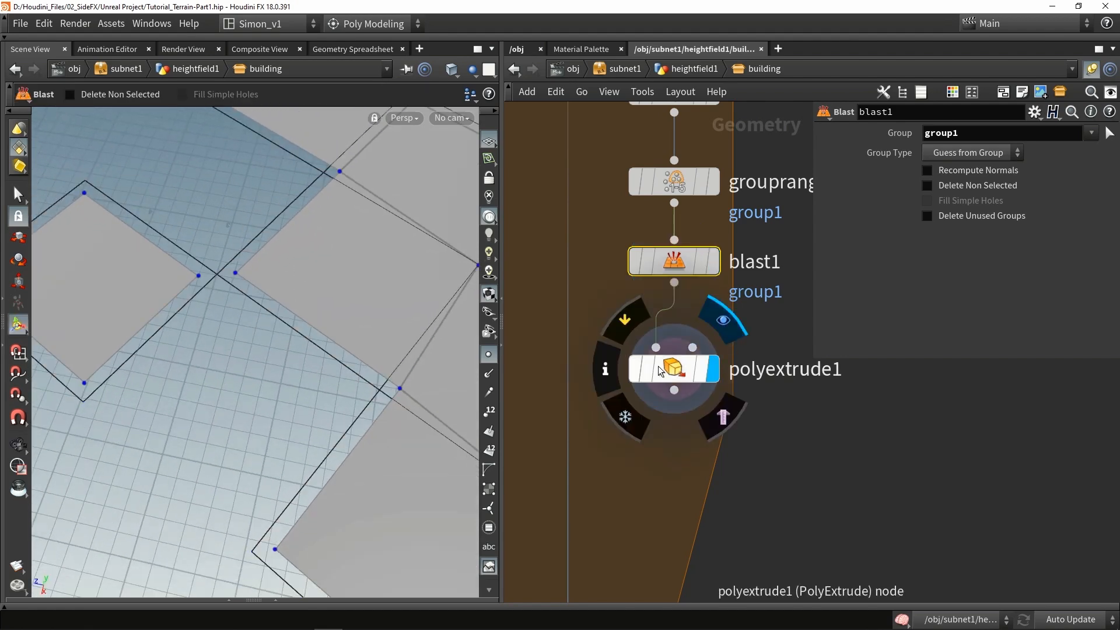
pyautogui.click(712, 369)
pyautogui.moveTo(246, 315)
pyautogui.keyDown('alt'); pyautogui.mouseDown()
pyautogui.moveTo(250, 349)
pyautogui.moveTo(260, 315)
pyautogui.mouseUp(); pyautogui.keyUp('alt')
pyautogui.keyDown('alt'); pyautogui.moveTo(167, 327); pyautogui.dragTo(220, 279); pyautogui.keyUp('alt')
pyautogui.scroll(-3, 219, 275)
pyautogui.scroll(-2, 243, 285)
pyautogui.scroll(-4, 618, 429)
pyautogui.scroll(-2, 318, 296)
pyautogui.moveTo(322, 293); pyautogui.dragTo(432, 320)
# Add a second PolyExtrude node below the first one, feed it from the first one's output, and display it.
pyautogui.press('Tab')
pyautogui.write('extr')
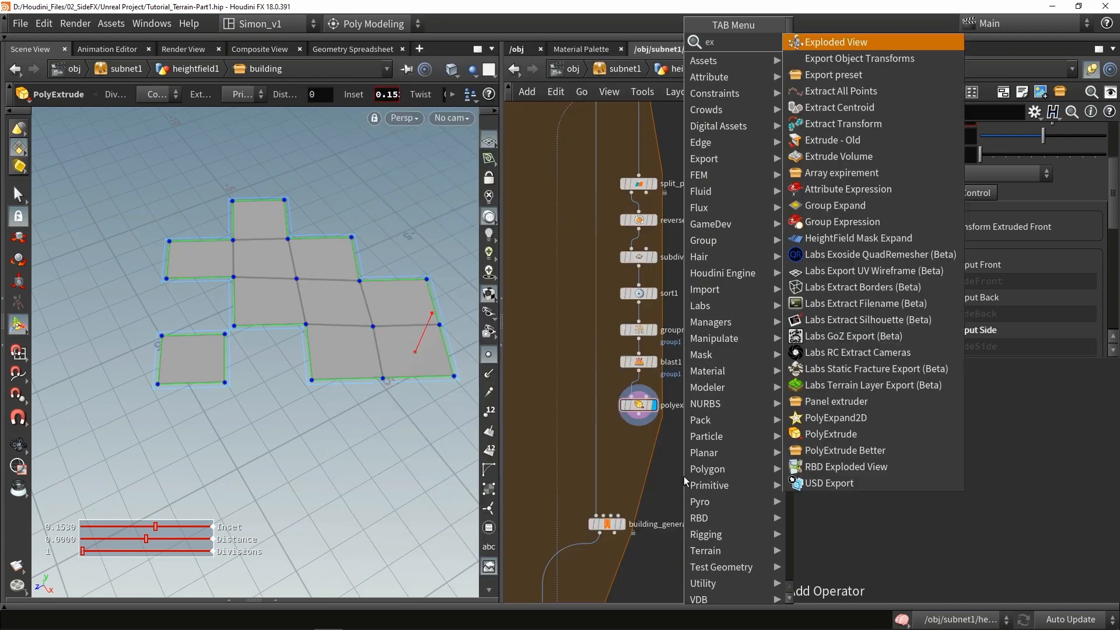
pyautogui.click(830, 205)
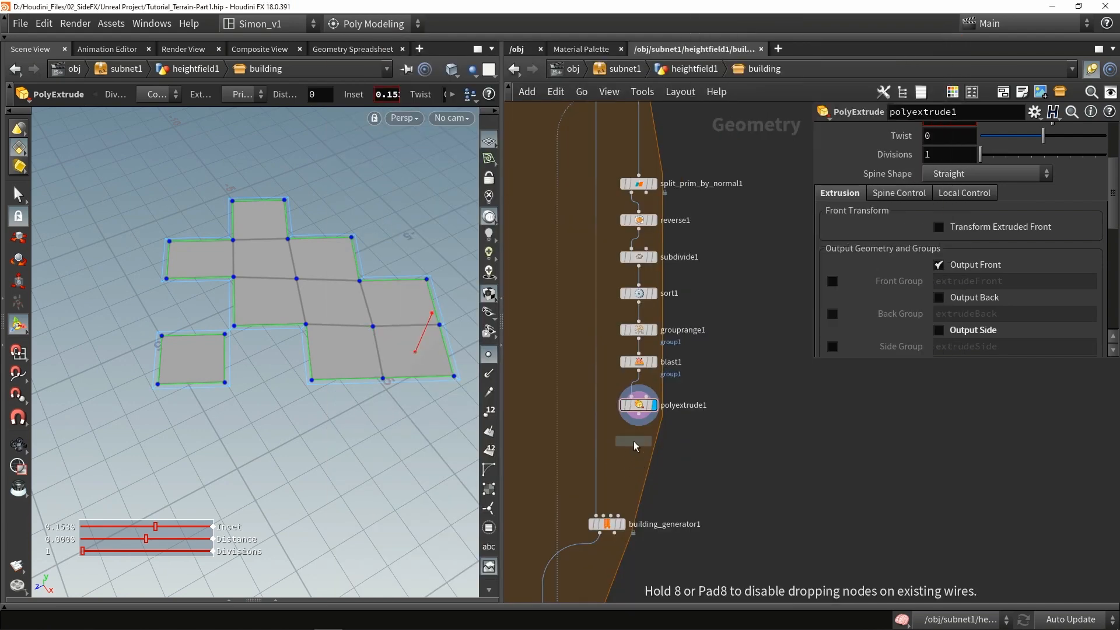
pyautogui.click(633, 441)
pyautogui.scroll(3, 640, 415)
pyautogui.moveTo(638, 412); pyautogui.dragTo(639, 463)
pyautogui.click(656, 459)
# Extrude the inset tiles upward by a distance of about 6.08 with the second PolyExtrude node.
pyautogui.scroll(-3, 258, 334)
pyautogui.press('Return')
pyautogui.moveTo(258, 334); pyautogui.dragTo(389, 128)
pyautogui.scroll(-2, 607, 274)
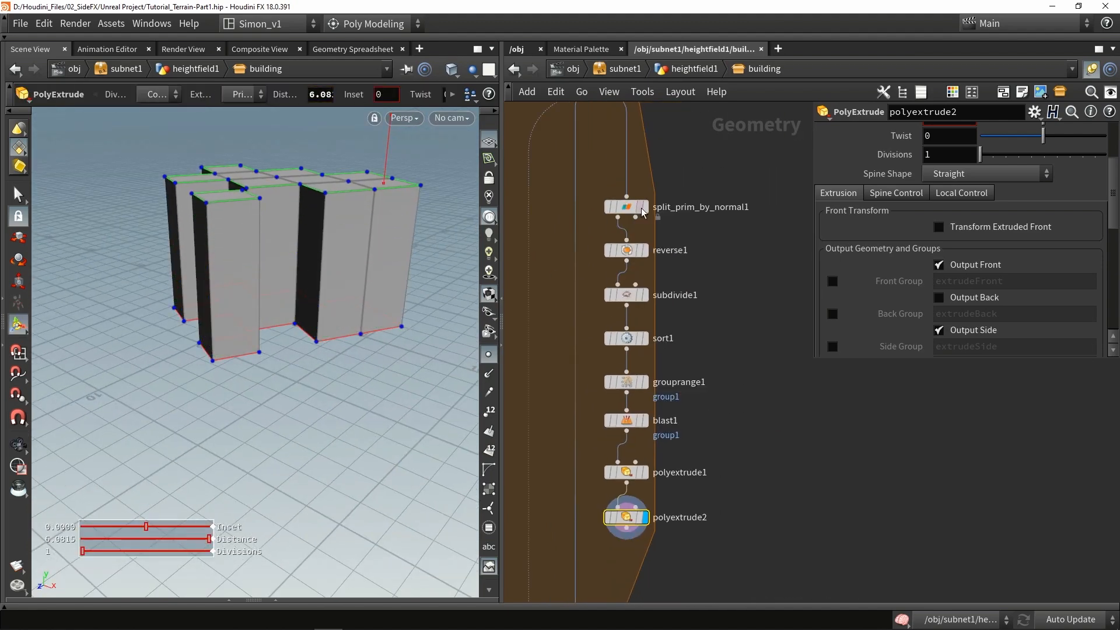
# Display the axis_align1 node and examine the aligned box from above its side.
pyautogui.moveTo(654, 126); pyautogui.dragTo(666, 210, button='middle')
pyautogui.scroll(1, 666, 210)
pyautogui.scroll(-1, 666, 210)
pyautogui.click(625, 156)
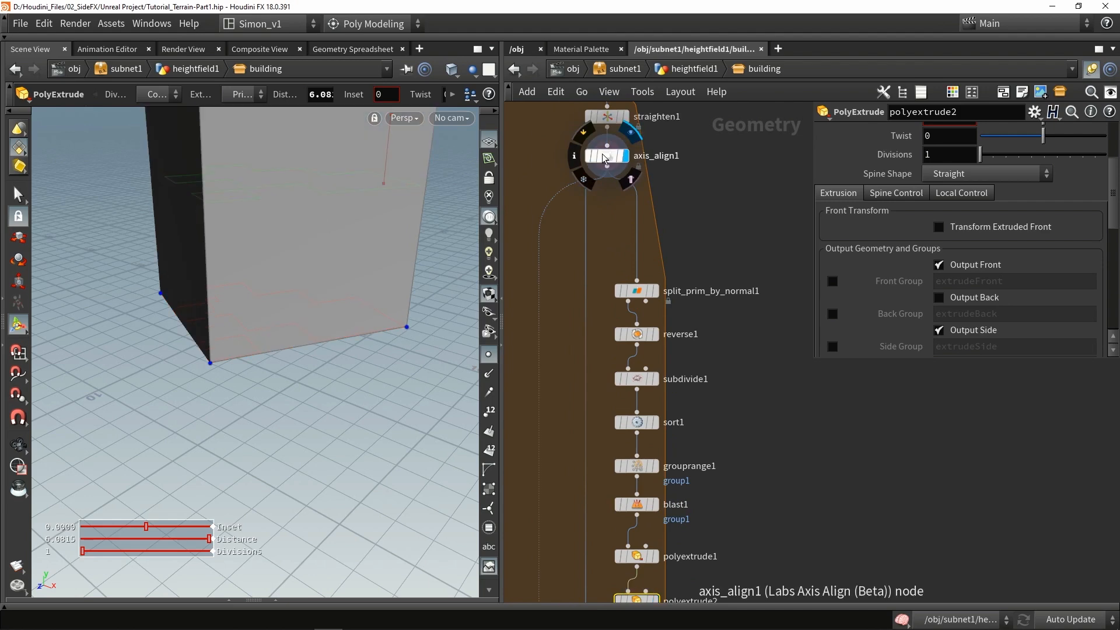
pyautogui.click(604, 157)
pyautogui.keyDown('alt'); pyautogui.moveTo(365, 193); pyautogui.dragTo(350, 307, button='middle'); pyautogui.keyUp('alt')
pyautogui.keyDown('alt'); pyautogui.moveTo(350, 307); pyautogui.dragTo(325, 359, button='right'); pyautogui.keyUp('alt')
pyautogui.moveTo(325, 360)
pyautogui.keyDown('alt'); pyautogui.mouseDown()
pyautogui.moveTo(282, 336)
pyautogui.moveTo(307, 375)
pyautogui.moveTo(344, 355)
pyautogui.mouseUp(); pyautogui.keyUp('alt')
# Insert a Null node below axis_align1 so that it feeds both the main wire and the split_prim_by_normal1 branch.
pyautogui.press('Tab')
pyautogui.write('nu')
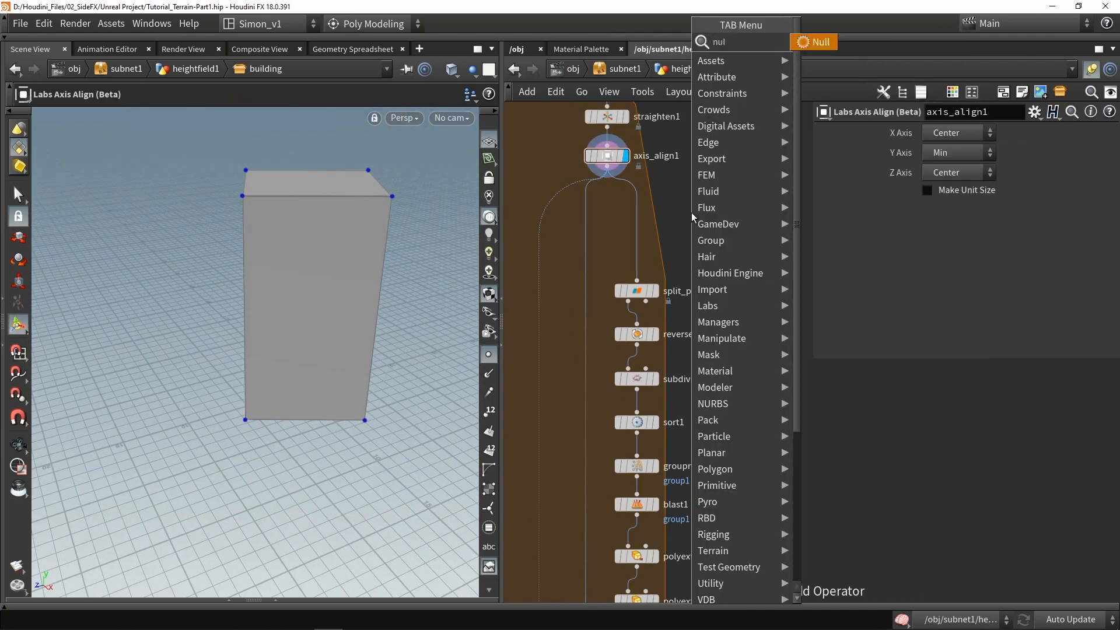
pyautogui.press('Return')
pyautogui.click(582, 237)
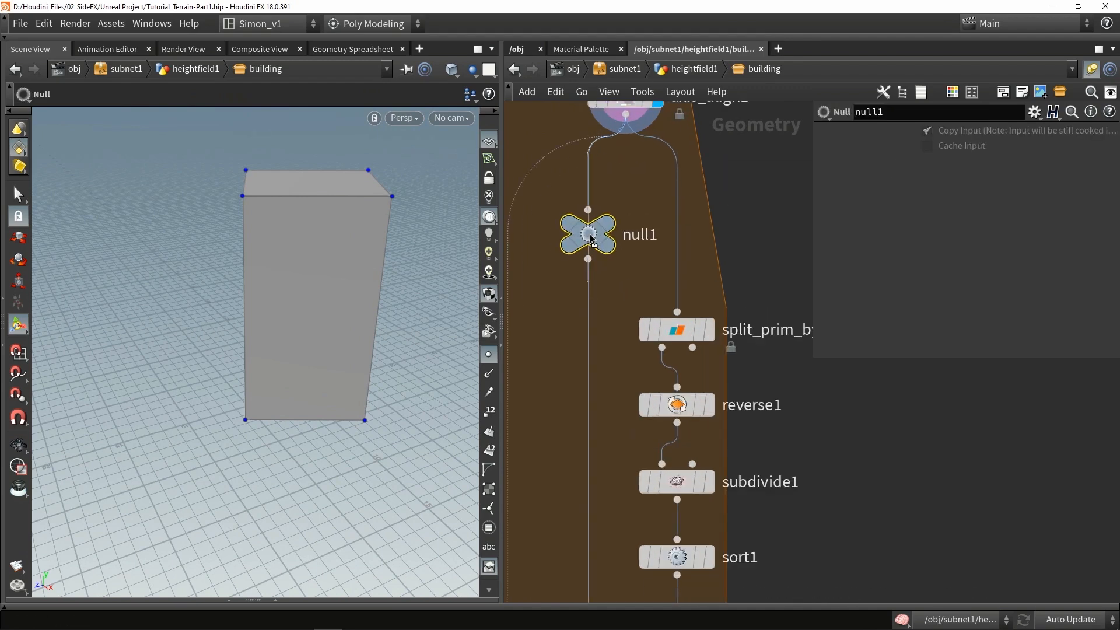
pyautogui.scroll(3, 601, 238)
pyautogui.moveTo(604, 238); pyautogui.dragTo(603, 233)
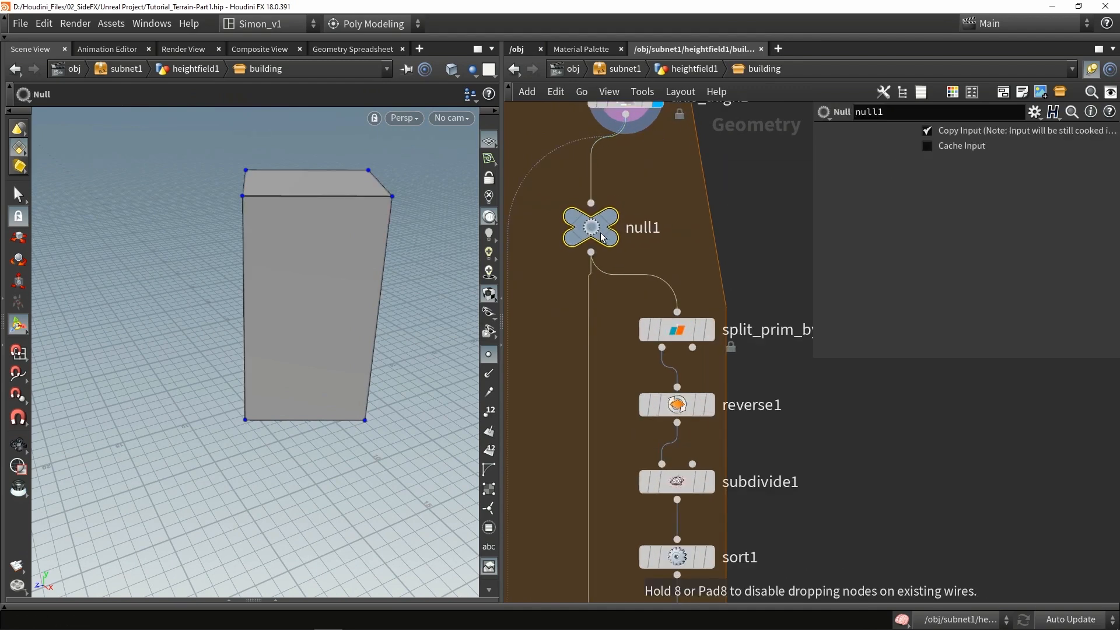
# Rename the null below axis_align1 as Base_aligned.
pyautogui.doubleClick(647, 228)
pyautogui.write('Bas')
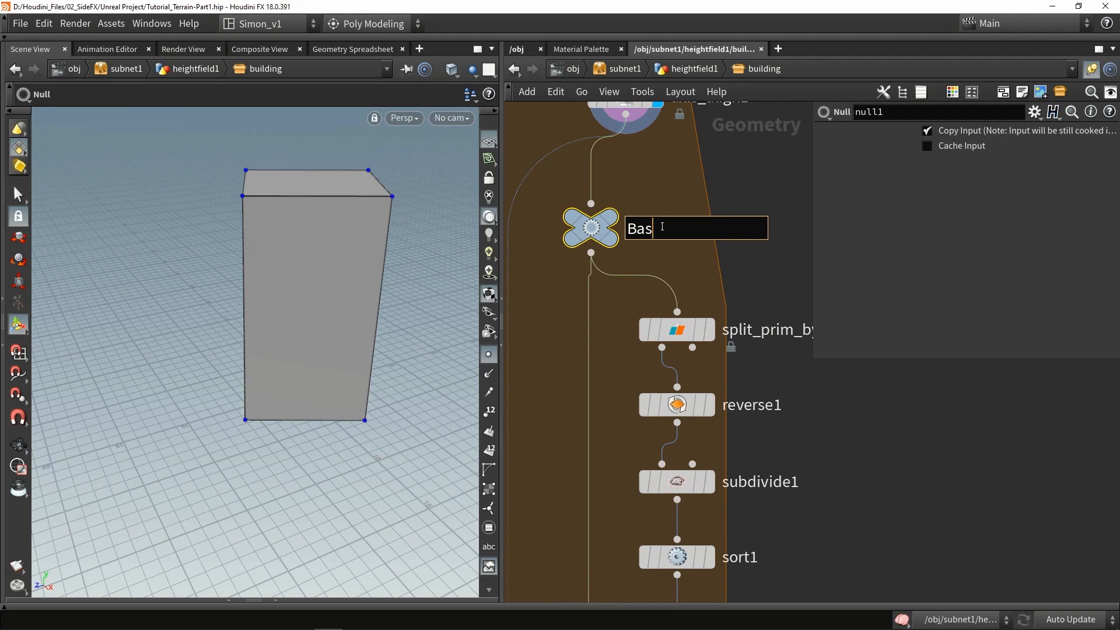
pyautogui.write('e_aligned')
pyautogui.press('Return')
# Display polyextrude2 again and shift its node slightly down towards building_generator1.
pyautogui.scroll(-5, 670, 232)
pyautogui.scroll(2, 701, 485)
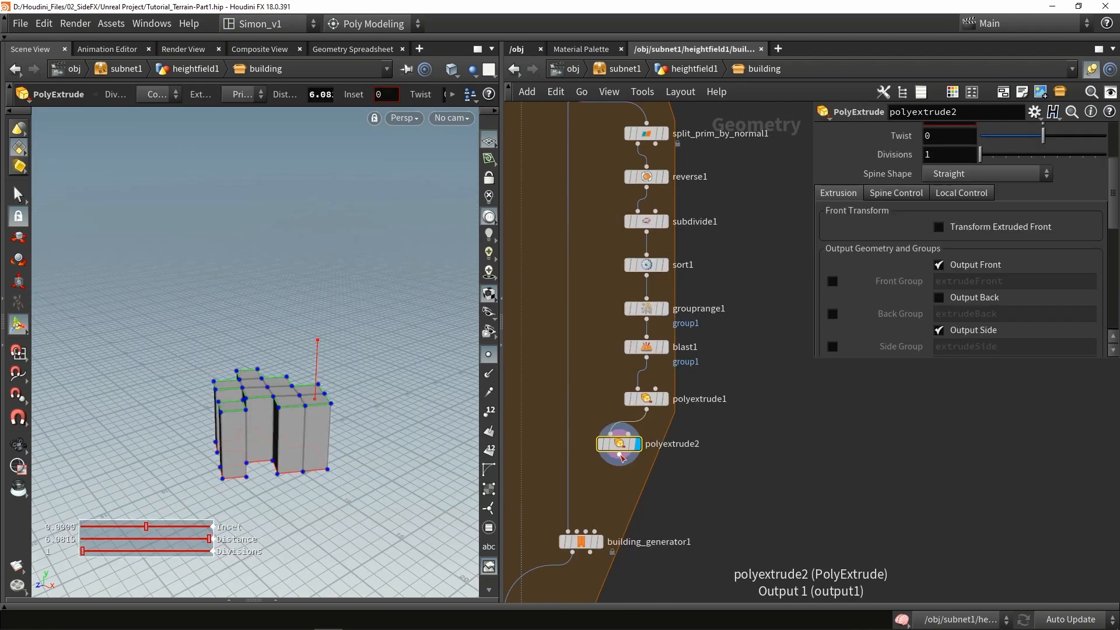
pyautogui.moveTo(621, 459); pyautogui.dragTo(620, 466)
# Add a spare input to polyextrude2 and reference the Base_aligned null in it.
pyautogui.scroll(2, 963, 279)
pyautogui.scroll(2, 964, 279)
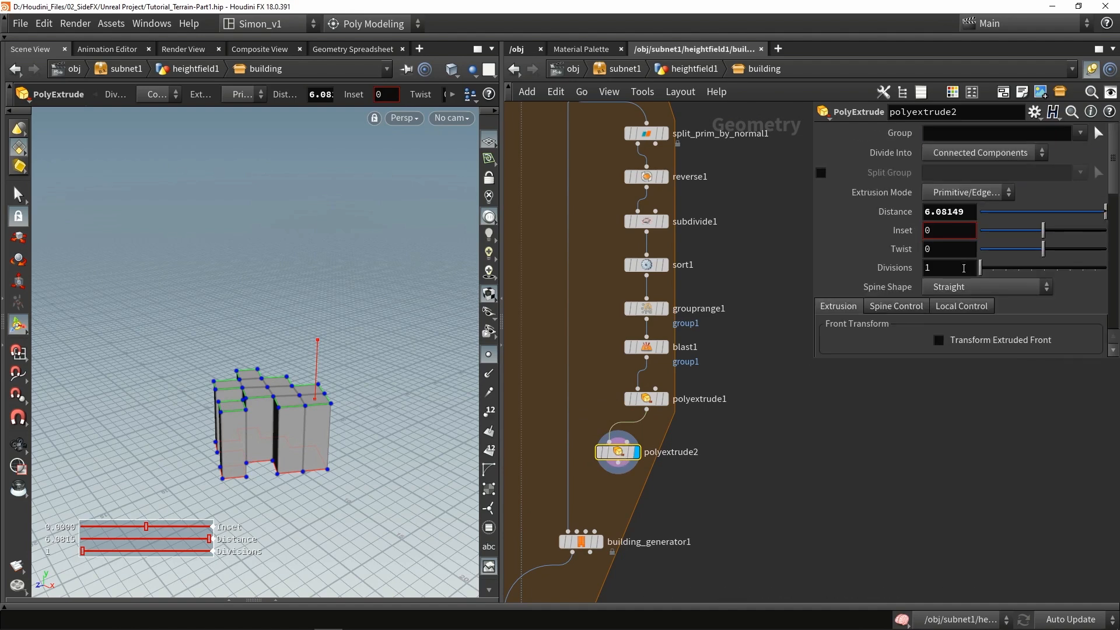
pyautogui.click(1034, 111)
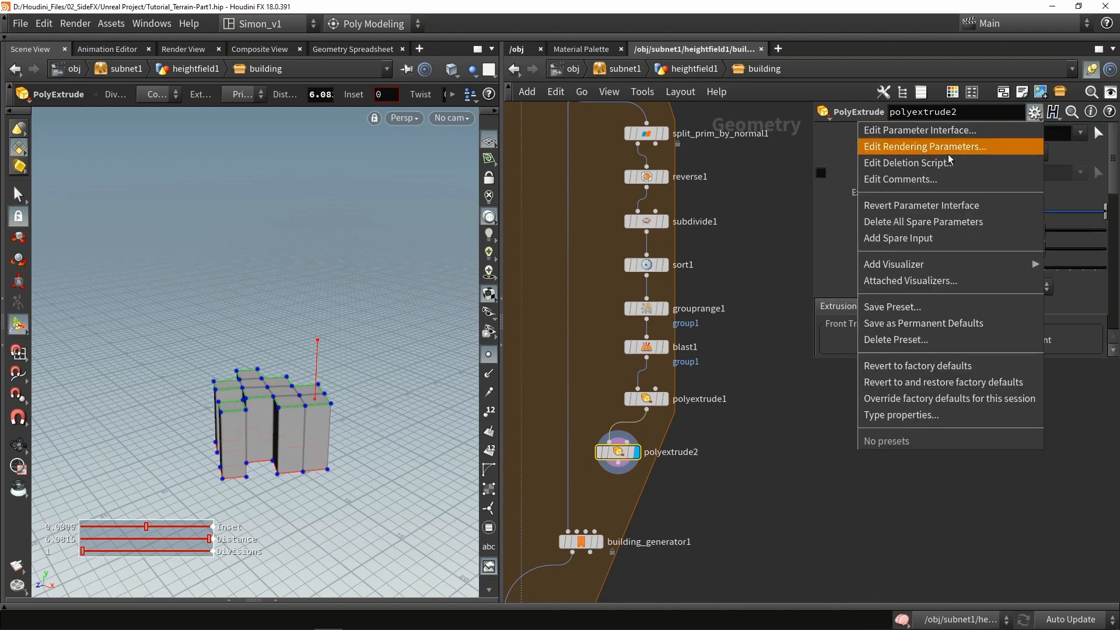
pyautogui.click(901, 245)
pyautogui.scroll(-10, 873, 251)
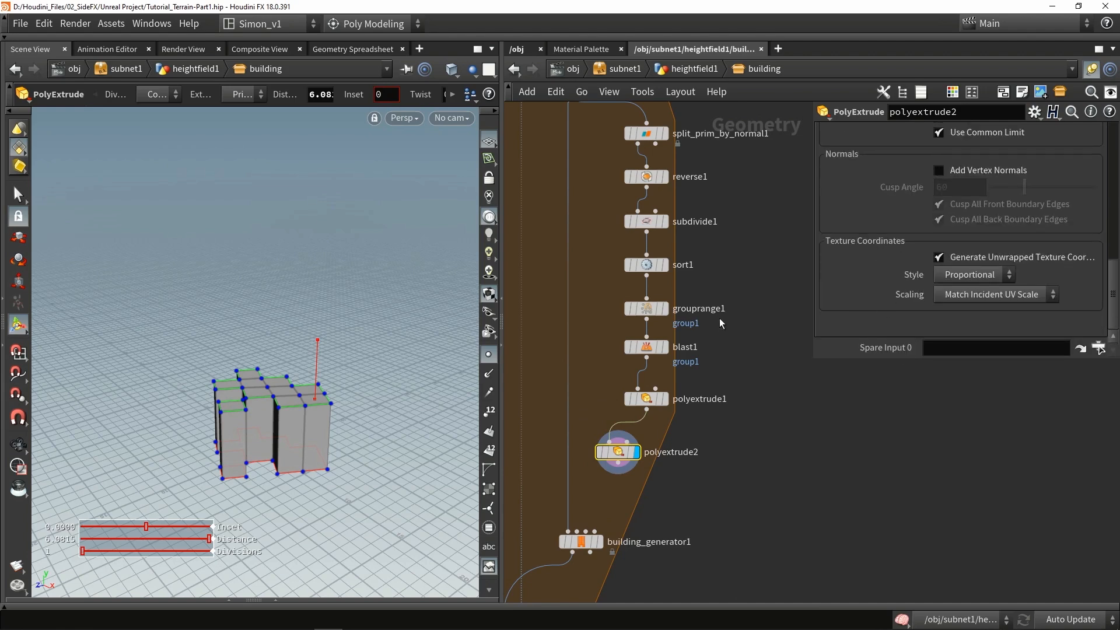
pyautogui.scroll(-1, 730, 322)
pyautogui.moveTo(730, 322); pyautogui.dragTo(709, 404, button='middle')
pyautogui.moveTo(575, 197); pyautogui.dragTo(937, 350)
# Set the Distance of polyextrude2 to the expression bbox(-1,D_YSIZE).
pyautogui.scroll(10, 887, 338)
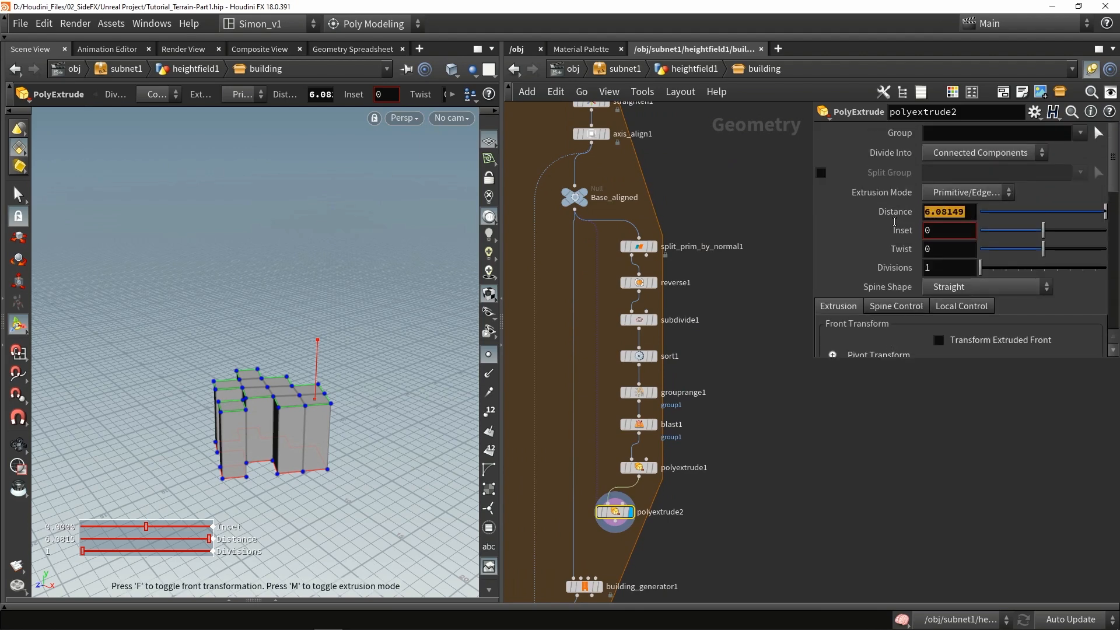
pyautogui.write('bbox')
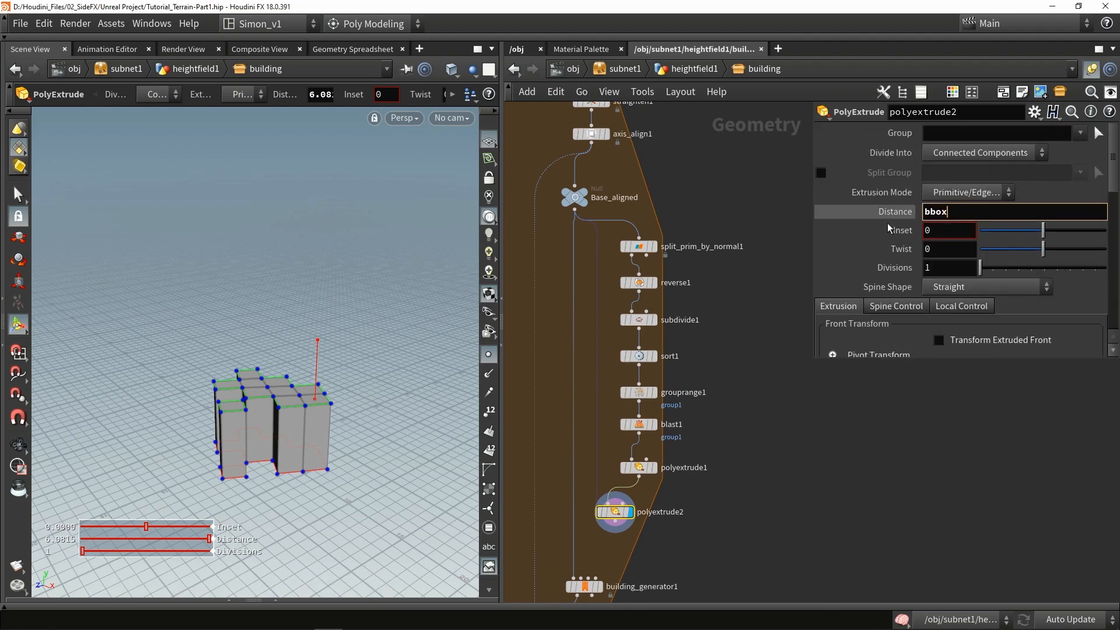
pyautogui.write('(')
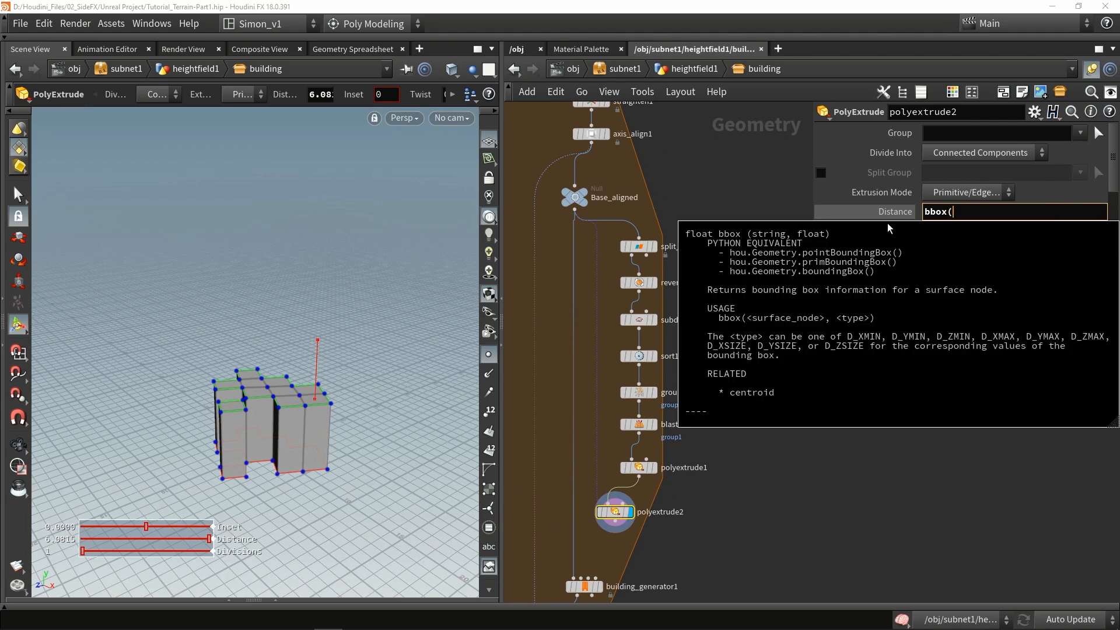
pyautogui.write('-1,')
pyautogui.click(970, 216)
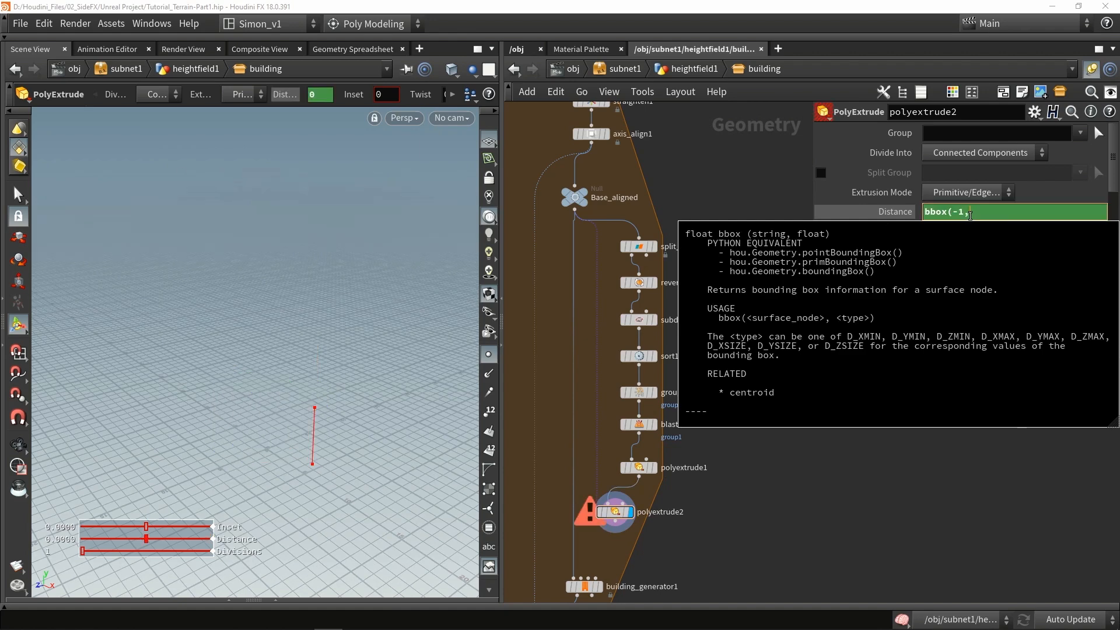
pyautogui.write('D_YSIZE')
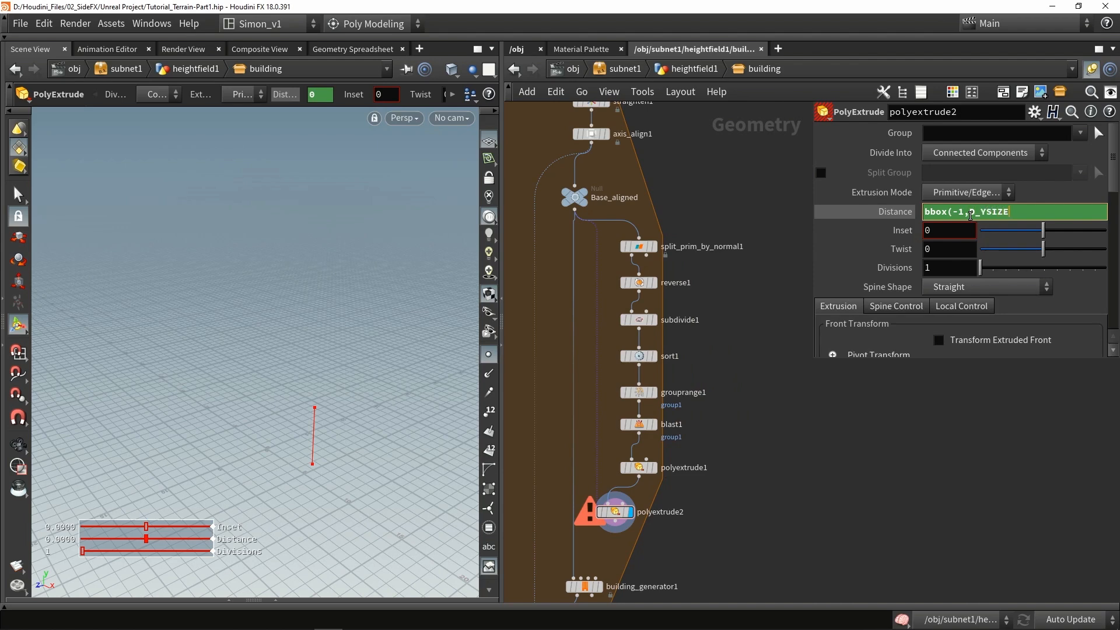
pyautogui.press('Return')
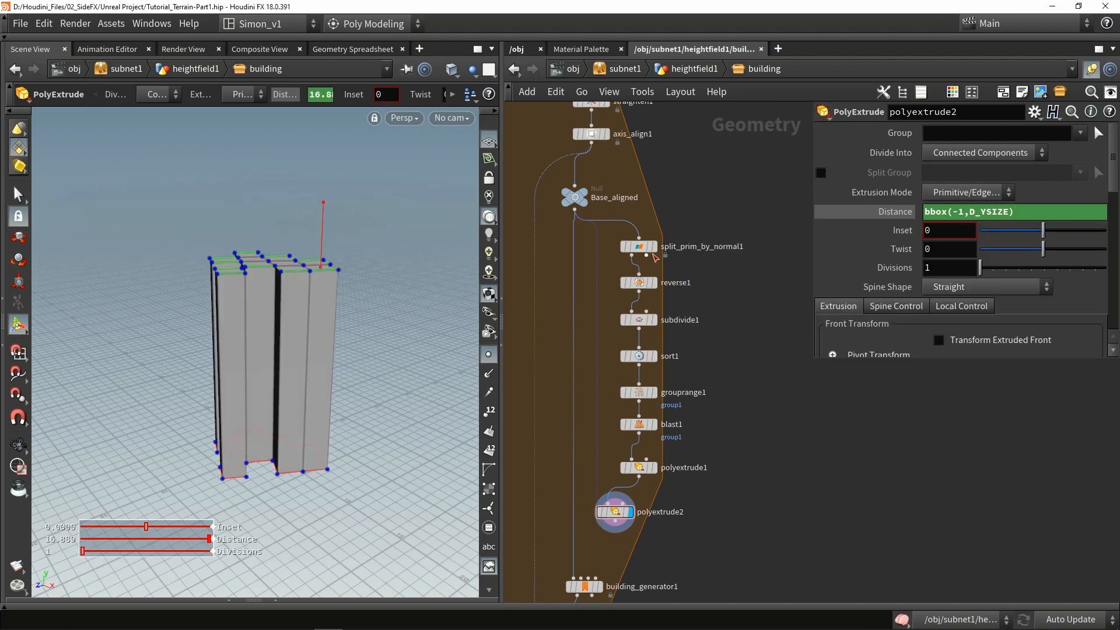
# Show Base_aligned as a template and compare the extrusion's top with the original box height.
pyautogui.click(590, 216)
pyautogui.keyDown('alt'); pyautogui.moveTo(345, 266); pyautogui.dragTo(240, 236); pyautogui.keyUp('alt')
pyautogui.scroll(4, 331, 286)
pyautogui.keyDown('alt'); pyautogui.moveTo(330, 287); pyautogui.dragTo(397, 298); pyautogui.keyUp('alt')
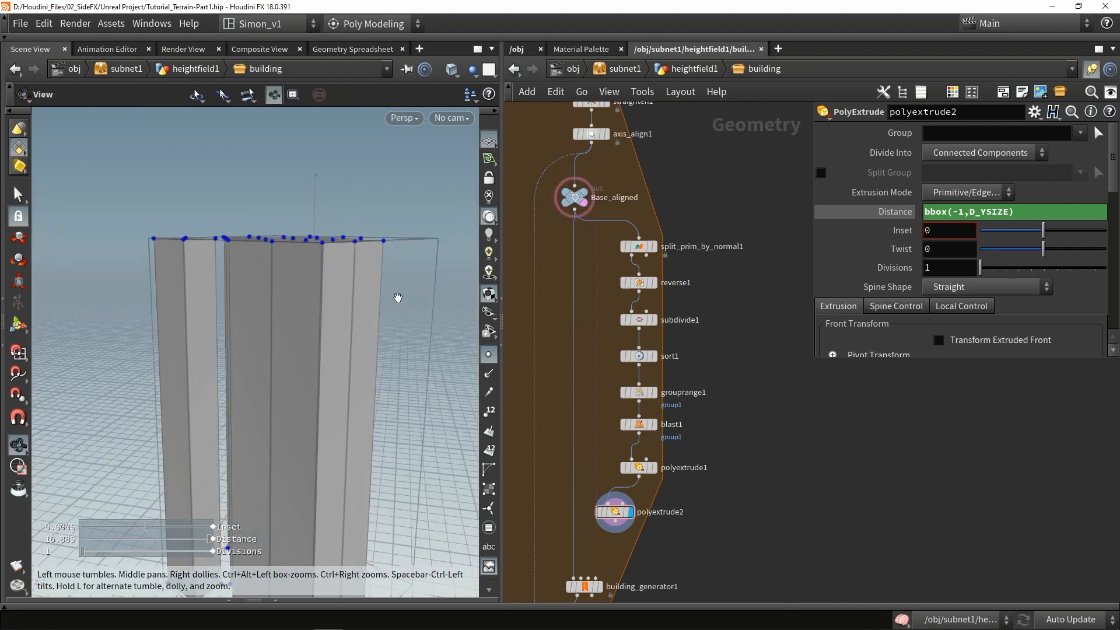
# Feed polyextrude2 into building_generator1, display the generated building, and hide the points in the viewport.
pyautogui.moveTo(671, 552); pyautogui.dragTo(665, 373, button='middle')
pyautogui.scroll(3, 624, 366)
pyautogui.moveTo(611, 323); pyautogui.dragTo(538, 419)
pyautogui.click(558, 441)
pyautogui.keyDown('alt'); pyautogui.moveTo(342, 393); pyautogui.dragTo(245, 359); pyautogui.keyUp('alt')
pyautogui.scroll(-2, 305, 368)
pyautogui.click(489, 356)
pyautogui.moveTo(358, 359); pyautogui.dragTo(353, 420)
pyautogui.moveTo(661, 413); pyautogui.dragTo(648, 487, button='middle')
pyautogui.scroll(-5, 648, 487)
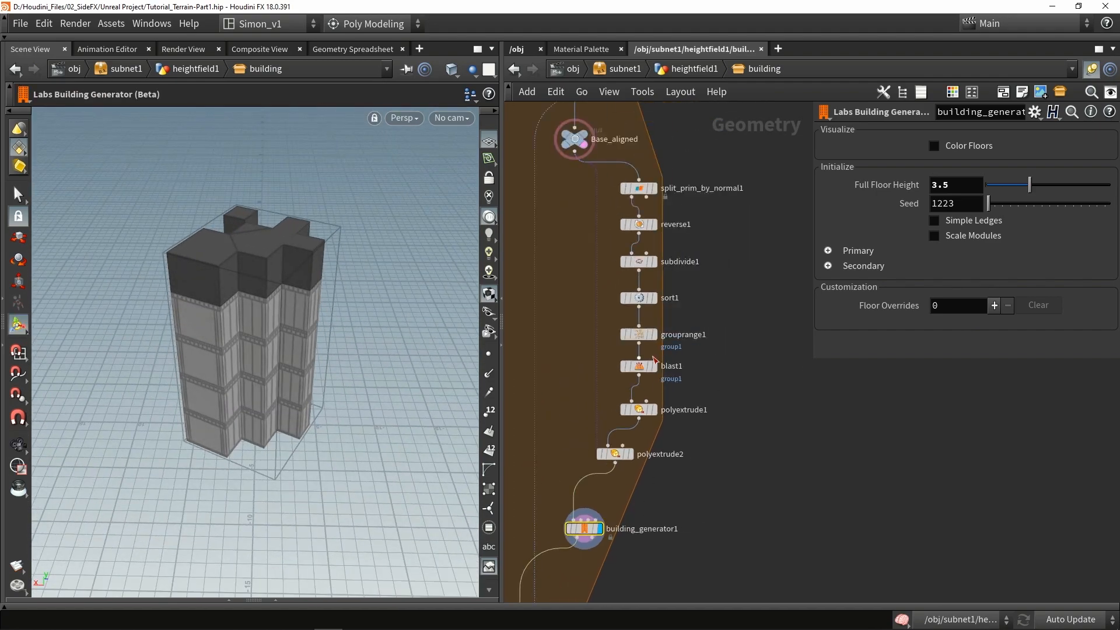
# Change the random primitive sort seed of sort1 and check the building's shape from another side.
pyautogui.scroll(4, 641, 409)
pyautogui.click(636, 279)
pyautogui.moveTo(1051, 187); pyautogui.dragTo(1010, 188)
pyautogui.press('Escape')
pyautogui.moveTo(305, 367); pyautogui.dragTo(402, 350)
pyautogui.press('Up')
# Add a Labs Delete Small Parts node, feed it from blast1, and display the result.
pyautogui.press('Tab')
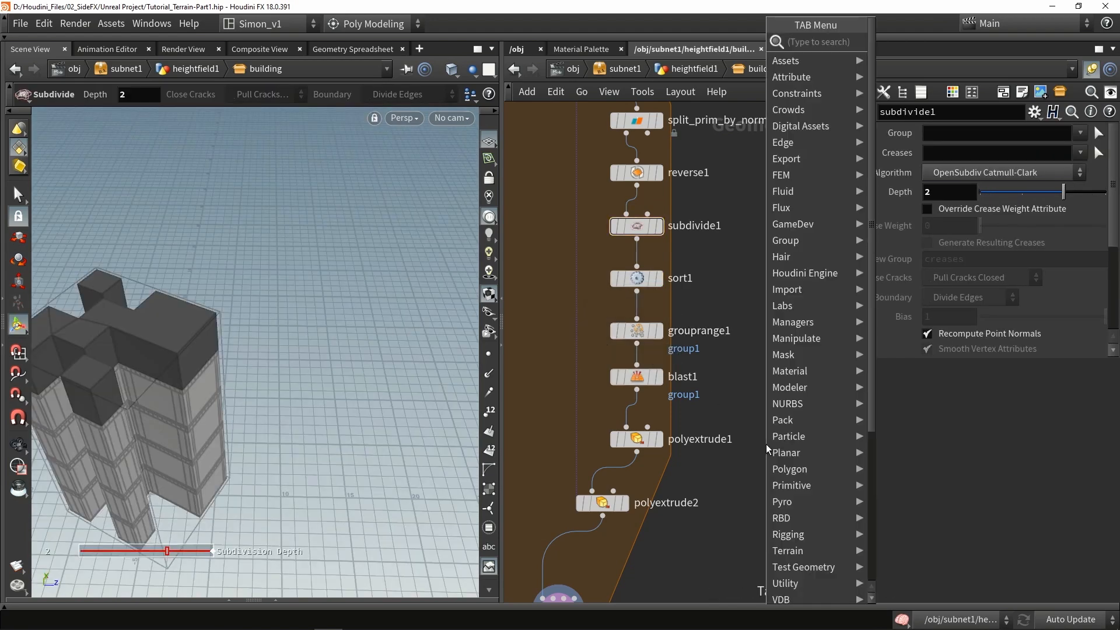
pyautogui.write('sma')
pyautogui.press('Return')
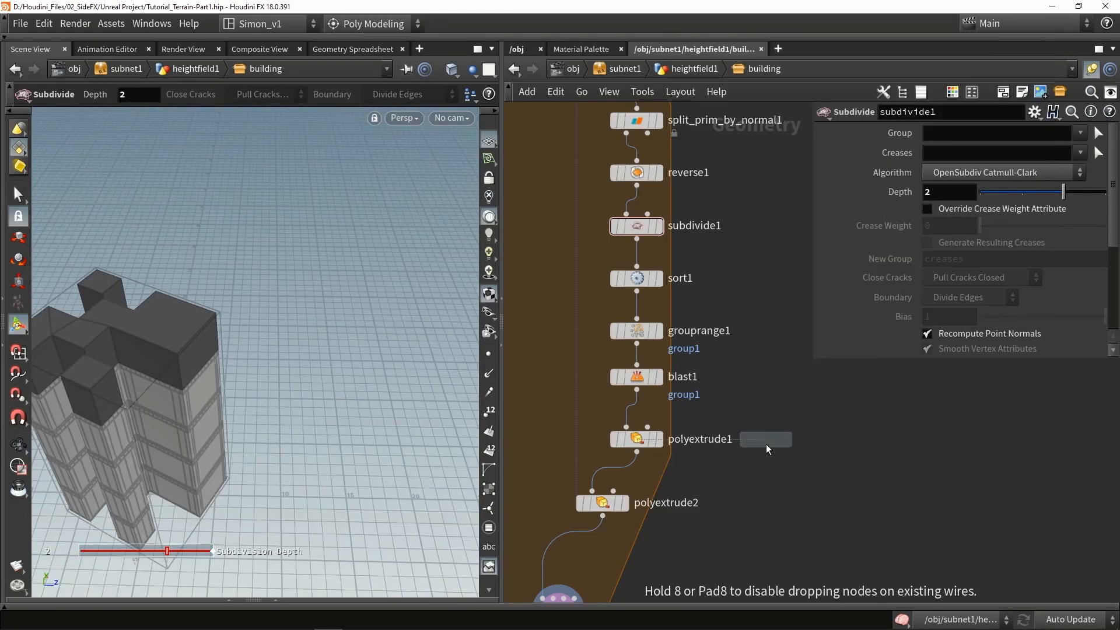
pyautogui.click(765, 448)
pyautogui.moveTo(636, 402); pyautogui.dragTo(766, 427)
pyautogui.click(789, 439)
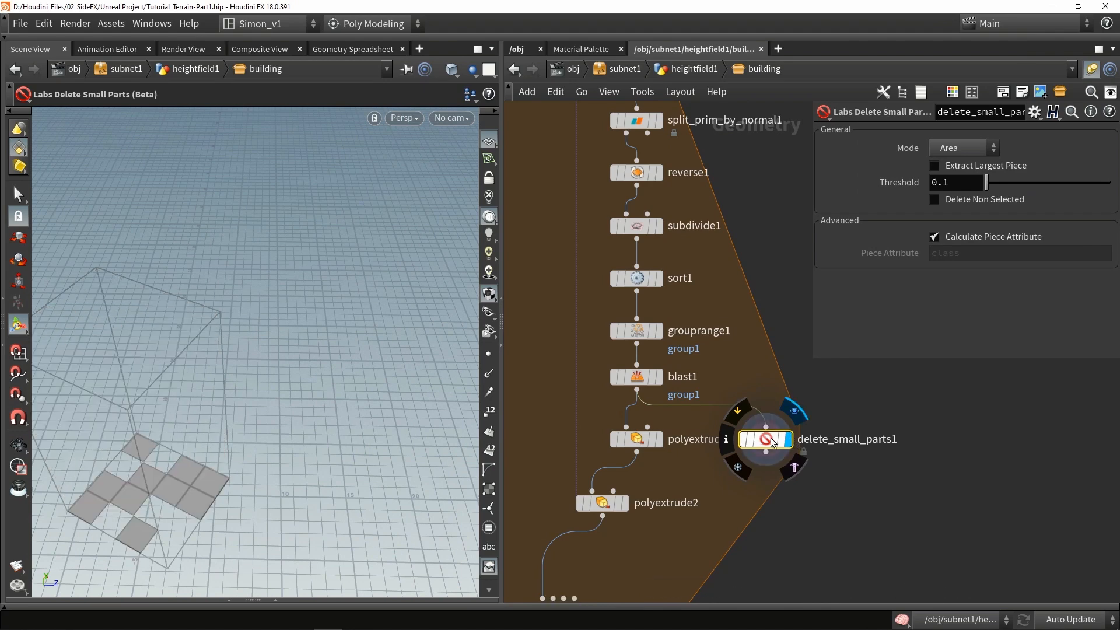
pyautogui.press('g')
# Rewire the Delete Small Parts node to polyextrude1's output and toggle its Extract Largest Piece option.
pyautogui.moveTo(636, 453); pyautogui.dragTo(767, 475)
pyautogui.moveTo(595, 473); pyautogui.dragTo(587, 490)
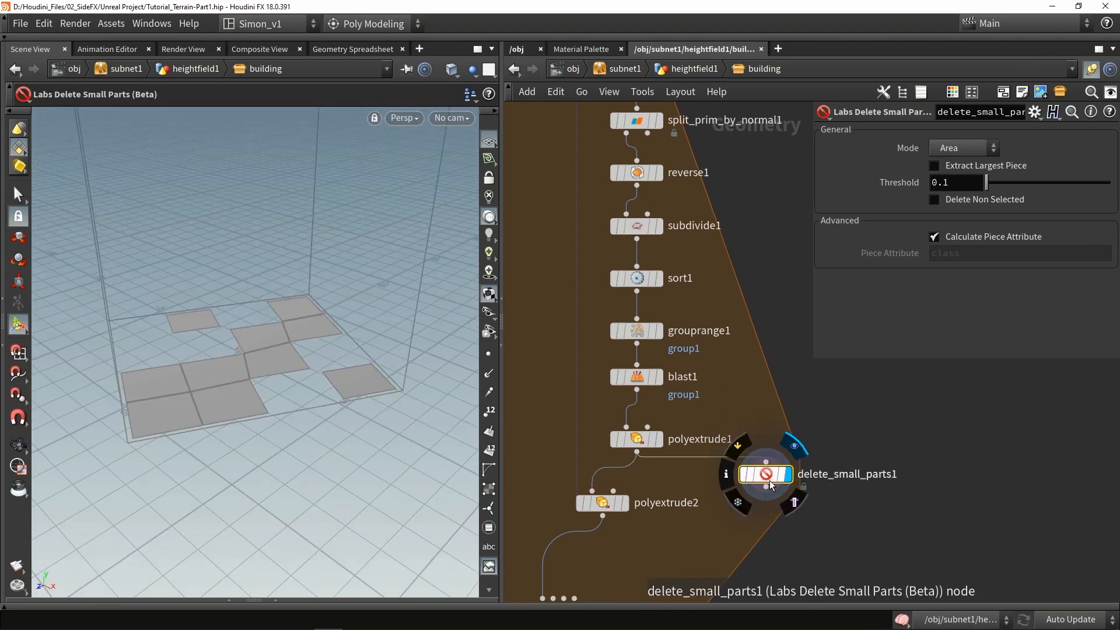
pyautogui.moveTo(766, 476); pyautogui.dragTo(760, 493)
pyautogui.keyDown('alt'); pyautogui.moveTo(313, 353); pyautogui.dragTo(328, 369); pyautogui.keyUp('alt')
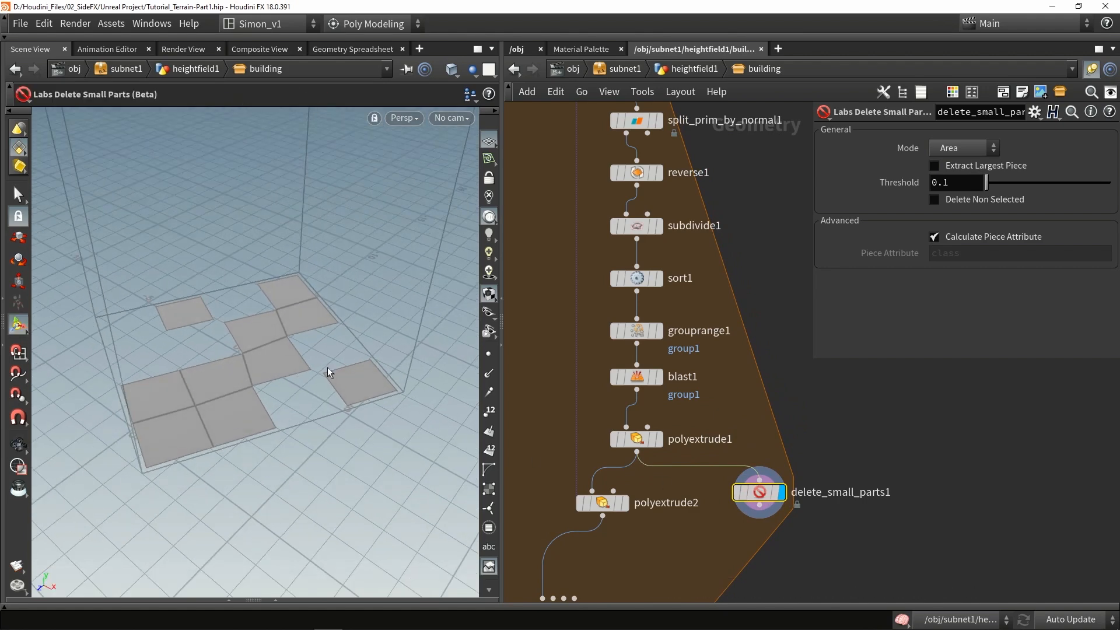
pyautogui.click(990, 170)
pyautogui.keyDown('alt'); pyautogui.moveTo(373, 333); pyautogui.dragTo(195, 368); pyautogui.keyUp('alt')
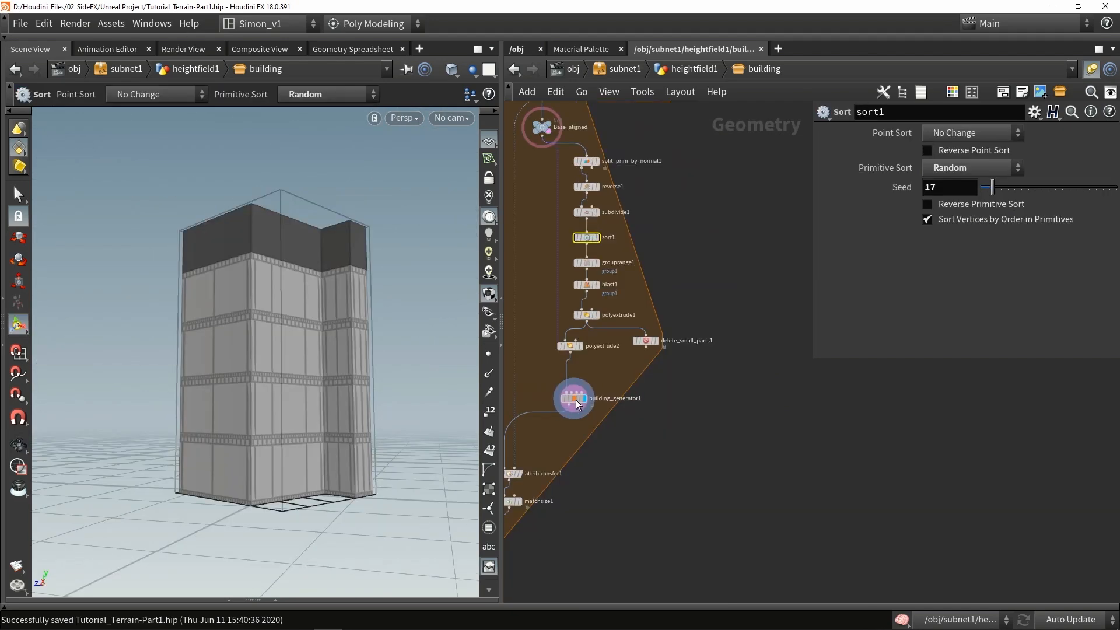
# Move the building_generator1 node beneath the Delete Small Parts node and inspect the generated building.
pyautogui.moveTo(570, 396); pyautogui.dragTo(623, 399)
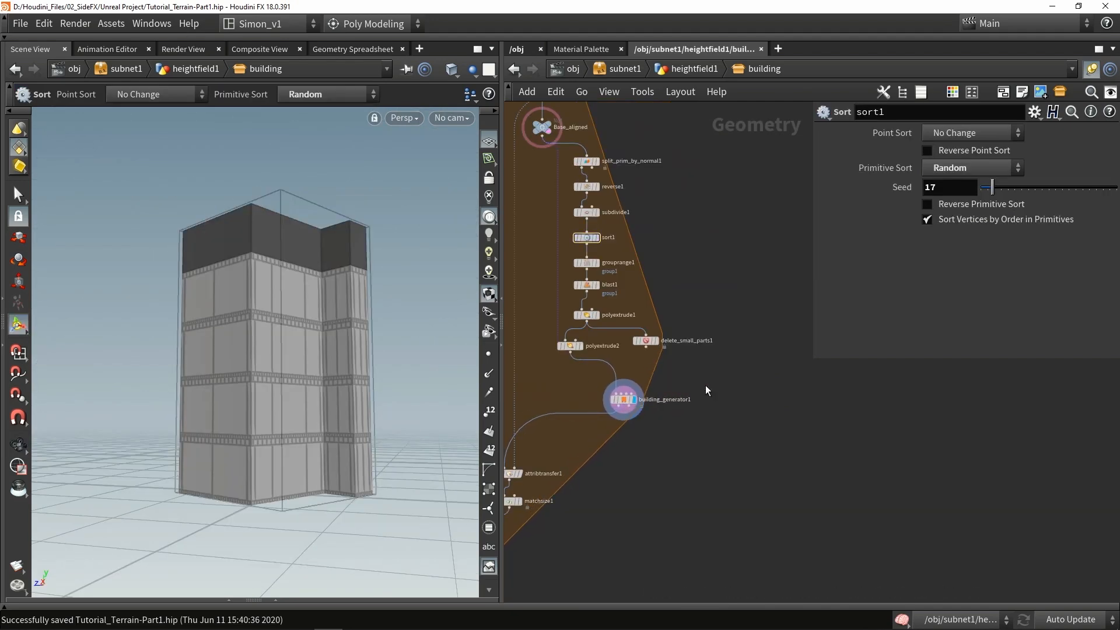
pyautogui.keyDown('alt'); pyautogui.moveTo(328, 363); pyautogui.dragTo(320, 379); pyautogui.keyUp('alt')
pyautogui.scroll(2, 319, 380)
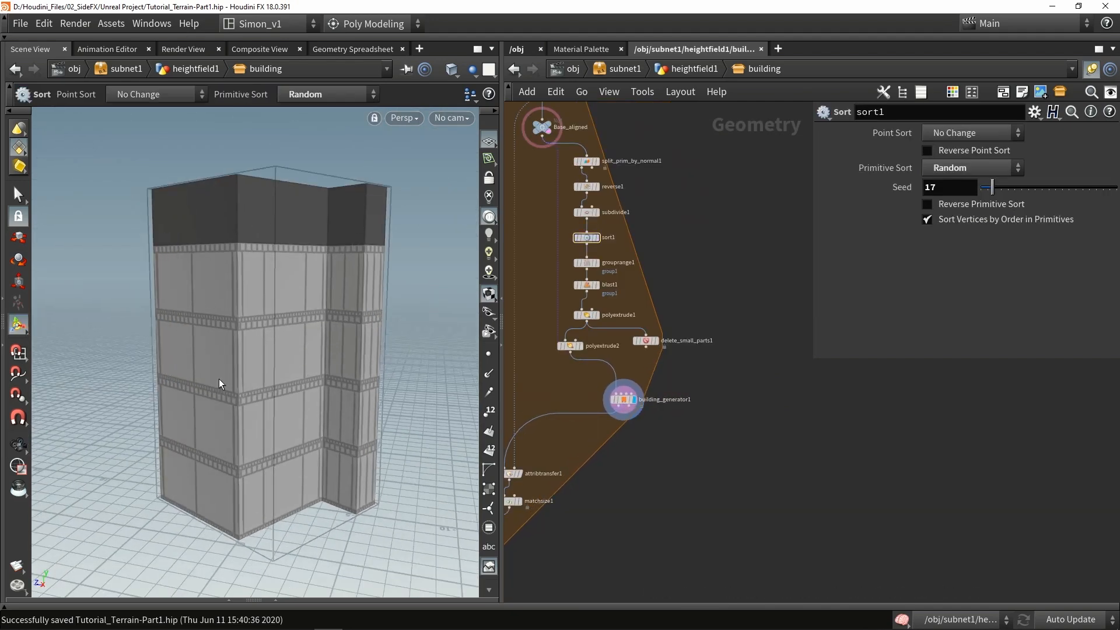
pyautogui.keyDown('alt'); pyautogui.moveTo(245, 243); pyautogui.dragTo(365, 282); pyautogui.keyUp('alt')
pyautogui.scroll(3, 641, 401)
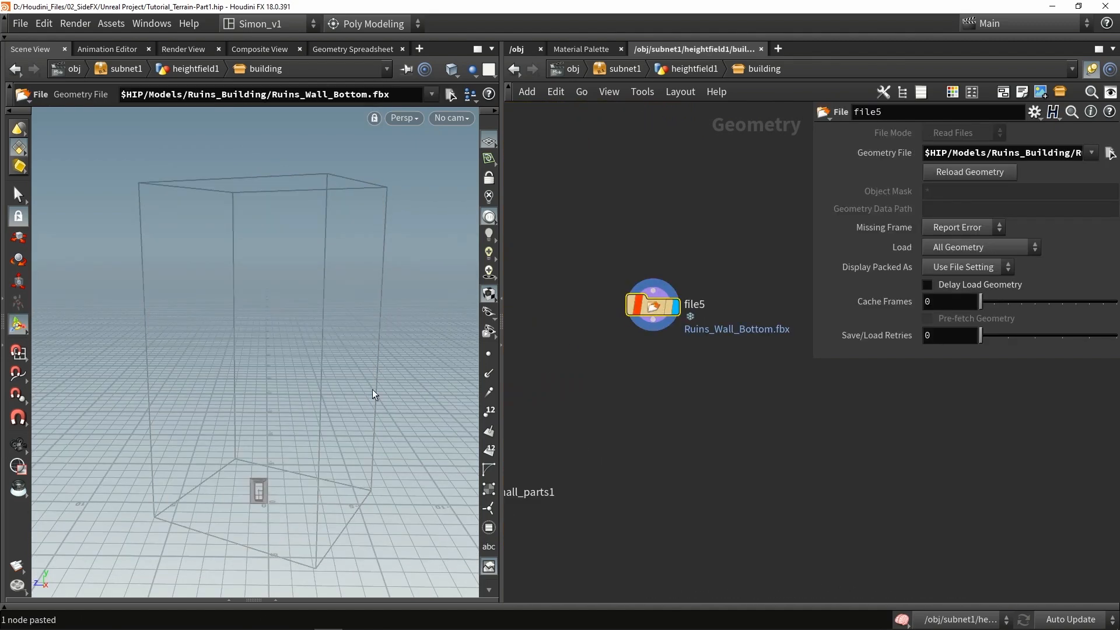
# Frame the Ruins_Wall_Bottom.fbx wall module in the viewport and examine it at an angle.
pyautogui.hotkey('space', 'g')
pyautogui.keyDown('alt'); pyautogui.moveTo(257, 428); pyautogui.dragTo(248, 404); pyautogui.keyUp('alt')
pyautogui.keyDown('alt'); pyautogui.moveTo(257, 338); pyautogui.dragTo(323, 194); pyautogui.keyUp('alt')
pyautogui.scroll(-2, 605, 419)
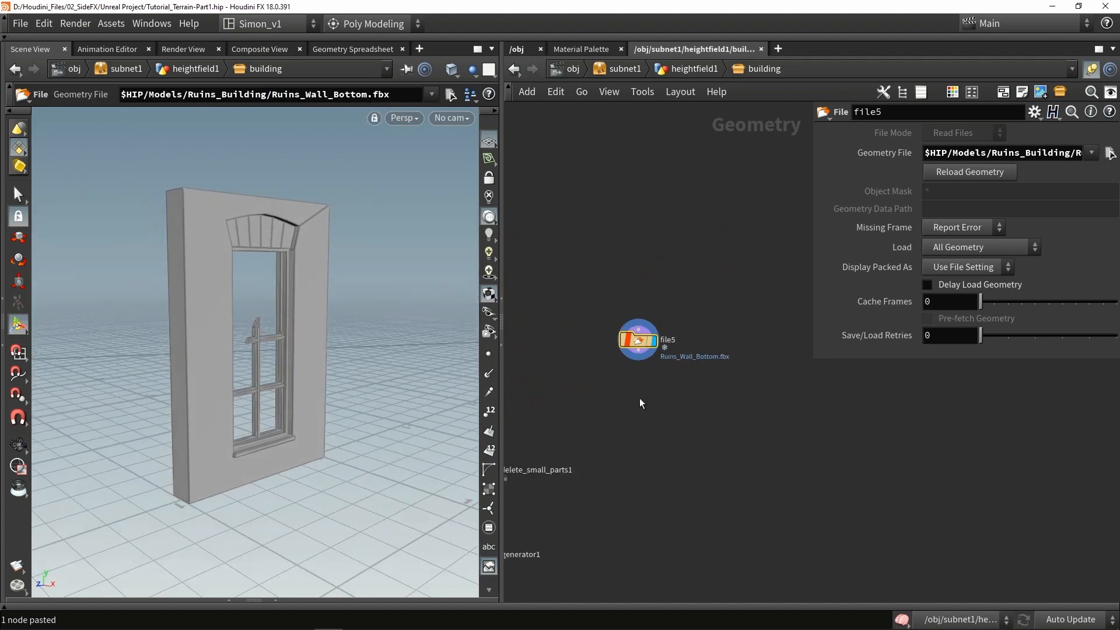
# Place the Ruins_Wall_Bottom.fbx File node beside the building network, near delete_small_parts1.
pyautogui.moveTo(646, 339); pyautogui.dragTo(642, 438)
pyautogui.moveTo(658, 370); pyautogui.dragTo(705, 268, button='middle')
pyautogui.scroll(-1, 704, 269)
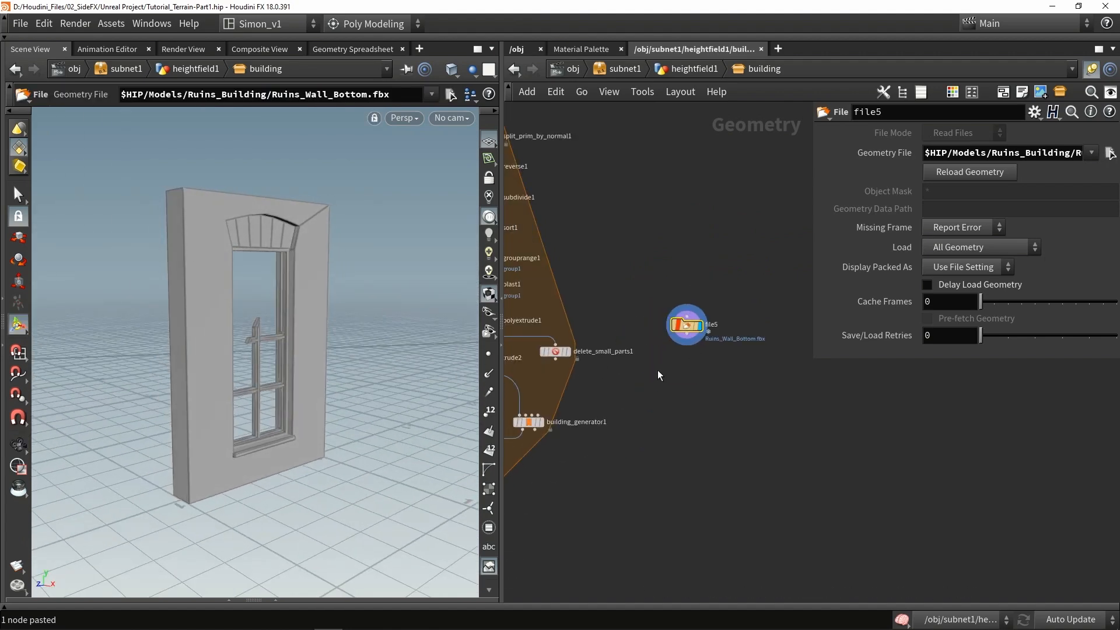
pyautogui.moveTo(668, 366); pyautogui.dragTo(711, 361, button='middle')
pyautogui.scroll(1, 729, 333)
pyautogui.moveTo(729, 322); pyautogui.dragTo(692, 326)
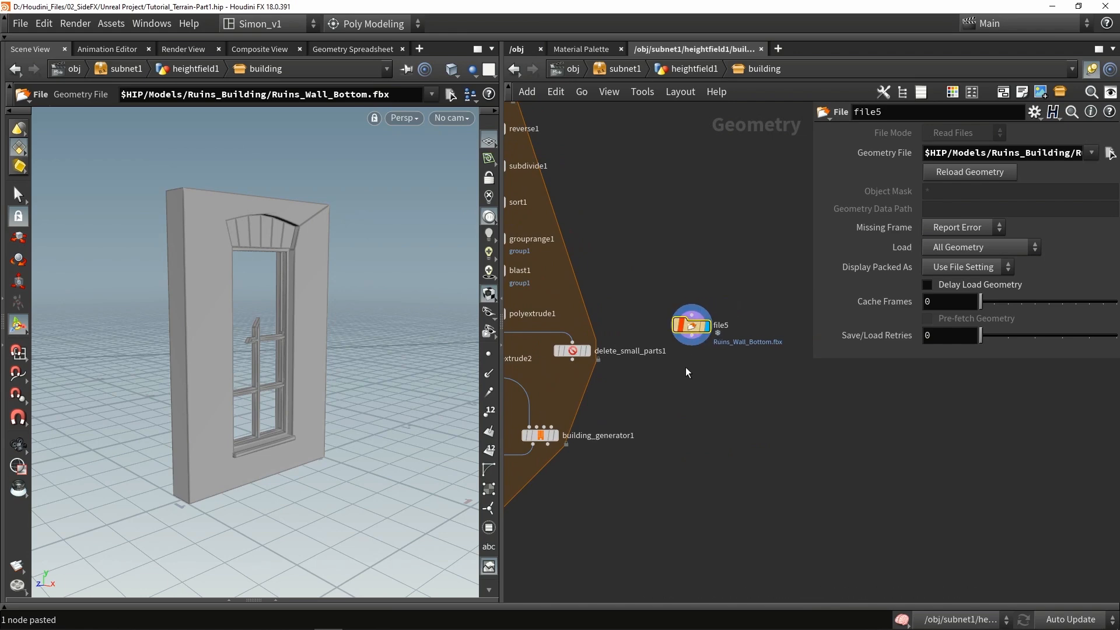
# Add a Labs Building Generator Utility node below file5, connect file5 to its first input, and display it.
pyautogui.moveTo(344, 226); pyautogui.dragTo(294, 386)
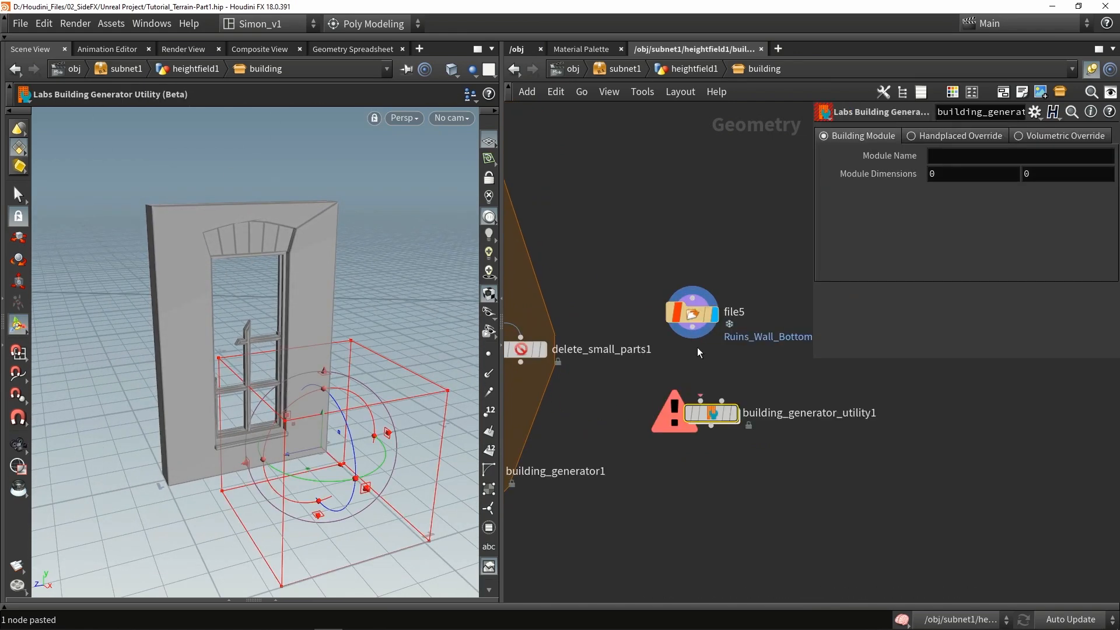
pyautogui.moveTo(692, 328); pyautogui.dragTo(691, 387)
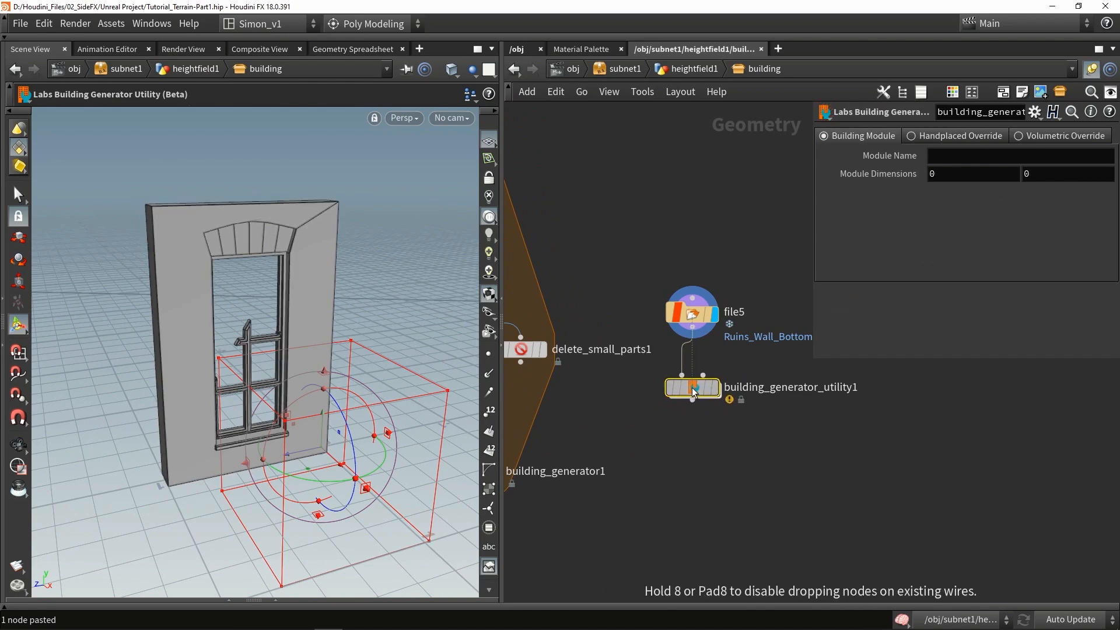
pyautogui.press('r')
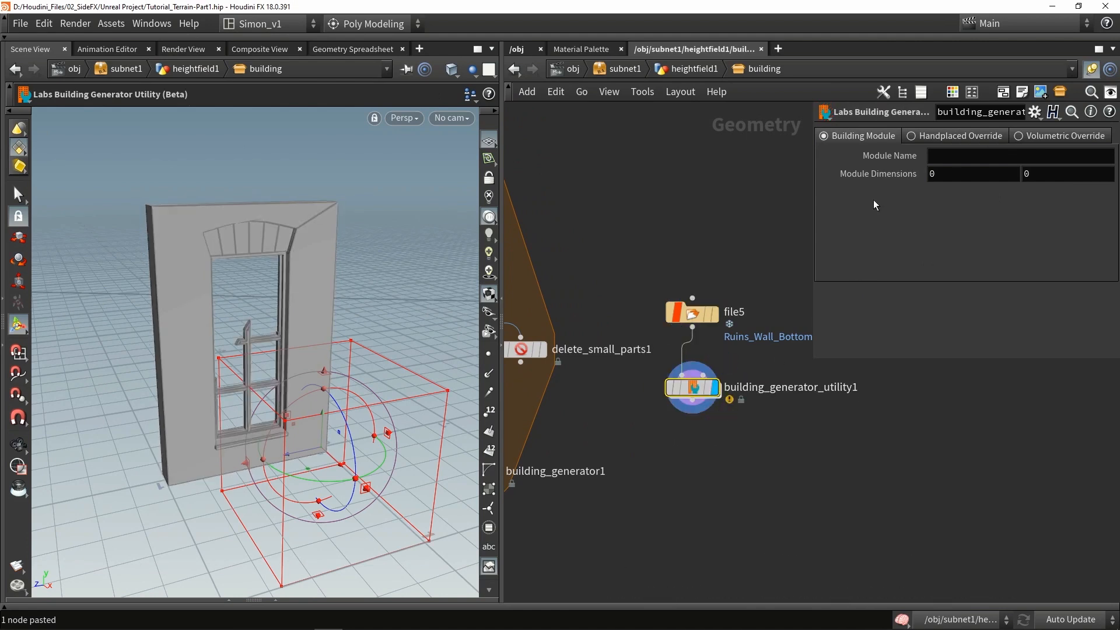
# Set the utility node's Module Name to Wall_Bottom*A.
pyautogui.click(936, 158)
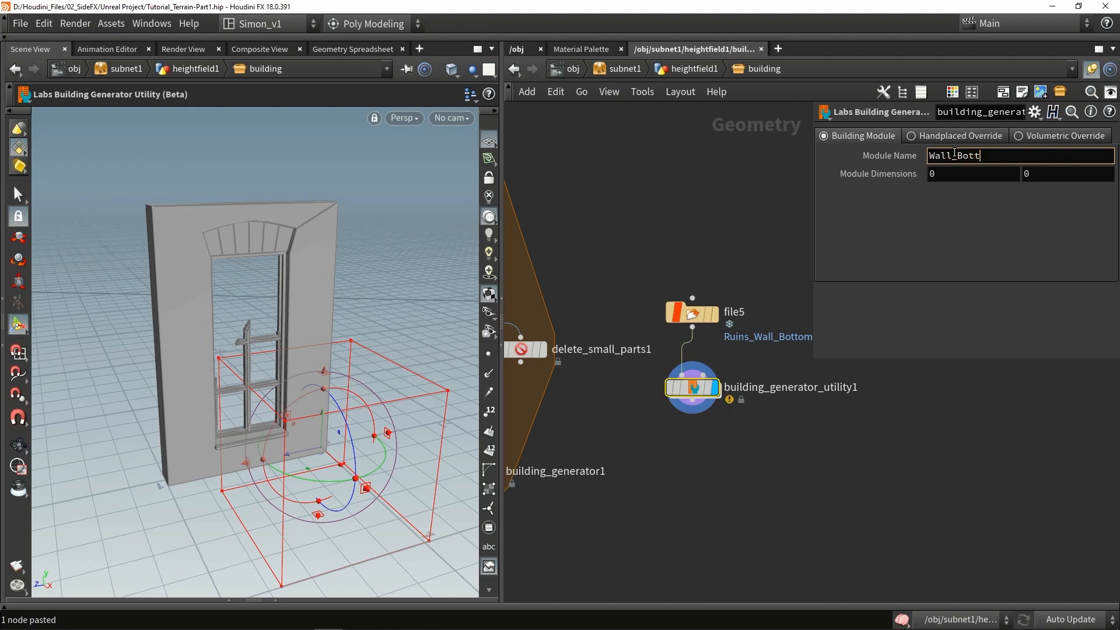
pyautogui.press('Return')
pyautogui.click(999, 157)
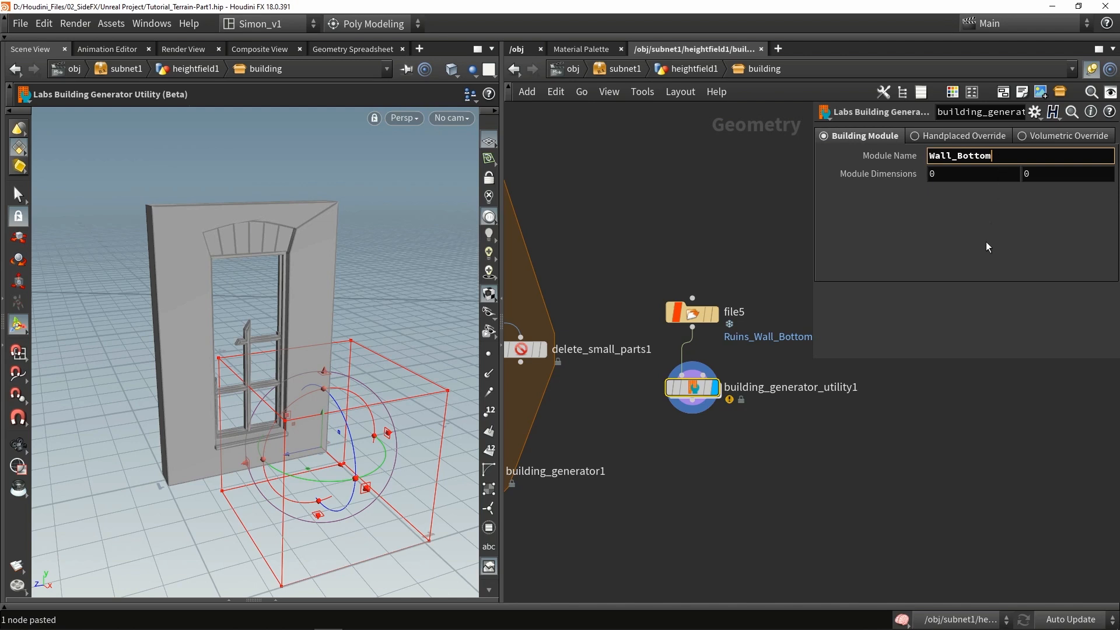
pyautogui.write('*')
pyautogui.write('A')
pyautogui.press('Return')
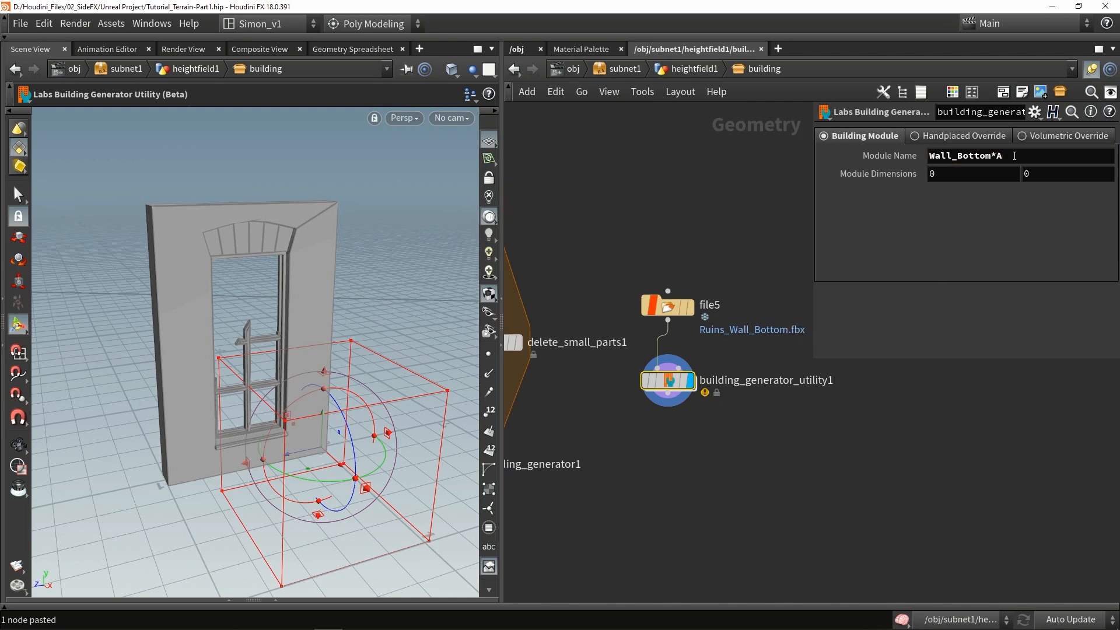
pyautogui.moveTo(667, 380); pyautogui.dragTo(741, 414)
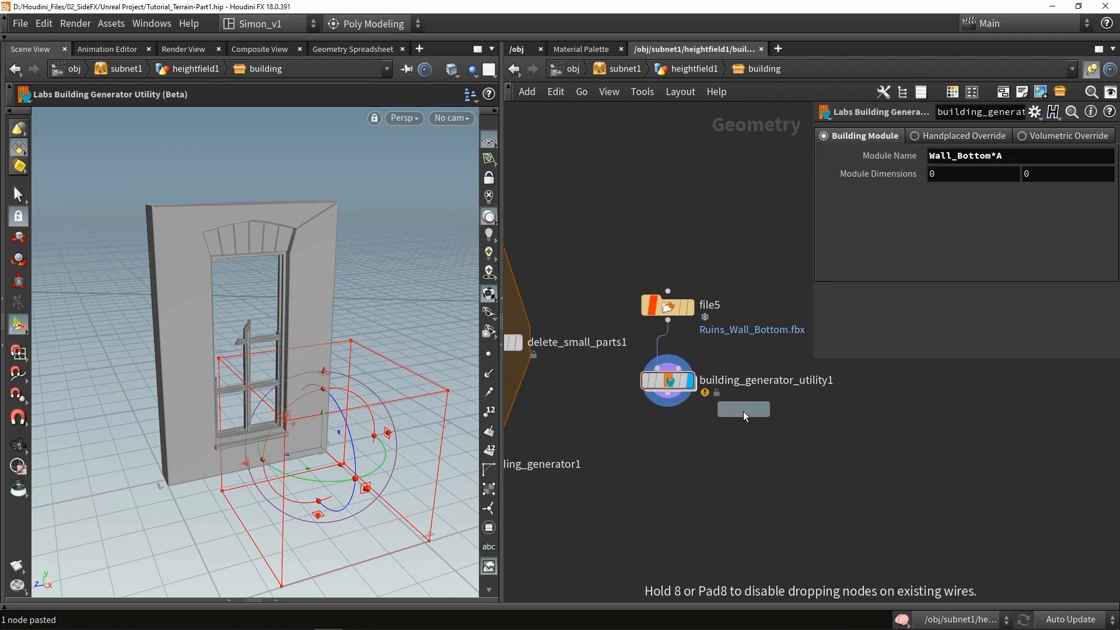
pyautogui.click(766, 411)
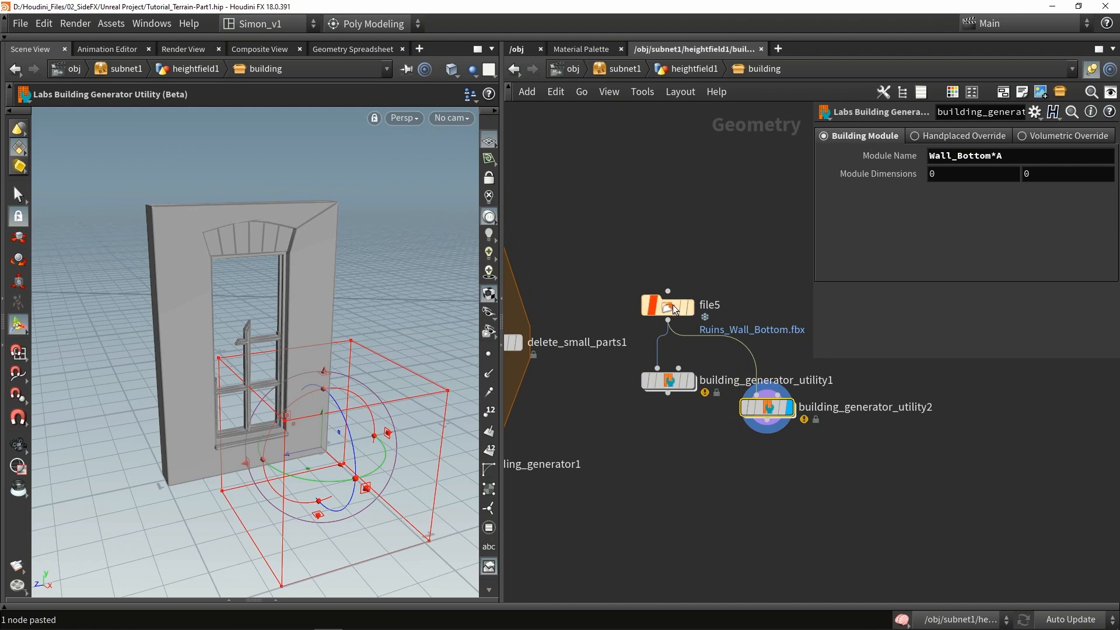
pyautogui.click(1011, 159)
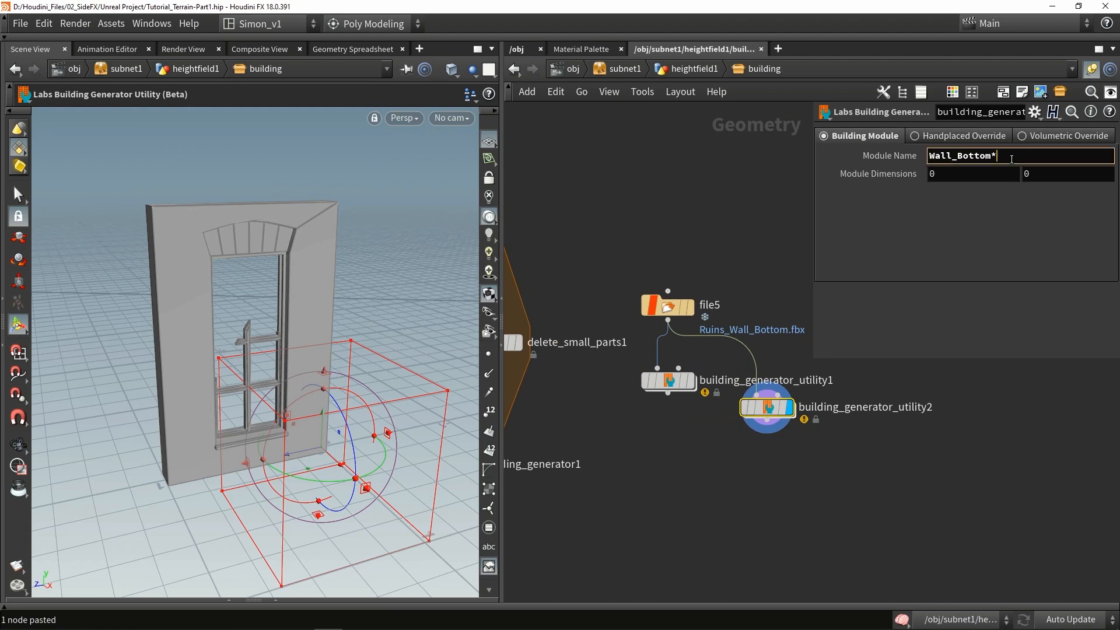
pyautogui.press('Return')
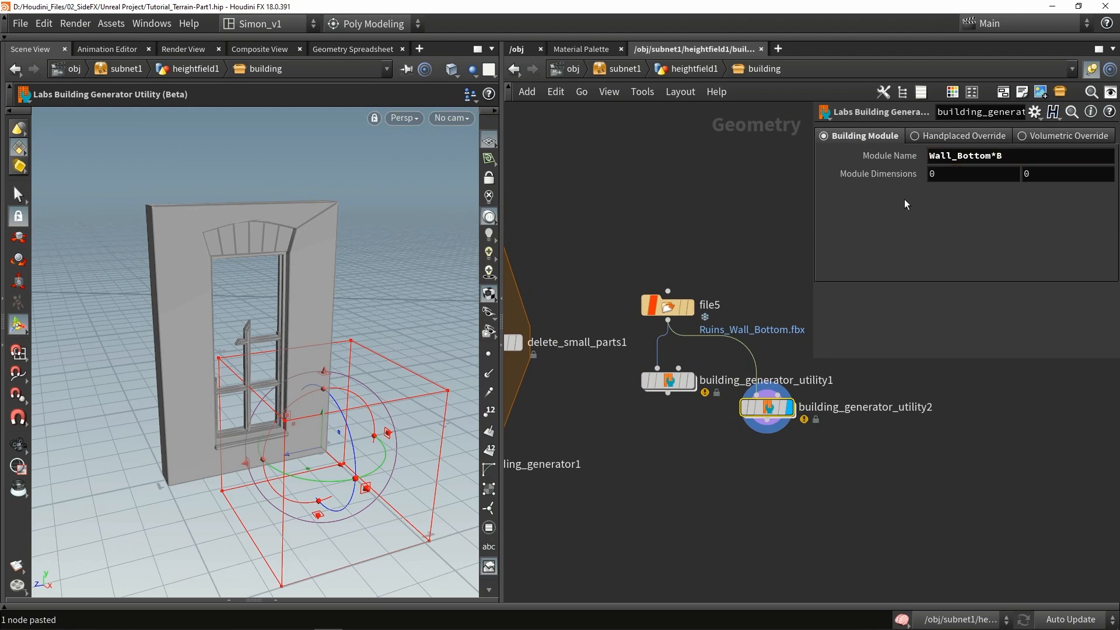
pyautogui.click(999, 155)
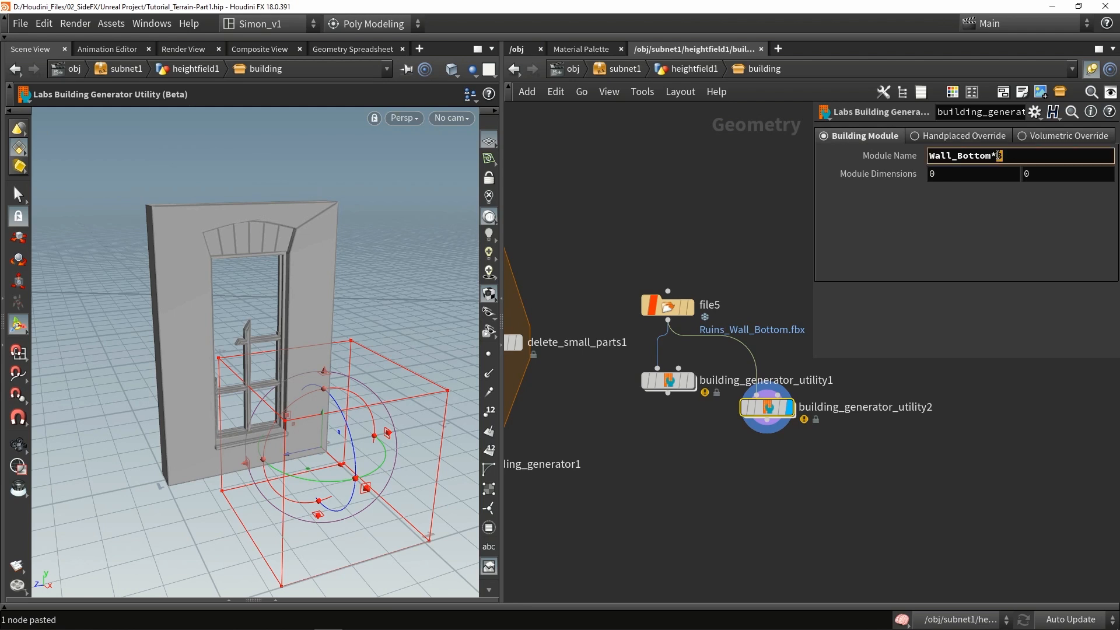
pyautogui.click(772, 410)
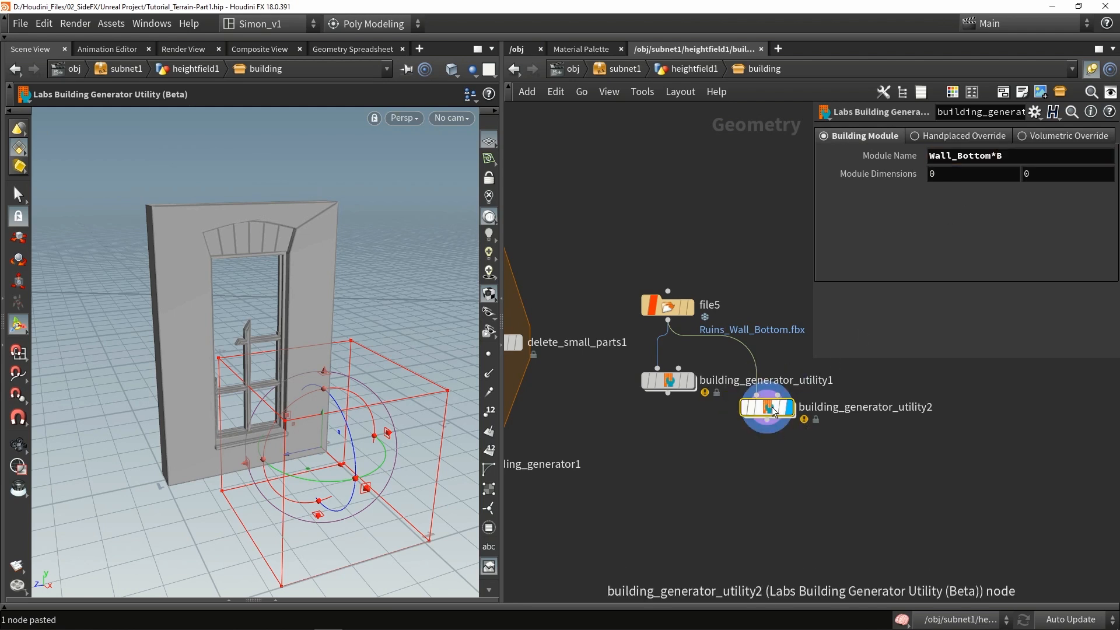
pyautogui.press('Delete')
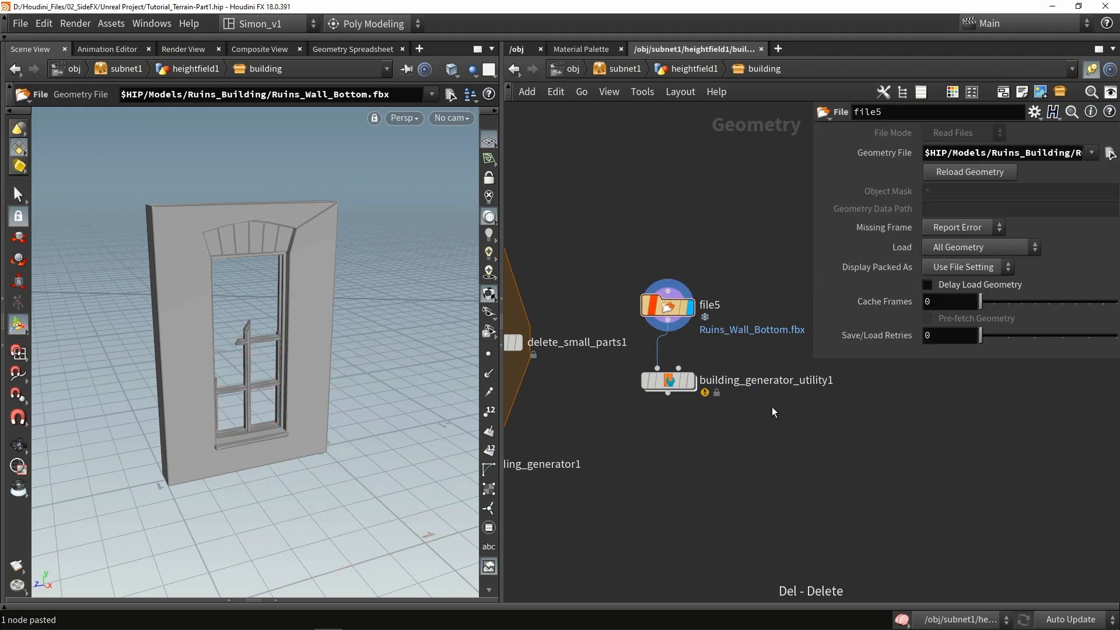
# Display building_generator_utility1 and sort its spreadsheet points by P[x], P[y] and P[z] to examine the wall module's extents.
pyautogui.click(671, 385)
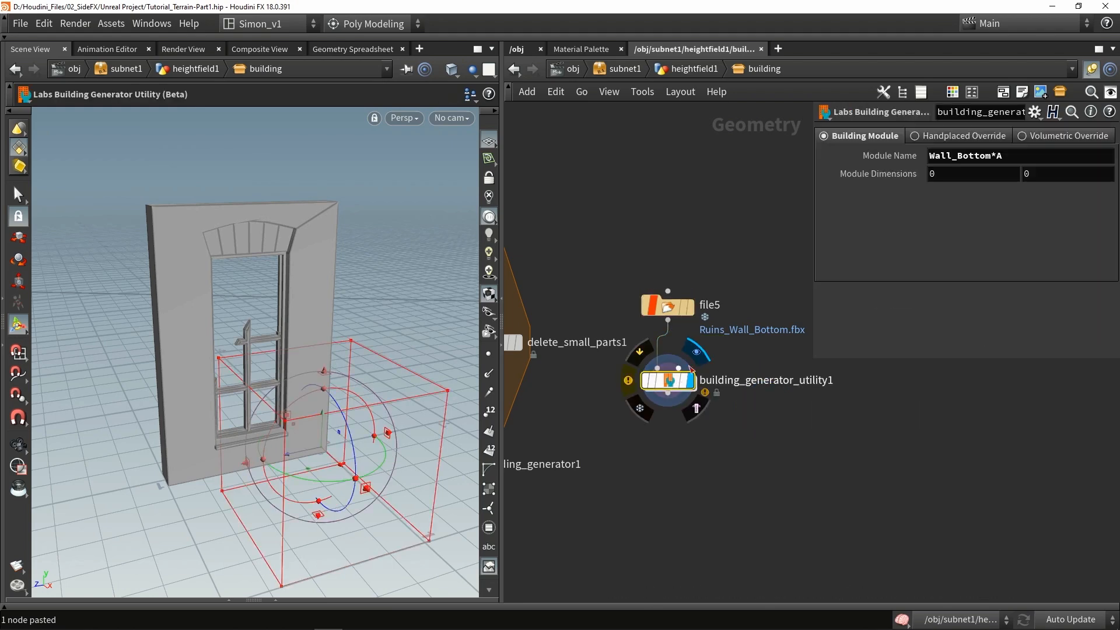
pyautogui.click(1035, 175)
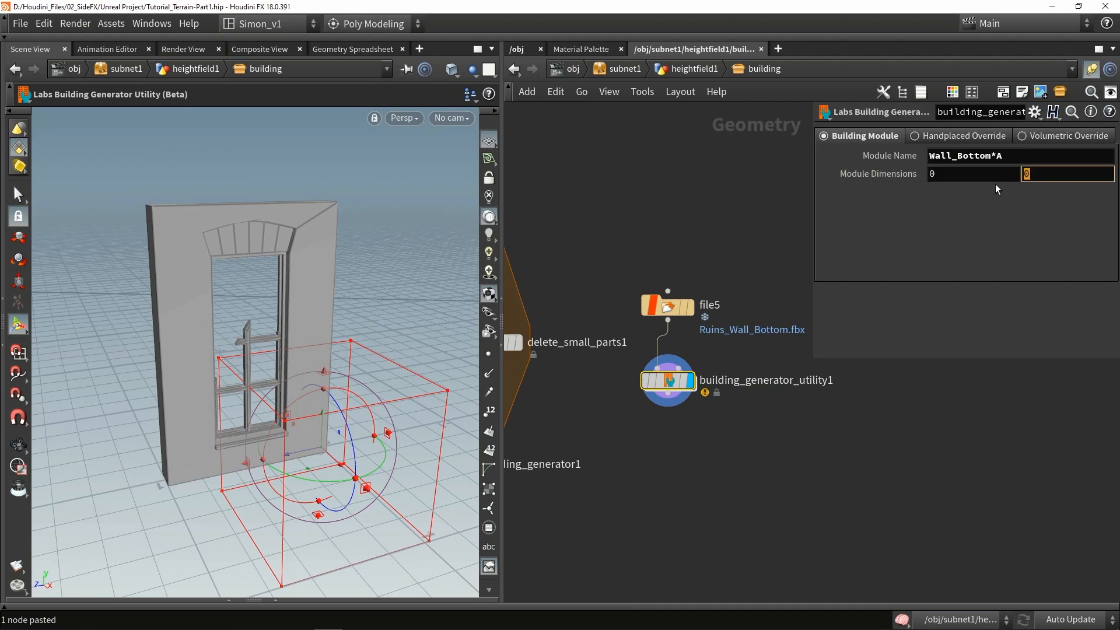
pyautogui.click(229, 599)
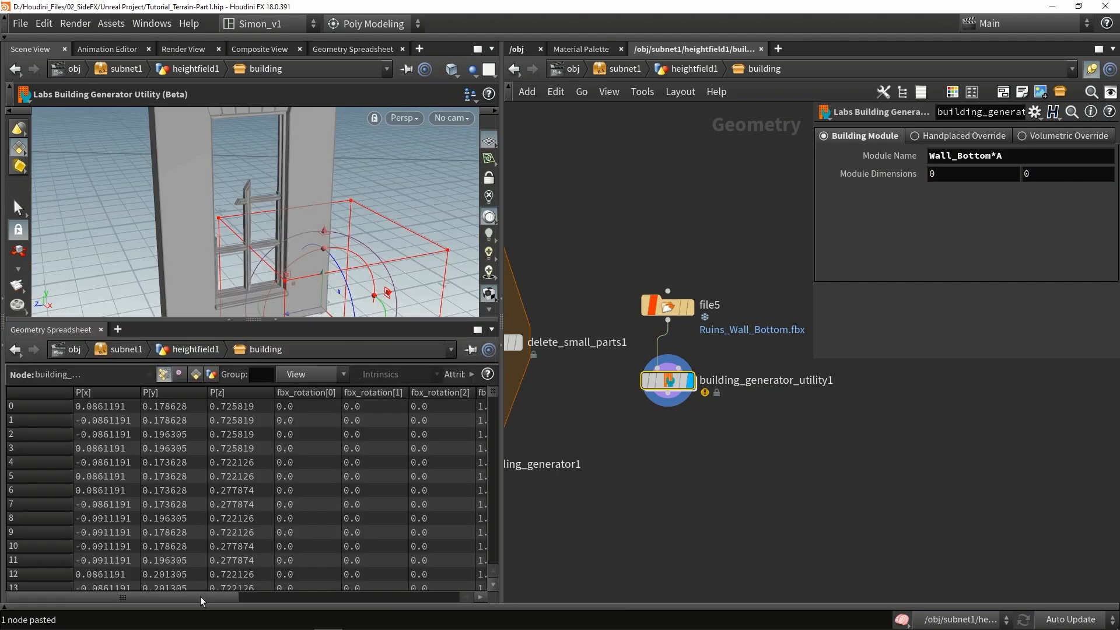
pyautogui.click(113, 392)
pyautogui.click(176, 394)
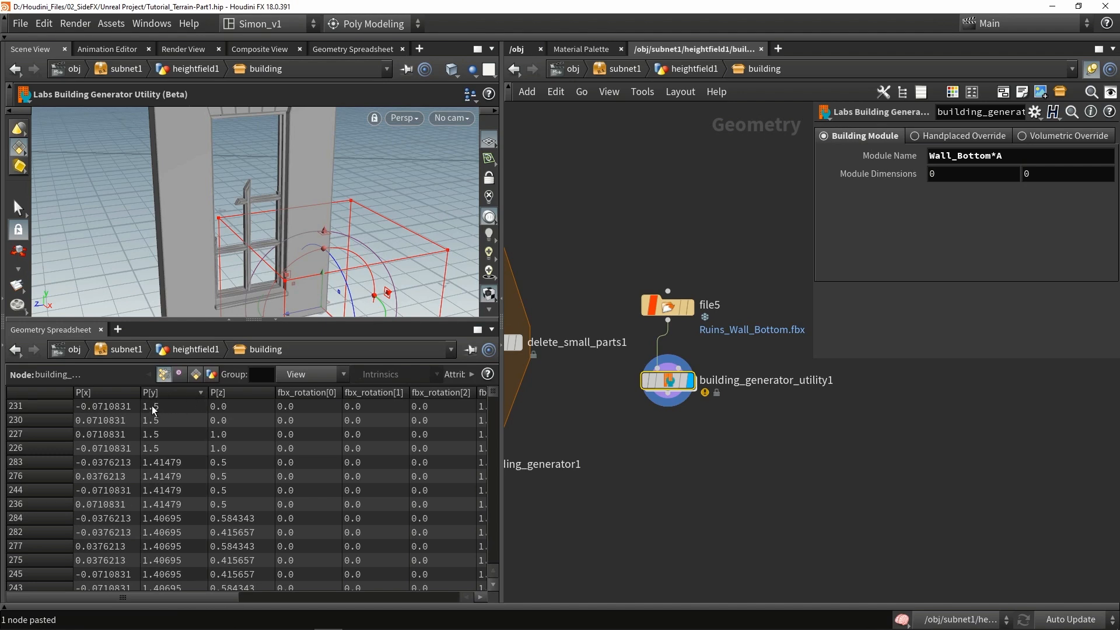
pyautogui.click(222, 395)
pyautogui.keyDown('alt'); pyautogui.moveTo(267, 262); pyautogui.dragTo(243, 265); pyautogui.keyUp('alt')
pyautogui.scroll(-3, 243, 265)
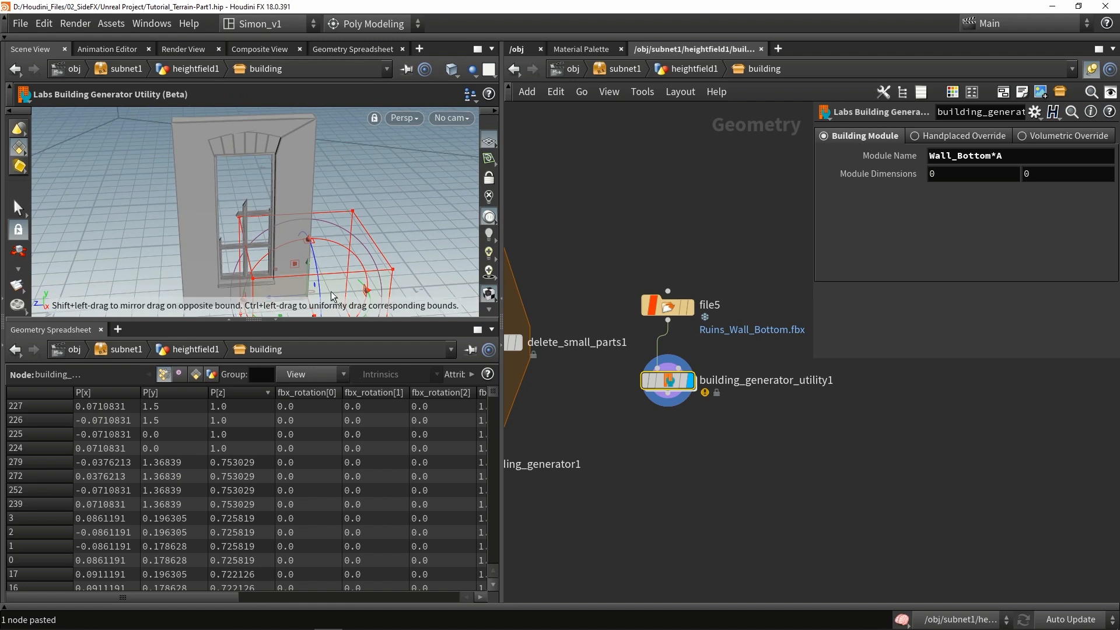
# Set the utility node's Module Dimensions to 1 and 1.5.
pyautogui.click(975, 173)
pyautogui.write('1')
pyautogui.press('Tab')
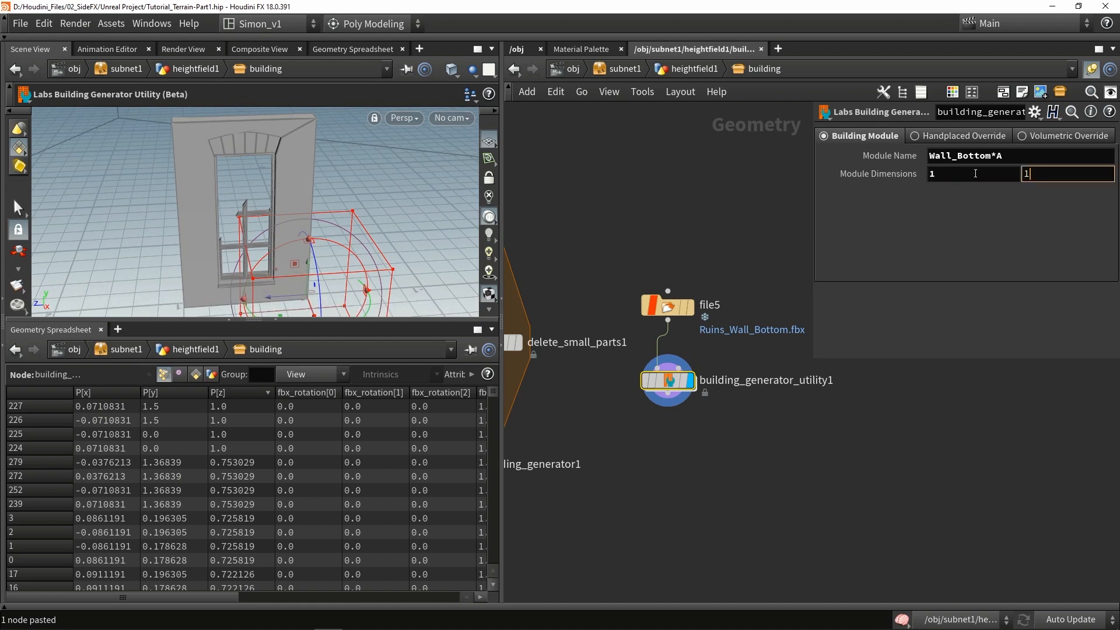
pyautogui.press('Return')
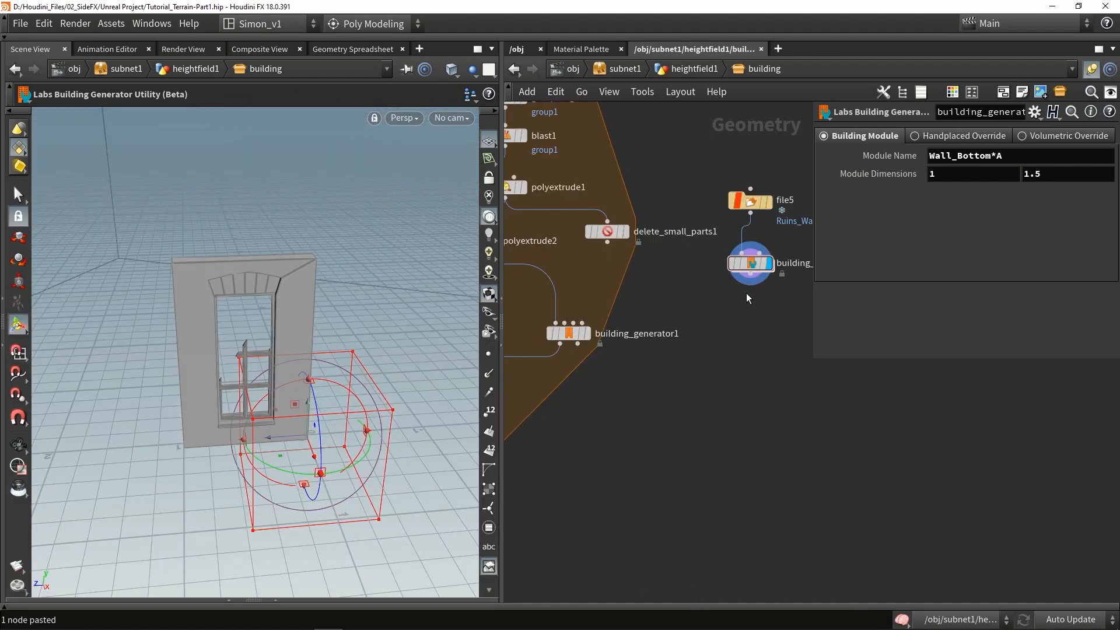
# Connect the utility node's output to building_generator1's second input and display building_generator1.
pyautogui.click(751, 275)
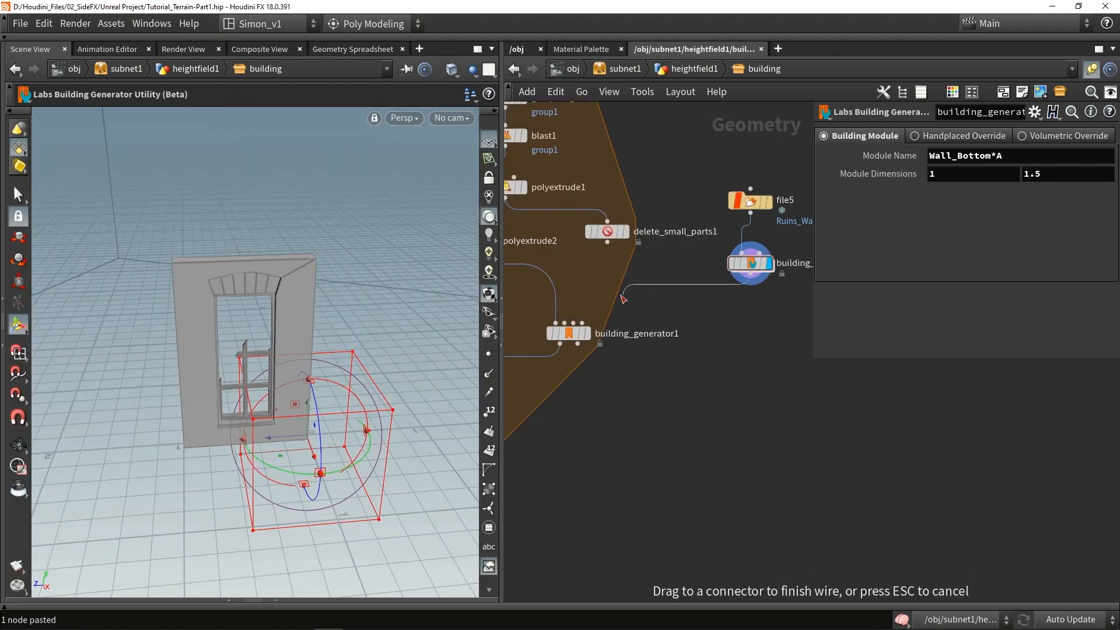
pyautogui.click(565, 322)
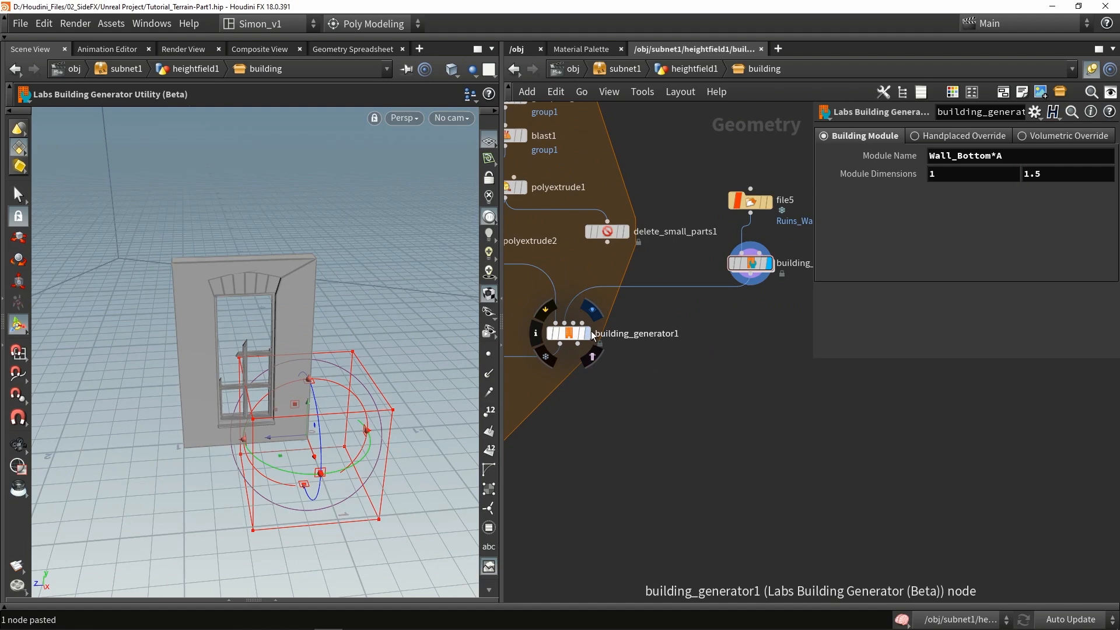
pyautogui.click(586, 333)
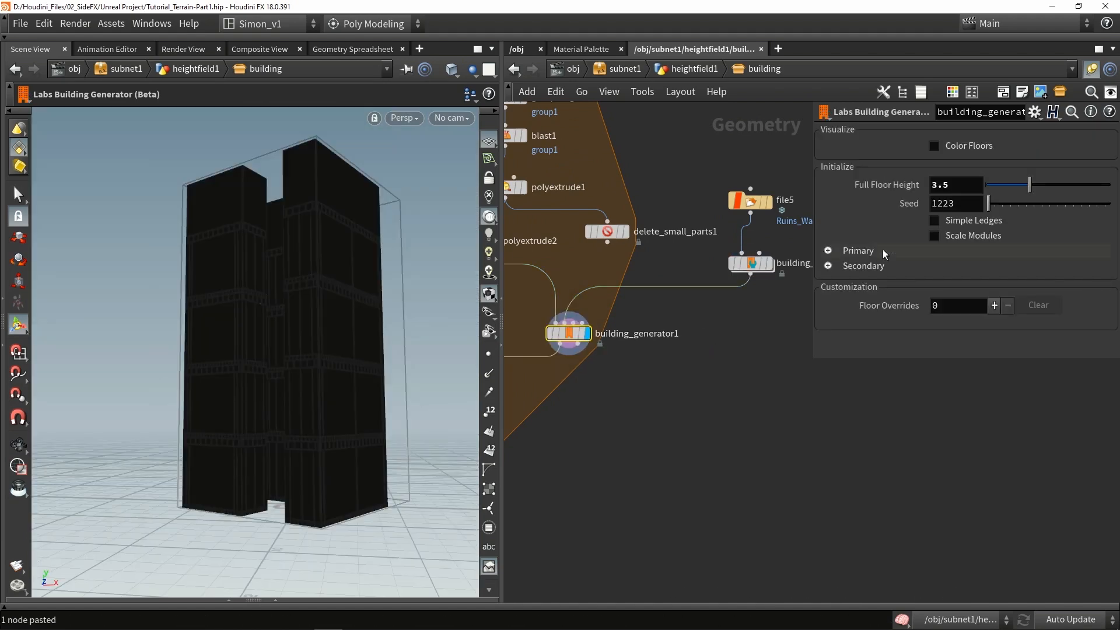
# Copy the utility node's module name, Wall_Bottom*A, into the building generator's primary Facade Module Pattern.
pyautogui.click(828, 251)
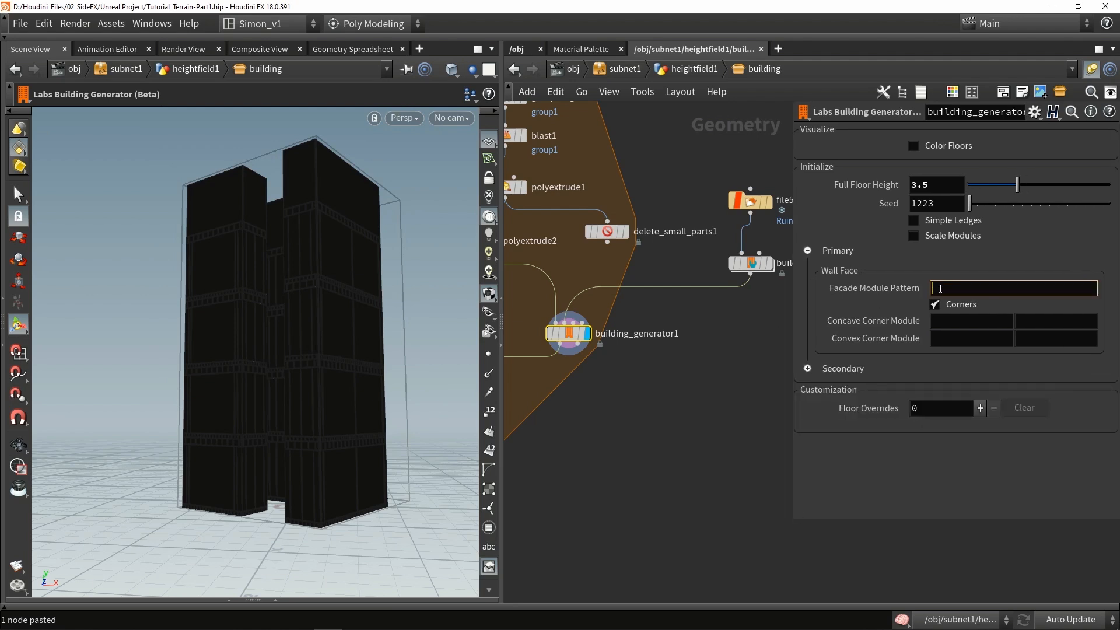
pyautogui.click(750, 263)
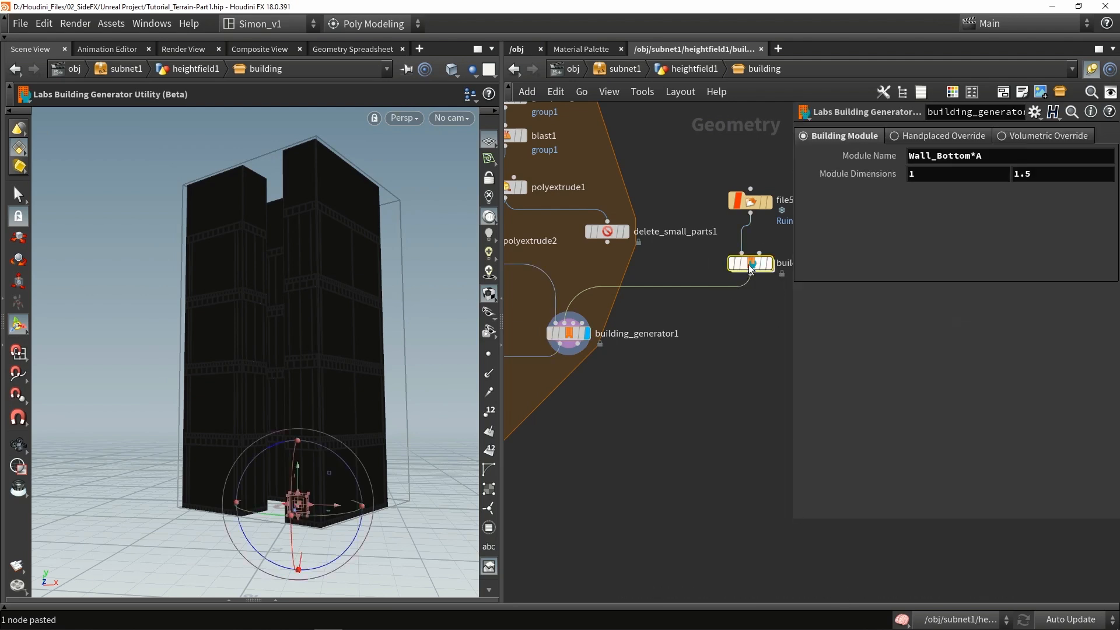
pyautogui.moveTo(1007, 160); pyautogui.dragTo(877, 155)
pyautogui.hotkey('ctrl', 'c')
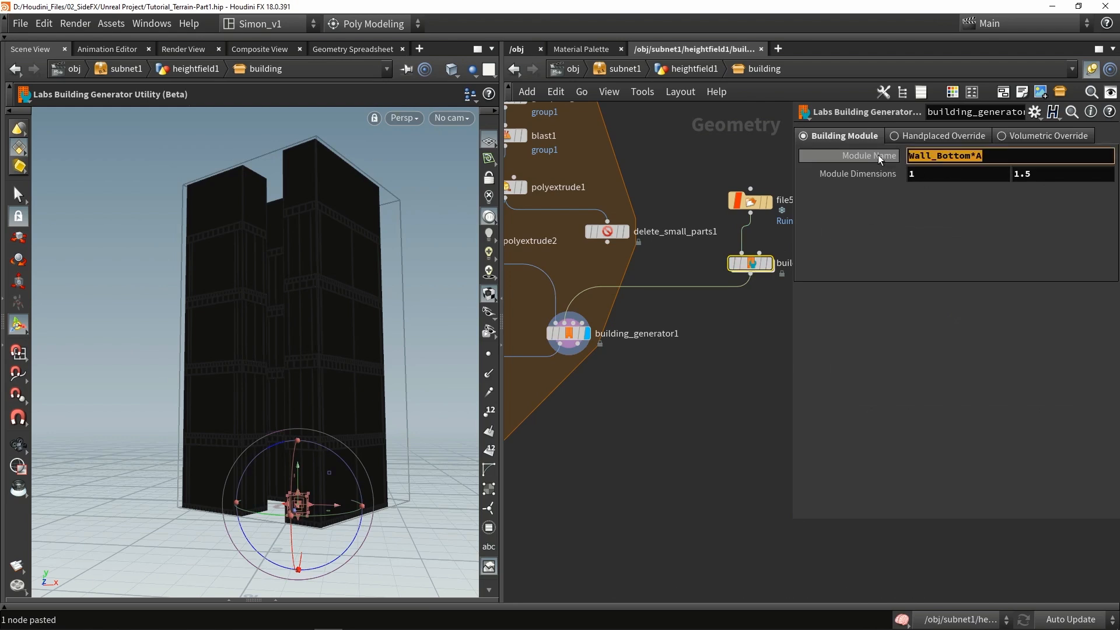
pyautogui.click(568, 332)
pyautogui.click(991, 287)
pyautogui.hotkey('ctrl', 'v')
pyautogui.press('Return')
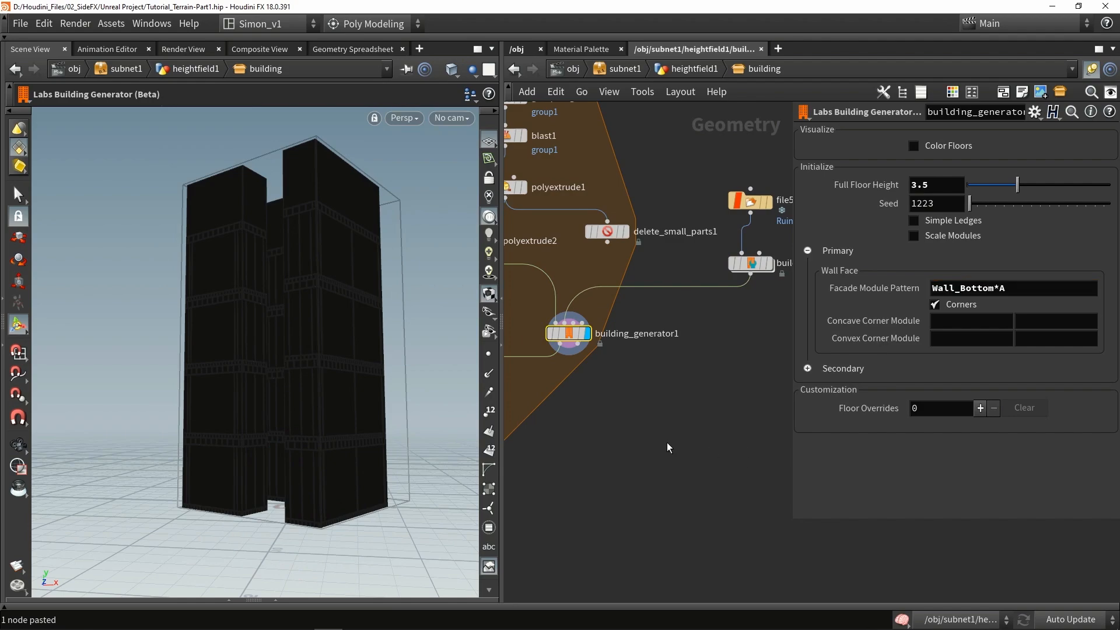
pyautogui.keyDown('alt'); pyautogui.moveTo(407, 407); pyautogui.dragTo(326, 349); pyautogui.keyUp('alt')
pyautogui.keyDown('alt'); pyautogui.moveTo(382, 330); pyautogui.dragTo(232, 341, button='middle'); pyautogui.keyUp('alt')
pyautogui.moveTo(232, 340); pyautogui.dragTo(278, 357)
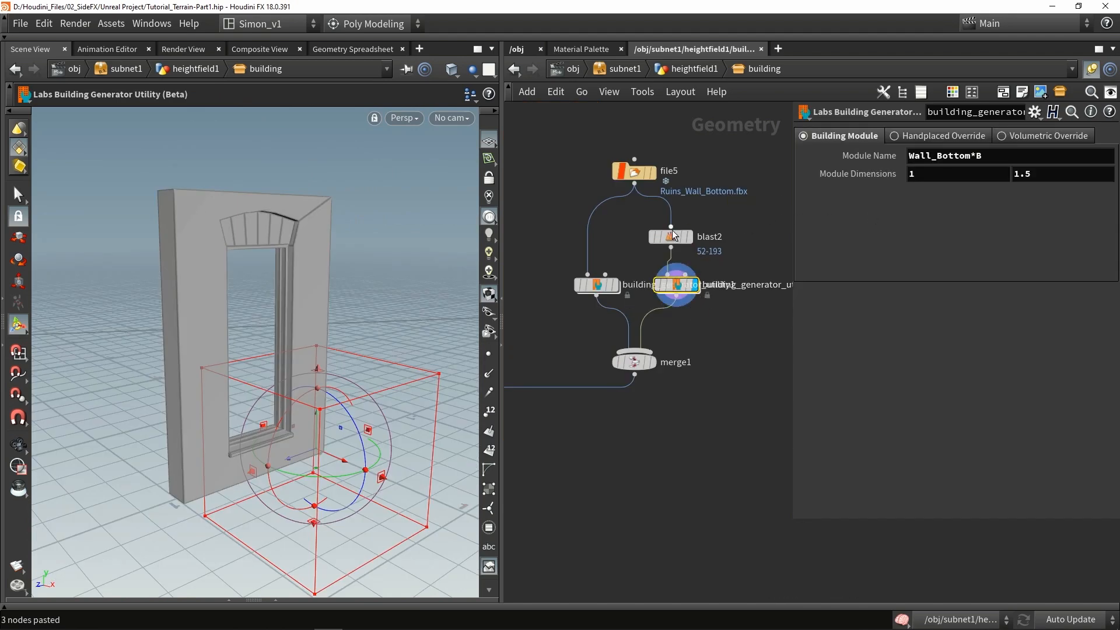
# Compare the Wall_Bottom*A and Wall_Bottom*B modules by displaying their utility nodes in turn.
pyautogui.moveTo(981, 156); pyautogui.dragTo(957, 156)
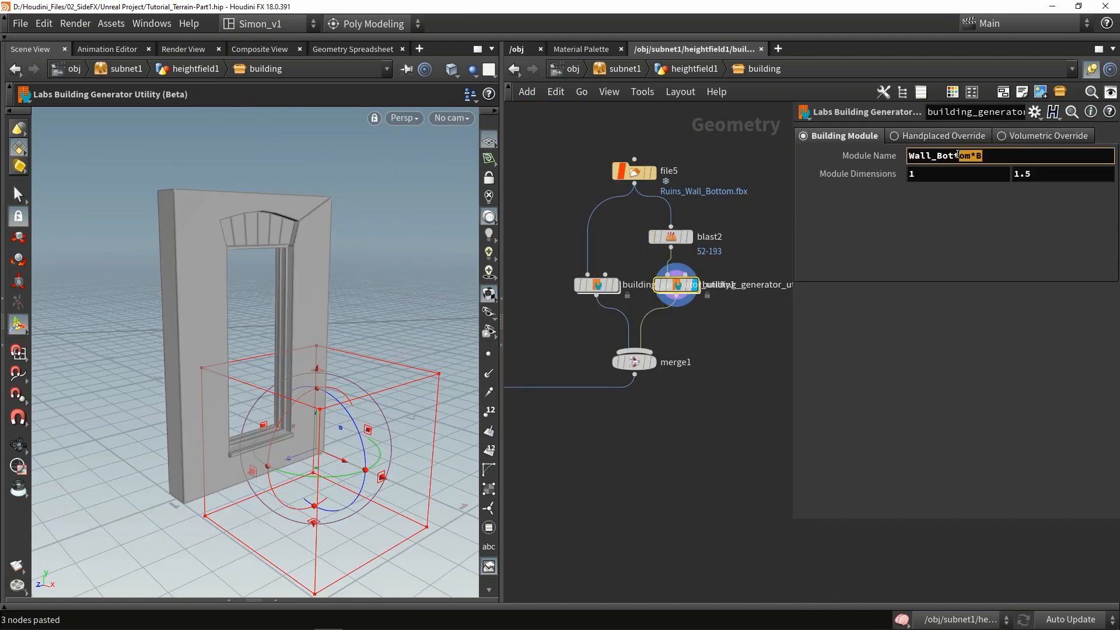
pyautogui.click(727, 418)
pyautogui.keyDown('alt'); pyautogui.moveTo(305, 387); pyautogui.dragTo(222, 322); pyautogui.keyUp('alt')
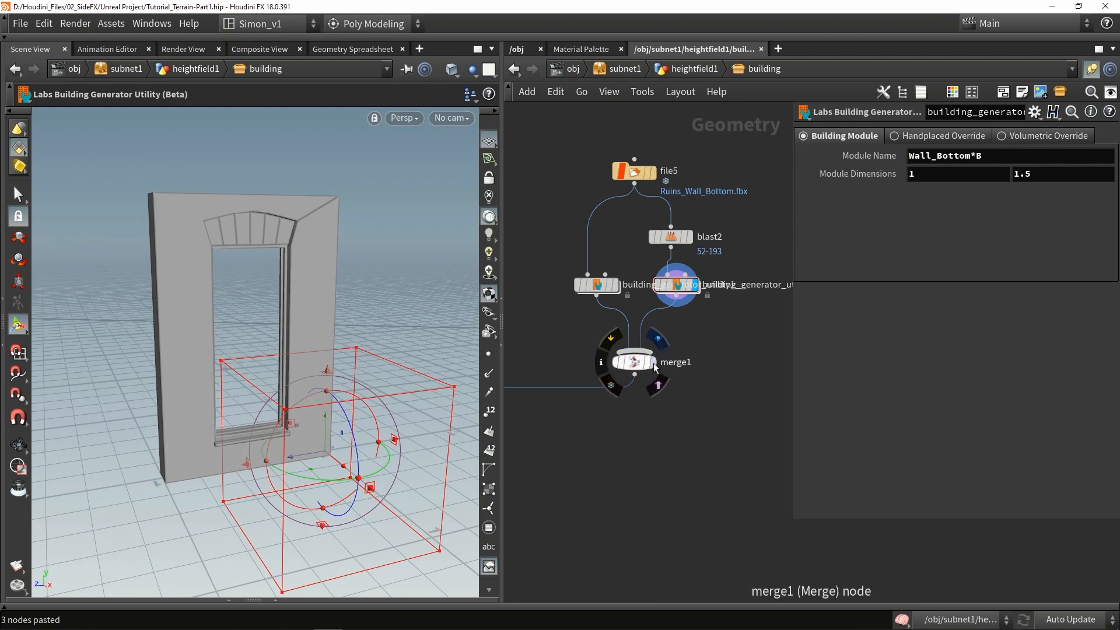
pyautogui.click(613, 284)
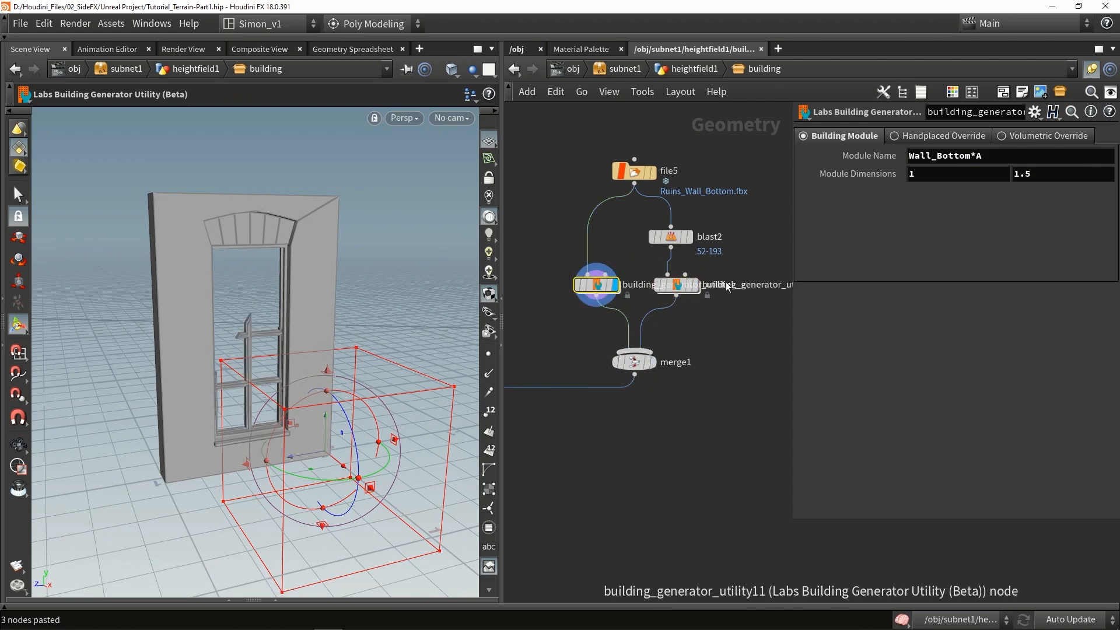
pyautogui.click(694, 284)
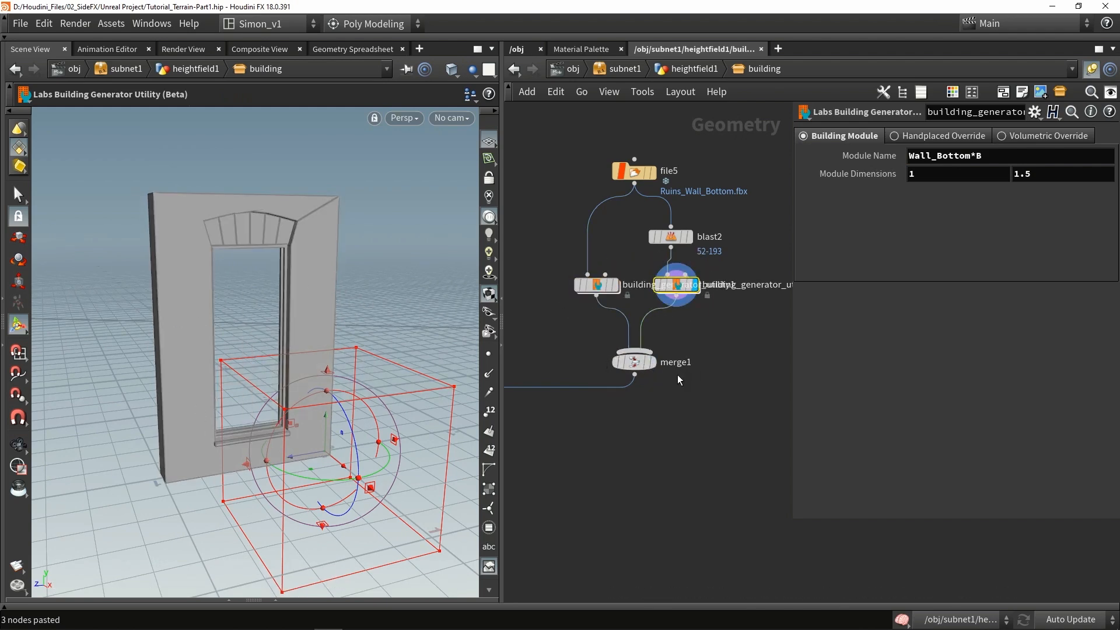
# Display and frame building_generator1, and examine how the Wall_Bottom* pattern distributes the window modules across the facades.
pyautogui.moveTo(680, 426); pyautogui.dragTo(802, 397, button='middle')
pyautogui.moveTo(607, 408); pyautogui.dragTo(700, 412, button='middle')
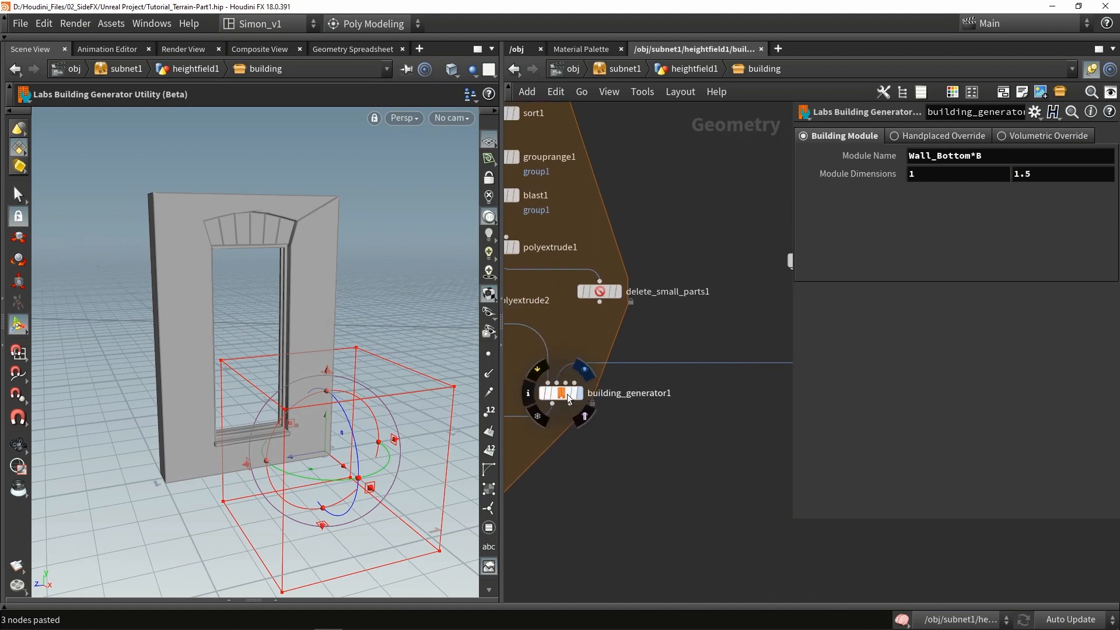
pyautogui.click(562, 393)
pyautogui.hotkey('space', 'g')
pyautogui.keyDown('alt'); pyautogui.moveTo(350, 390); pyautogui.dragTo(263, 375); pyautogui.keyUp('alt')
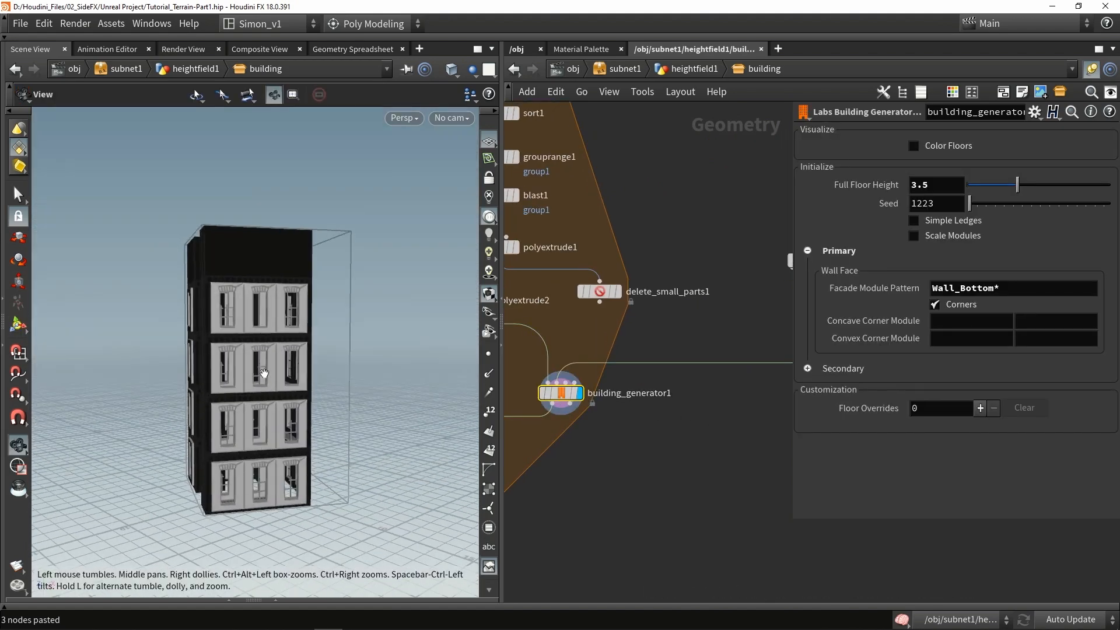
pyautogui.keyDown('alt'); pyautogui.moveTo(263, 375); pyautogui.dragTo(311, 367, button='right'); pyautogui.keyUp('alt')
pyautogui.keyDown('alt'); pyautogui.moveTo(311, 367); pyautogui.dragTo(333, 325); pyautogui.keyUp('alt')
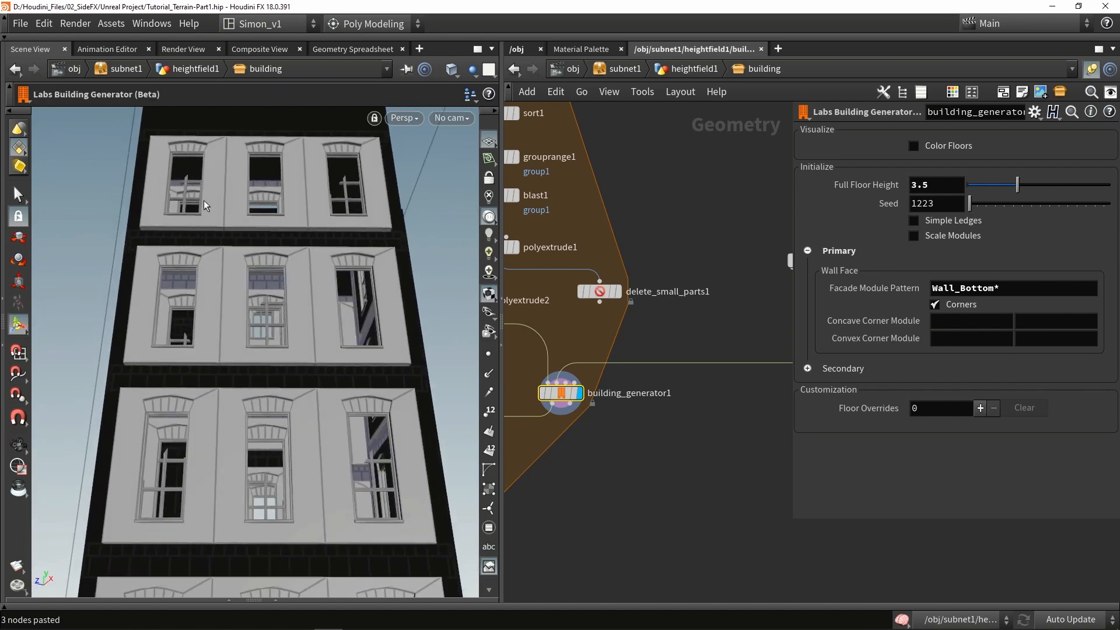
pyautogui.doubleClick(1003, 292)
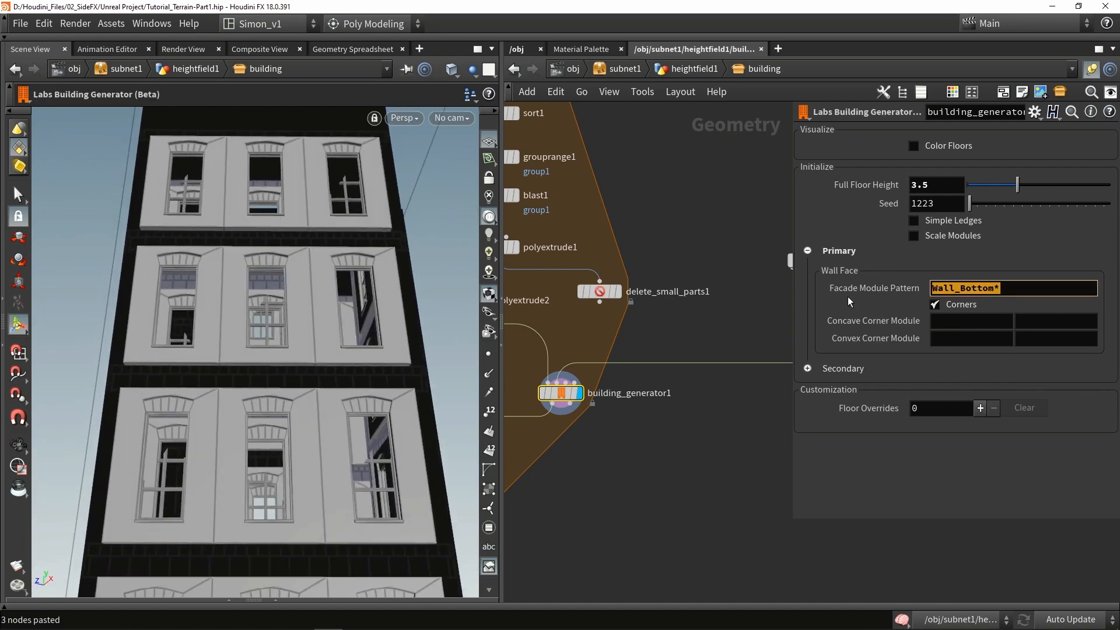
pyautogui.keyDown('alt'); pyautogui.moveTo(252, 393); pyautogui.dragTo(341, 397); pyautogui.keyUp('alt')
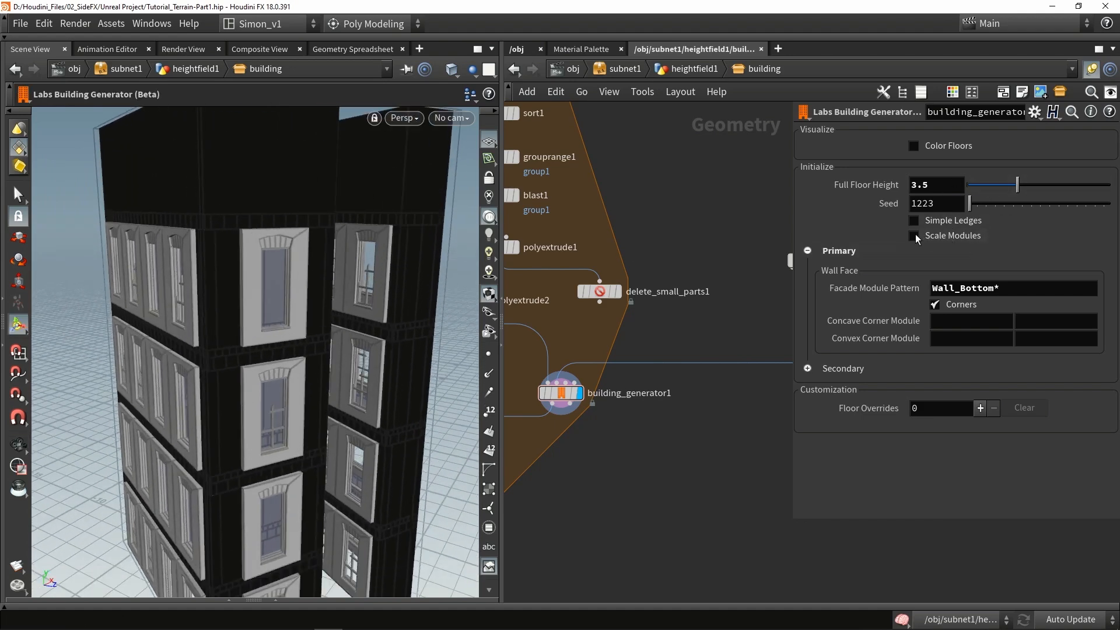
# Enable Scale Modules on building_generator1 and inspect how the wall modules fit on the building's different faces.
pyautogui.click(956, 234)
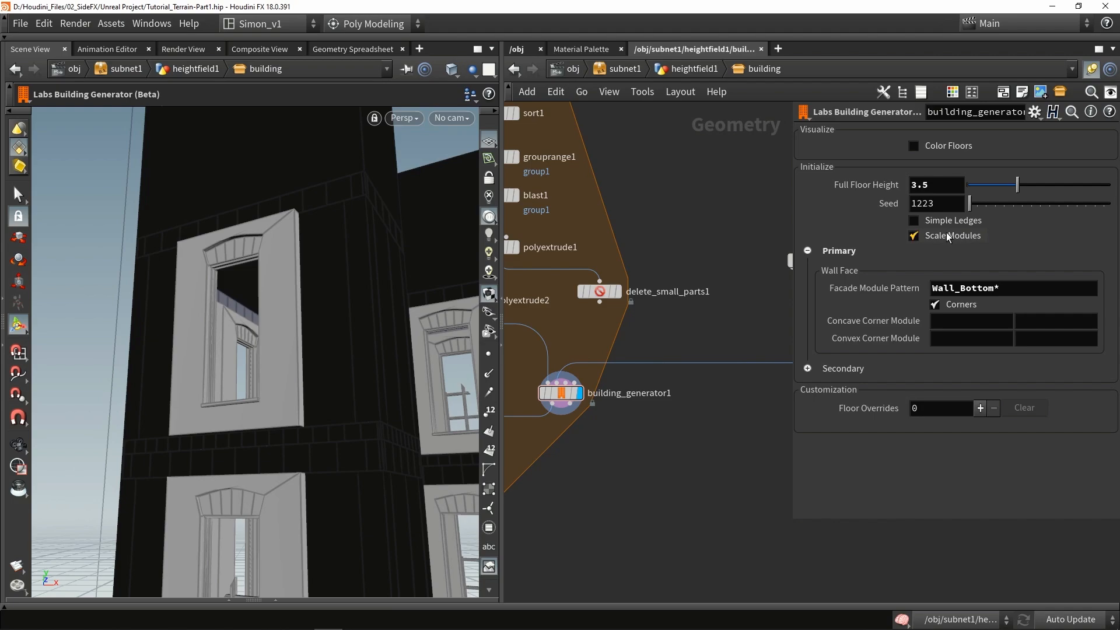
pyautogui.keyDown('alt'); pyautogui.moveTo(405, 287); pyautogui.dragTo(327, 299); pyautogui.keyUp('alt')
pyautogui.keyDown('alt'); pyautogui.moveTo(327, 299); pyautogui.dragTo(350, 372, button='right'); pyautogui.keyUp('alt')
pyautogui.keyDown('alt'); pyautogui.moveTo(349, 372); pyautogui.dragTo(311, 320); pyautogui.keyUp('alt')
pyautogui.keyDown('alt'); pyautogui.moveTo(231, 308); pyautogui.dragTo(317, 318); pyautogui.keyUp('alt')
pyautogui.keyDown('alt'); pyautogui.moveTo(86, 277); pyautogui.dragTo(173, 283); pyautogui.keyUp('alt')
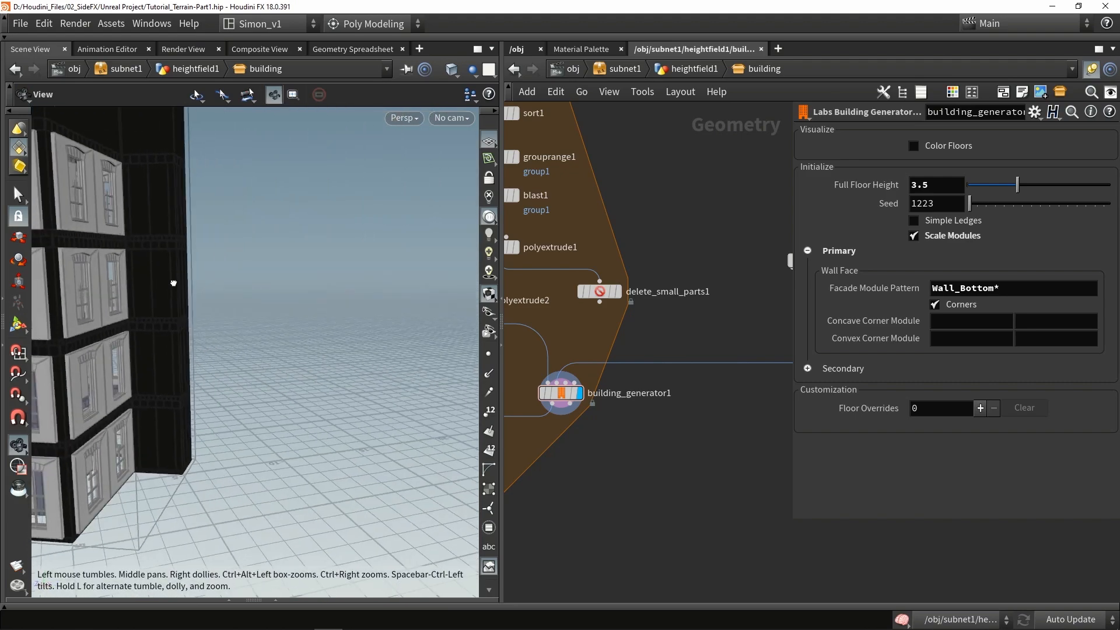
pyautogui.keyDown('alt'); pyautogui.moveTo(199, 283); pyautogui.dragTo(340, 280, button='middle'); pyautogui.keyUp('alt')
pyautogui.keyDown('alt'); pyautogui.moveTo(339, 280); pyautogui.dragTo(294, 413); pyautogui.keyUp('alt')
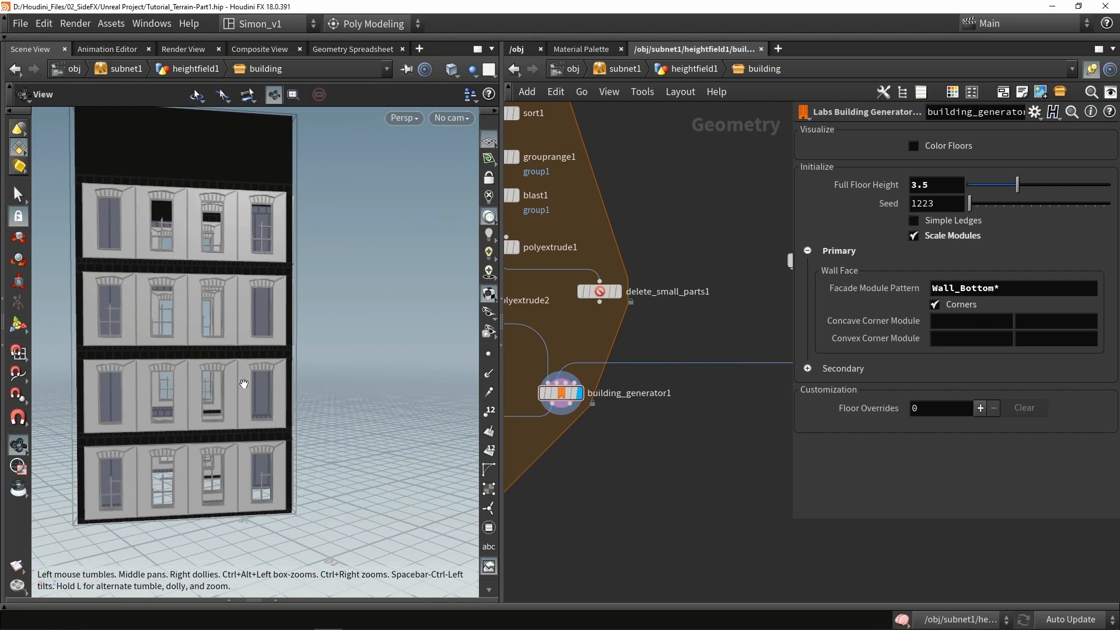
pyautogui.keyDown('alt'); pyautogui.moveTo(244, 385); pyautogui.dragTo(217, 390, button='right'); pyautogui.keyUp('alt')
pyautogui.keyDown('alt'); pyautogui.moveTo(217, 391); pyautogui.dragTo(187, 380); pyautogui.keyUp('alt')
pyautogui.keyDown('alt'); pyautogui.moveTo(187, 380); pyautogui.dragTo(228, 350, button='right'); pyautogui.keyUp('alt')
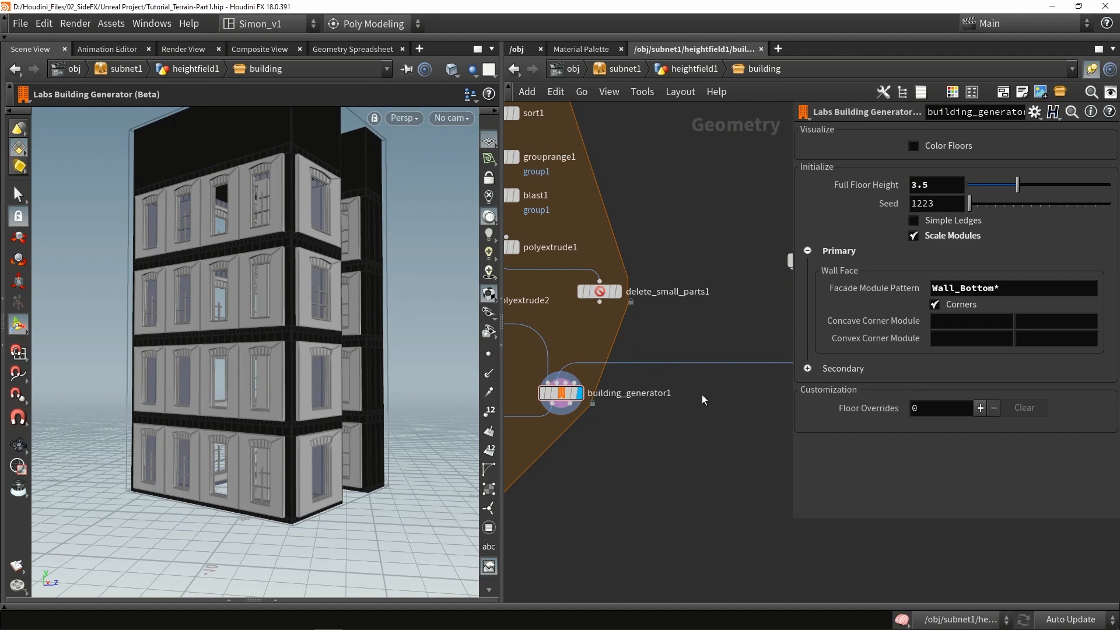
# Examine the generated building from several sides to see how its wall, corner and ledge modules fit together.
pyautogui.keyDown('alt'); pyautogui.moveTo(334, 395); pyautogui.dragTo(402, 399); pyautogui.keyUp('alt')
pyautogui.keyDown('alt'); pyautogui.moveTo(192, 422); pyautogui.dragTo(217, 429); pyautogui.keyUp('alt')
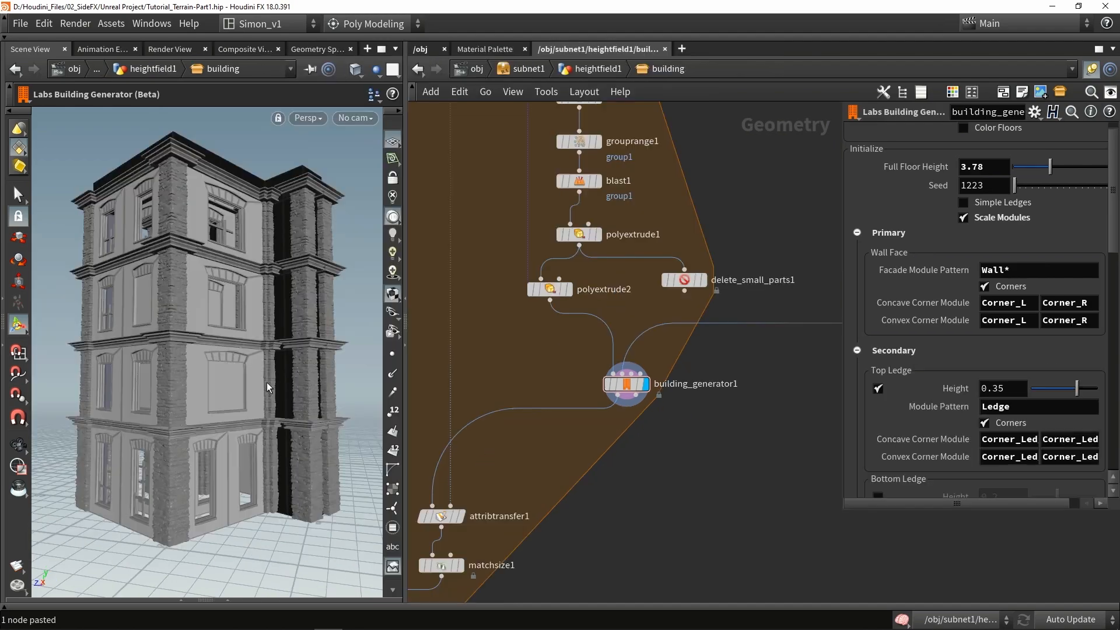
pyautogui.press('Escape')
pyautogui.moveTo(268, 387); pyautogui.dragTo(245, 376)
pyautogui.press('Return')
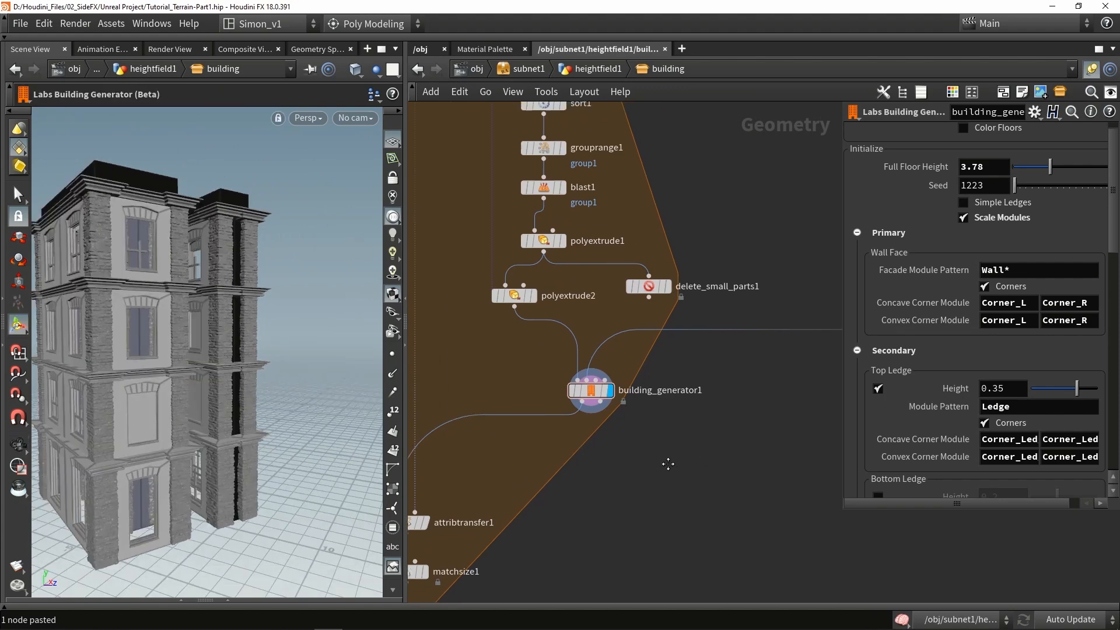
# Inspect the Ruins_Wall_Bottom.fbx module in file12 and the building generator utility nodes it feeds.
pyautogui.scroll(-5, 715, 448)
pyautogui.moveTo(716, 448); pyautogui.dragTo(534, 476, button='middle')
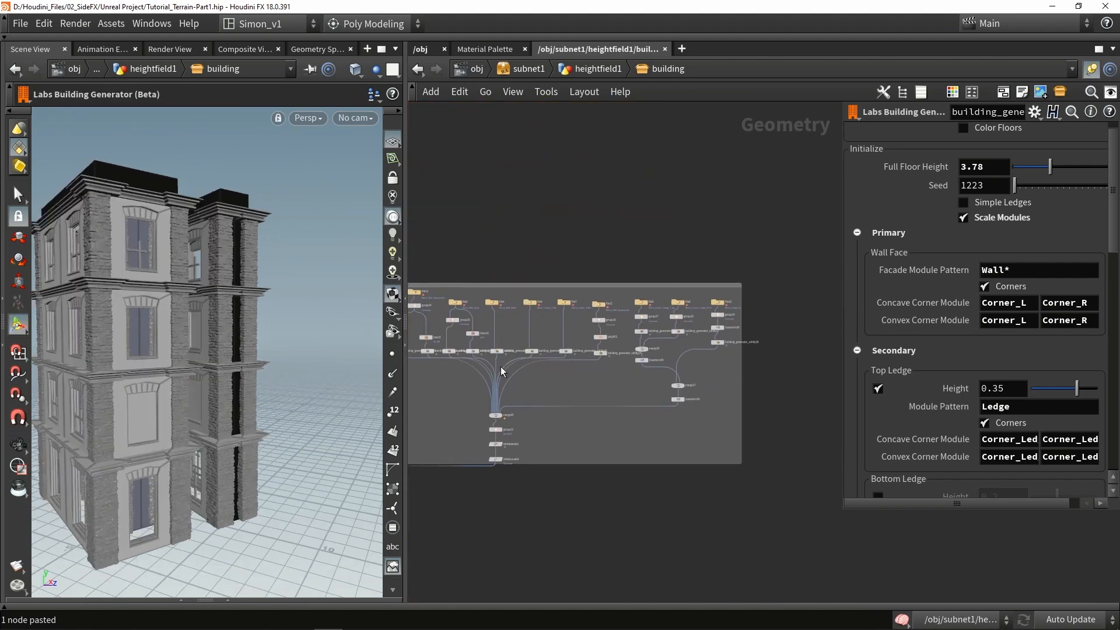
pyautogui.scroll(6, 501, 366)
pyautogui.moveTo(500, 367); pyautogui.dragTo(585, 461, button='middle')
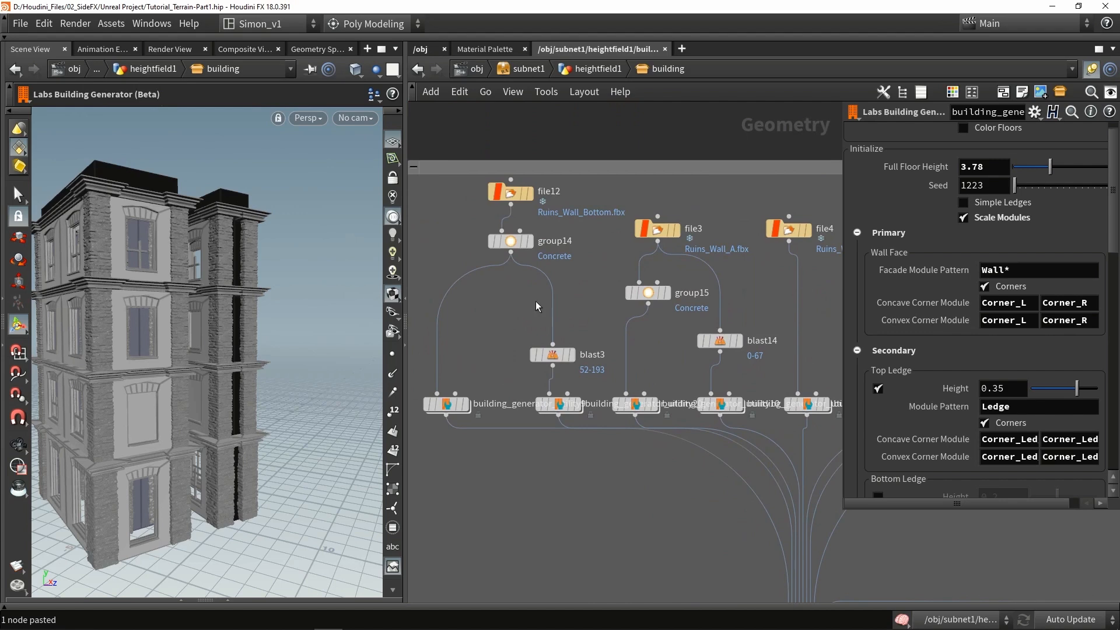
pyautogui.click(532, 197)
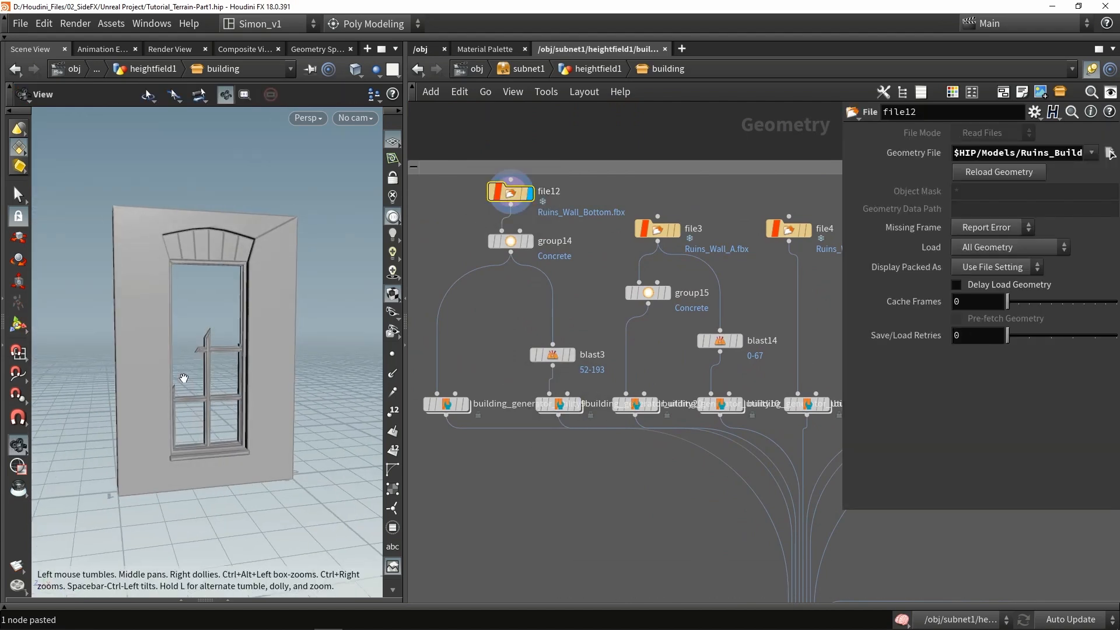
pyautogui.click(447, 405)
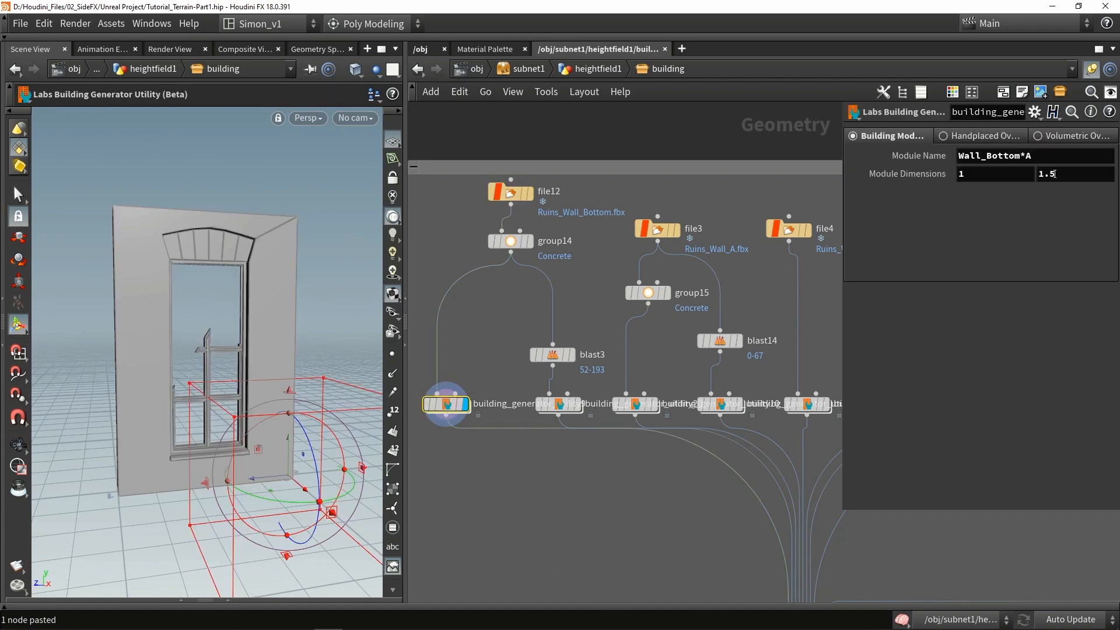
pyautogui.click(577, 403)
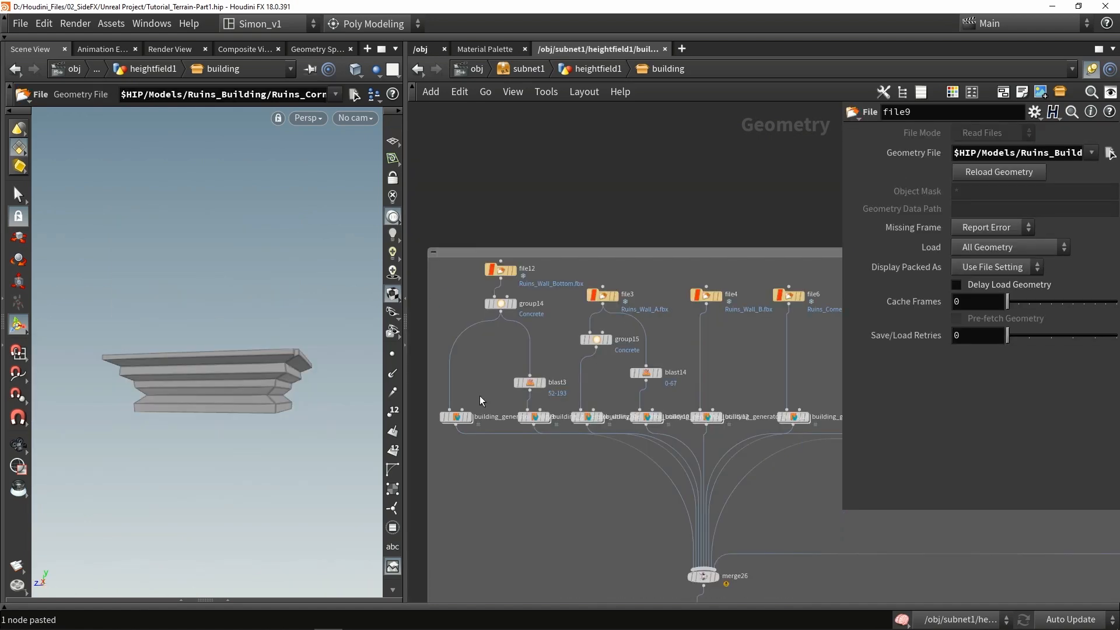
# Display group14 and inspect the window frame primitives assigned to the Concrete group.
pyautogui.scroll(3, 492, 316)
pyautogui.click(507, 295)
pyautogui.moveTo(219, 372); pyautogui.dragTo(239, 366)
pyautogui.press('Return')
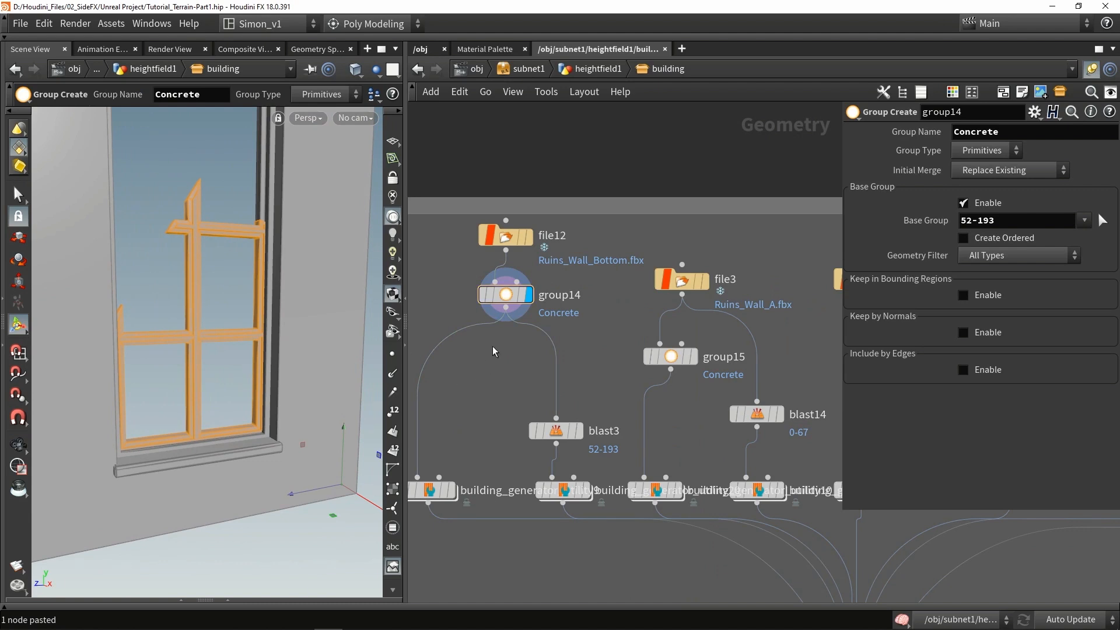
# Display attribcreate4 below the module merge and review how it creates the Concrete primitive attribute from the Concrete group.
pyautogui.scroll(-2, 512, 327)
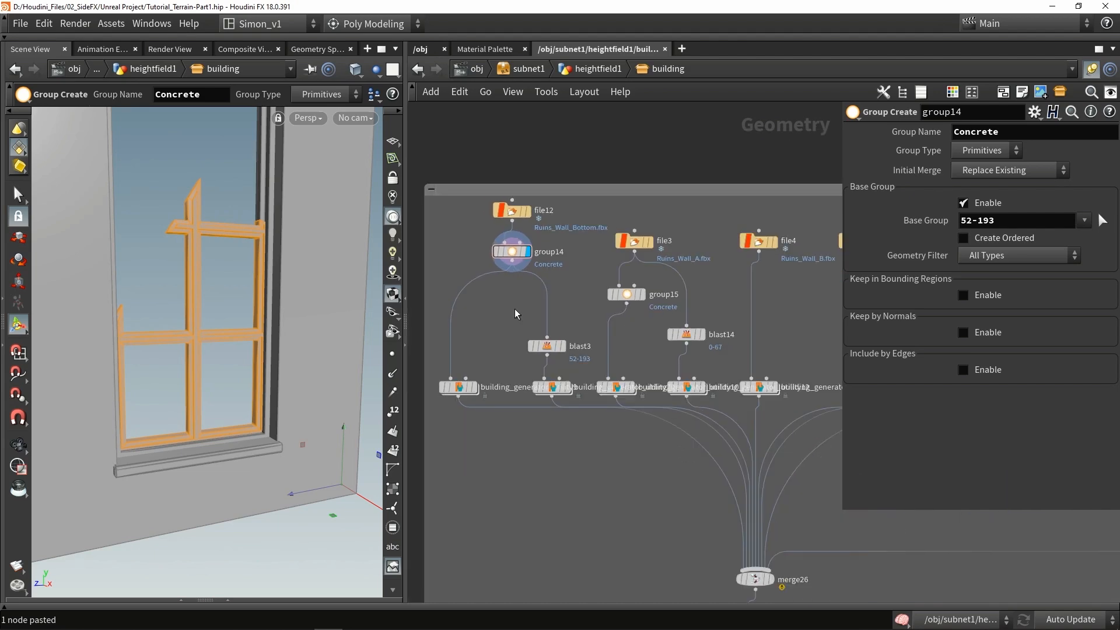
pyautogui.moveTo(688, 523); pyautogui.dragTo(648, 310, button='middle')
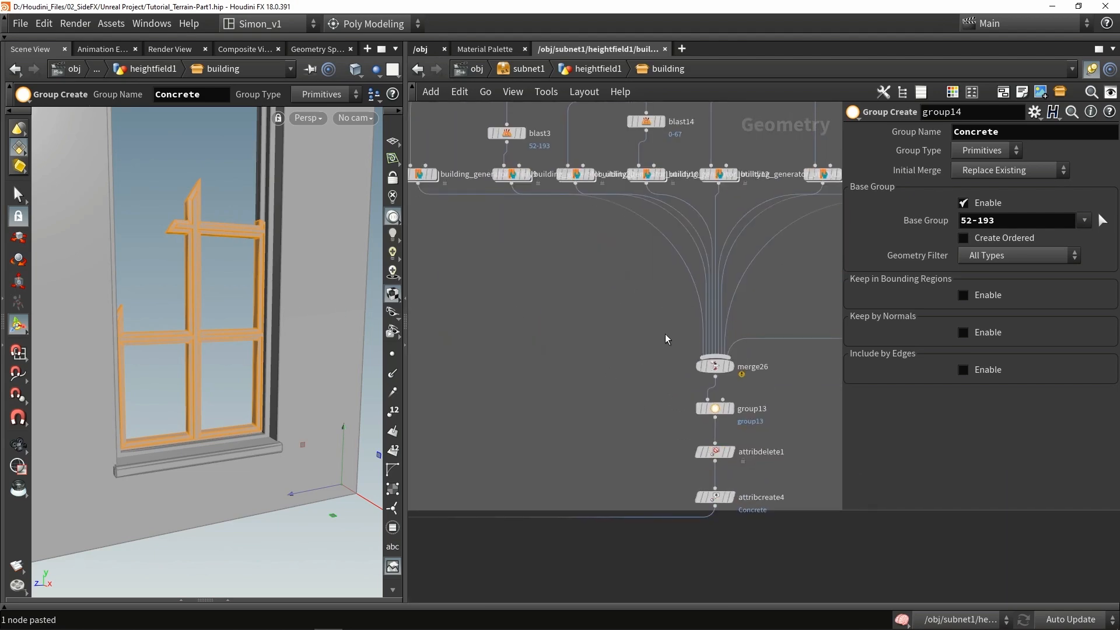
pyautogui.scroll(2, 732, 501)
pyautogui.click(717, 497)
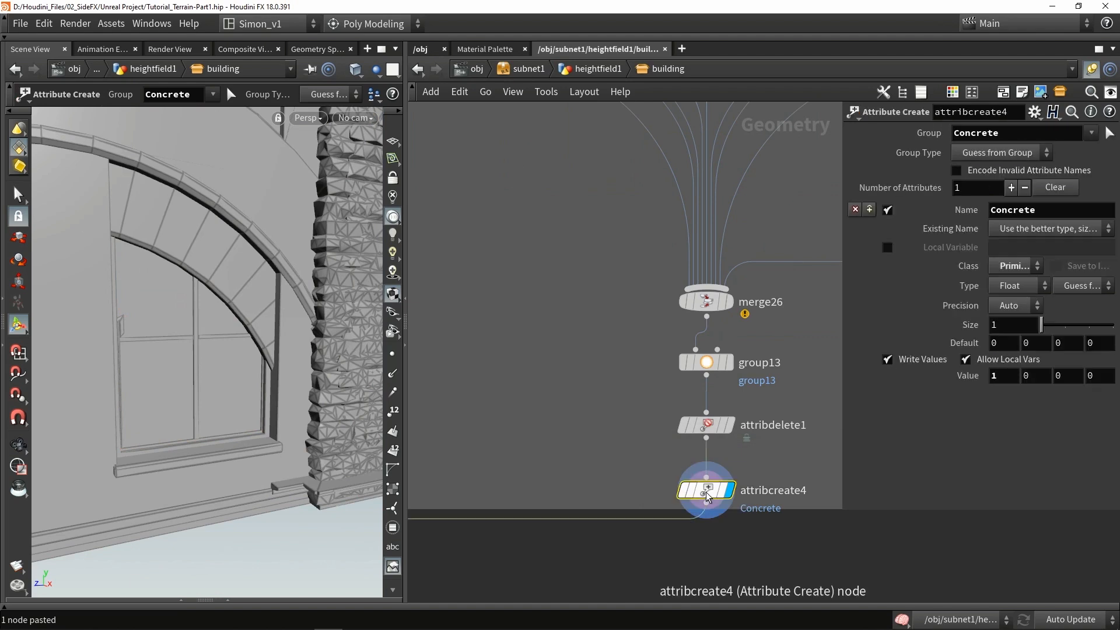
pyautogui.moveTo(709, 493)
pyautogui.mouseDown()
pyautogui.moveTo(712, 478)
pyautogui.moveTo(712, 490)
pyautogui.mouseUp()
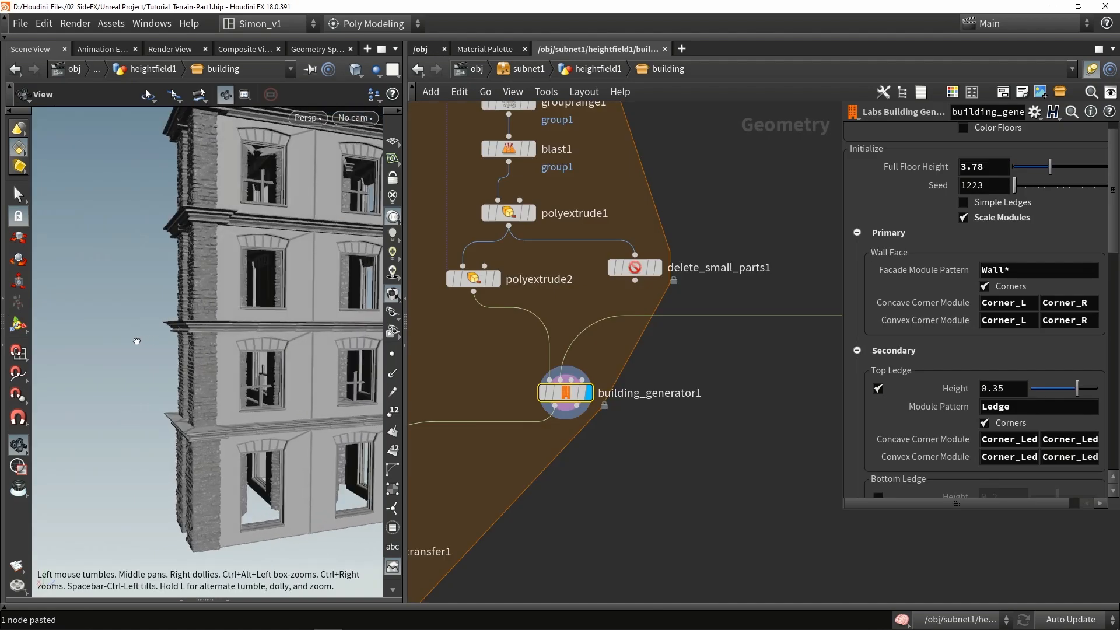
# Display building_generator1 and look over the complete building's facades from different angles.
pyautogui.moveTo(222, 344); pyautogui.dragTo(270, 356)
pyautogui.press('Return')
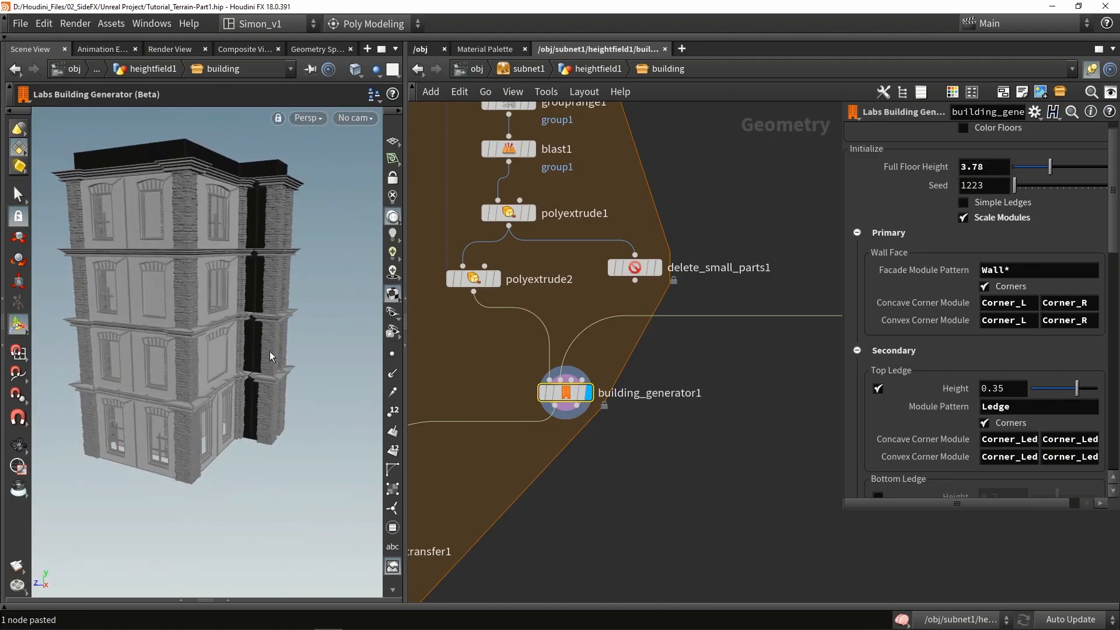
pyautogui.keyDown('alt'); pyautogui.moveTo(166, 318); pyautogui.dragTo(300, 347); pyautogui.keyUp('alt')
pyautogui.press('Return')
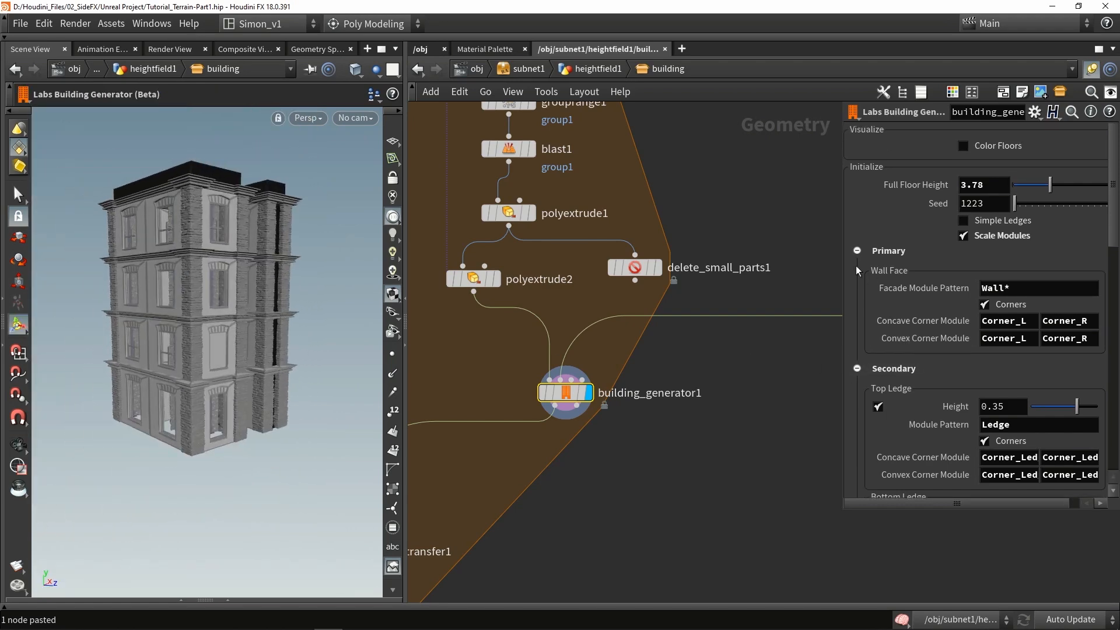
# Review building_generator1's wall, corner and top ledge module patterns down to its floor override settings.
pyautogui.moveTo(843, 251); pyautogui.dragTo(669, 267)
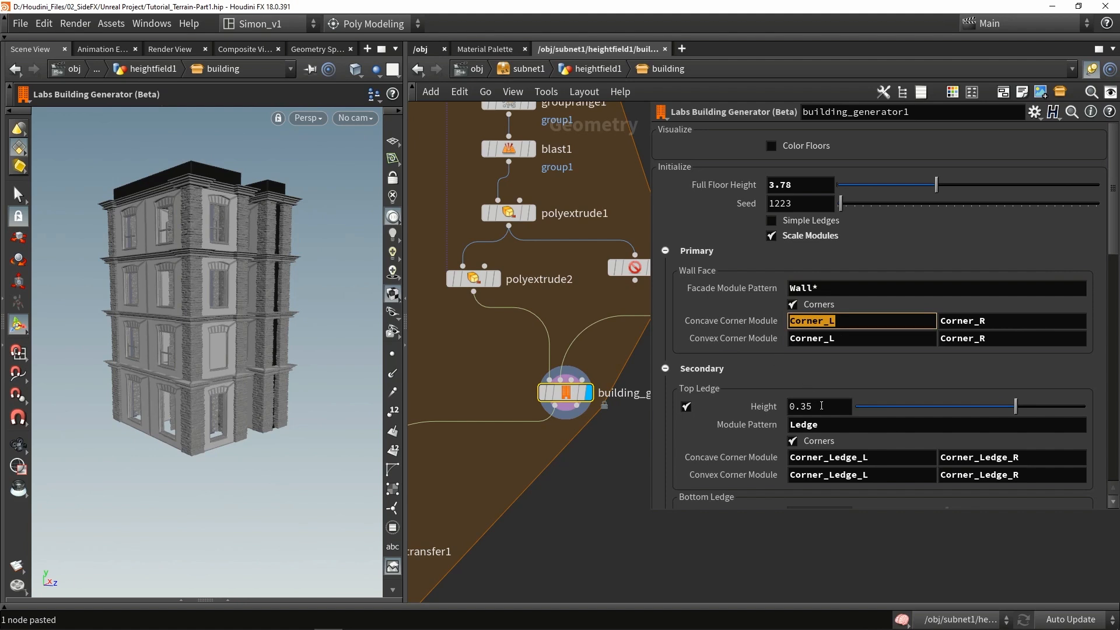
pyautogui.scroll(-3, 697, 424)
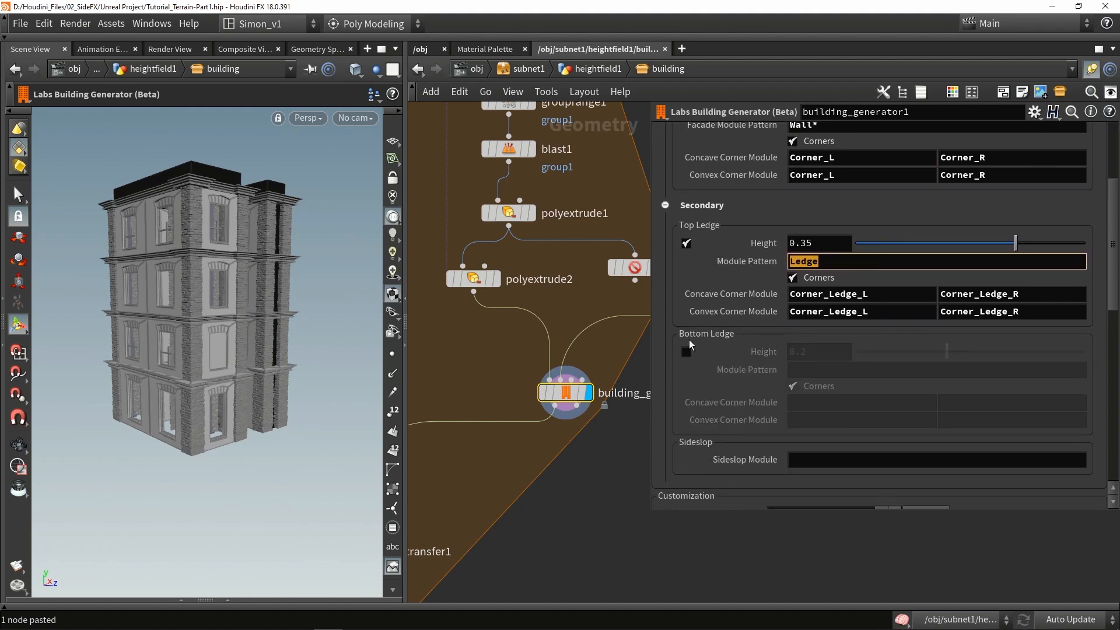
pyautogui.scroll(-2, 743, 352)
pyautogui.scroll(-4, 743, 352)
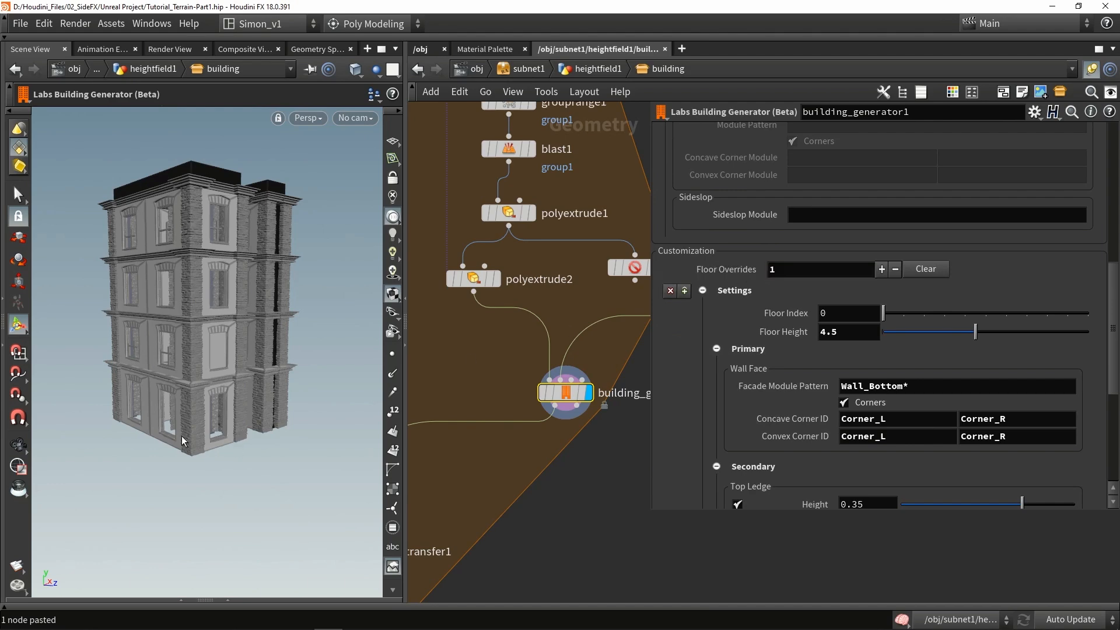
# Inspect the ground floor up close to compare its Wall_Bottom* override modules with the floors above.
pyautogui.scroll(5, 182, 437)
pyautogui.keyDown('alt'); pyautogui.moveTo(187, 412); pyautogui.dragTo(356, 425); pyautogui.keyUp('alt')
pyautogui.keyDown('alt'); pyautogui.moveTo(356, 426); pyautogui.dragTo(237, 390, button='middle'); pyautogui.keyUp('alt')
pyautogui.scroll(-2, 219, 423)
pyautogui.keyDown('alt'); pyautogui.moveTo(238, 390); pyautogui.dragTo(169, 377); pyautogui.keyUp('alt')
pyautogui.keyDown('alt'); pyautogui.moveTo(170, 377); pyautogui.dragTo(206, 363, button='middle'); pyautogui.keyUp('alt')
pyautogui.scroll(-2, 206, 363)
pyautogui.keyDown('alt'); pyautogui.moveTo(206, 363); pyautogui.dragTo(256, 373); pyautogui.keyUp('alt')
pyautogui.scroll(3, 221, 379)
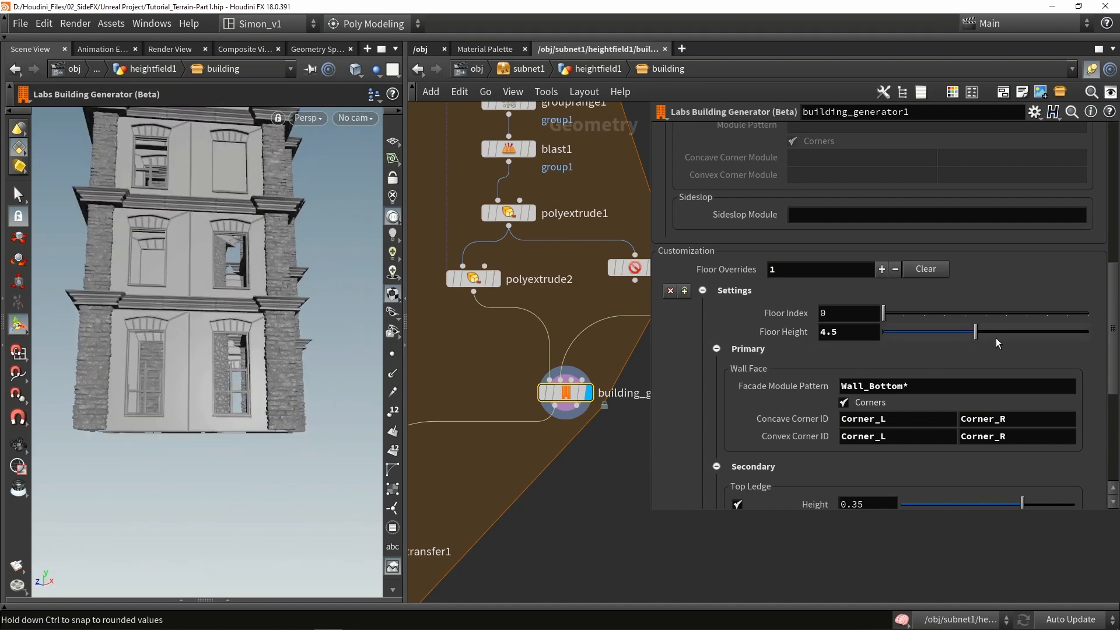
# Try a Floor Height of 5.98 for the ground floor override, check the facade, and undo the change.
pyautogui.moveTo(996, 331); pyautogui.dragTo(1013, 331)
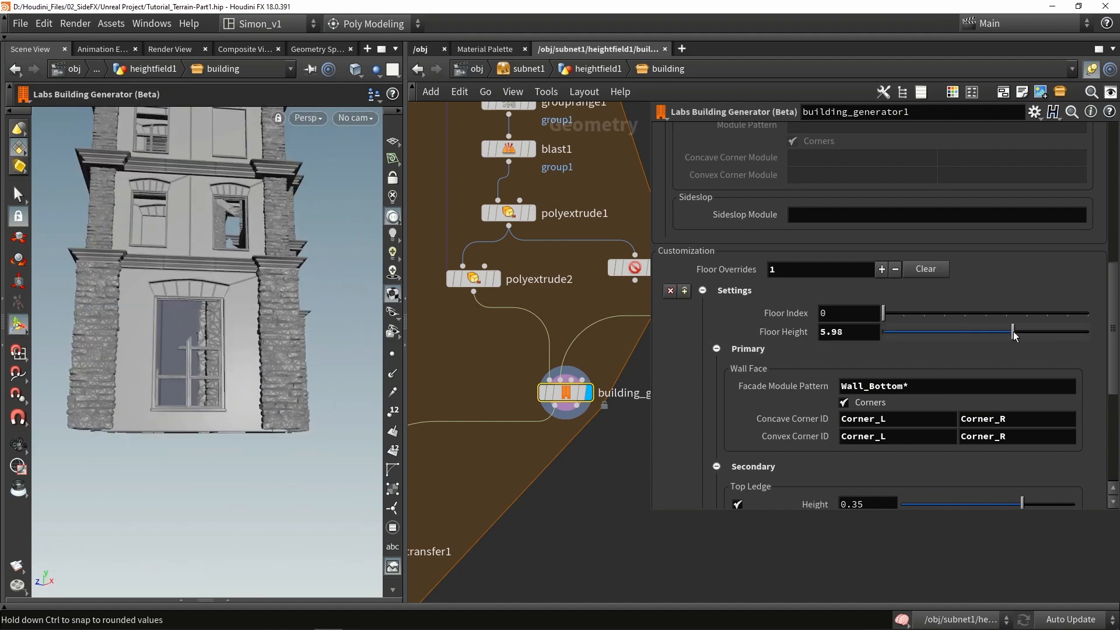
pyautogui.keyDown('alt'); pyautogui.moveTo(255, 320); pyautogui.dragTo(242, 320); pyautogui.keyUp('alt')
pyautogui.keyDown('alt'); pyautogui.moveTo(292, 316); pyautogui.dragTo(175, 338, button='middle'); pyautogui.keyUp('alt')
pyautogui.scroll(-2, 176, 339)
pyautogui.scroll(3, 175, 338)
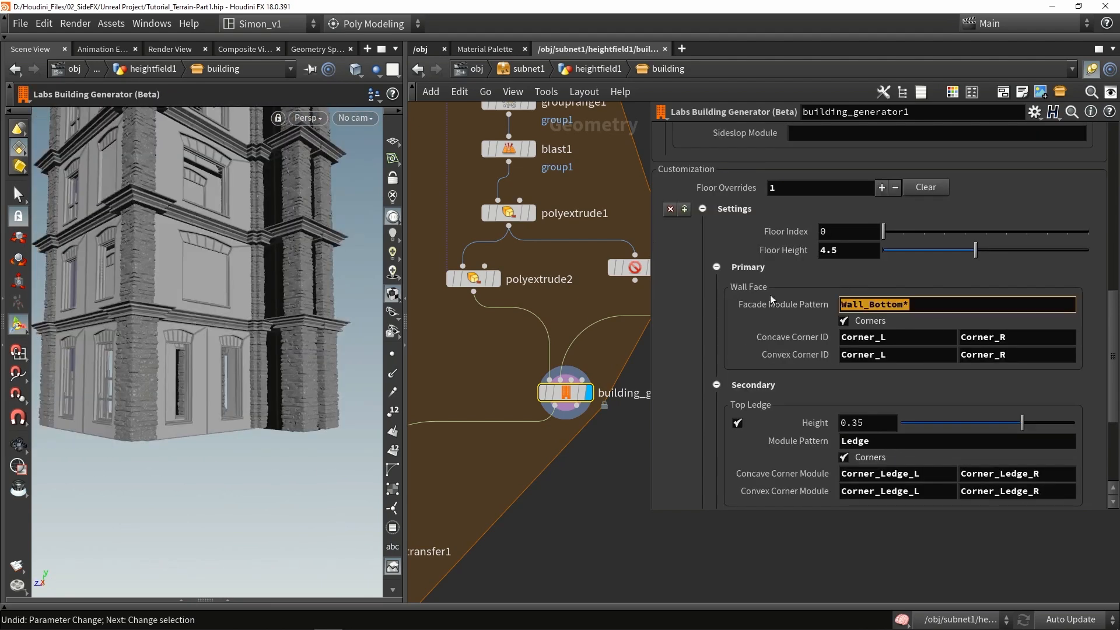
# Review the floor override's wall face and ledge modules against the generator's main settings, and view the whole building again.
pyautogui.press('Return')
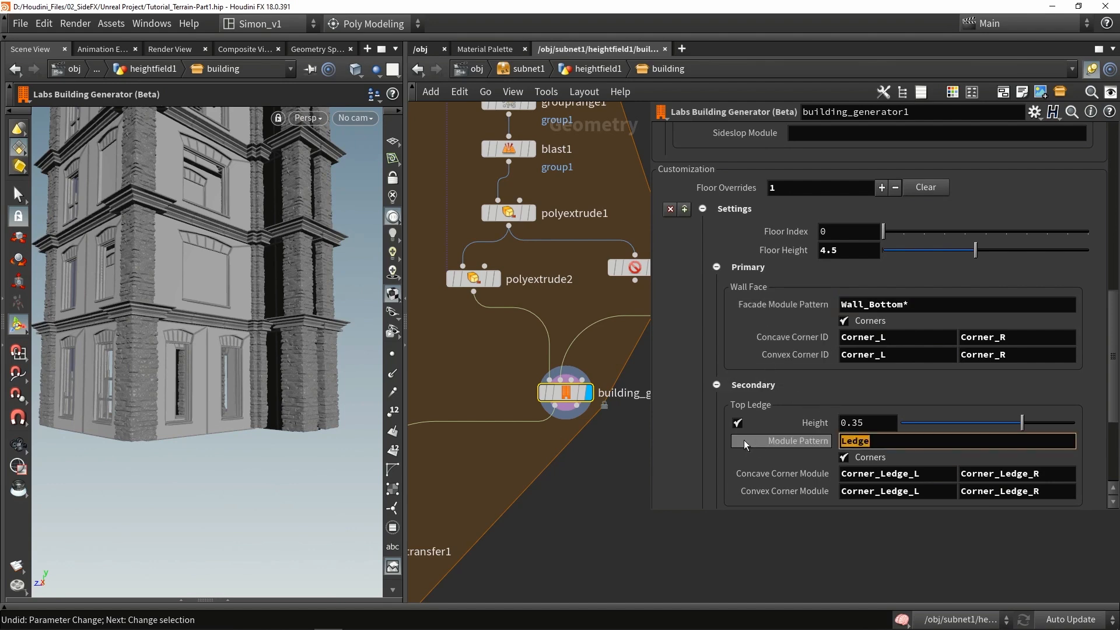
pyautogui.scroll(-5, 743, 440)
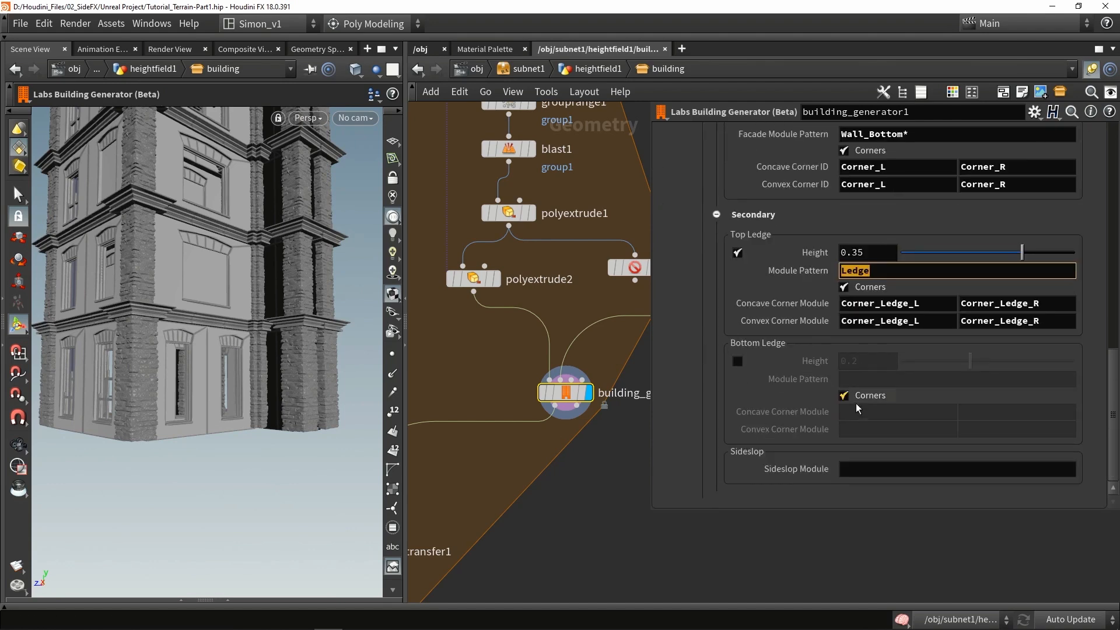
pyautogui.scroll(10, 803, 436)
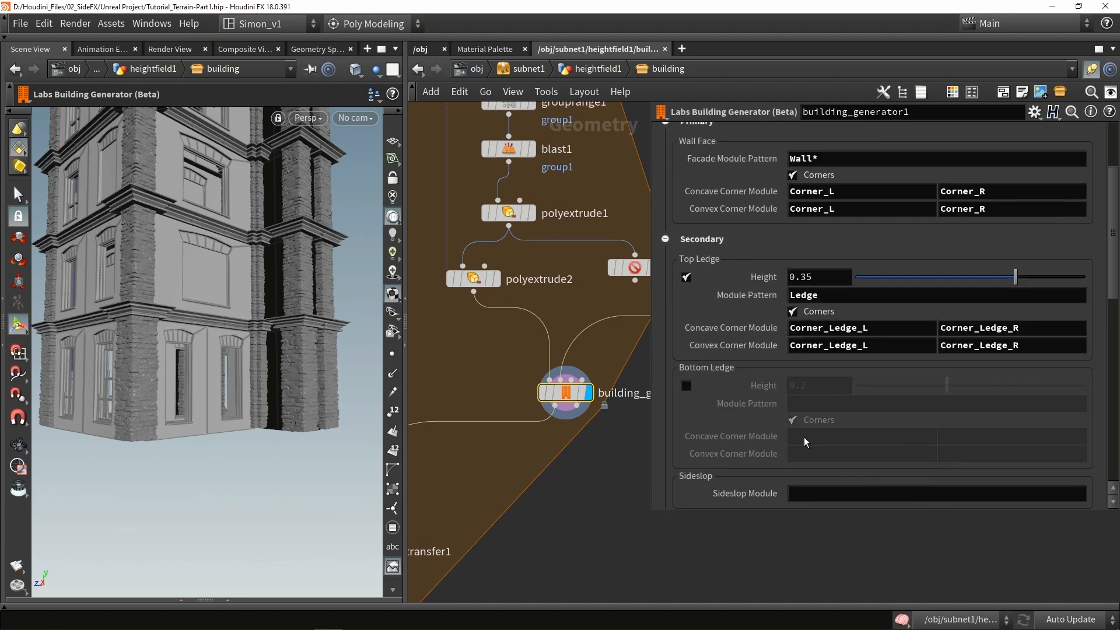
pyautogui.scroll(3, 804, 436)
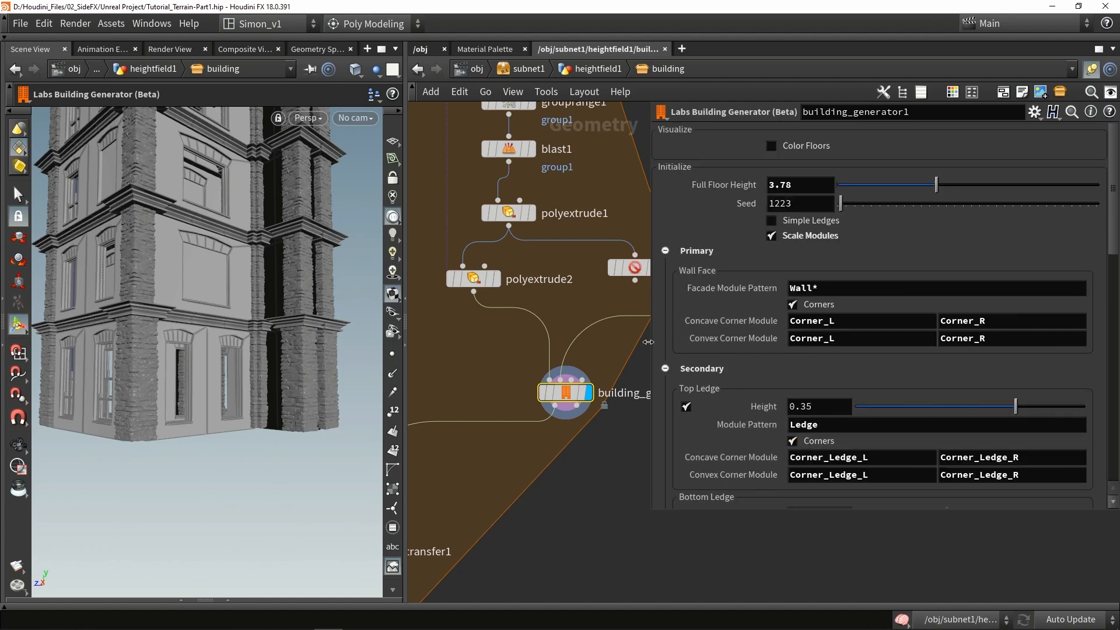
pyautogui.moveTo(647, 343); pyautogui.dragTo(663, 343)
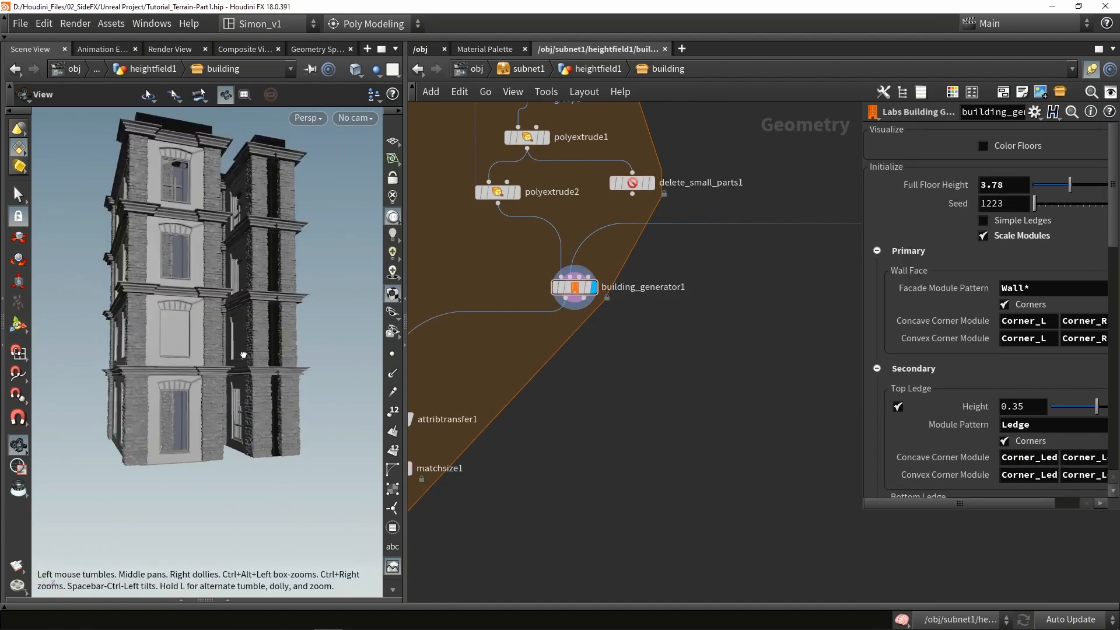
pyautogui.moveTo(243, 354); pyautogui.dragTo(292, 350)
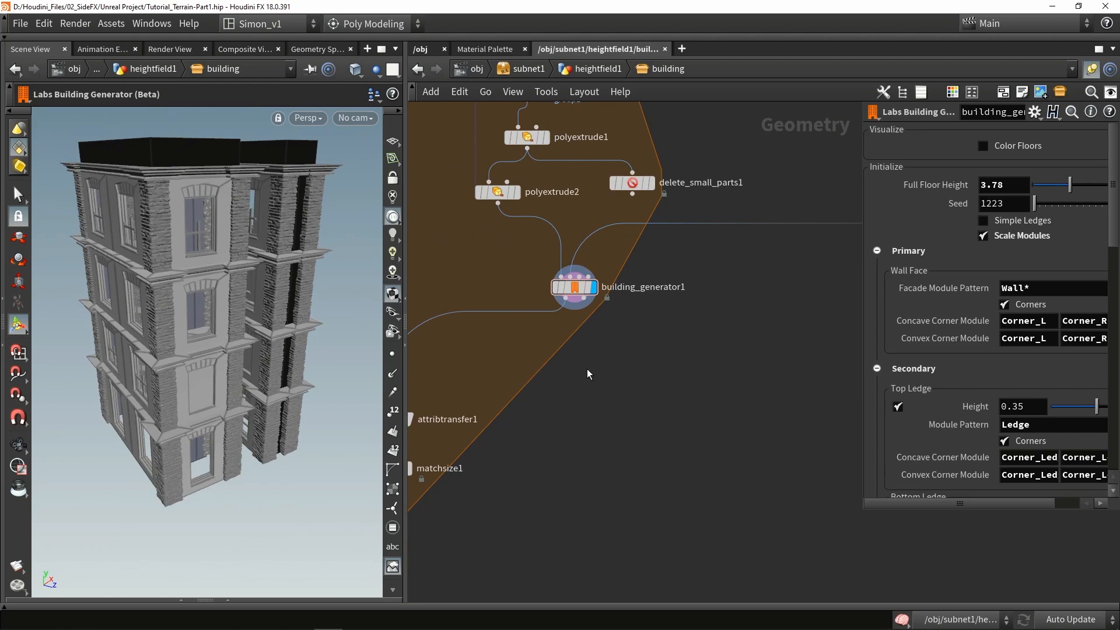
# Add a Group Create node fed by building_generator1's first output and display it.
pyautogui.press('Tab')
pyautogui.write('group')
pyautogui.press('Return')
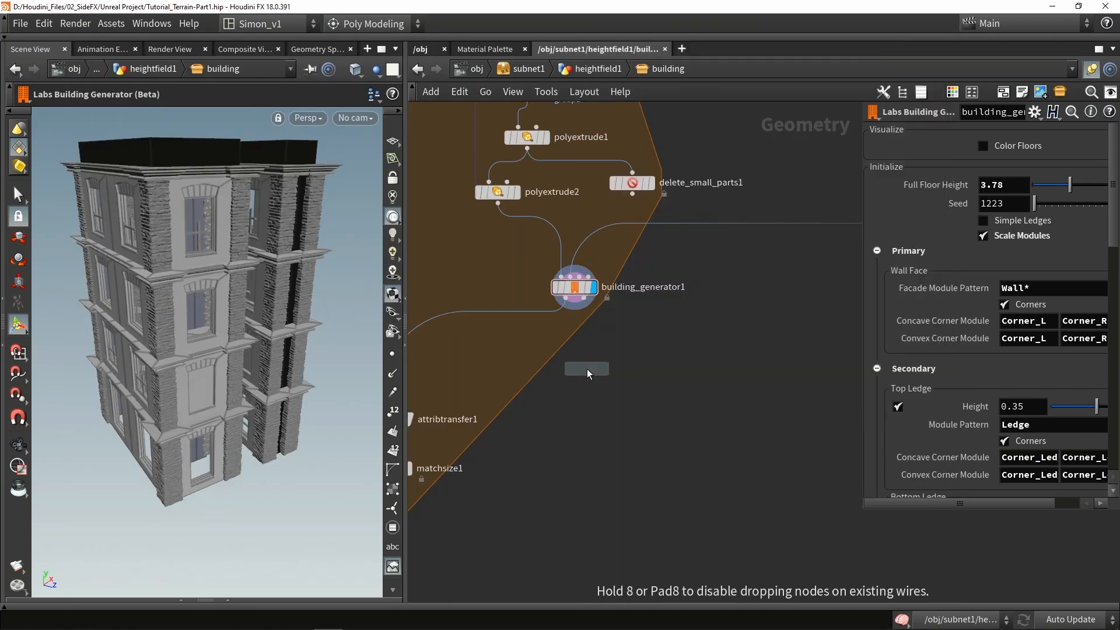
pyautogui.click(587, 368)
pyautogui.scroll(2, 547, 308)
pyautogui.moveTo(574, 293); pyautogui.dragTo(586, 373)
pyautogui.click(633, 395)
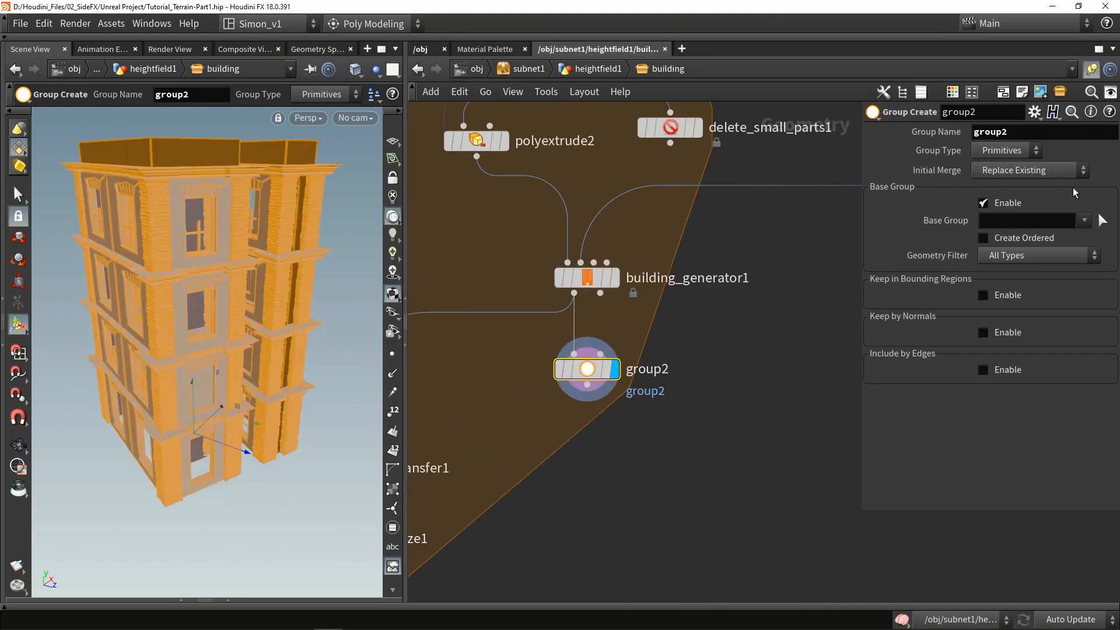
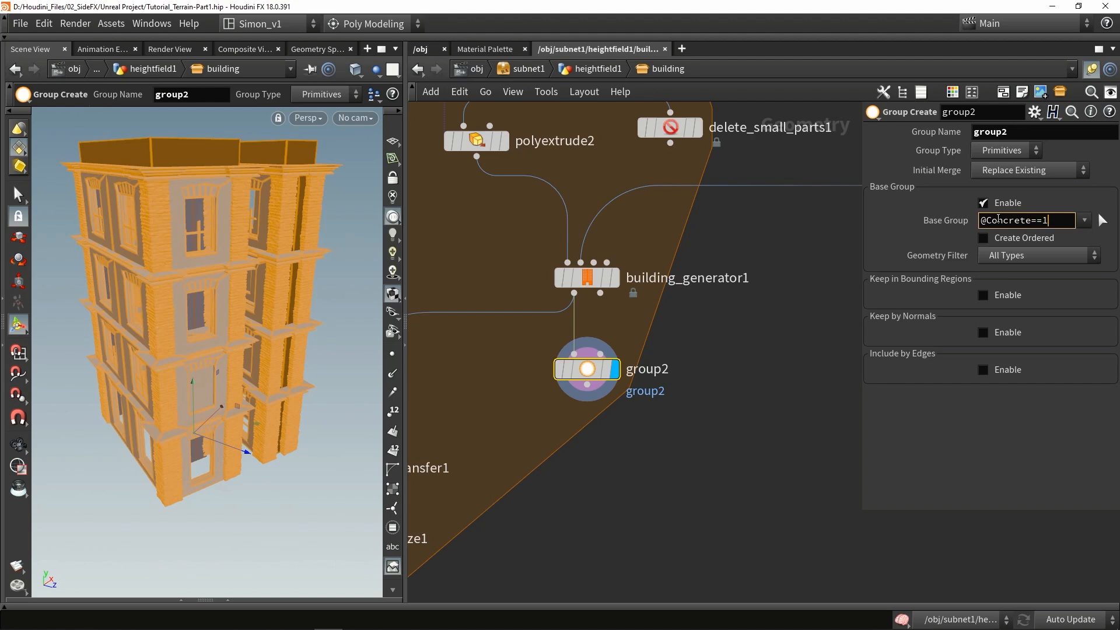
pyautogui.click(658, 454)
pyautogui.keyDown('alt'); pyautogui.moveTo(251, 329); pyautogui.dragTo(100, 355); pyautogui.keyUp('alt')
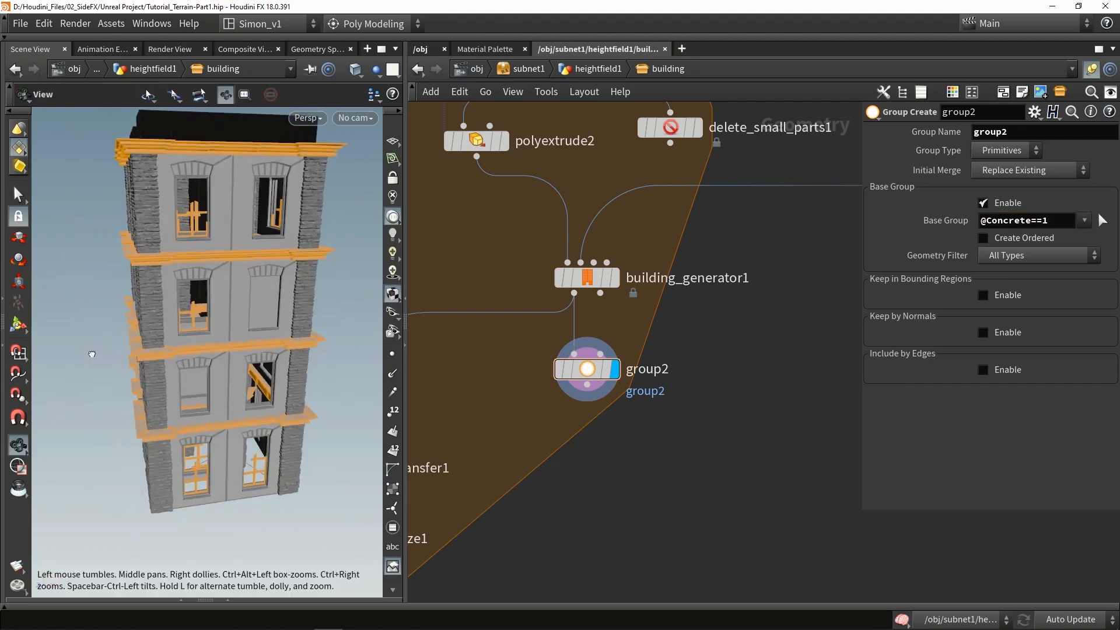
pyautogui.keyDown('alt'); pyautogui.moveTo(99, 355); pyautogui.dragTo(50, 345, button='right'); pyautogui.keyUp('alt')
pyautogui.keyDown('alt'); pyautogui.moveTo(51, 345); pyautogui.dragTo(53, 333, button='middle'); pyautogui.keyUp('alt')
pyautogui.keyDown('alt'); pyautogui.moveTo(53, 333); pyautogui.dragTo(111, 330, button='right'); pyautogui.keyUp('alt')
pyautogui.keyDown('alt'); pyautogui.moveTo(111, 330); pyautogui.dragTo(221, 373); pyautogui.keyUp('alt')
# Add a Blast node below group2, connect it to group2's output, and display it.
pyautogui.press('Tab')
pyautogui.write('blas')
pyautogui.press('Return')
pyautogui.click(602, 425)
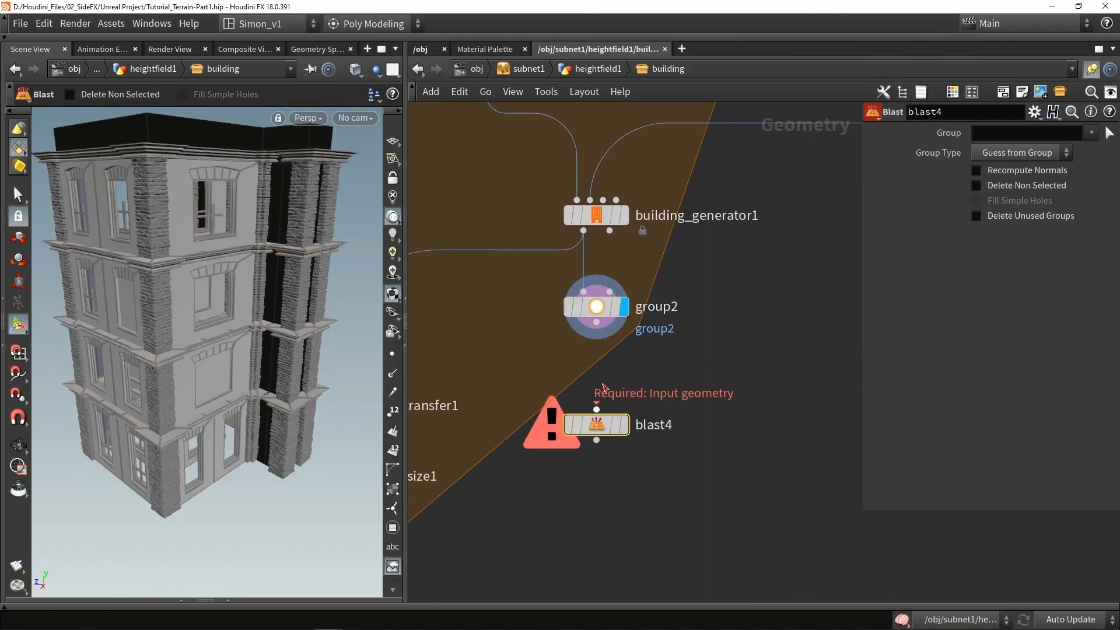
pyautogui.moveTo(602, 409); pyautogui.dragTo(600, 410)
pyautogui.keyDown('alt'); pyautogui.moveTo(268, 208); pyautogui.dragTo(274, 256); pyautogui.keyUp('alt')
pyautogui.click(623, 425)
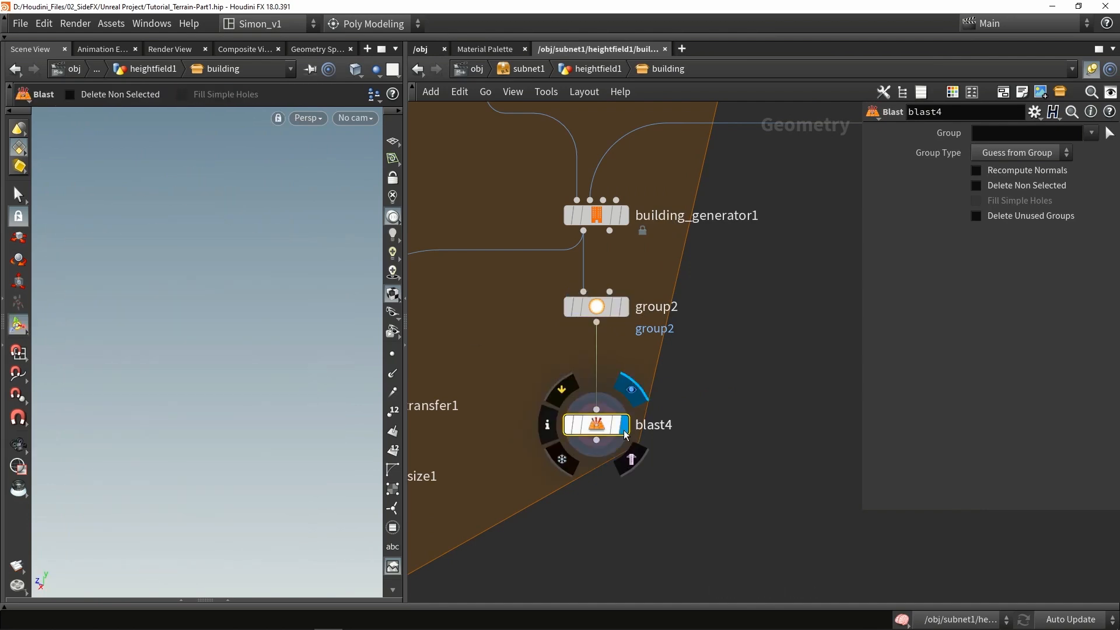
# Set blast4's Group to FLOORS with Delete Non Selected enabled, and check the remaining building geometry.
pyautogui.click(1090, 133)
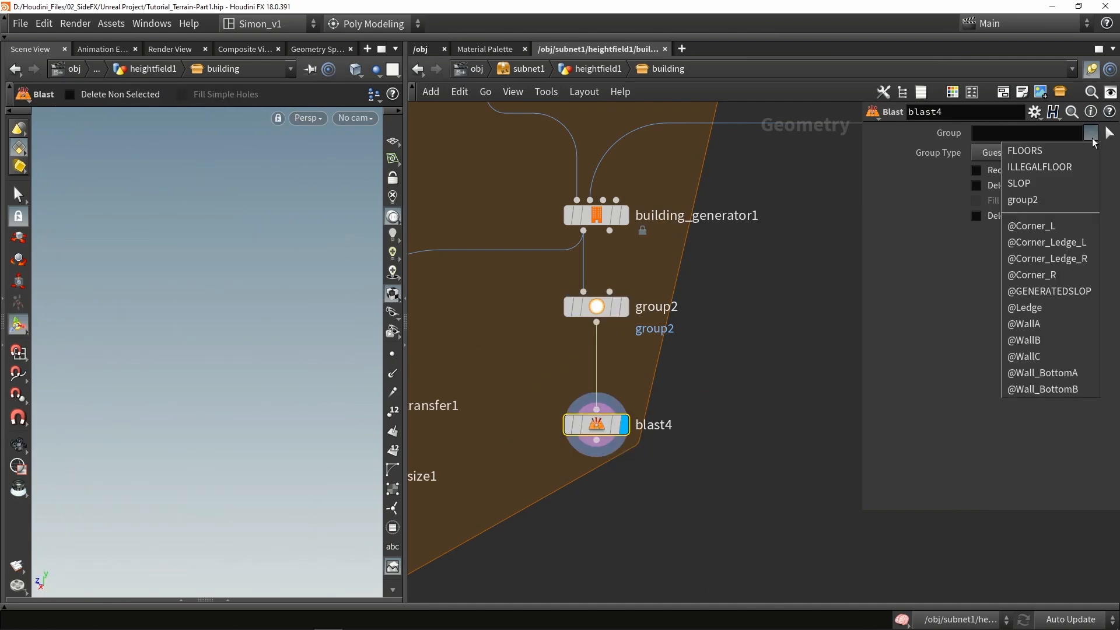
pyautogui.click(1040, 152)
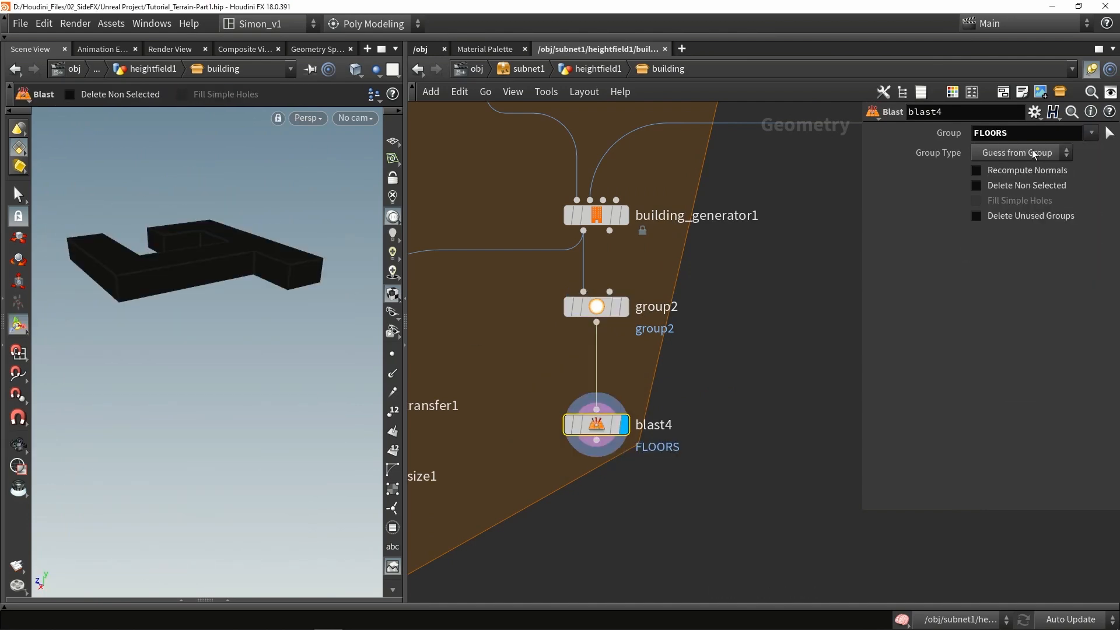
pyautogui.click(1008, 186)
pyautogui.keyDown('alt'); pyautogui.moveTo(312, 288); pyautogui.dragTo(371, 278); pyautogui.keyUp('alt')
pyautogui.scroll(-2, 305, 312)
pyautogui.keyDown('alt'); pyautogui.moveTo(326, 310); pyautogui.dragTo(291, 321); pyautogui.keyUp('alt')
# Add a Split node below blast4, connect it to blast4's output, and display it.
pyautogui.press('Tab')
pyautogui.write('split')
pyautogui.press('Return')
pyautogui.click(598, 512)
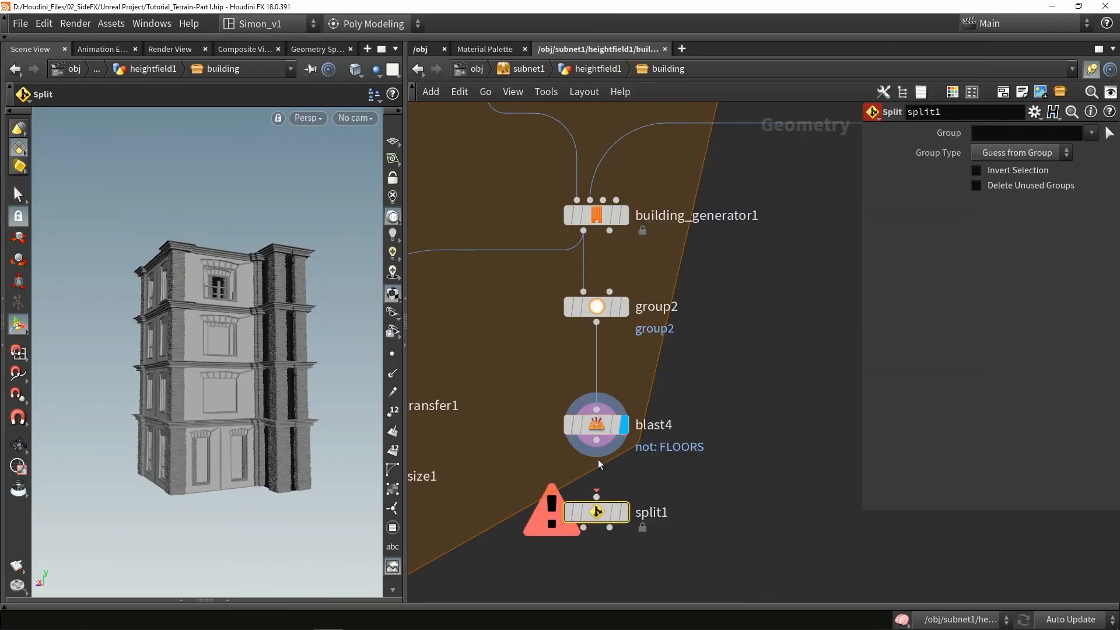
pyautogui.moveTo(598, 512); pyautogui.dragTo(564, 427, button='middle')
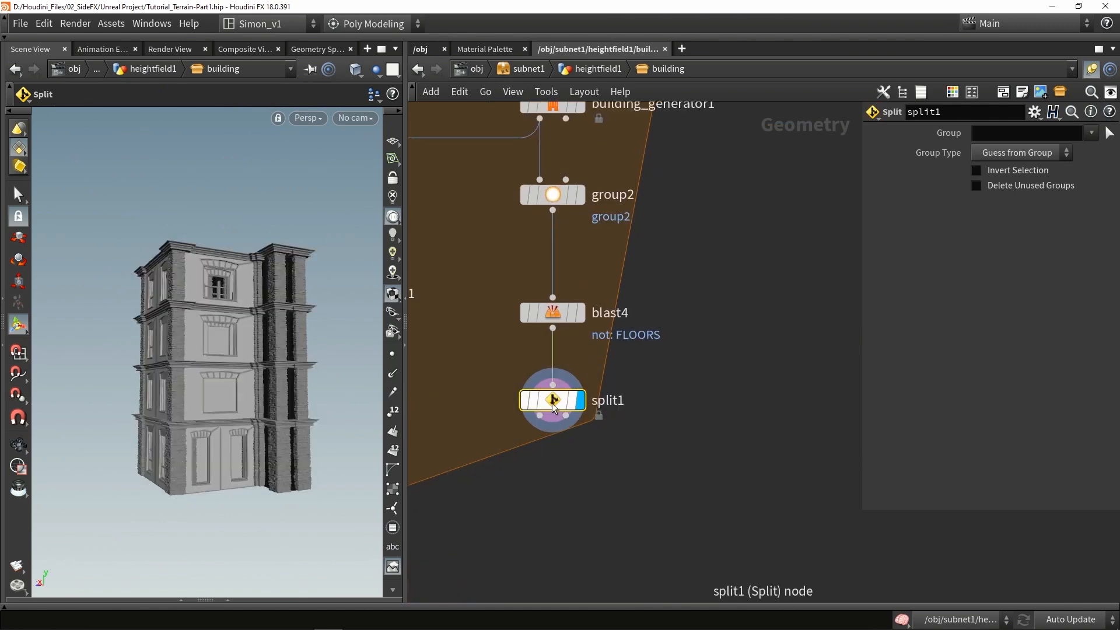
pyautogui.click(1090, 134)
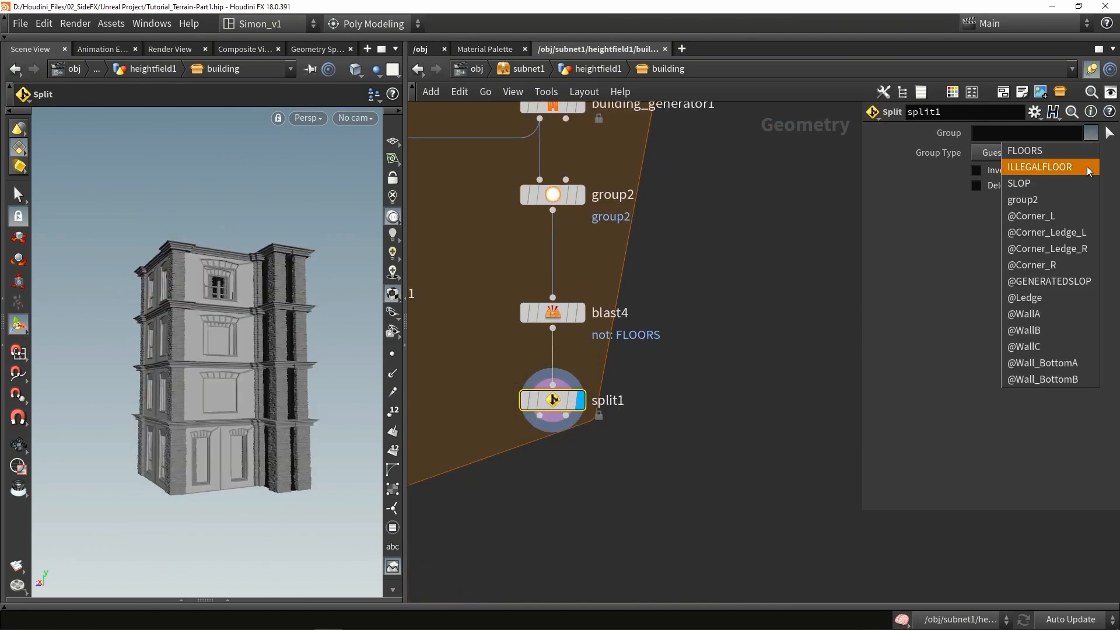
pyautogui.click(1068, 286)
pyautogui.keyDown('alt'); pyautogui.moveTo(315, 314); pyautogui.dragTo(200, 285); pyautogui.keyUp('alt')
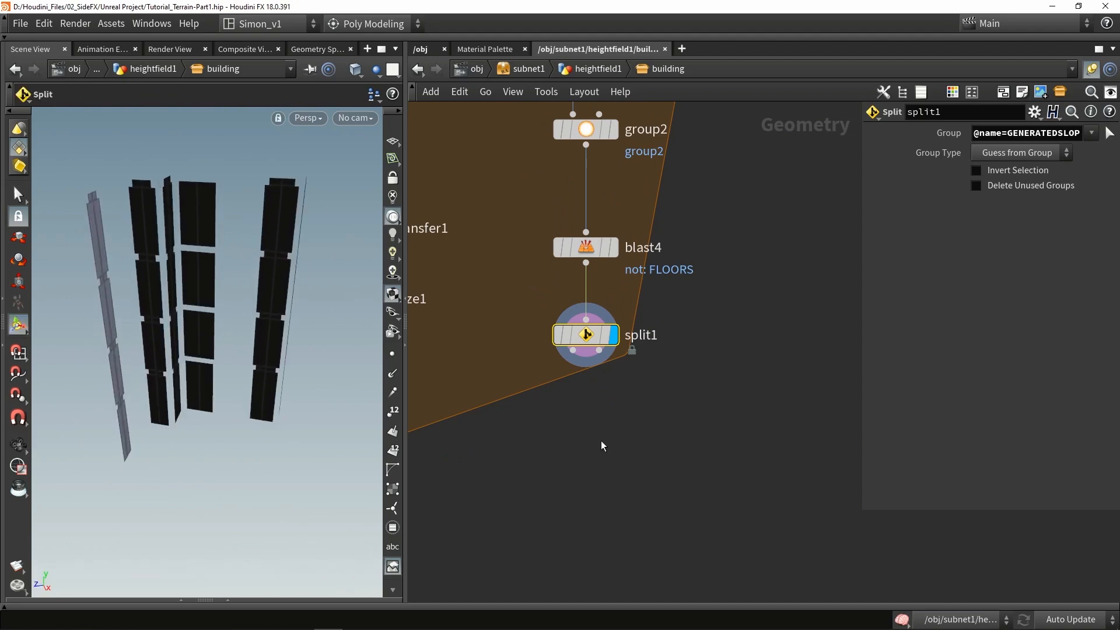
# Add a PolyExtrude node fed by split1's first output and display it.
pyautogui.press('Tab')
pyautogui.write('ext')
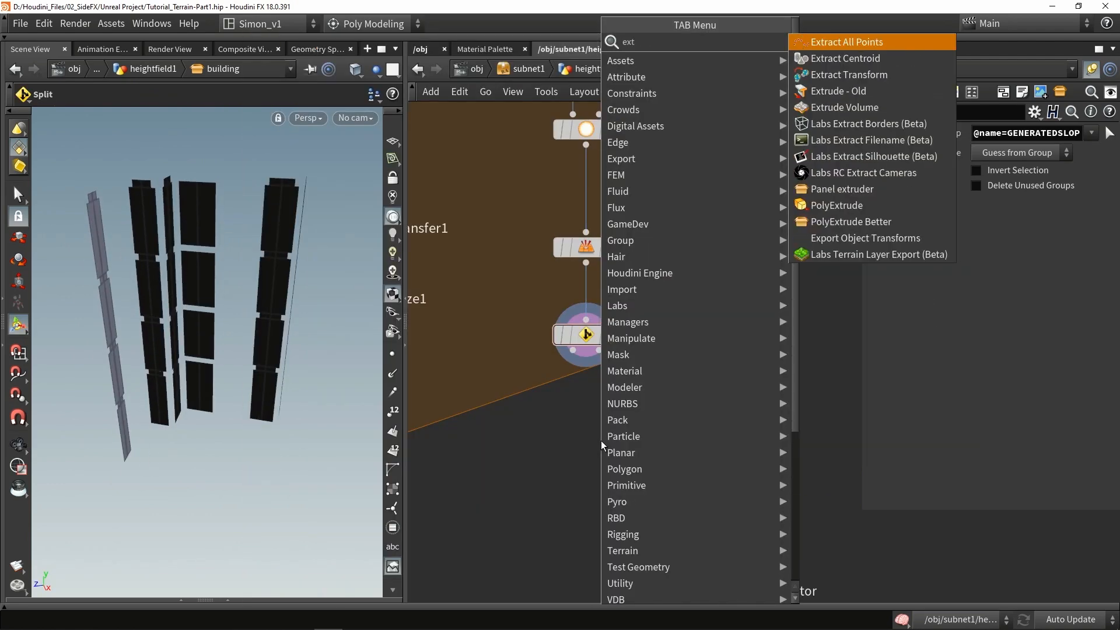
pyautogui.write('r')
pyautogui.click(831, 206)
pyautogui.click(495, 411)
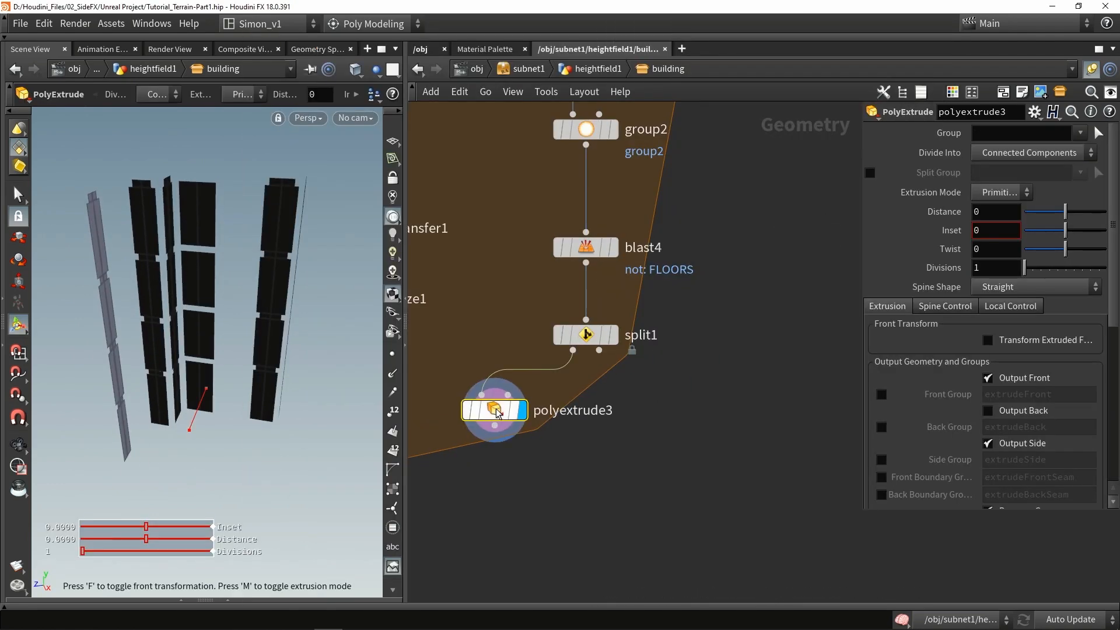
# Extrude the filler wall strips with polyextrude3's Distance set to 0.2.
pyautogui.moveTo(198, 409); pyautogui.dragTo(197, 414)
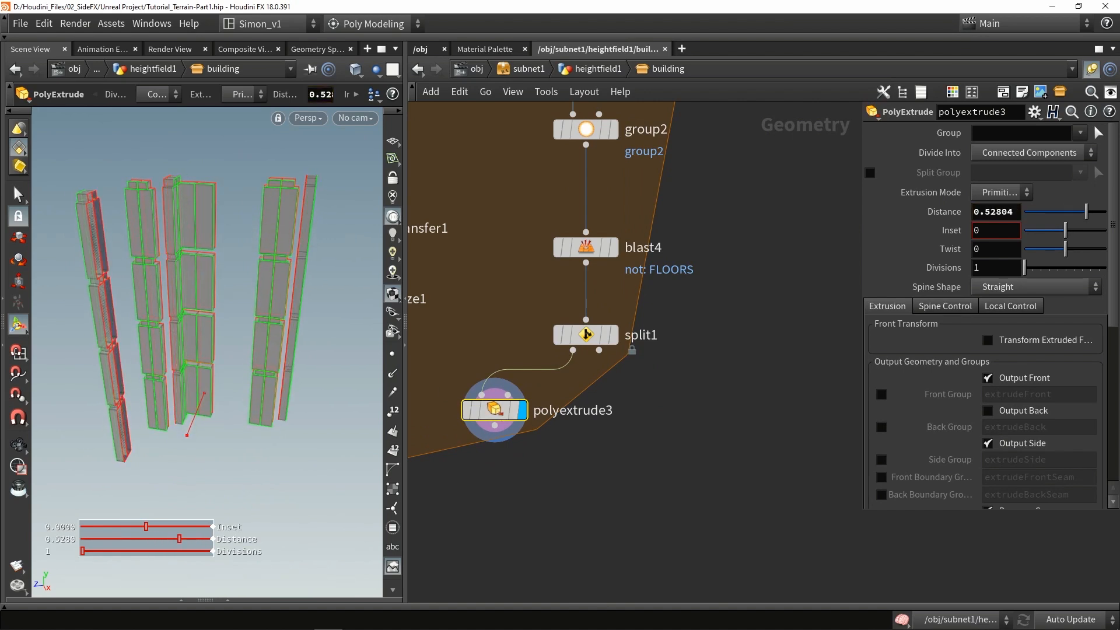
pyautogui.moveTo(984, 212); pyautogui.dragTo(1018, 254)
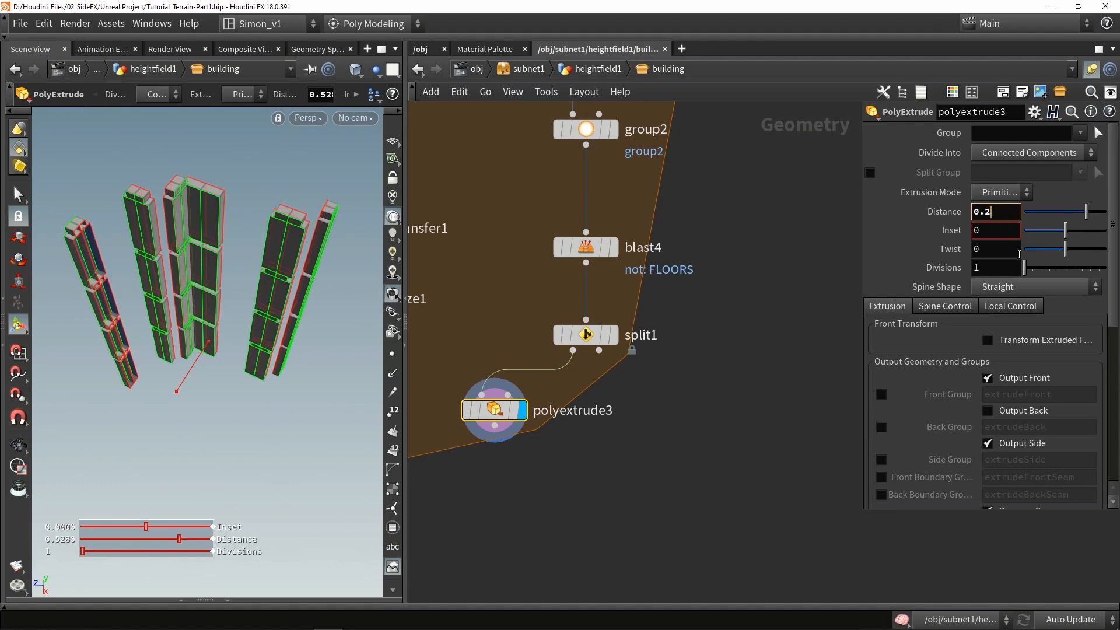
pyautogui.press('Return')
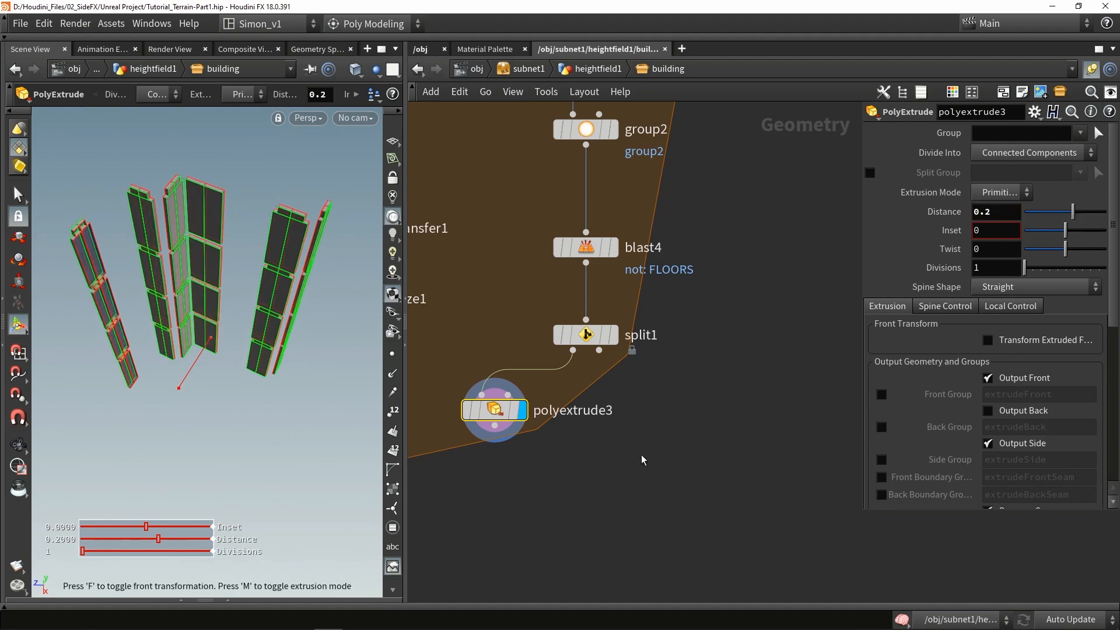
# Add a Merge node combining polyextrude3 with split1's second output, and display it.
pyautogui.press('Tab')
pyautogui.write('mer')
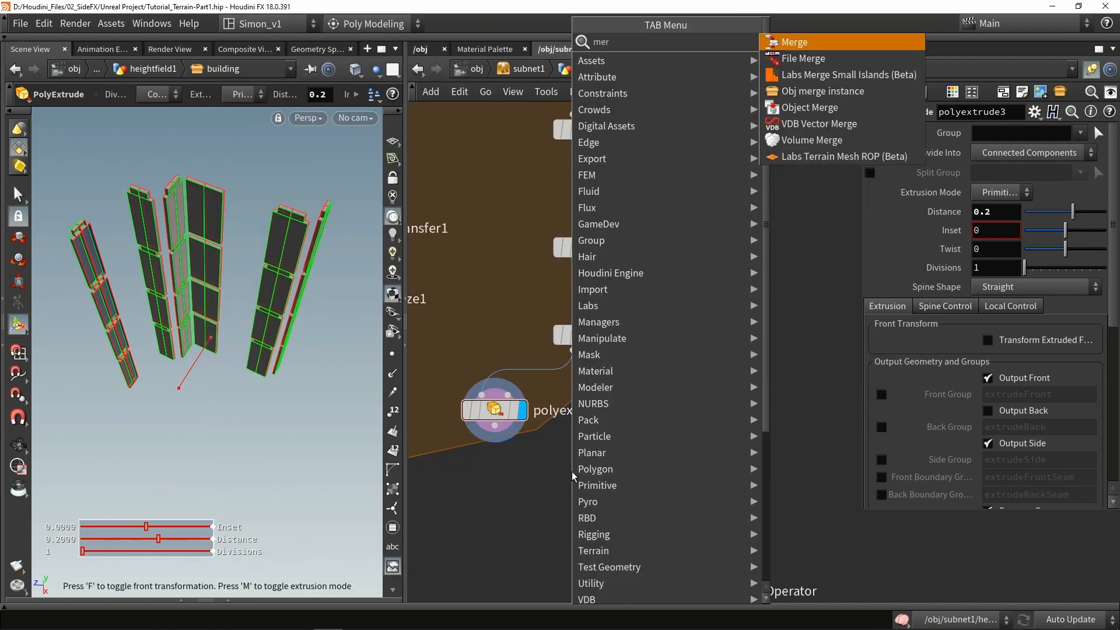
pyautogui.press('Return')
pyautogui.click(585, 512)
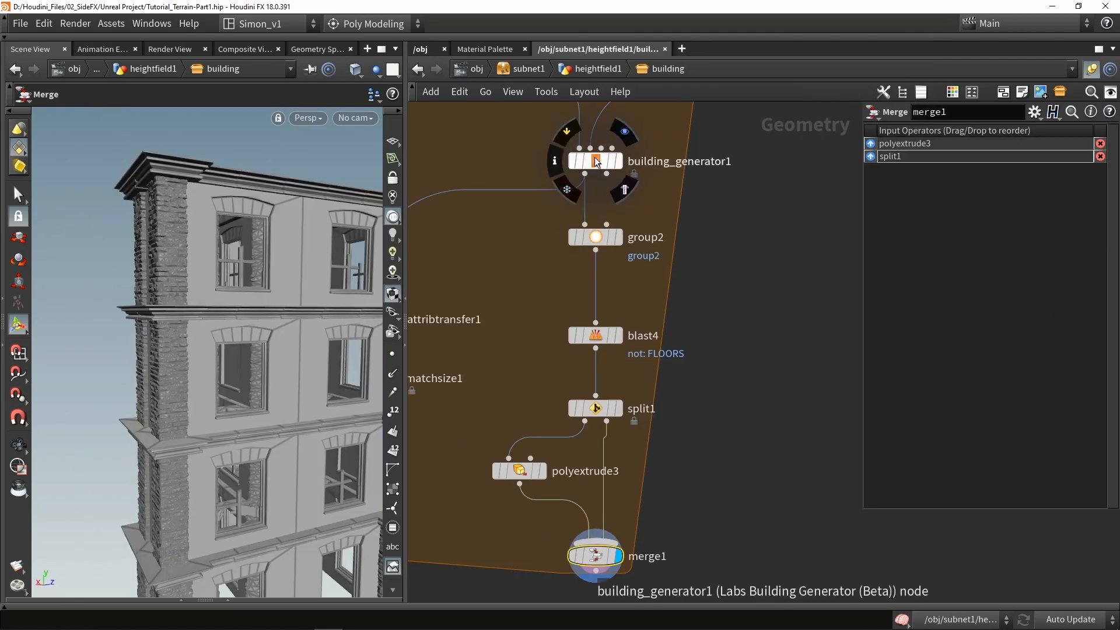
# Check how the extruded strips line up with the wall modules, and adjust polyextrude3's Distance to 0.204.
pyautogui.click(595, 160)
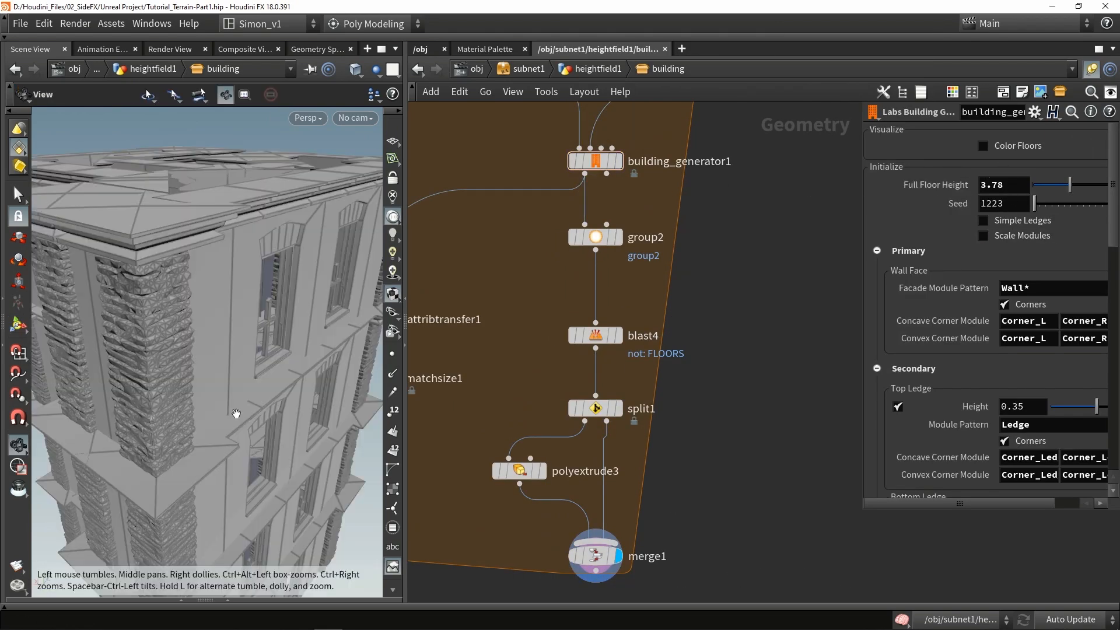
pyautogui.moveTo(237, 412)
pyautogui.keyDown('alt'); pyautogui.mouseDown(button='right')
pyautogui.moveTo(225, 382)
pyautogui.moveTo(218, 419)
pyautogui.moveTo(253, 425)
pyautogui.moveTo(242, 441)
pyautogui.moveTo(224, 431)
pyautogui.mouseUp(button='right'); pyautogui.keyUp('alt')
pyautogui.press('w')
pyautogui.press('w')
pyautogui.click(520, 473)
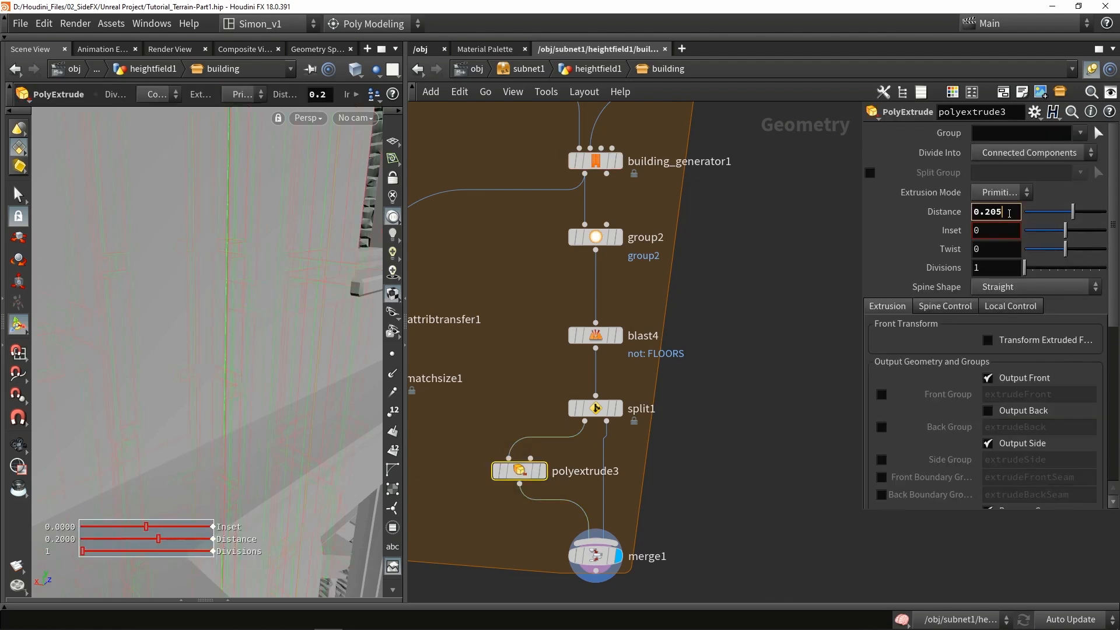
pyautogui.press('Return')
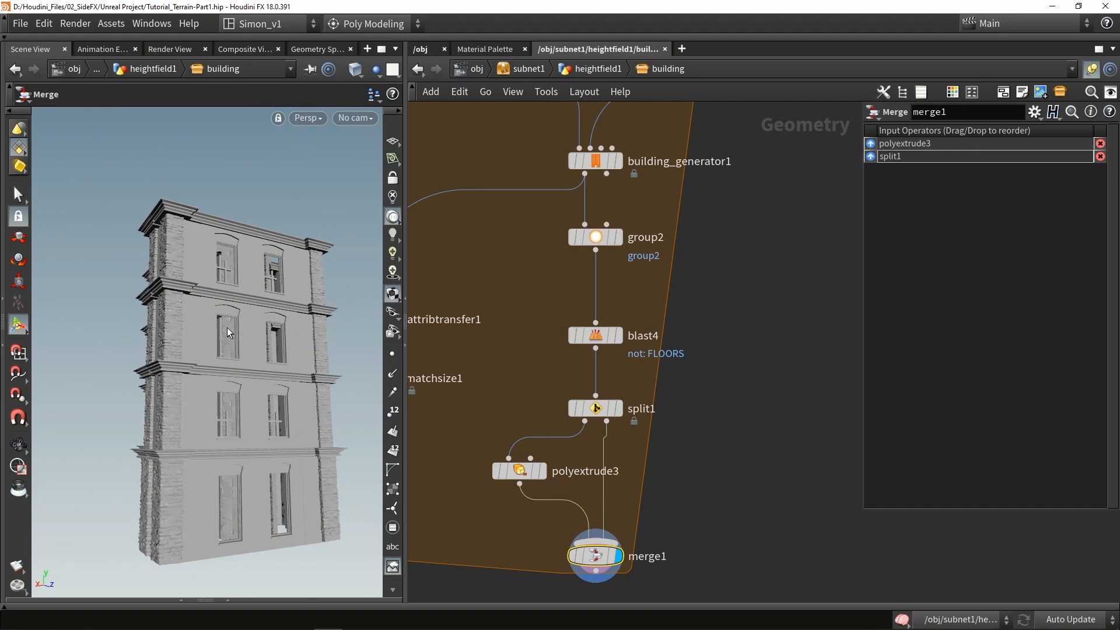
# Examine the merged building from several angles, comparing wireframe and shaded display of the walls.
pyautogui.hotkey('shift', 'w')
pyautogui.moveTo(254, 327)
pyautogui.keyDown('alt'); pyautogui.mouseDown()
pyautogui.moveTo(150, 343)
pyautogui.moveTo(218, 337)
pyautogui.moveTo(235, 320)
pyautogui.mouseUp(); pyautogui.keyUp('alt')
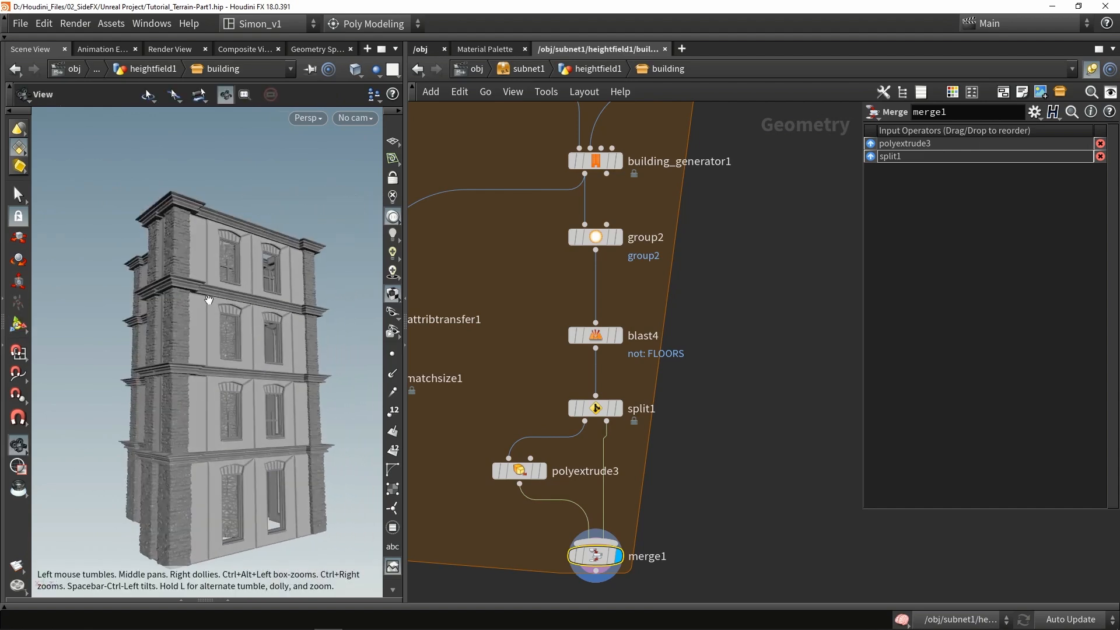
pyautogui.keyDown('alt'); pyautogui.moveTo(235, 320); pyautogui.dragTo(218, 262, button='right'); pyautogui.keyUp('alt')
pyautogui.keyDown('alt'); pyautogui.moveTo(217, 262); pyautogui.dragTo(204, 212); pyautogui.keyUp('alt')
pyautogui.press('w')
pyautogui.moveTo(301, 305)
pyautogui.keyDown('alt'); pyautogui.mouseDown()
pyautogui.moveTo(323, 312)
pyautogui.moveTo(235, 279)
pyautogui.moveTo(240, 320)
pyautogui.moveTo(228, 332)
pyautogui.moveTo(317, 315)
pyautogui.moveTo(207, 343)
pyautogui.moveTo(256, 343)
pyautogui.mouseUp(); pyautogui.keyUp('alt')
pyautogui.press('w')
pyautogui.scroll(-2, 232, 281)
pyautogui.hotkey('shift', 'w')
pyautogui.scroll(-3, 219, 340)
pyautogui.moveTo(727, 496); pyautogui.dragTo(720, 369, button='middle')
# Display polyextrude3 and examine the extruded strips' UV layout in the UV view, then return to the perspective view.
pyautogui.click(535, 344)
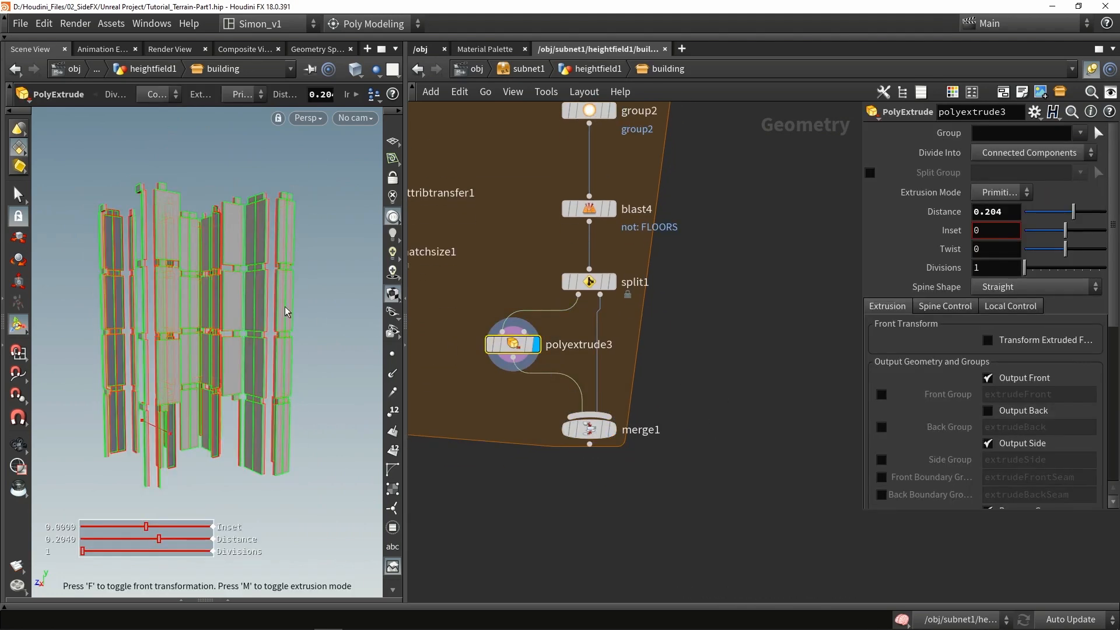
pyautogui.hotkey('space', '5')
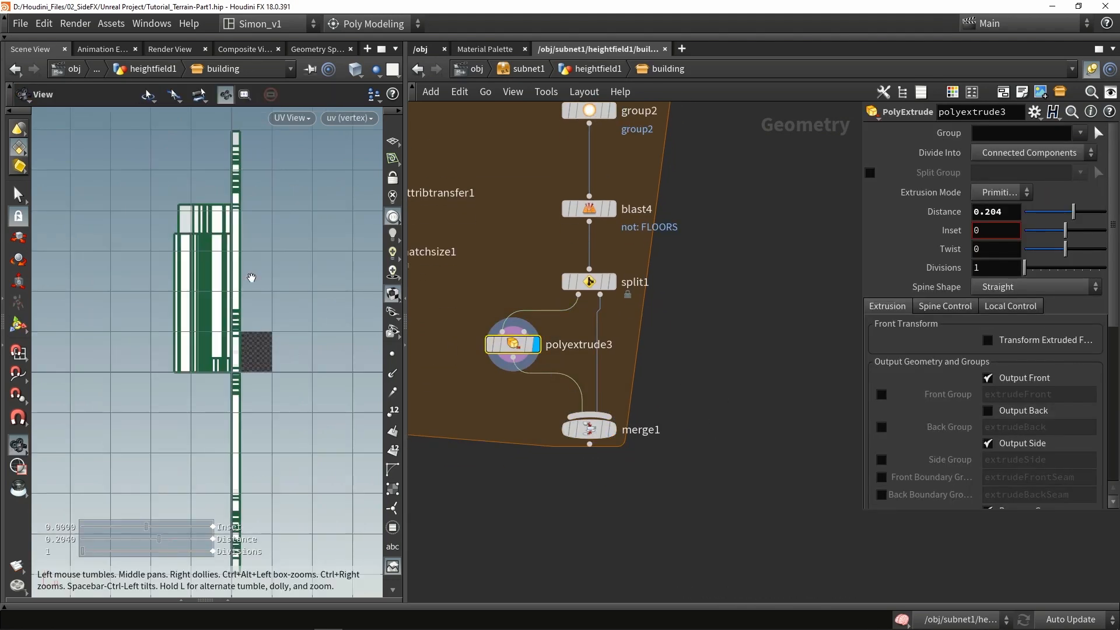
pyautogui.scroll(9, 244, 373)
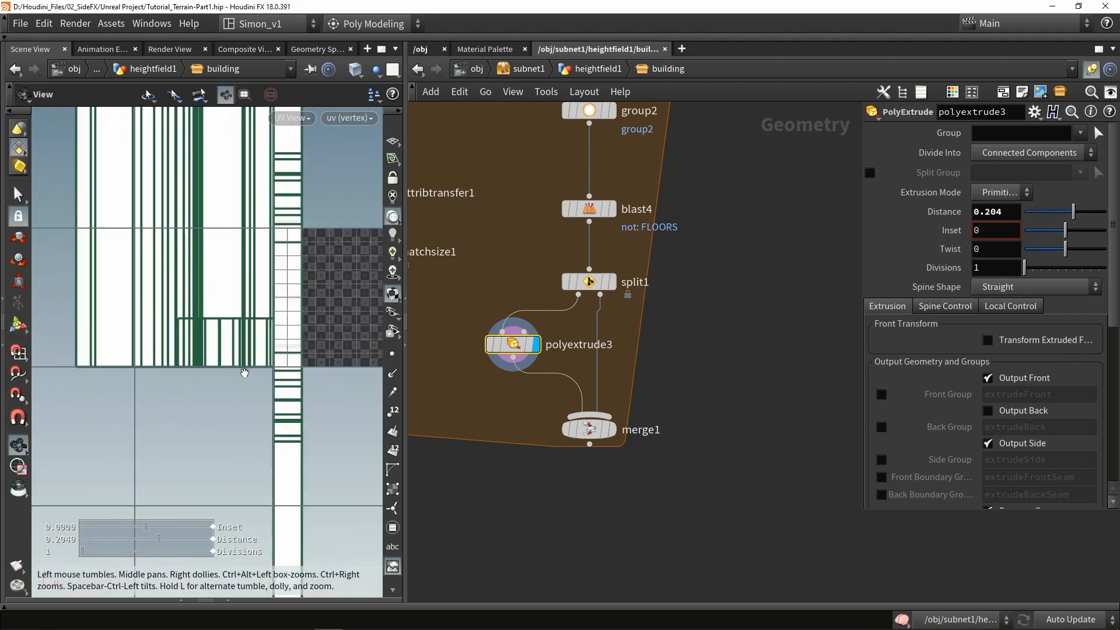
pyautogui.keyDown('alt'); pyautogui.moveTo(243, 286); pyautogui.dragTo(242, 420, button='middle'); pyautogui.keyUp('alt')
pyautogui.scroll(-10, 243, 418)
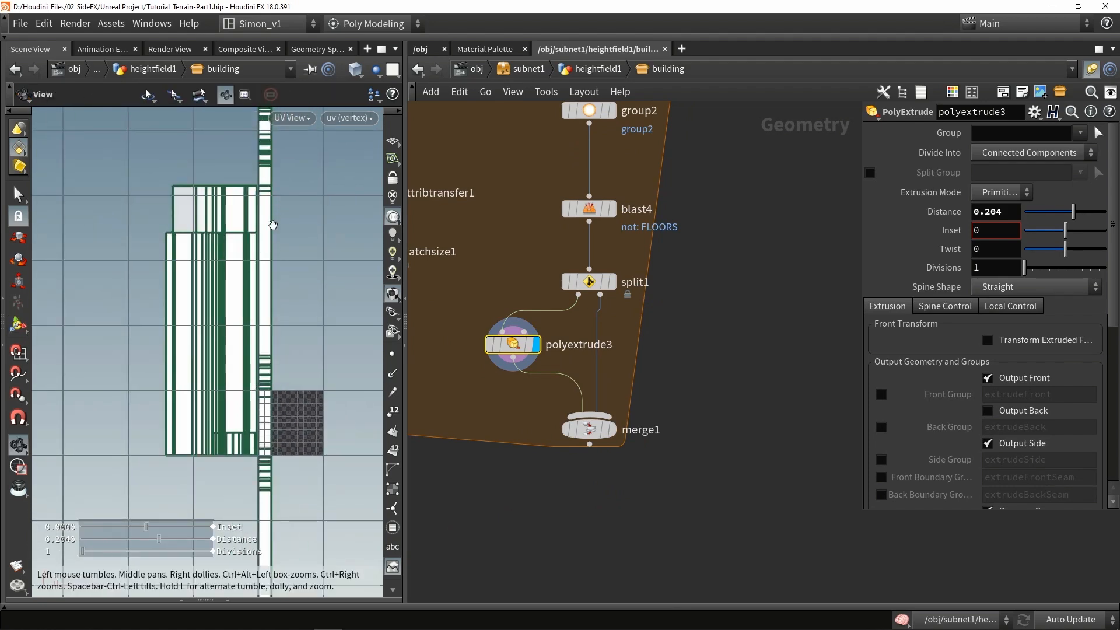
pyautogui.scroll(-6, 272, 220)
pyautogui.keyDown('alt'); pyautogui.moveTo(272, 220); pyautogui.dragTo(227, 292, button='middle'); pyautogui.keyUp('alt')
pyautogui.scroll(5, 227, 353)
pyautogui.scroll(3, 228, 360)
pyautogui.hotkey('space', '1')
# Insert a UV Transform node between polyextrude3 and merge1, and paste a brick-textured UV Quick Shade node after merge1.
pyautogui.press('Tab')
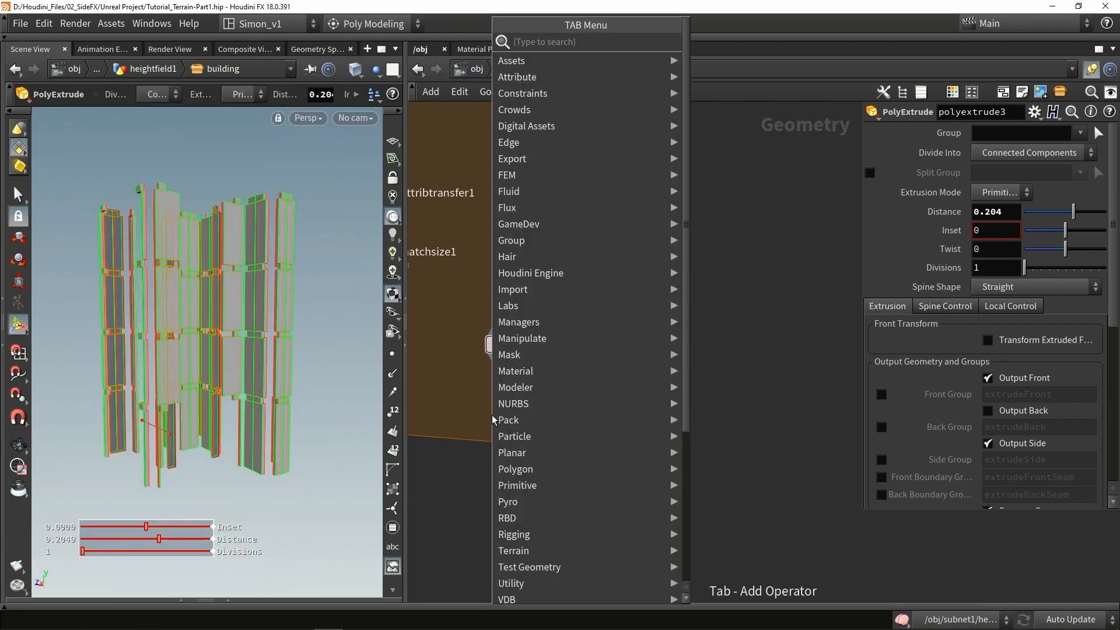
pyautogui.write('uv tr')
pyautogui.press('Return')
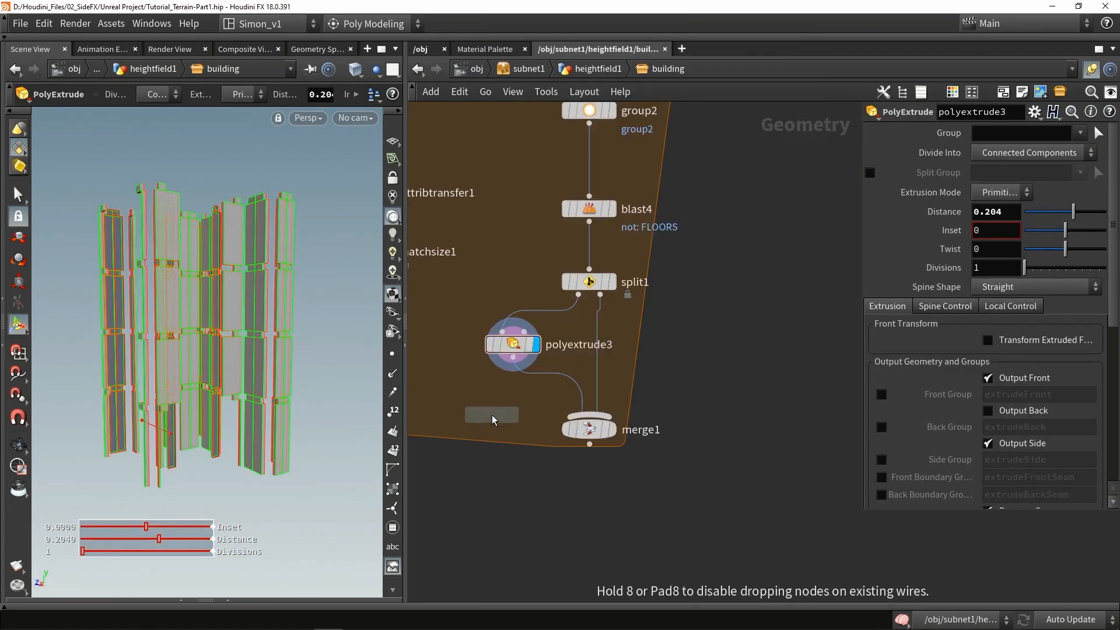
pyautogui.scroll(5, 492, 414)
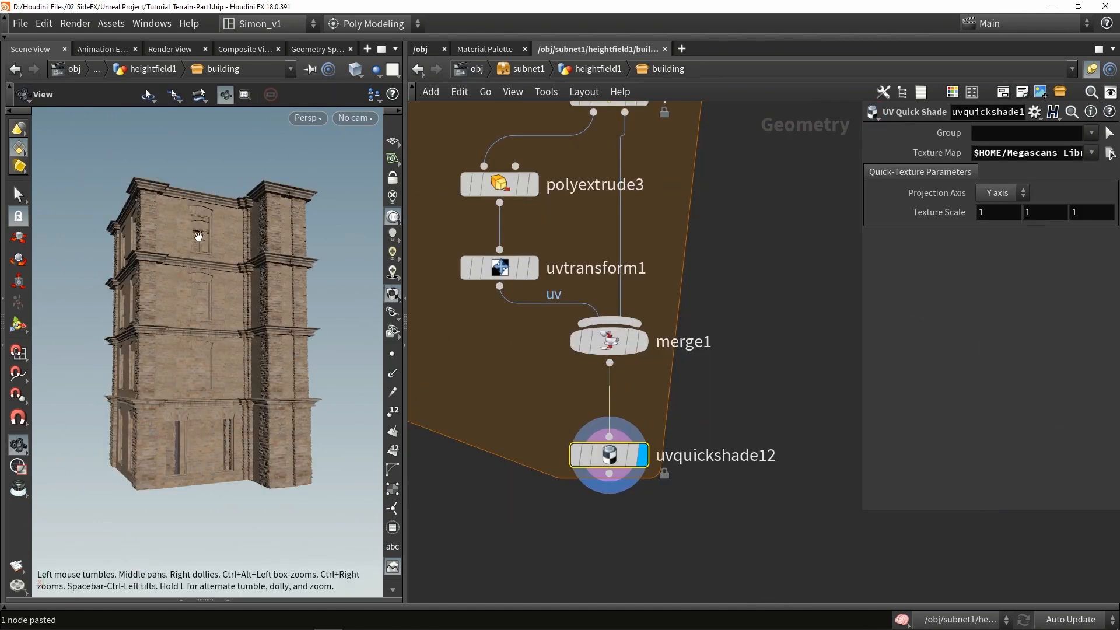
# Examine the brick texture's scale and alignment where the filler strips meet the wall modules.
pyautogui.scroll(3, 228, 245)
pyautogui.moveTo(226, 246)
pyautogui.mouseDown()
pyautogui.moveTo(180, 249)
pyautogui.moveTo(233, 257)
pyautogui.moveTo(174, 237)
pyautogui.moveTo(176, 210)
pyautogui.moveTo(210, 230)
pyautogui.moveTo(207, 246)
pyautogui.mouseUp()
pyautogui.scroll(5, 208, 246)
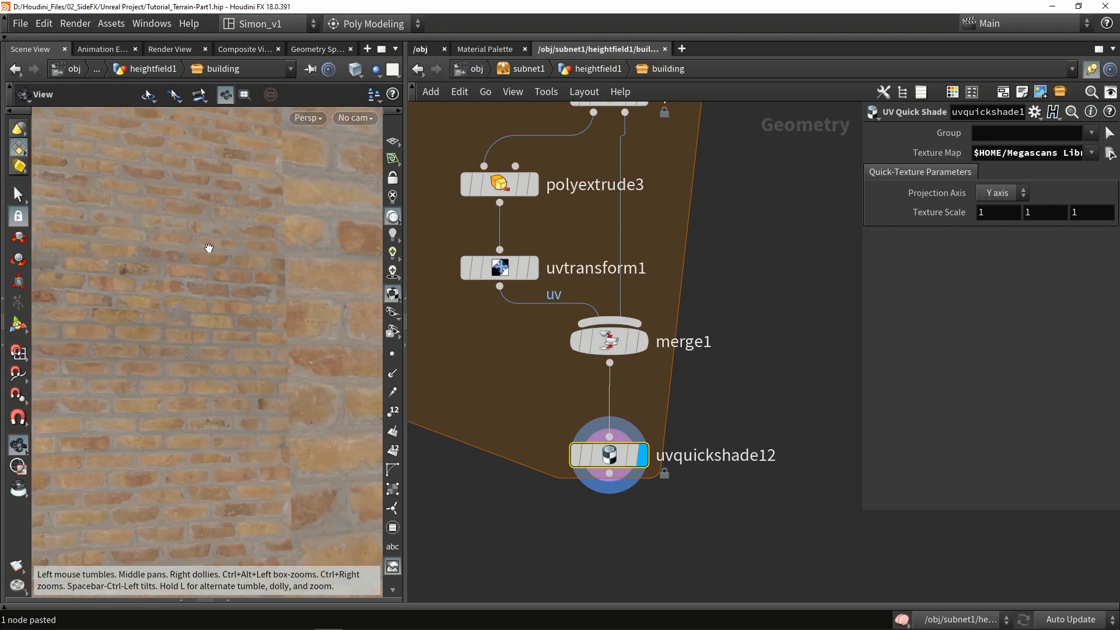
pyautogui.scroll(-3, 173, 254)
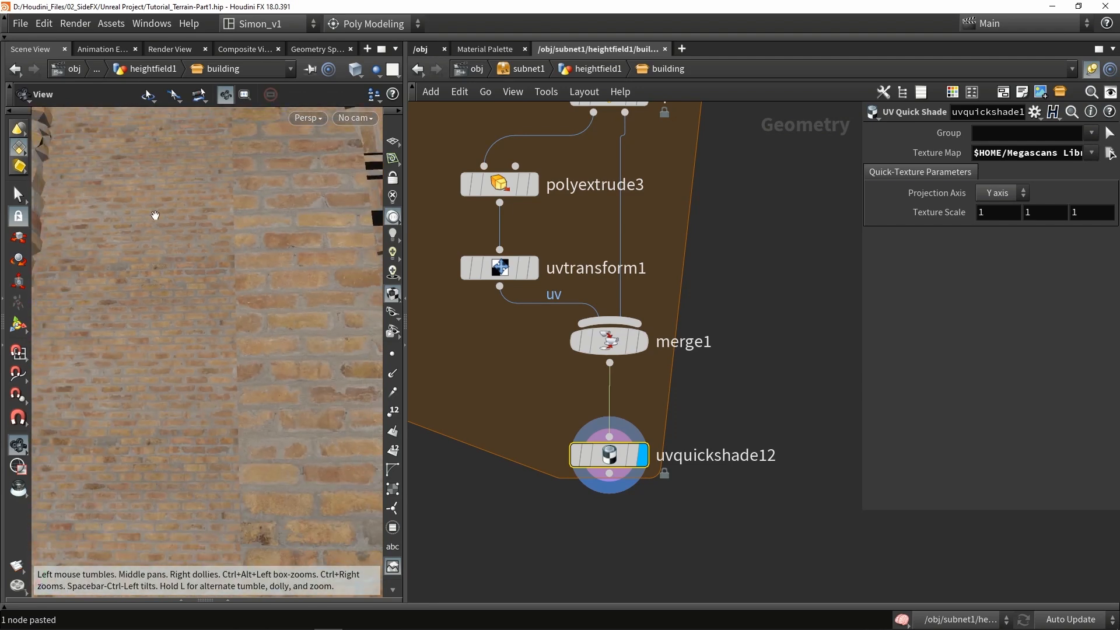
pyautogui.scroll(-4, 181, 277)
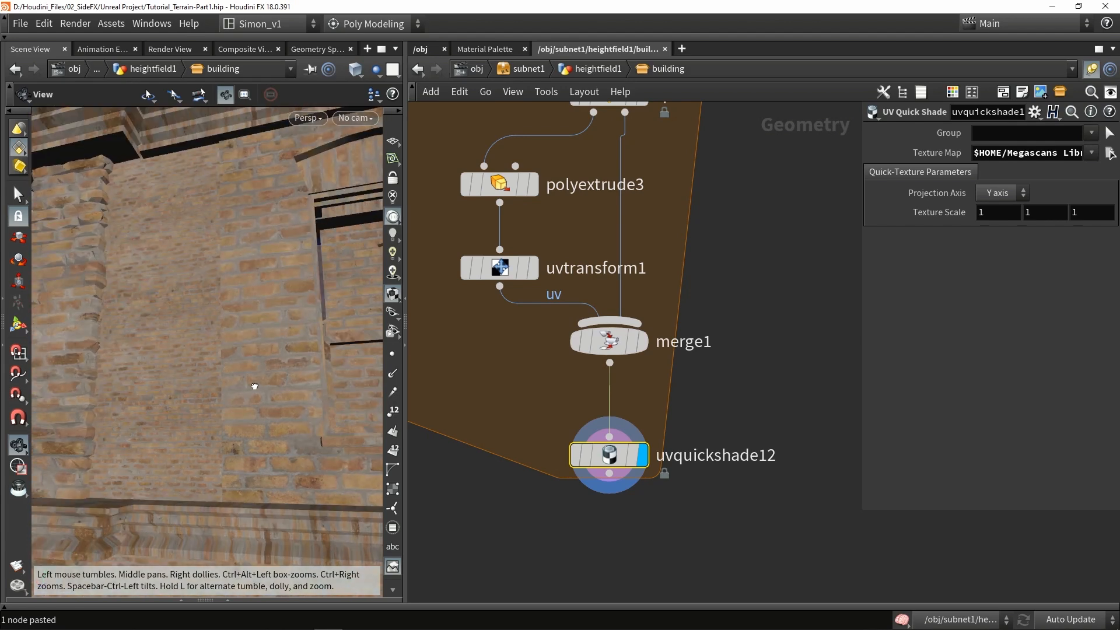
pyautogui.moveTo(218, 282); pyautogui.dragTo(155, 282)
pyautogui.press('Return')
pyautogui.scroll(2, 159, 295)
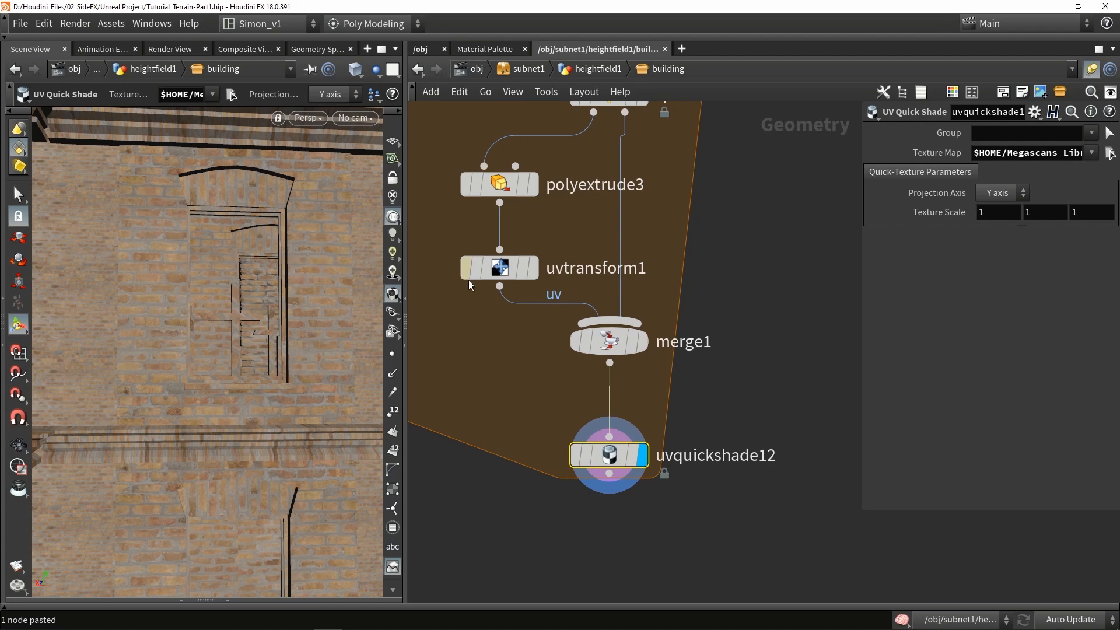
# Set uvtransform1's Translate to -1.49, -0.23, 0 and Scale to -0.3384, 0.3384, 0.0784 to match the neighbouring bricks.
pyautogui.click(494, 272)
pyautogui.moveTo(82, 255); pyautogui.dragTo(488, 254)
pyautogui.moveTo(945, 249); pyautogui.dragTo(886, 249, button='middle')
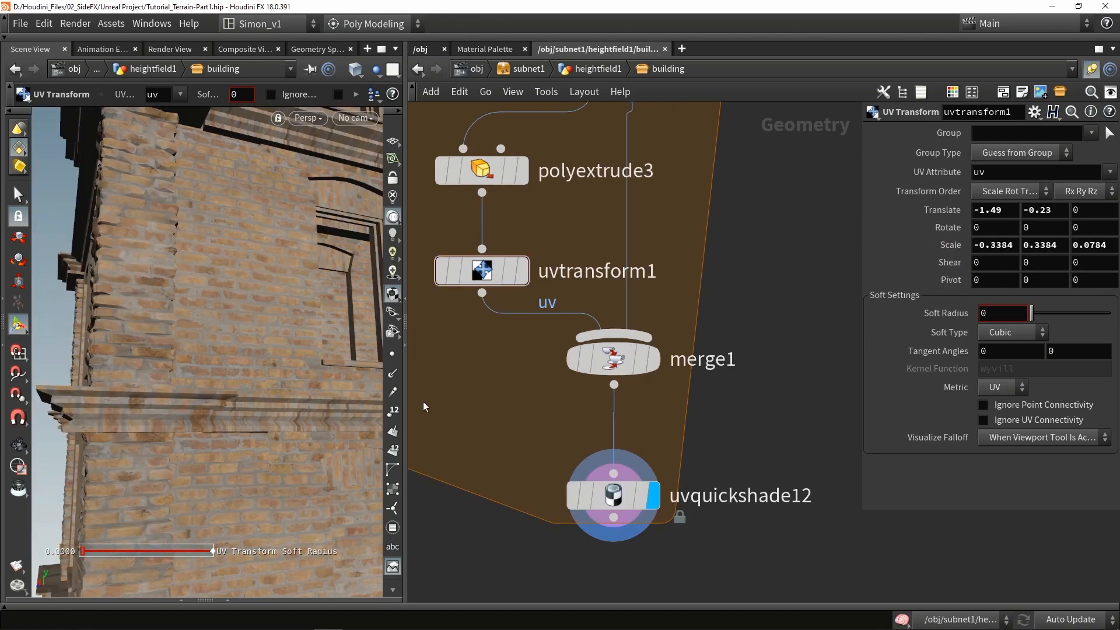
pyautogui.keyDown('alt'); pyautogui.moveTo(266, 353); pyautogui.dragTo(239, 320); pyautogui.keyUp('alt')
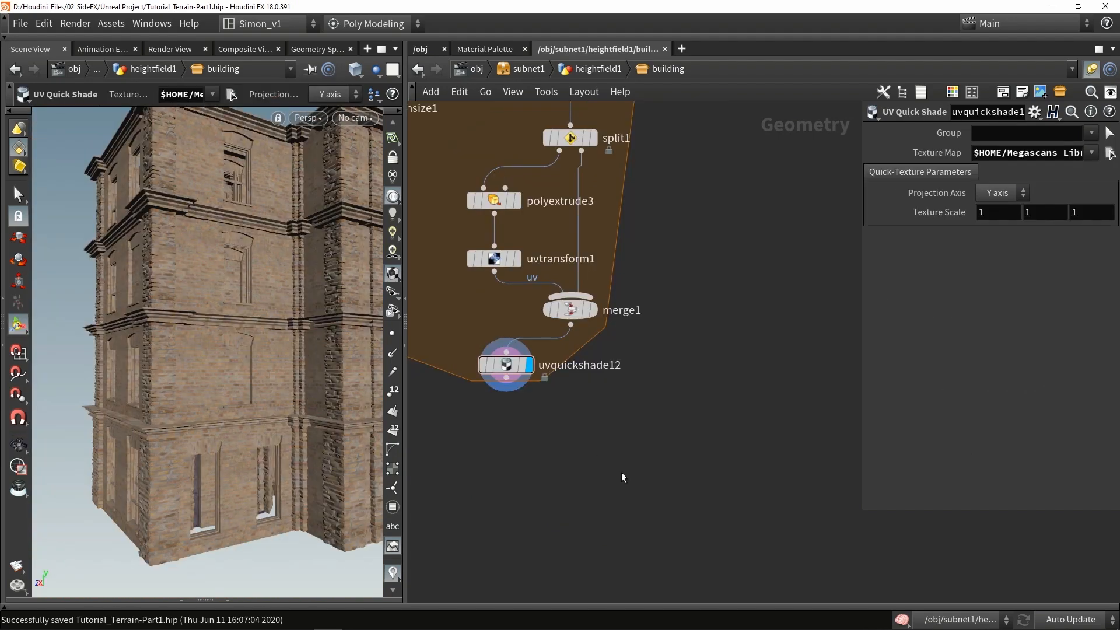
# Add a Divide node below merge1, connect it to merge1's output, and display it.
pyautogui.press('Tab')
pyautogui.write('div')
pyautogui.press('Return')
pyautogui.click(583, 418)
pyautogui.moveTo(570, 325); pyautogui.dragTo(576, 423)
pyautogui.press('r')
pyautogui.click(579, 418)
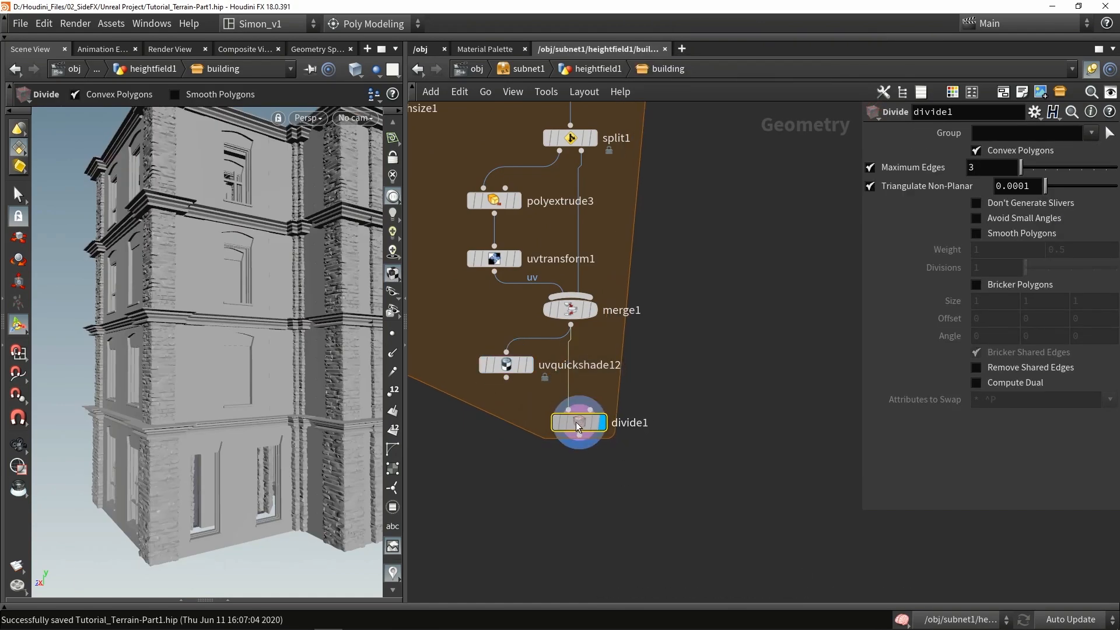
# Enable Don't Generate Slivers and Avoid Small Angles on divide1, checking the triangulated walls with wireframe shown.
pyautogui.hotkey('shift', 'w')
pyautogui.moveTo(282, 372)
pyautogui.keyDown('alt'); pyautogui.mouseDown()
pyautogui.moveTo(252, 372)
pyautogui.moveTo(295, 377)
pyautogui.mouseUp(); pyautogui.keyUp('alt')
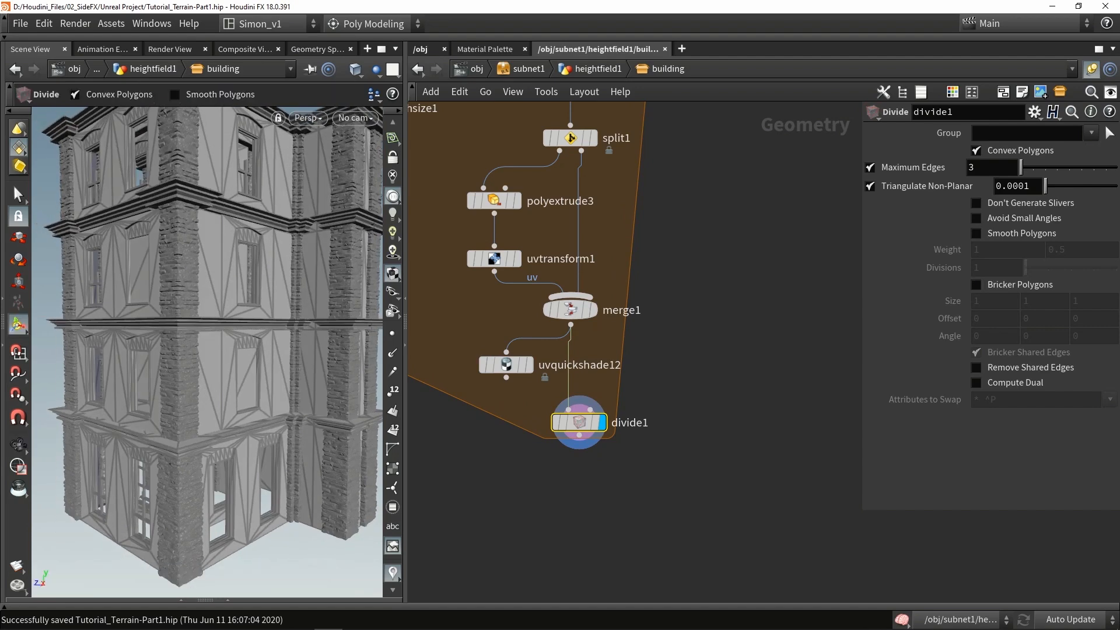
pyautogui.hotkey('alt', 'Tab')
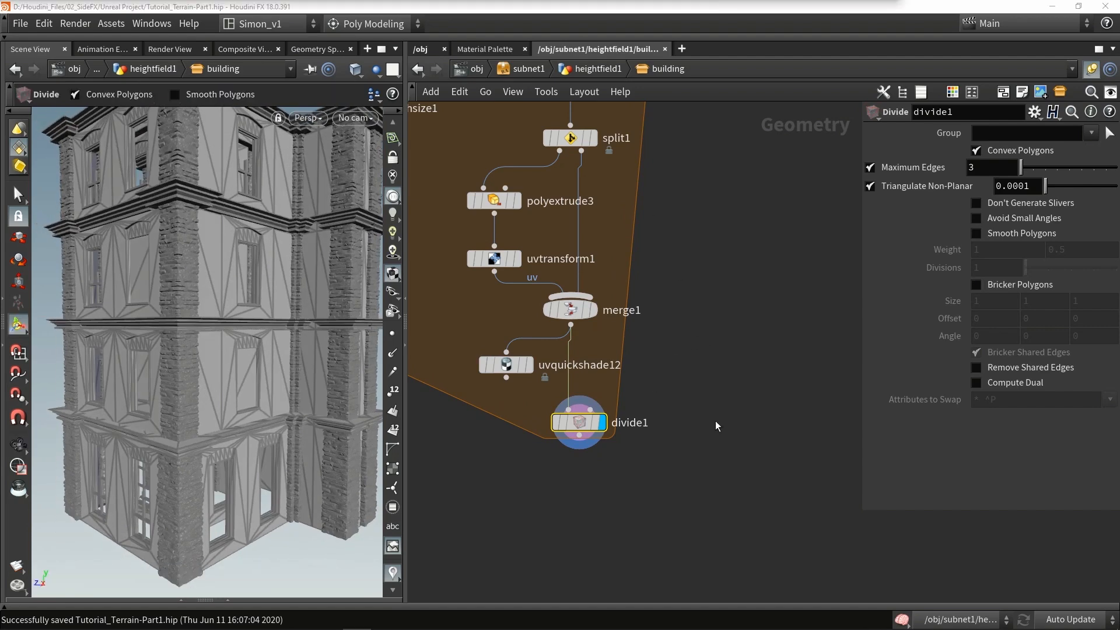
pyautogui.click(990, 206)
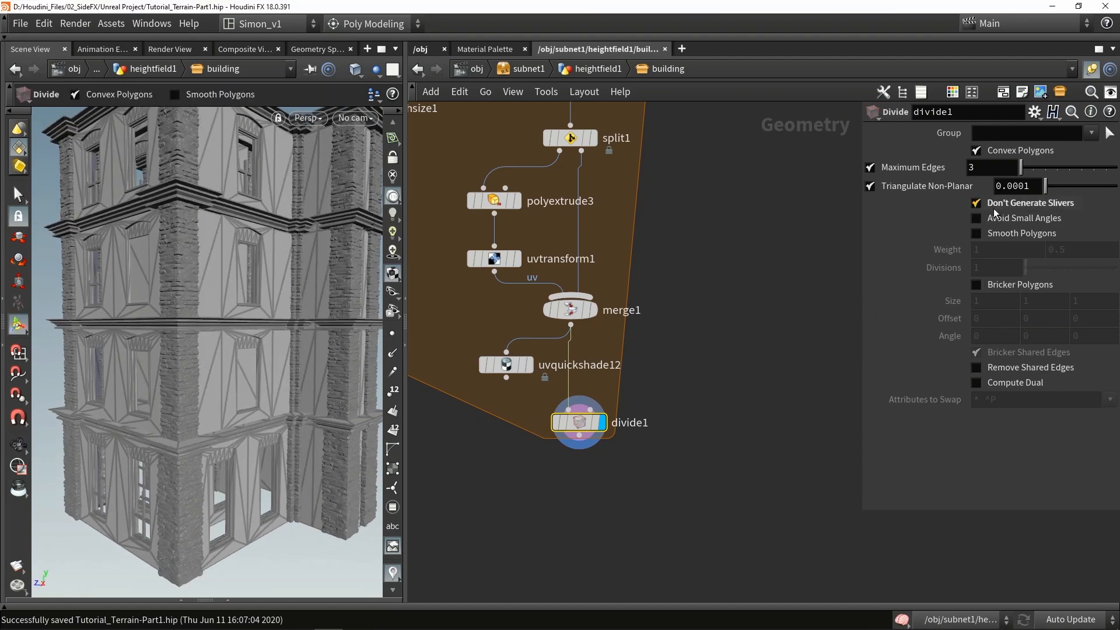
pyautogui.moveTo(291, 335)
pyautogui.keyDown('alt'); pyautogui.mouseDown()
pyautogui.moveTo(255, 335)
pyautogui.moveTo(275, 334)
pyautogui.mouseUp(); pyautogui.keyUp('alt')
pyautogui.scroll(-3, 275, 335)
# Duplicate divide1 below itself, connect and display the copy, and switch it from Convex Polygons to Bricker Polygons.
pyautogui.keyDown('alt'); pyautogui.moveTo(579, 447); pyautogui.dragTo(579, 484); pyautogui.keyUp('alt')
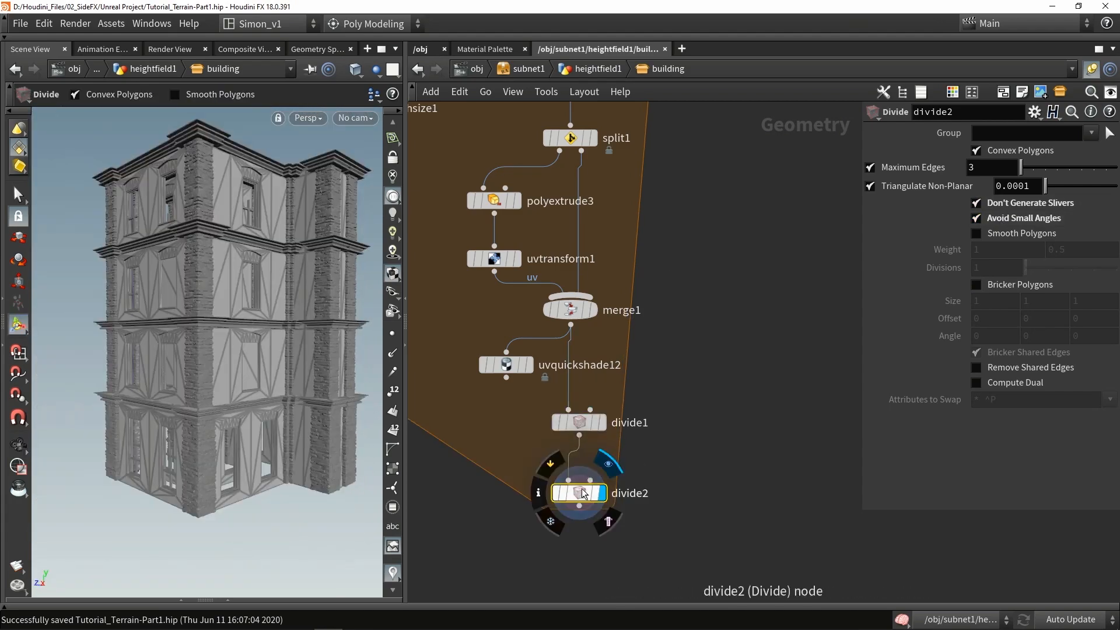
pyautogui.click(976, 151)
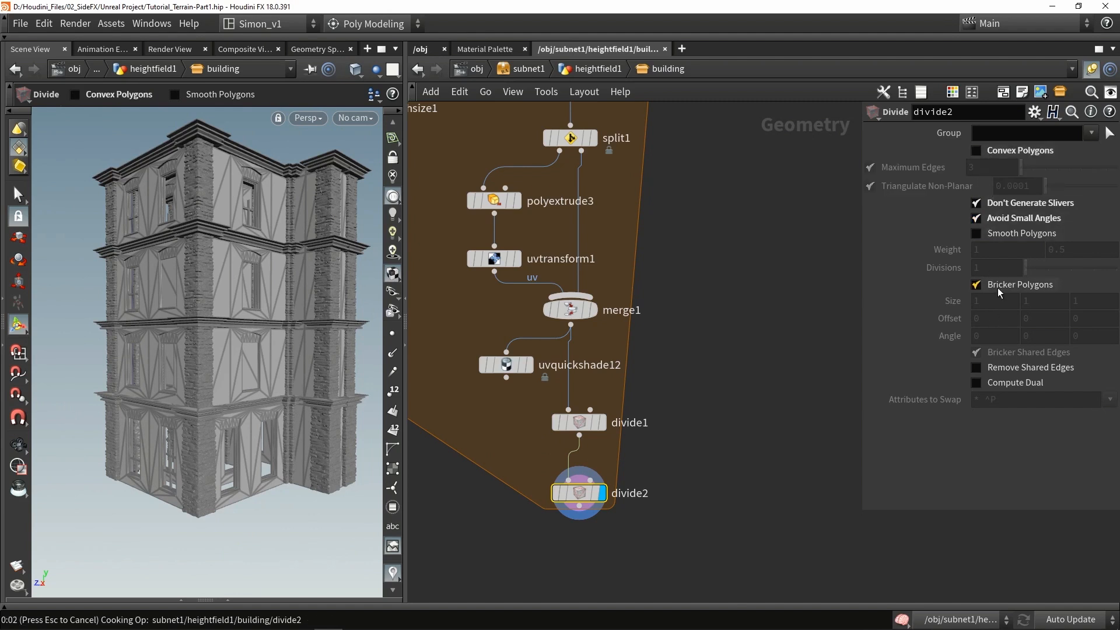
pyautogui.keyDown('alt'); pyautogui.moveTo(265, 348); pyautogui.dragTo(166, 322); pyautogui.keyUp('alt')
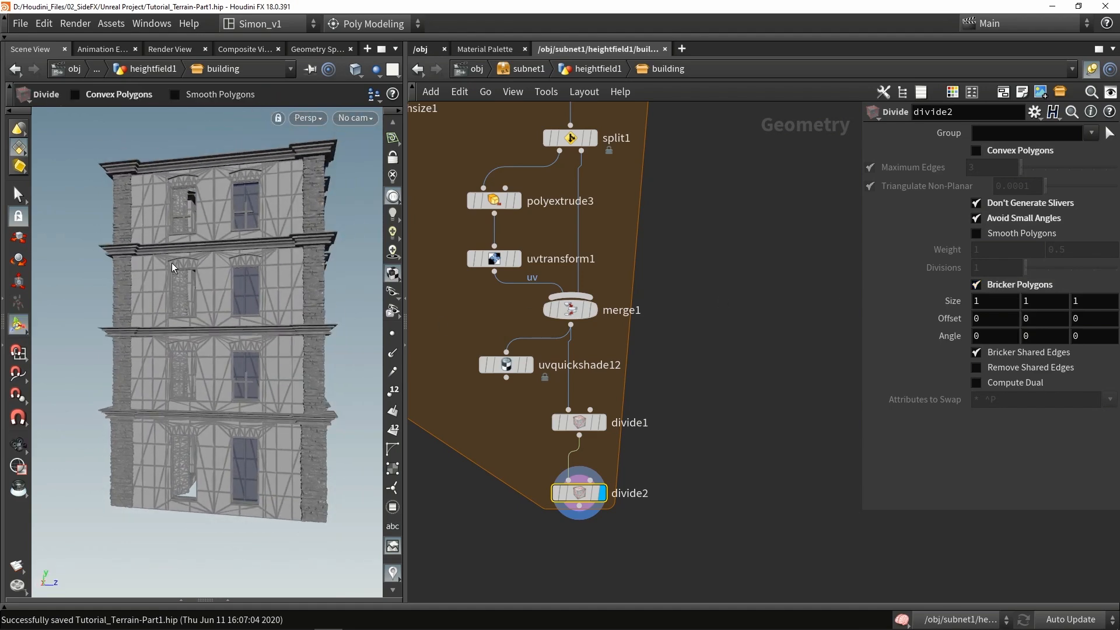
# Examine the divided building from several sides and distances to check the divide2 result on its walls and corners.
pyautogui.keyDown('alt'); pyautogui.moveTo(165, 261); pyautogui.dragTo(250, 333); pyautogui.keyUp('alt')
pyautogui.keyDown('alt'); pyautogui.moveTo(140, 337); pyautogui.dragTo(198, 373); pyautogui.keyUp('alt')
pyautogui.scroll(3, 199, 301)
pyautogui.keyDown('alt'); pyautogui.moveTo(170, 323); pyautogui.dragTo(217, 280); pyautogui.keyUp('alt')
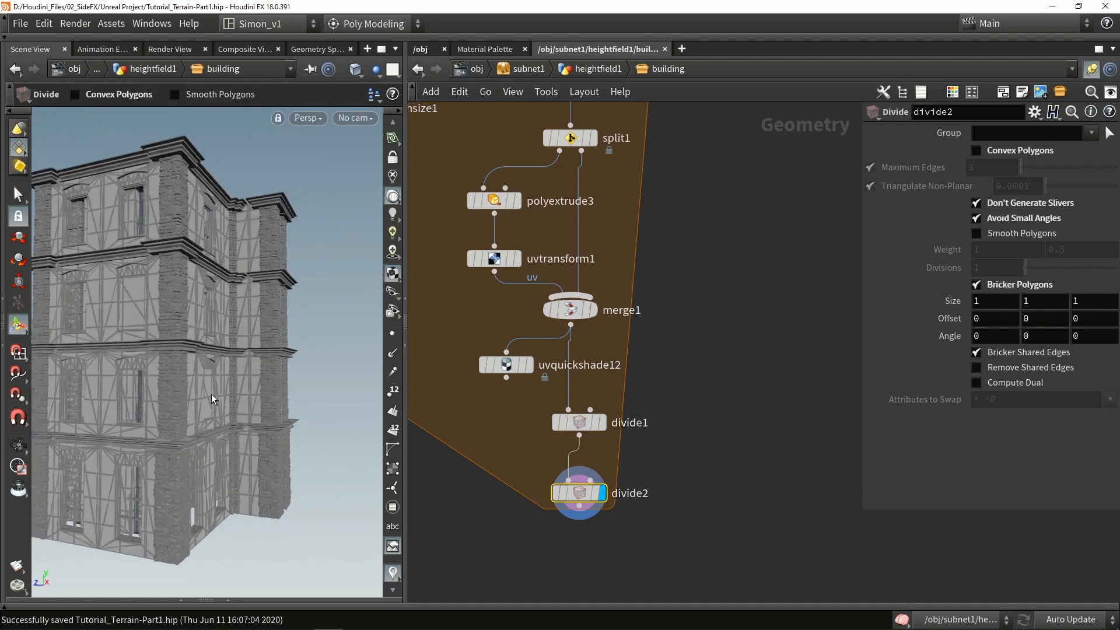
pyautogui.keyDown('alt'); pyautogui.moveTo(252, 390); pyautogui.dragTo(212, 383); pyautogui.keyUp('alt')
pyautogui.scroll(4, 137, 286)
pyautogui.keyDown('alt'); pyautogui.moveTo(148, 305); pyautogui.dragTo(253, 342); pyautogui.keyUp('alt')
pyautogui.scroll(-3, 315, 318)
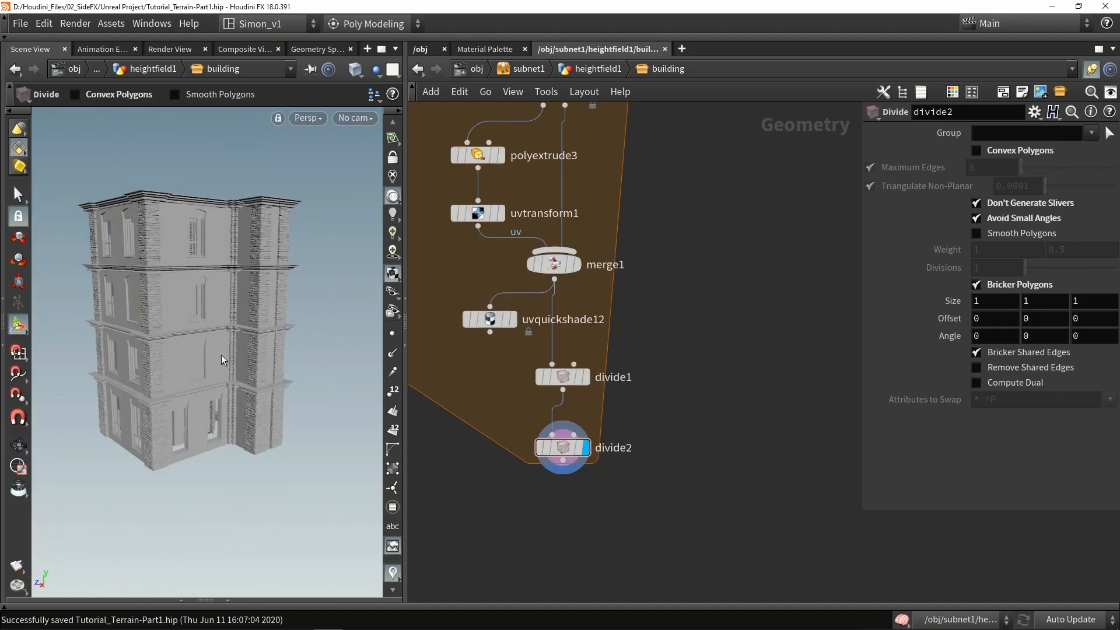
pyautogui.keyDown('alt'); pyautogui.moveTo(288, 373); pyautogui.dragTo(185, 270); pyautogui.keyUp('alt')
pyautogui.scroll(-3, 238, 377)
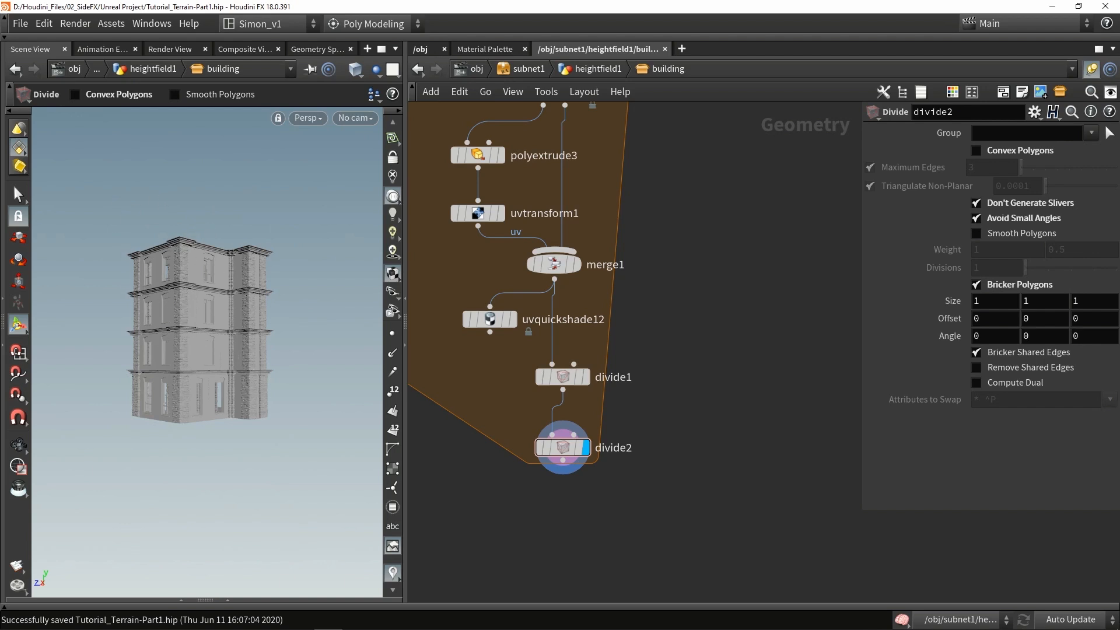
pyautogui.scroll(-5, 652, 389)
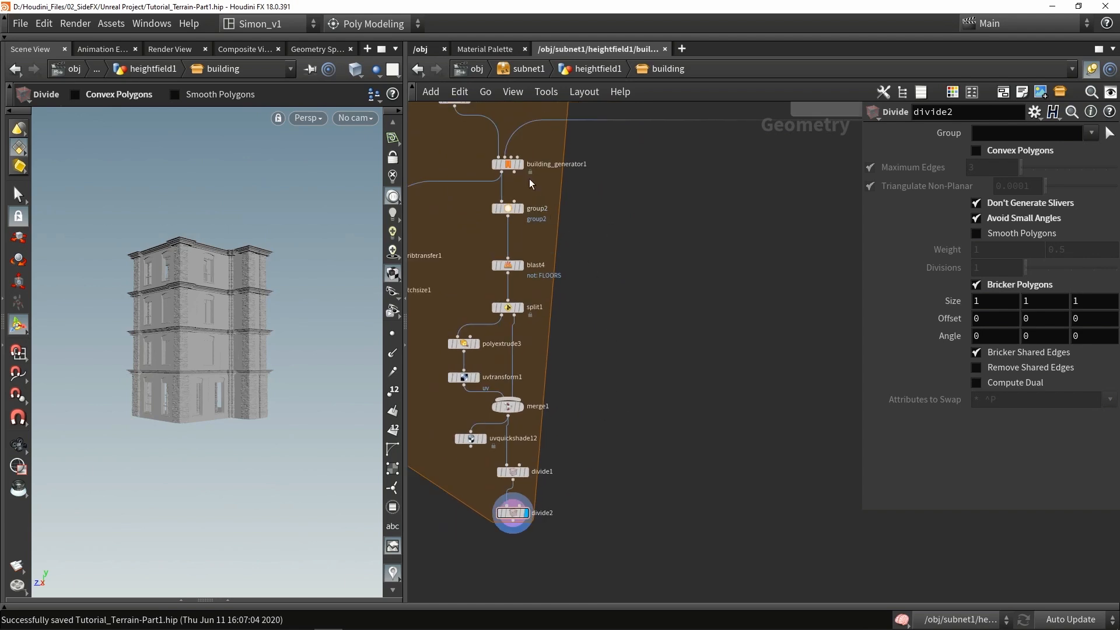
# Display building_generator1's output to examine the generated building with its roof and floors.
pyautogui.click(520, 164)
pyautogui.keyDown('alt'); pyautogui.moveTo(205, 302); pyautogui.dragTo(238, 315); pyautogui.keyUp('alt')
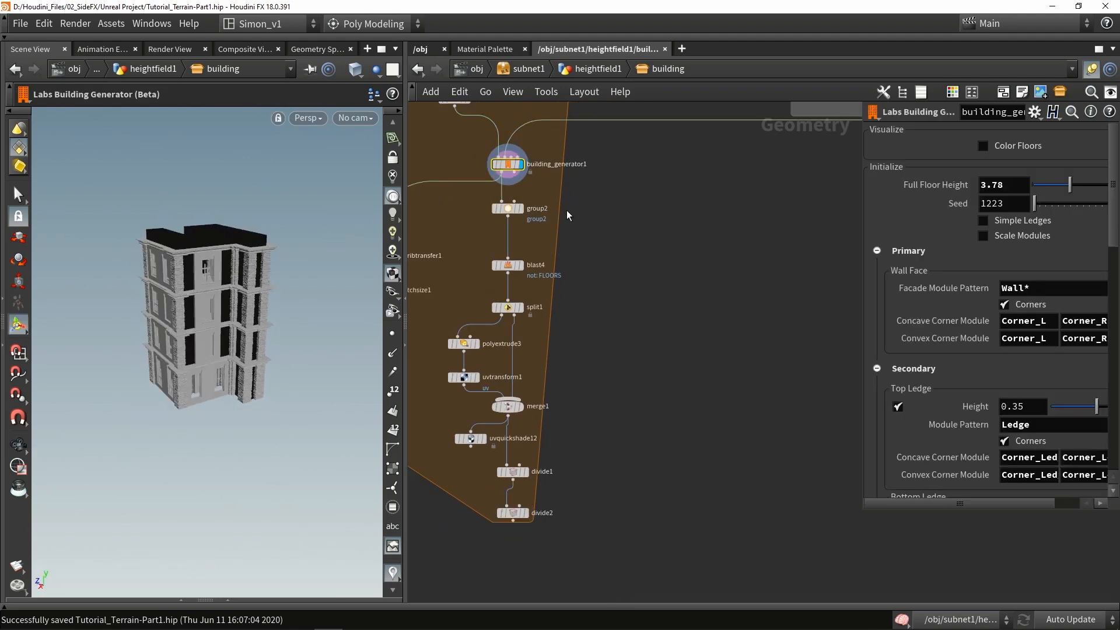
pyautogui.scroll(1, 578, 222)
pyautogui.click(611, 237)
pyautogui.scroll(-1, 638, 274)
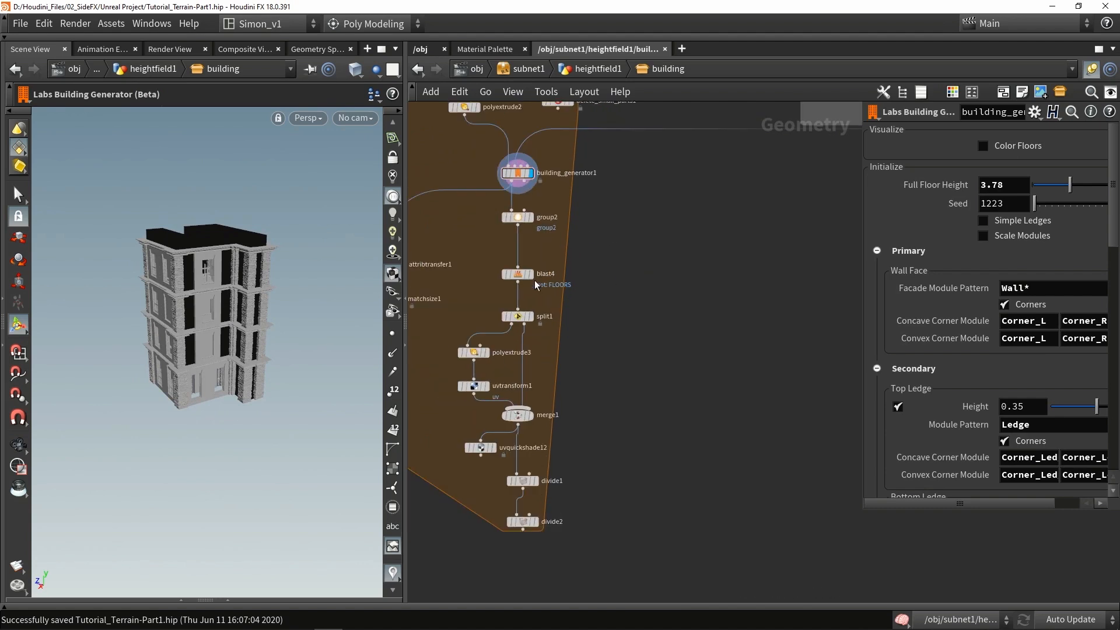
# Duplicate blast4 to the side with its input from group2, display the copy, and turn off Delete Non Selected.
pyautogui.keyDown('alt'); pyautogui.moveTo(516, 280); pyautogui.dragTo(645, 285); pyautogui.keyUp('alt')
pyautogui.moveTo(511, 188); pyautogui.dragTo(619, 268)
pyautogui.press('Escape')
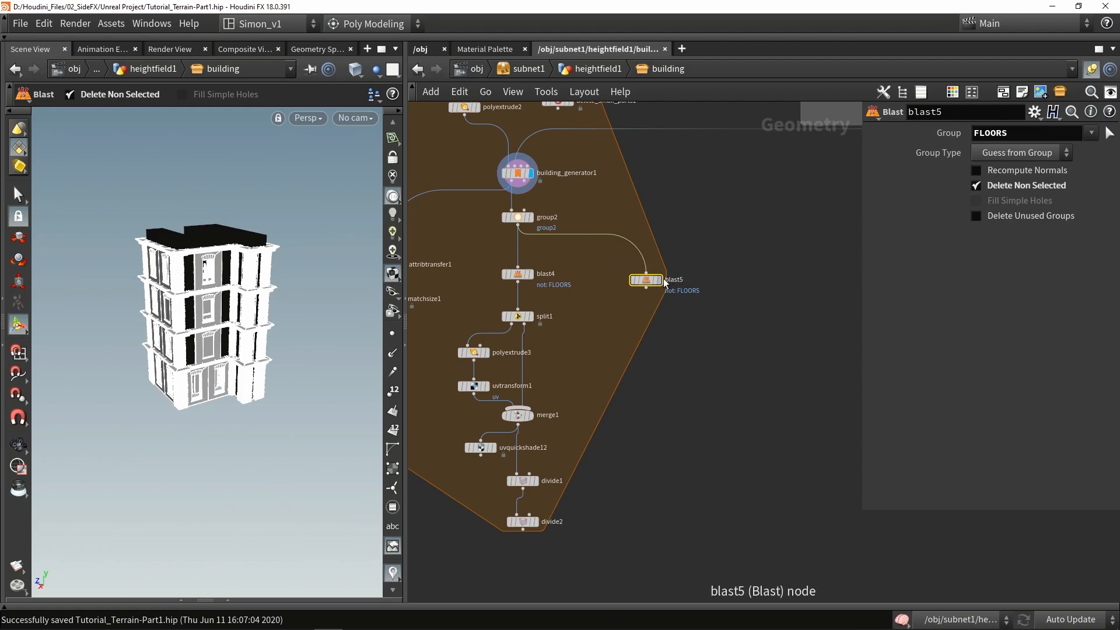
pyautogui.click(658, 279)
pyautogui.press('Escape')
pyautogui.scroll(5, 294, 313)
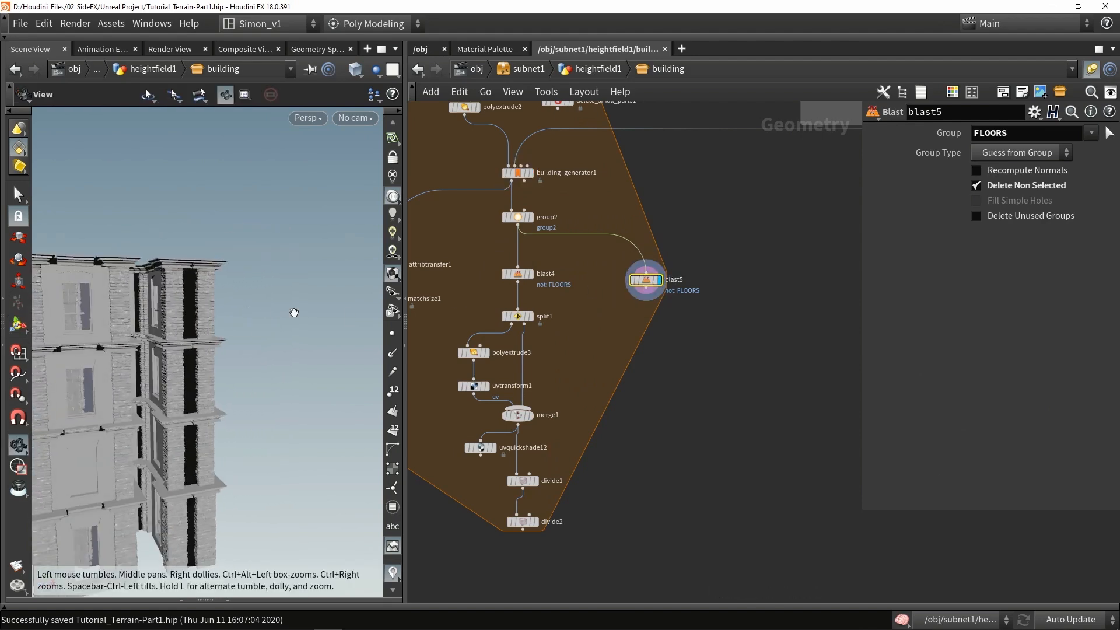
pyautogui.scroll(-5, 294, 313)
pyautogui.press('Escape')
pyautogui.click(976, 186)
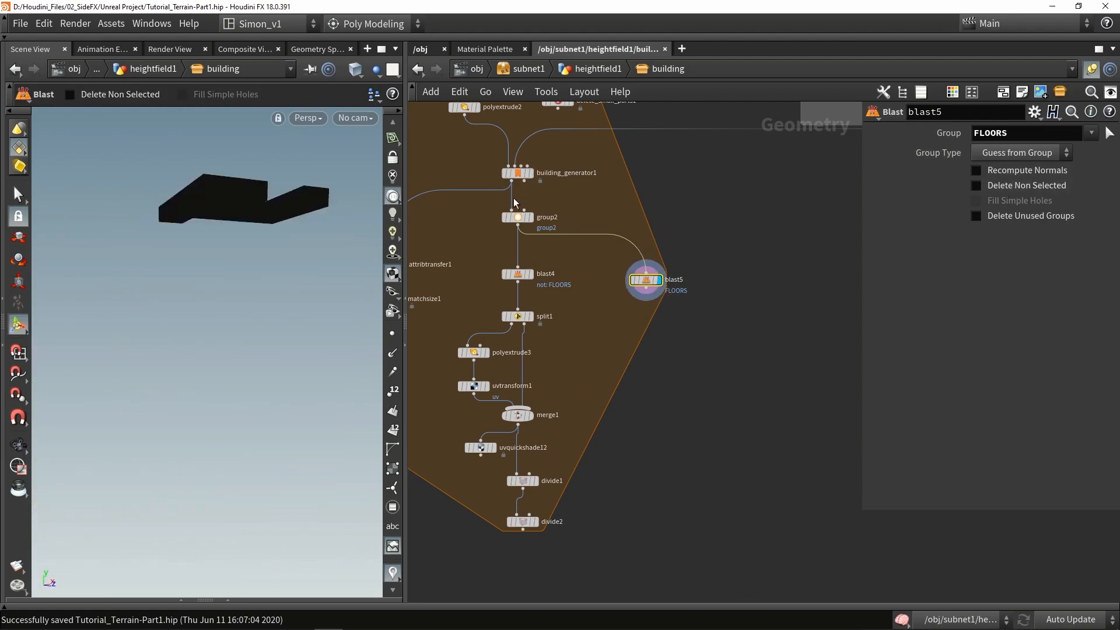
pyautogui.press('w')
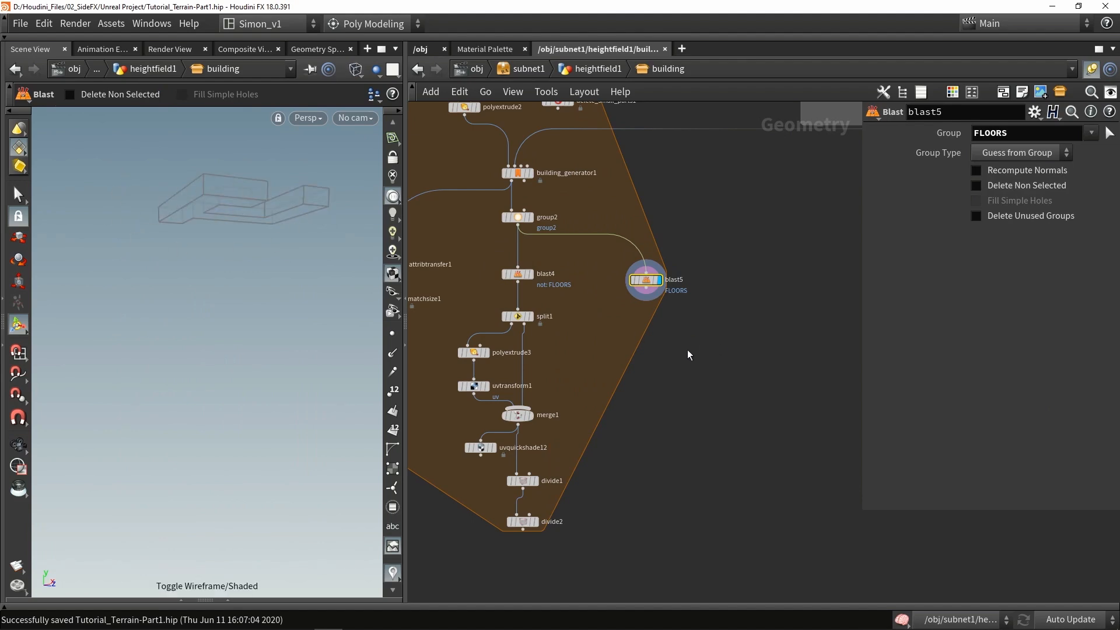
# Add a Labs Split Primitives by Normal node below blast5, connect it to blast5's output, and display it.
pyautogui.scroll(4, 647, 299)
pyautogui.press('Delete')
pyautogui.press('Tab')
pyautogui.write('spl')
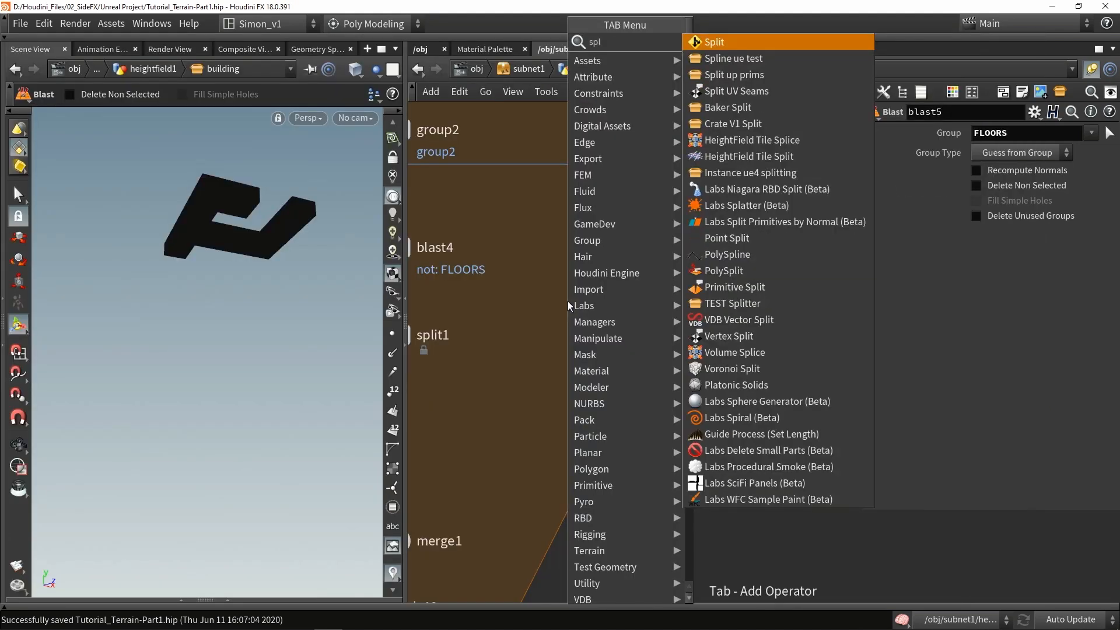
pyautogui.click(785, 222)
pyautogui.click(635, 297)
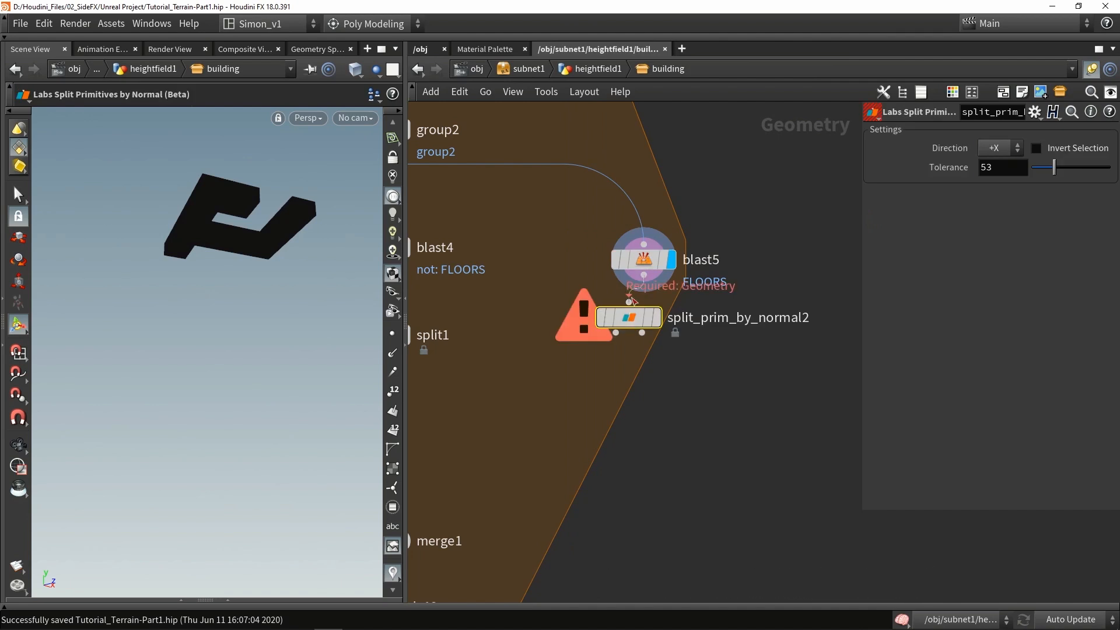
pyautogui.moveTo(632, 320); pyautogui.dragTo(647, 337)
pyautogui.click(672, 334)
pyautogui.keyDown('alt'); pyautogui.moveTo(205, 300); pyautogui.dragTo(153, 321); pyautogui.keyUp('alt')
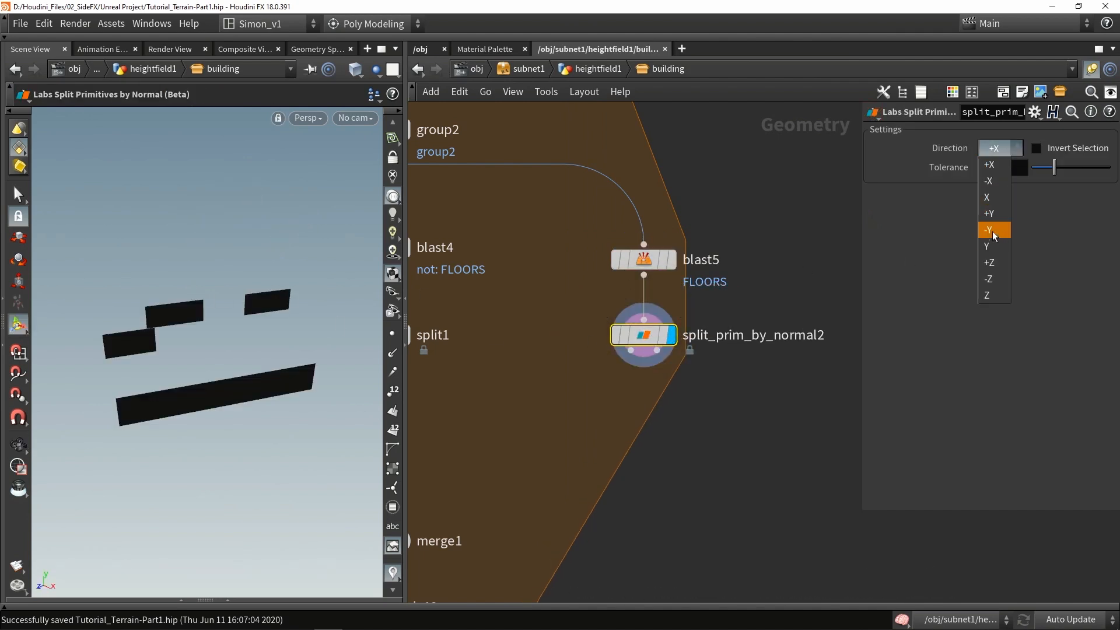
# Set split_prim_by_normal2's Direction to -Y.
pyautogui.click(998, 229)
pyautogui.press('Escape')
pyautogui.moveTo(205, 327); pyautogui.dragTo(168, 313)
# Add a Resample node below split_prim_by_normal2, fed by its first output, and display it.
pyautogui.press('Tab')
pyautogui.write('res')
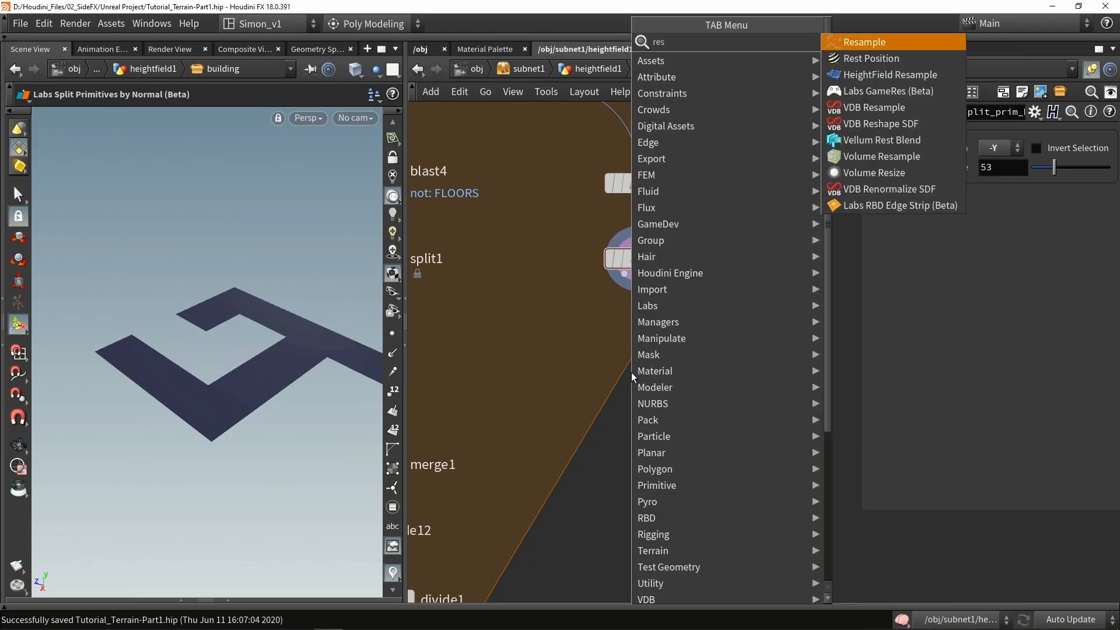
pyautogui.press('Return')
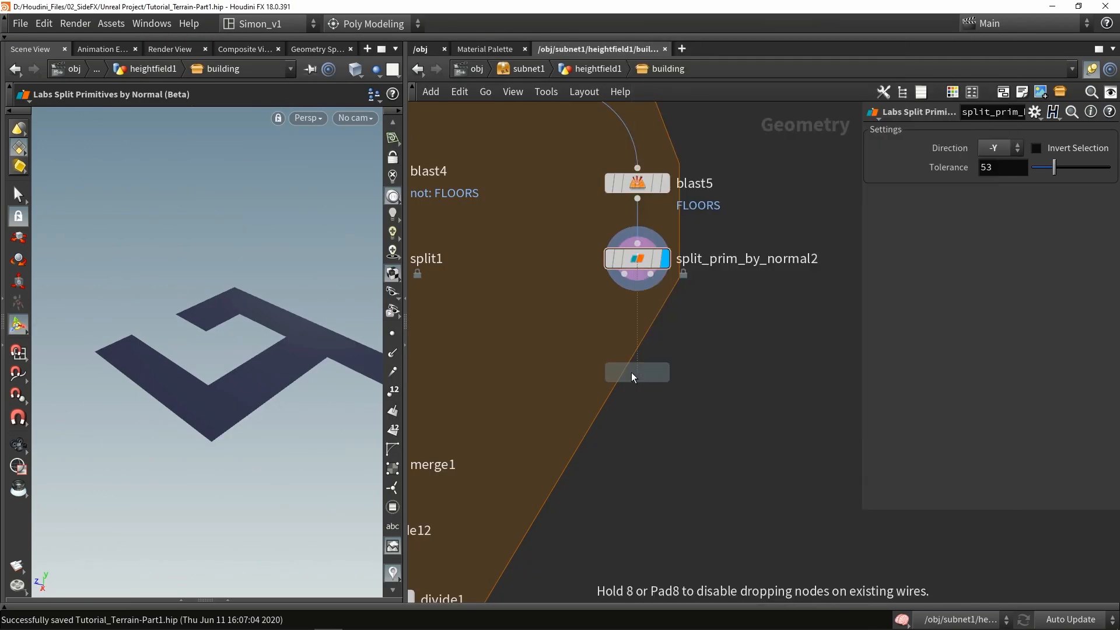
pyautogui.click(631, 373)
pyautogui.click(665, 372)
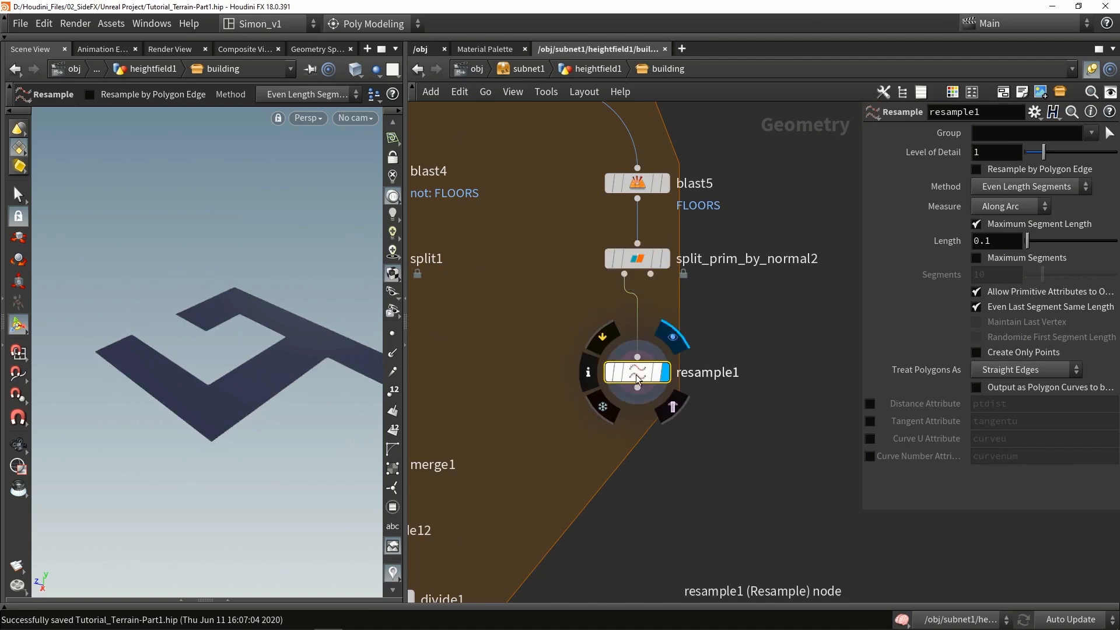
# Set resample1's Length to 1.86 and enable Resample by Polygon Edge, with the points shown.
pyautogui.moveTo(1027, 240); pyautogui.dragTo(1058, 245)
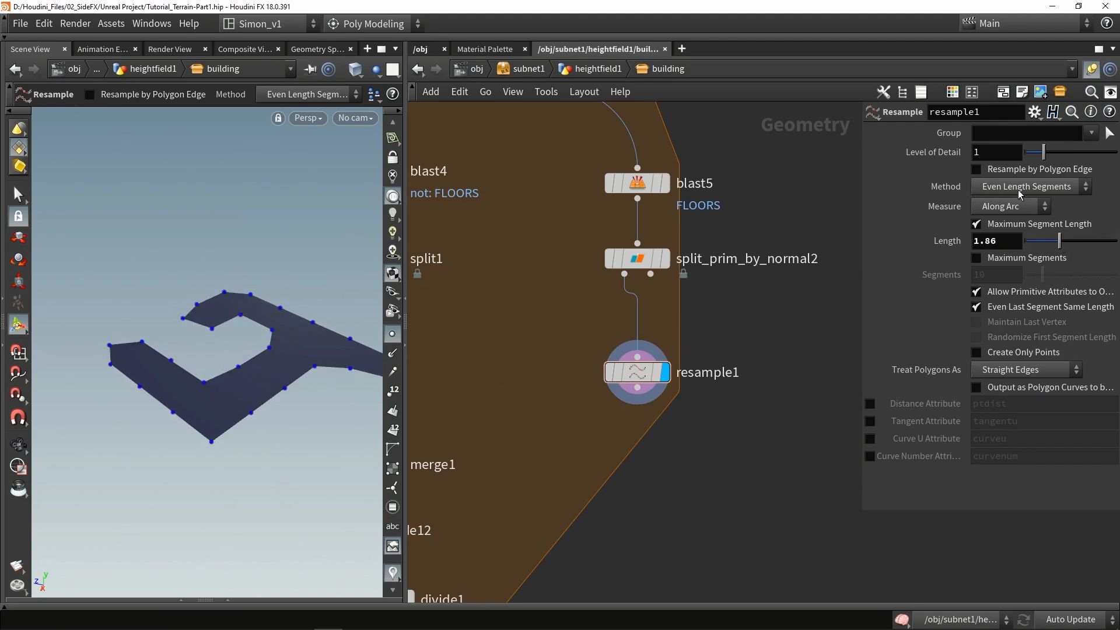
pyautogui.click(1006, 175)
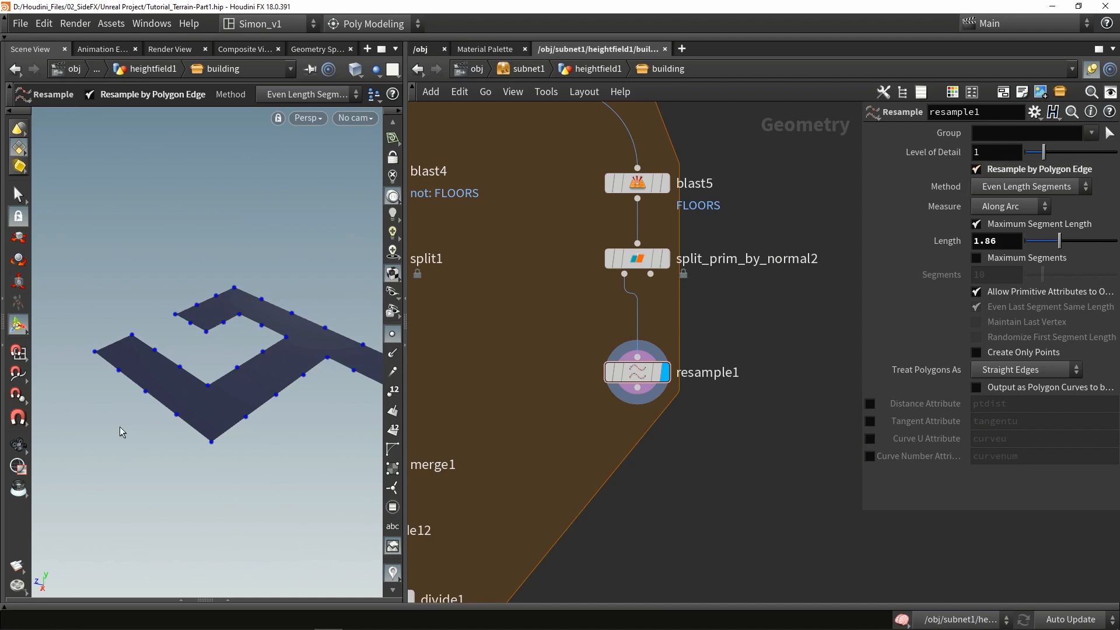
pyautogui.keyDown('alt'); pyautogui.moveTo(234, 360); pyautogui.dragTo(241, 362); pyautogui.keyUp('alt')
pyautogui.keyDown('alt'); pyautogui.moveTo(244, 363); pyautogui.dragTo(217, 313, button='middle'); pyautogui.keyUp('alt')
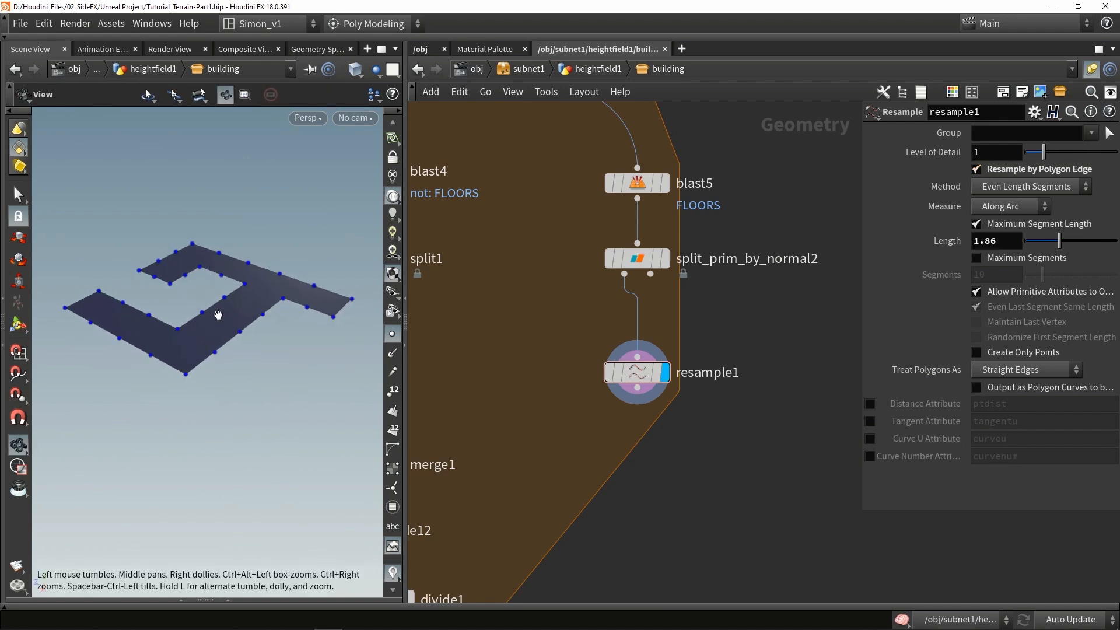
pyautogui.scroll(-1, 217, 313)
pyautogui.moveTo(602, 459); pyautogui.dragTo(579, 405, button='middle')
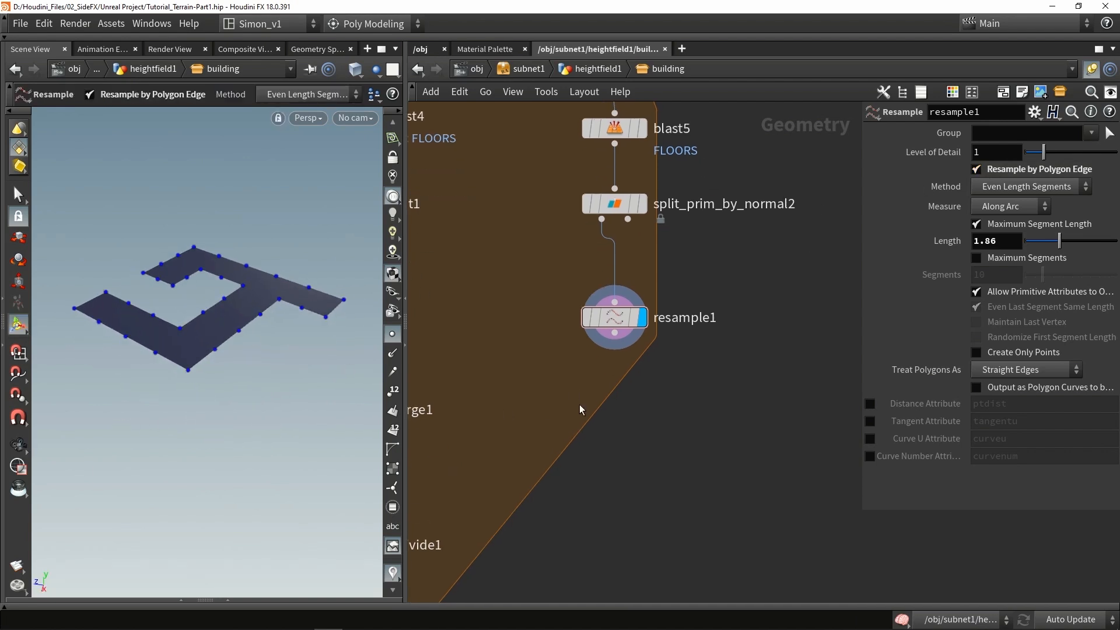
# Add a Group by Range node below resample1, connect it to resample1's output, and display it.
pyautogui.press('Tab')
pyautogui.write('range')
pyautogui.press('Return')
pyautogui.click(608, 439)
pyautogui.moveTo(613, 385); pyautogui.dragTo(614, 348, button='middle')
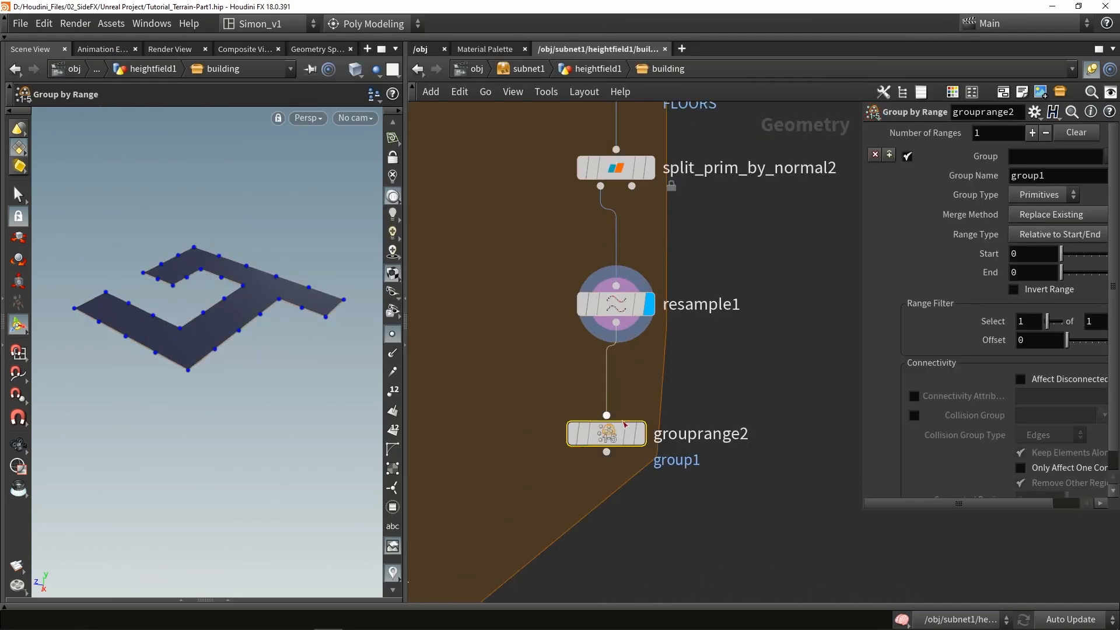
pyautogui.click(640, 433)
pyautogui.moveTo(611, 436); pyautogui.dragTo(628, 415)
# Set grouprange2's Group Type to Points and its range filter to select 1 of 4.
pyautogui.click(1047, 195)
pyautogui.click(1029, 211)
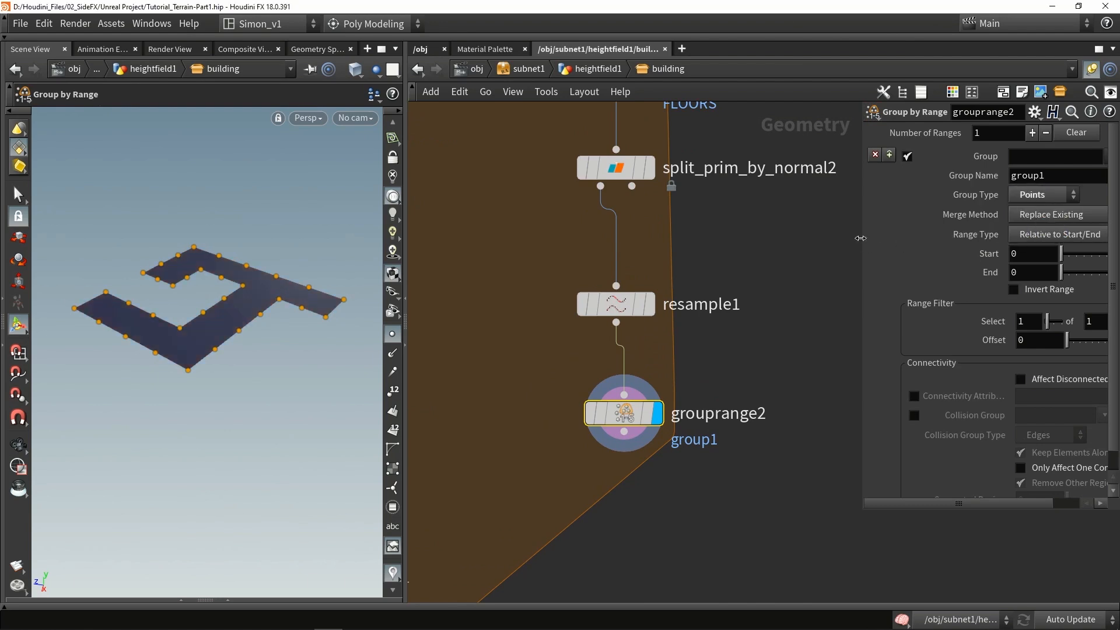
pyautogui.moveTo(860, 238); pyautogui.dragTo(751, 264)
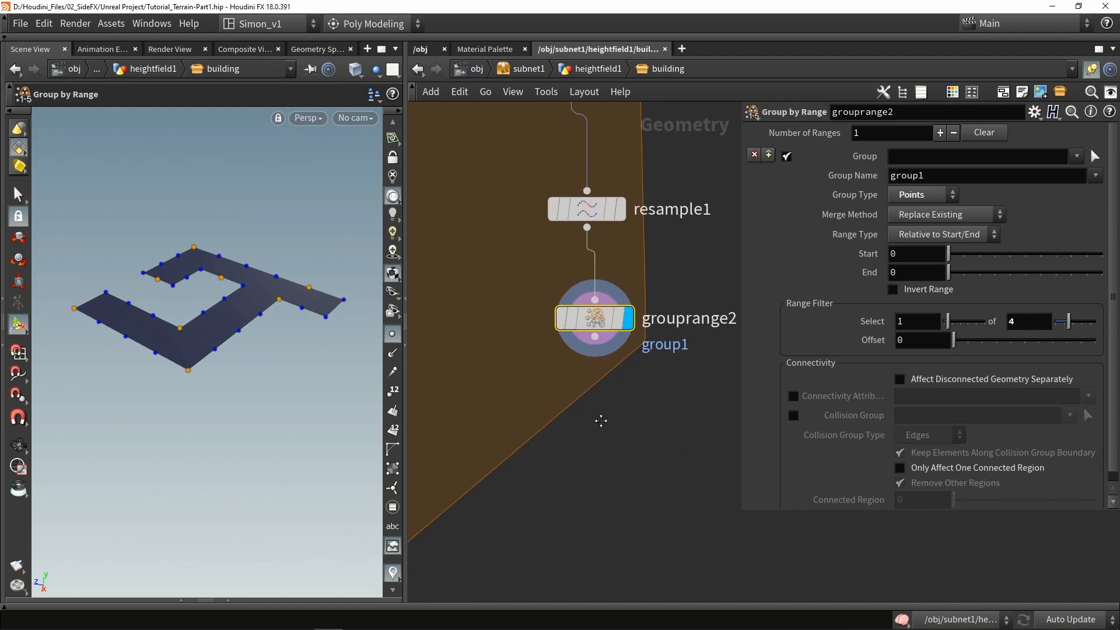
# Add a Point Jitter node below grouprange2, connect it to grouprange2's output, and display it.
pyautogui.press('Tab')
pyautogui.write('jit')
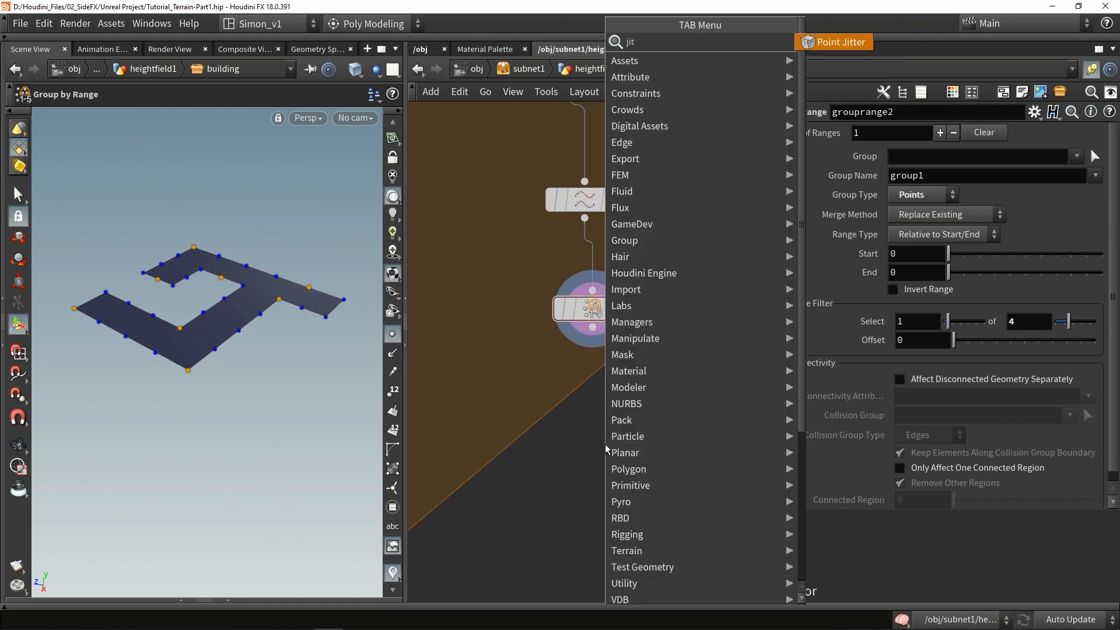
pyautogui.press('Return')
pyautogui.click(597, 416)
pyautogui.moveTo(593, 340); pyautogui.dragTo(593, 396)
# Add an unconnected Copy to Points node below pointjitter1.
pyautogui.press('Tab')
pyautogui.write('copy')
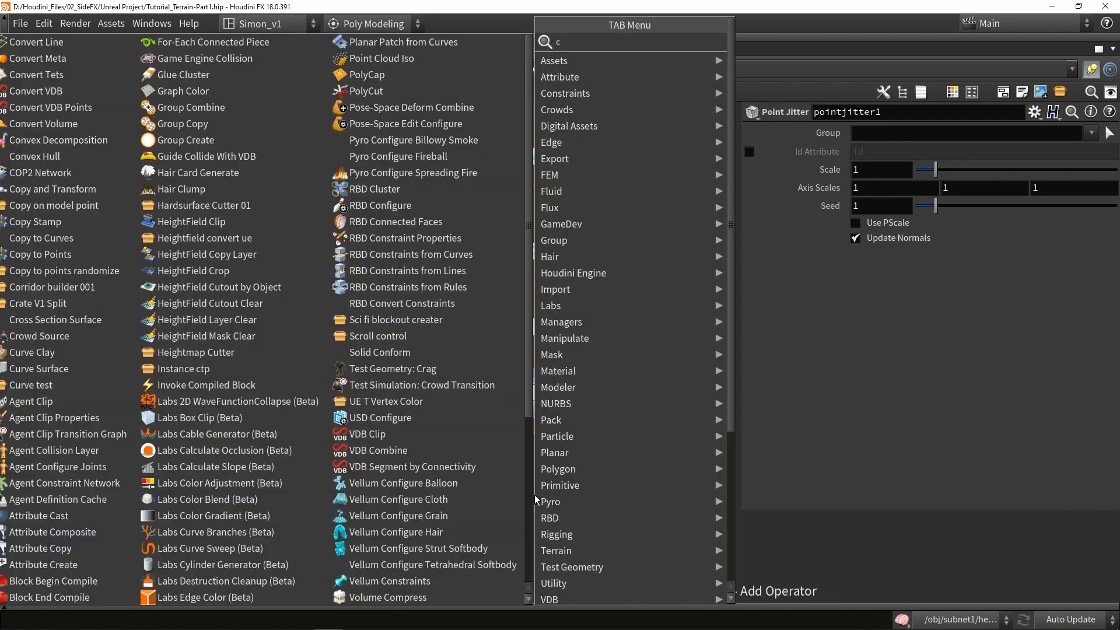
pyautogui.click(802, 108)
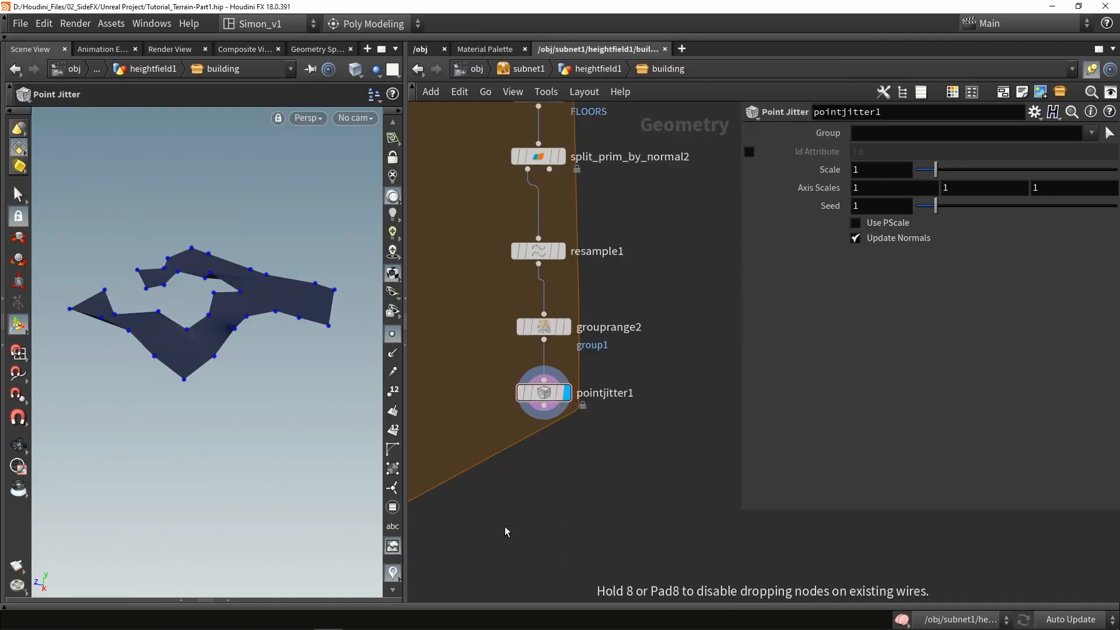
pyautogui.click(597, 504)
# Add a Sphere node beside pointjitter1 and set its Primitive Type to Polygon.
pyautogui.press('Tab')
pyautogui.write('sphe')
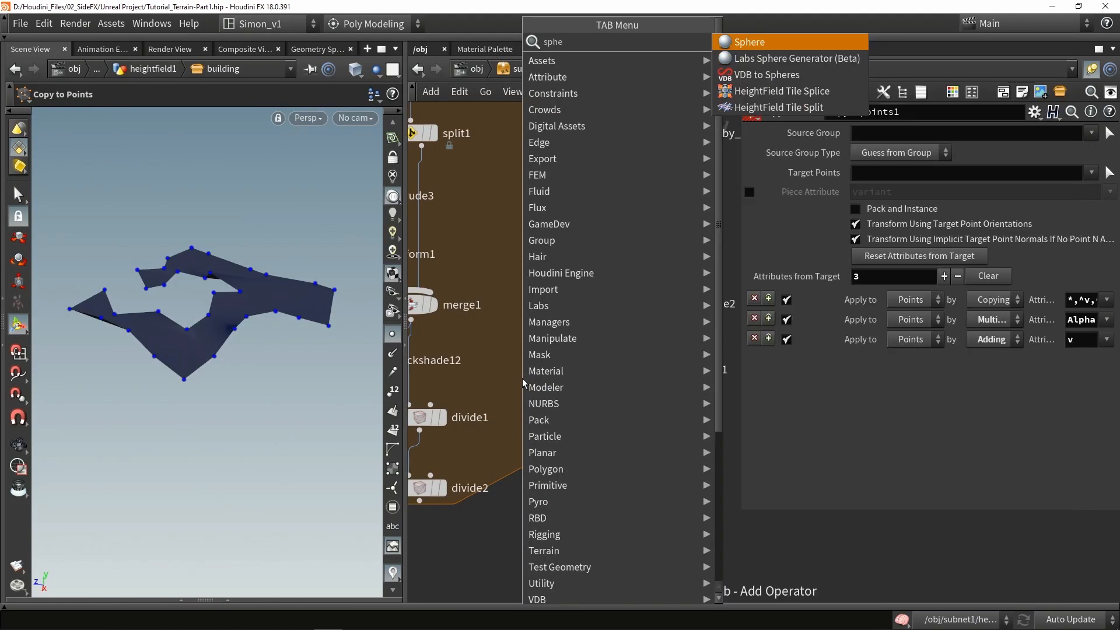
pyautogui.press('Return')
pyautogui.click(522, 378)
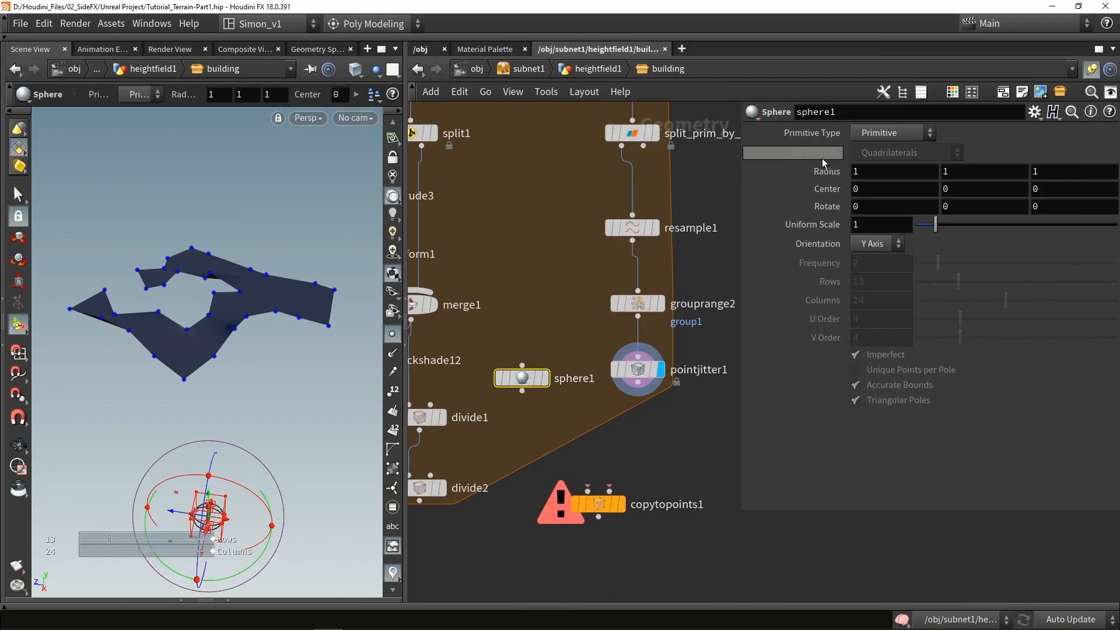
pyautogui.click(873, 134)
pyautogui.click(874, 167)
# Set sphere1's Frequency to 10.
pyautogui.hotkey('space', 'g')
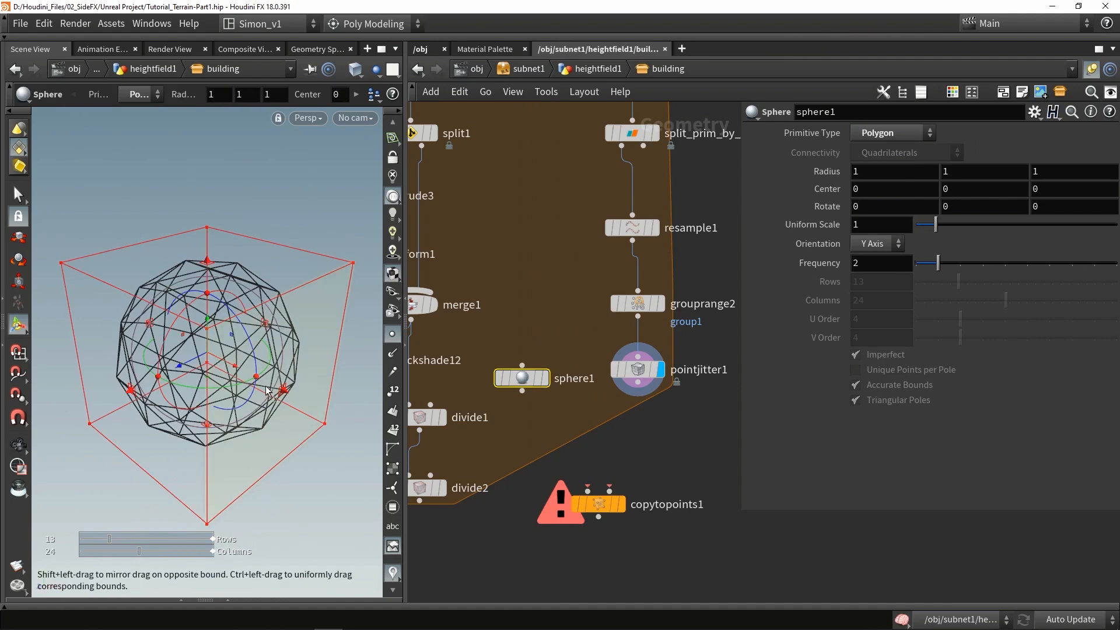
pyautogui.keyDown('alt'); pyautogui.moveTo(267, 383); pyautogui.dragTo(287, 388); pyautogui.keyUp('alt')
pyautogui.press('Return')
pyautogui.moveTo(937, 263); pyautogui.dragTo(1116, 270)
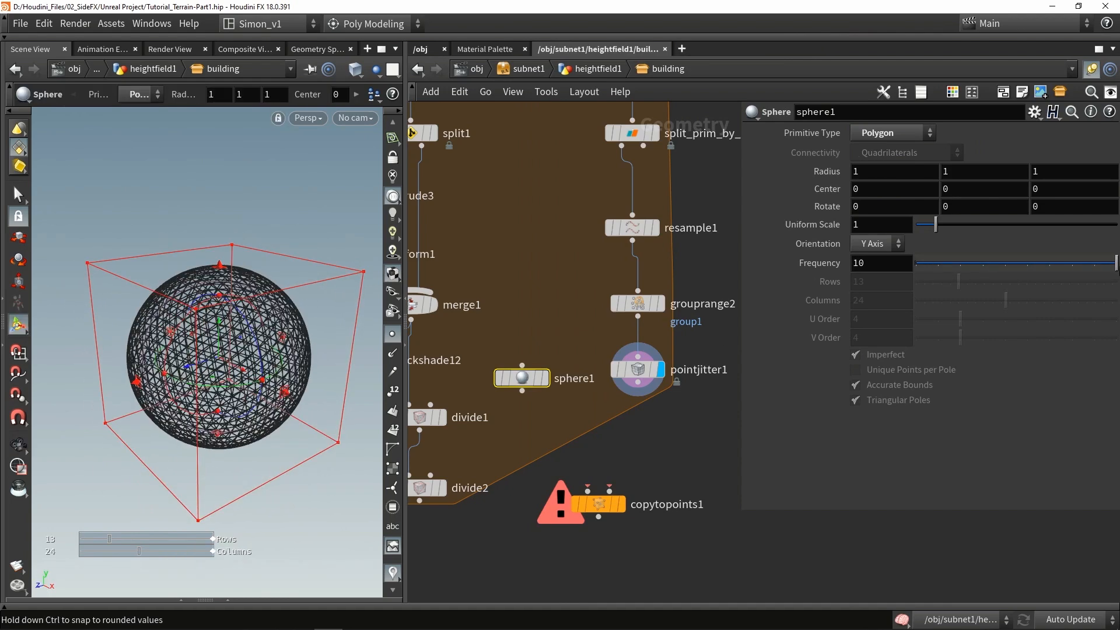
# Add a Mountain node below sphere1, connect and display it, and hide the point markers in the viewport.
pyautogui.click(538, 432)
pyautogui.press('Tab')
pyautogui.write('mou')
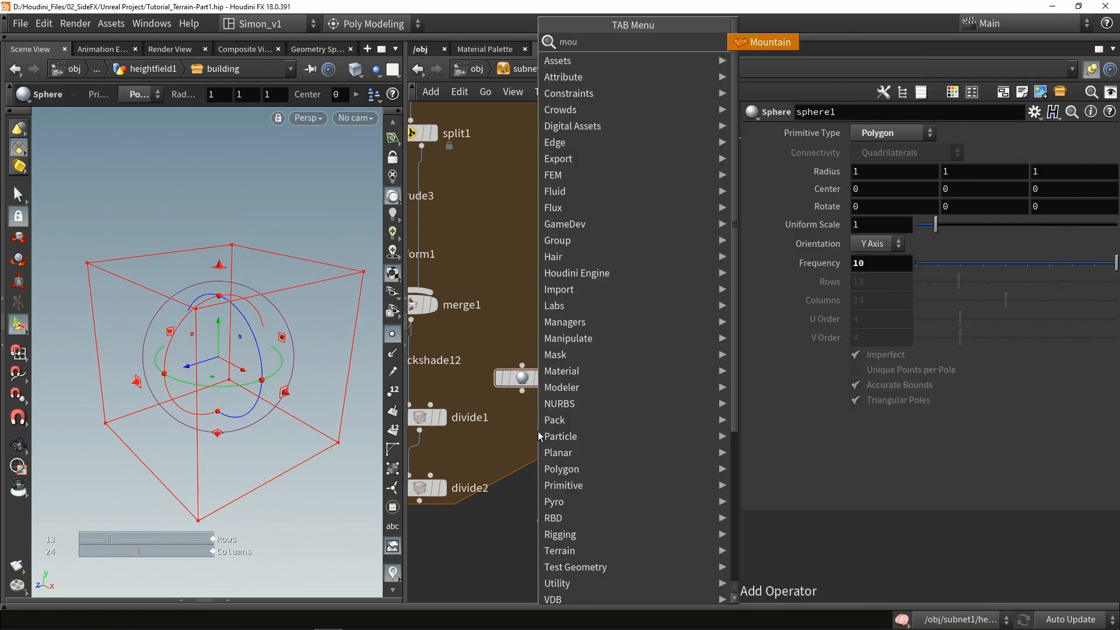
pyautogui.press('Return')
pyautogui.click(534, 432)
pyautogui.scroll(2, 531, 434)
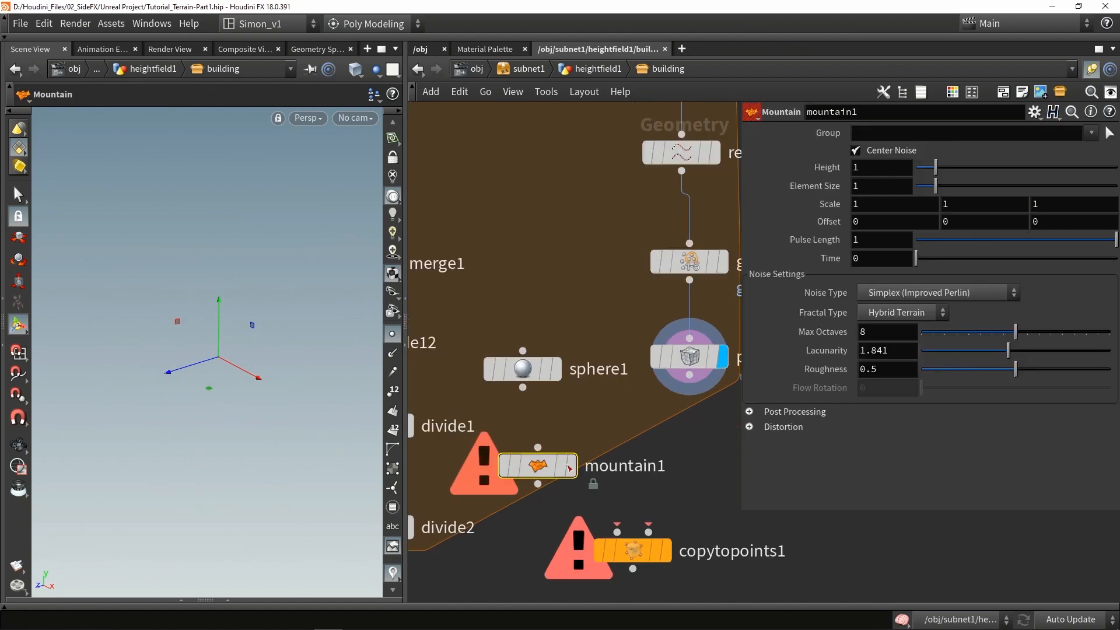
pyautogui.moveTo(568, 470); pyautogui.dragTo(553, 456)
pyautogui.click(394, 333)
pyautogui.moveTo(332, 344)
pyautogui.keyDown('alt'); pyautogui.mouseDown()
pyautogui.moveTo(275, 343)
pyautogui.moveTo(312, 343)
pyautogui.mouseUp(); pyautogui.keyUp('alt')
pyautogui.scroll(-3, 306, 356)
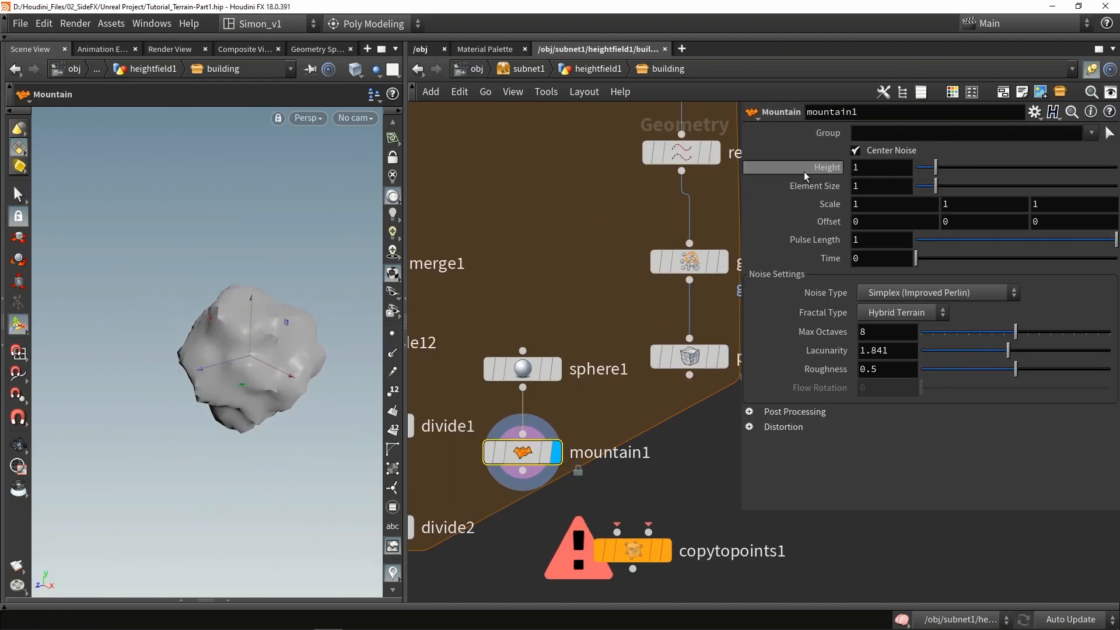
# Set mountain1's Noise Type to Worley (cellular) F1.
pyautogui.click(936, 292)
pyautogui.click(898, 423)
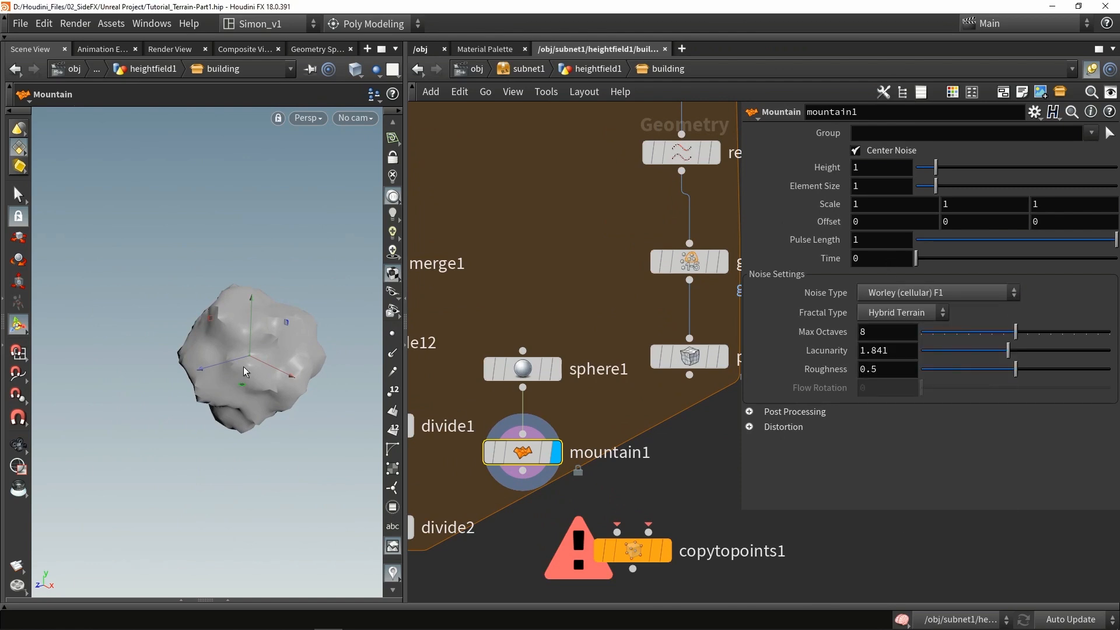
pyautogui.press('Escape')
pyautogui.moveTo(325, 354)
pyautogui.keyDown('alt'); pyautogui.mouseDown()
pyautogui.moveTo(243, 355)
pyautogui.moveTo(324, 340)
pyautogui.mouseUp(); pyautogui.keyUp('alt')
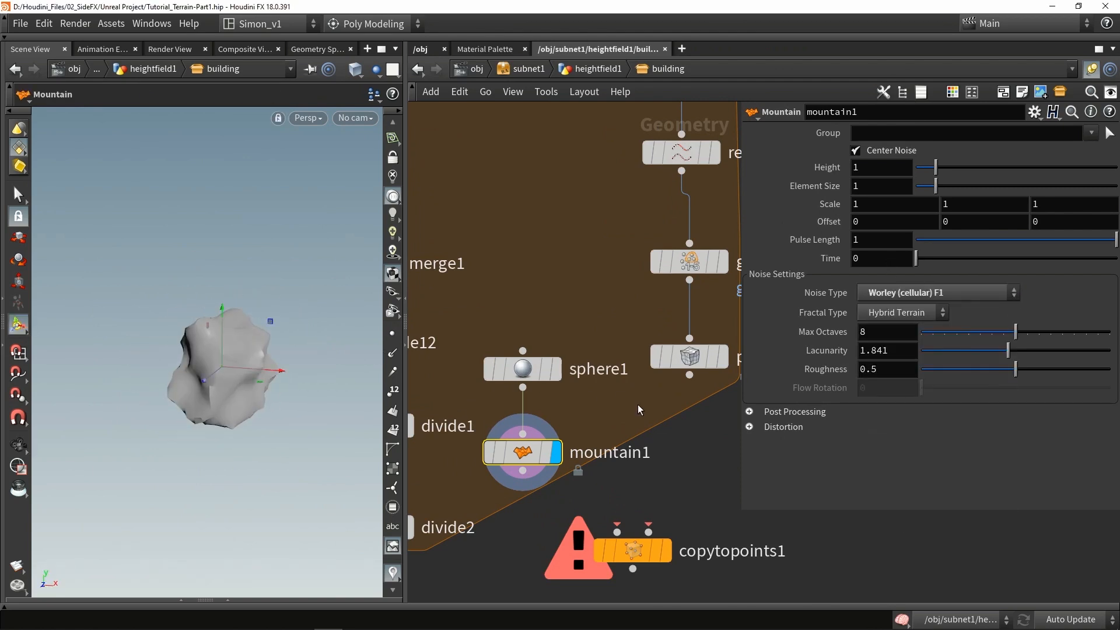
# Wire mountain1 and pointjitter1 into copytopoints1's source and target inputs and display the copies.
pyautogui.moveTo(641, 427); pyautogui.dragTo(583, 283, button='middle')
pyautogui.scroll(-2, 583, 290)
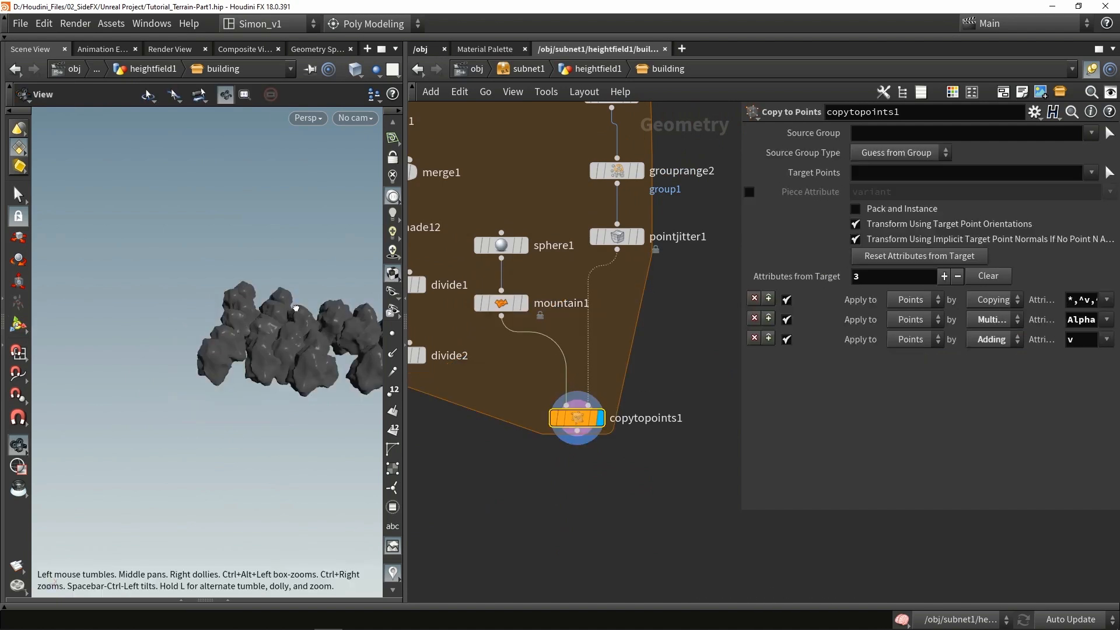
pyautogui.moveTo(239, 314)
pyautogui.keyDown('alt'); pyautogui.mouseDown()
pyautogui.moveTo(265, 371)
pyautogui.moveTo(252, 328)
pyautogui.mouseUp(); pyautogui.keyUp('alt')
pyautogui.keyDown('alt'); pyautogui.moveTo(252, 328); pyautogui.dragTo(240, 353, button='right'); pyautogui.keyUp('alt')
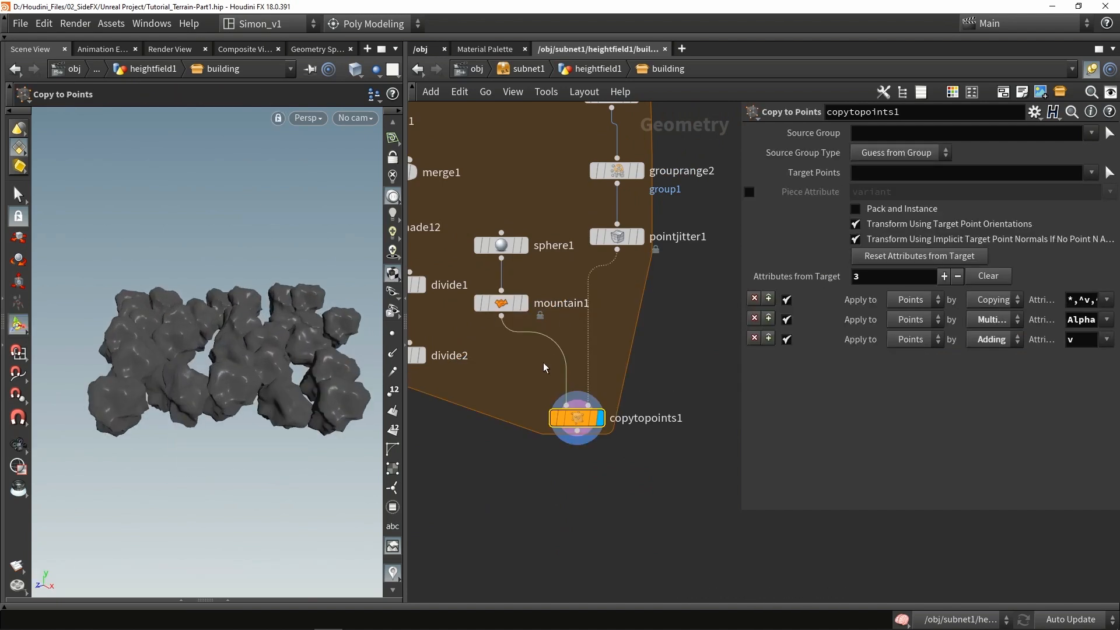
pyautogui.keyDown('alt'); pyautogui.moveTo(250, 339); pyautogui.dragTo(272, 363); pyautogui.keyUp('alt')
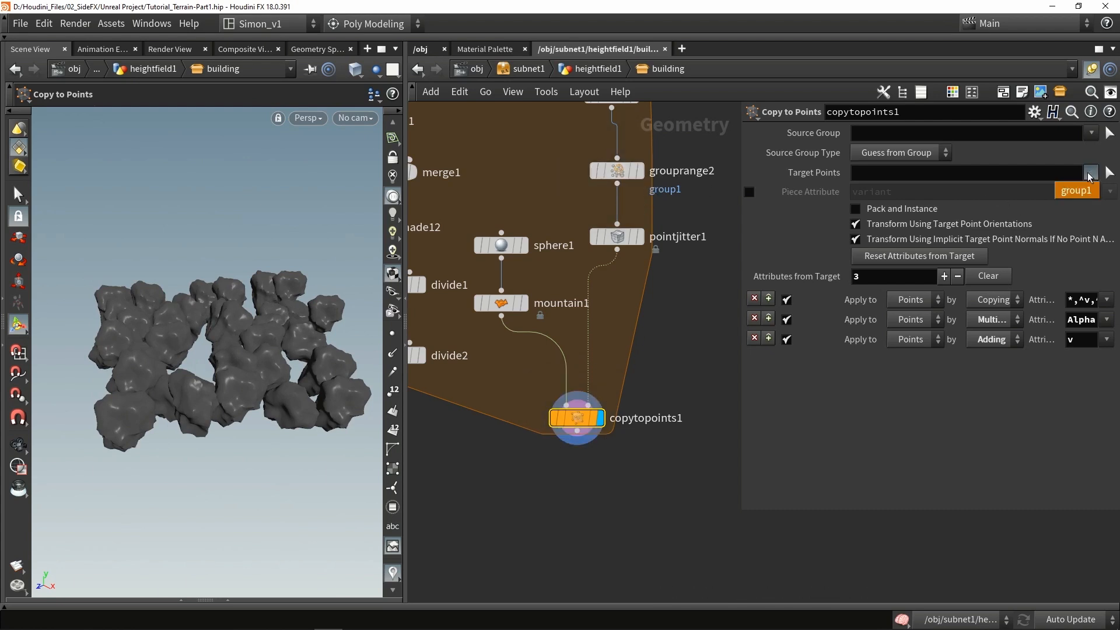
# Restrict copytopoints1's Target Points to group1.
pyautogui.click(1085, 192)
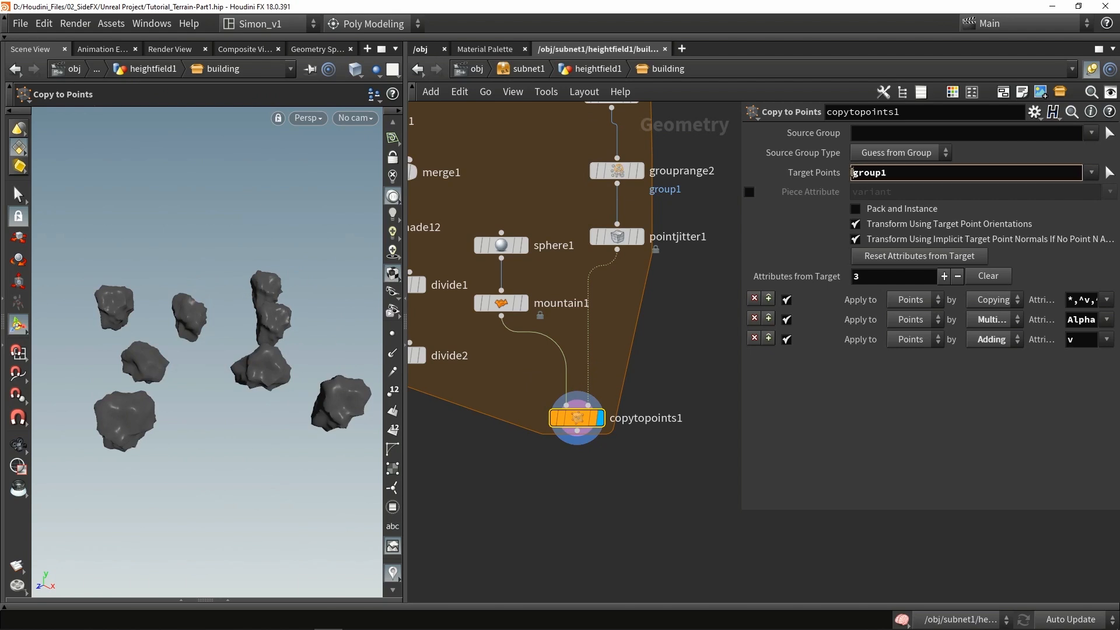
pyautogui.write('!')
pyautogui.press('Return')
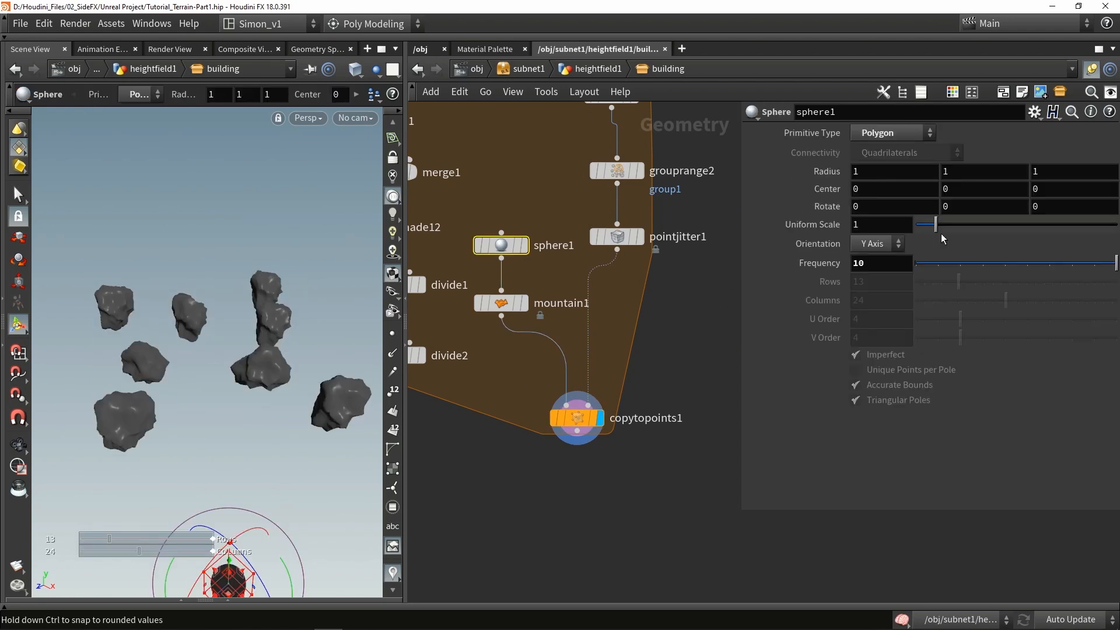
# Set sphere1's Uniform Scale to 2.62 and reselect copytopoints1.
pyautogui.moveTo(938, 226); pyautogui.dragTo(967, 228)
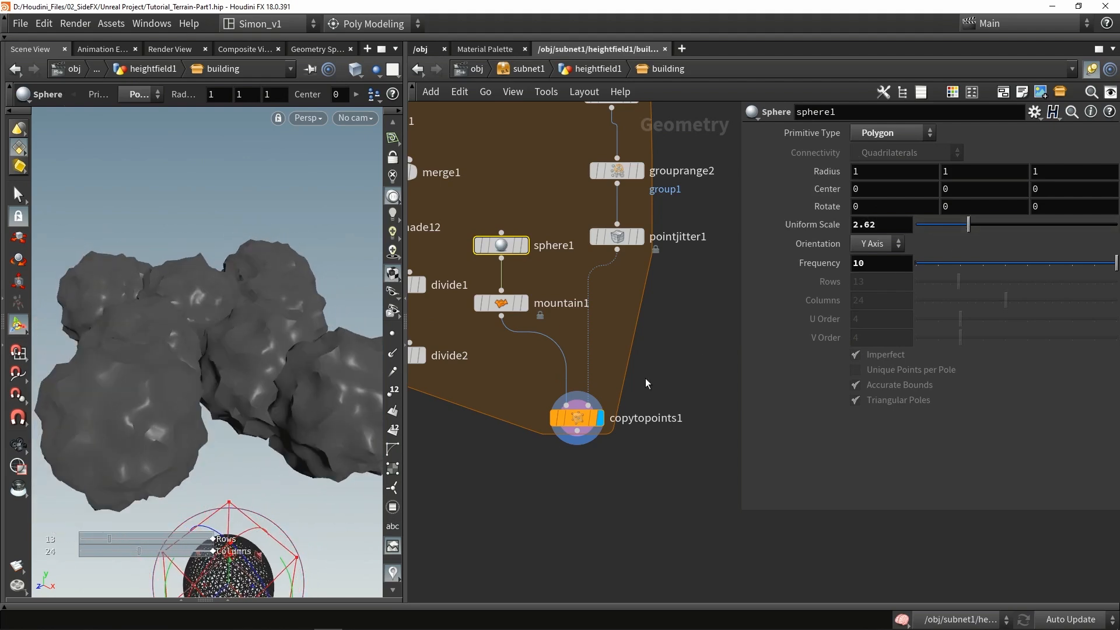
pyautogui.click(581, 420)
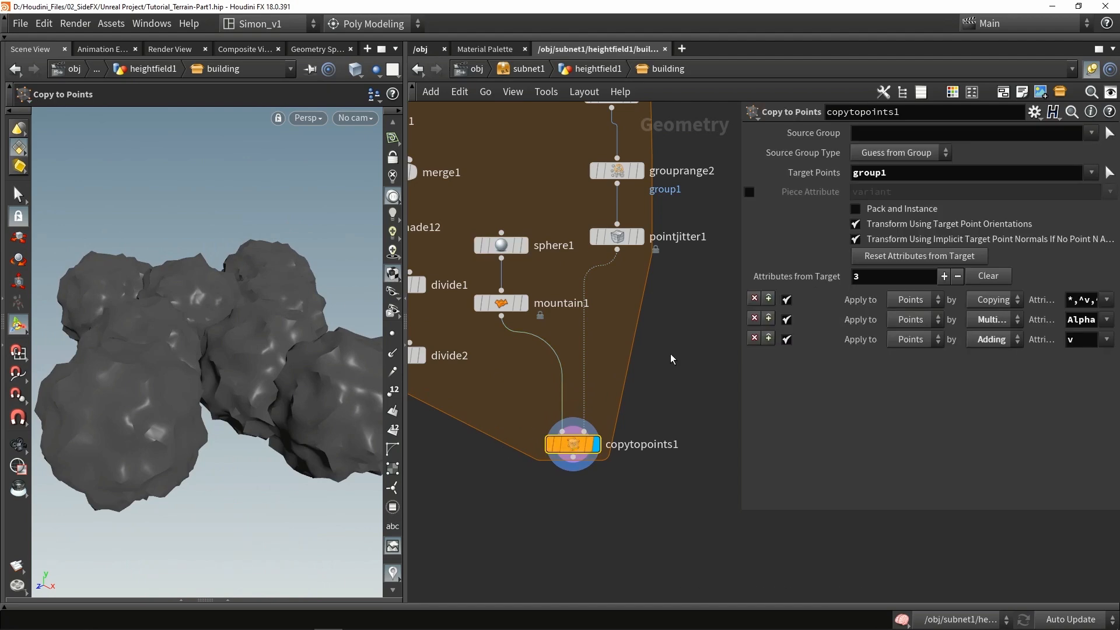
# Insert an Attribute Randomize node between pointjitter1 and copytopoints1.
pyautogui.press('Tab')
pyautogui.write('rand')
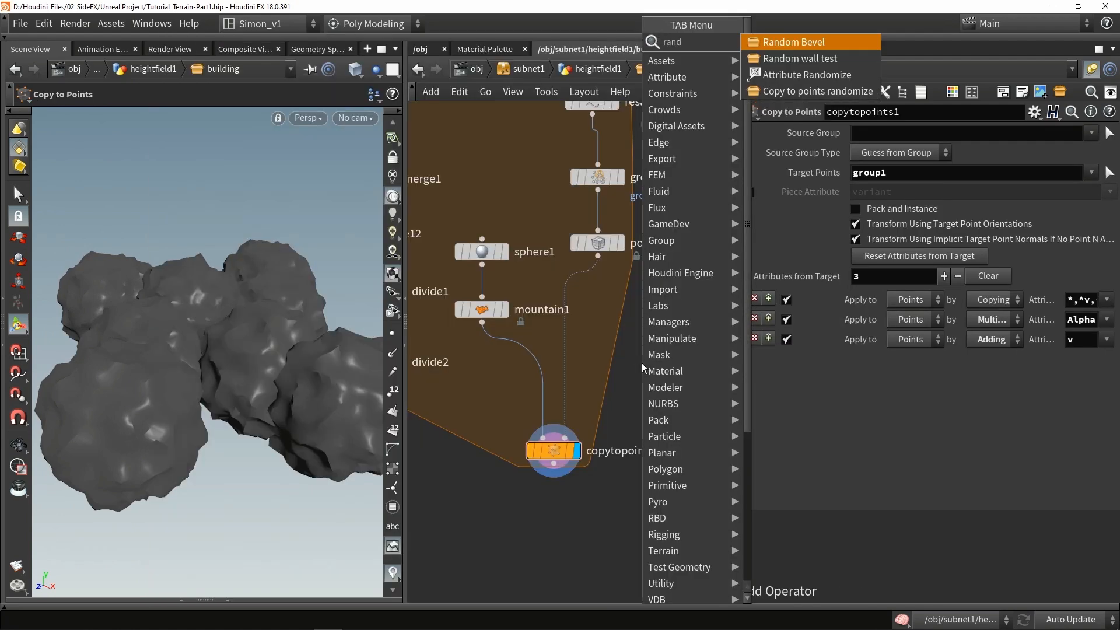
pyautogui.press('Down')
pyautogui.press('Down')
pyautogui.press('Return')
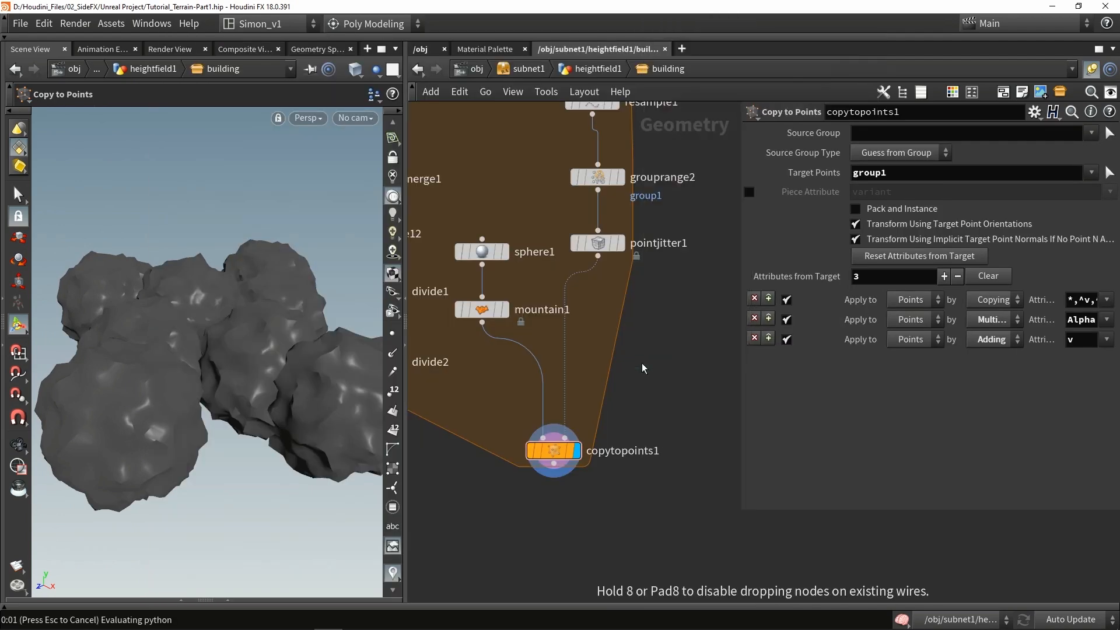
pyautogui.click(641, 363)
# Set the Attribute Name of attribrandomize1 to pscale.
pyautogui.write('psc')
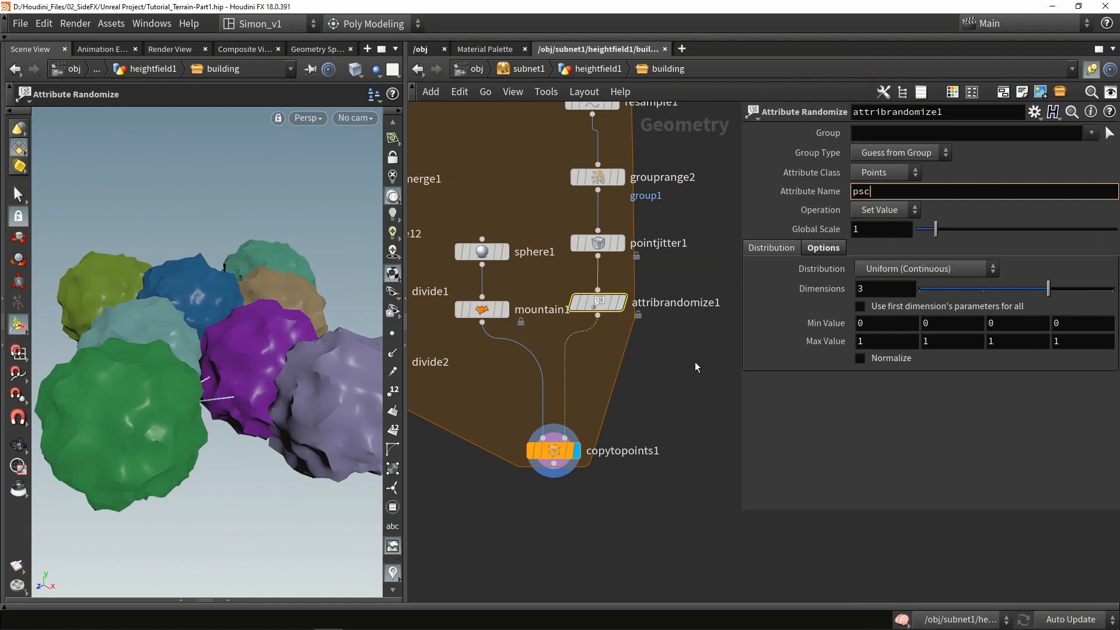
pyautogui.write('ale')
pyautogui.press('Return')
pyautogui.keyDown('alt'); pyautogui.moveTo(338, 409); pyautogui.dragTo(312, 411); pyautogui.keyUp('alt')
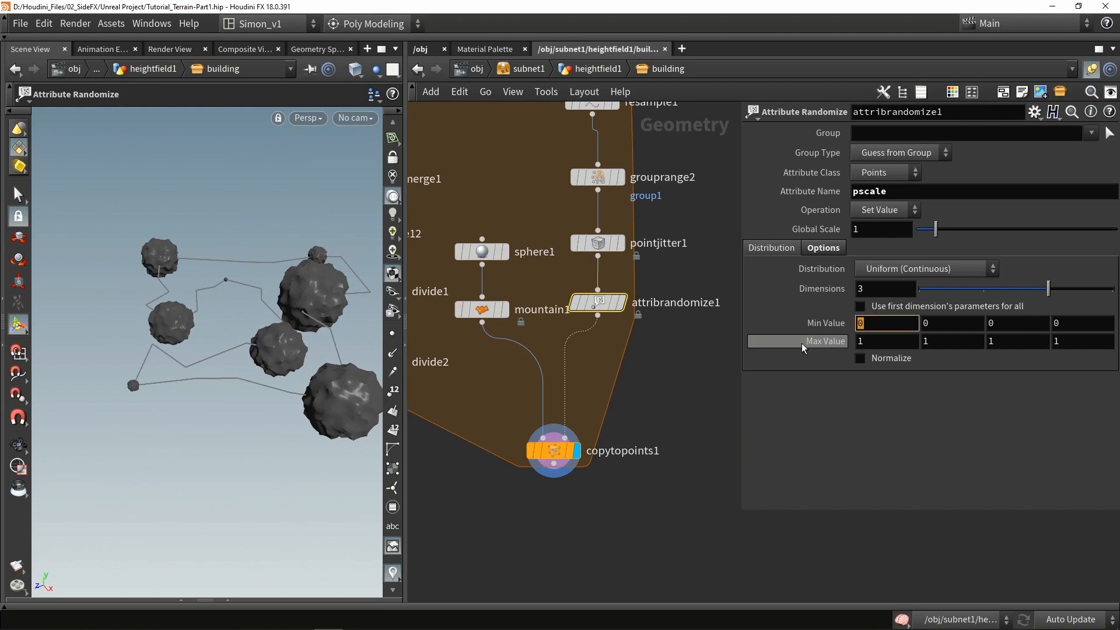
# Set attribrandomize1's first Min Value to 1 and first Max Value to 5.
pyautogui.write('1')
pyautogui.click(866, 341)
pyautogui.press('BackSpace')
pyautogui.write('5')
pyautogui.press('Return')
pyautogui.scroll(-5, 173, 430)
pyautogui.keyDown('alt'); pyautogui.moveTo(175, 420); pyautogui.dragTo(215, 407); pyautogui.keyUp('alt')
pyautogui.keyDown('alt'); pyautogui.moveTo(215, 407); pyautogui.dragTo(314, 334, button='middle'); pyautogui.keyUp('alt')
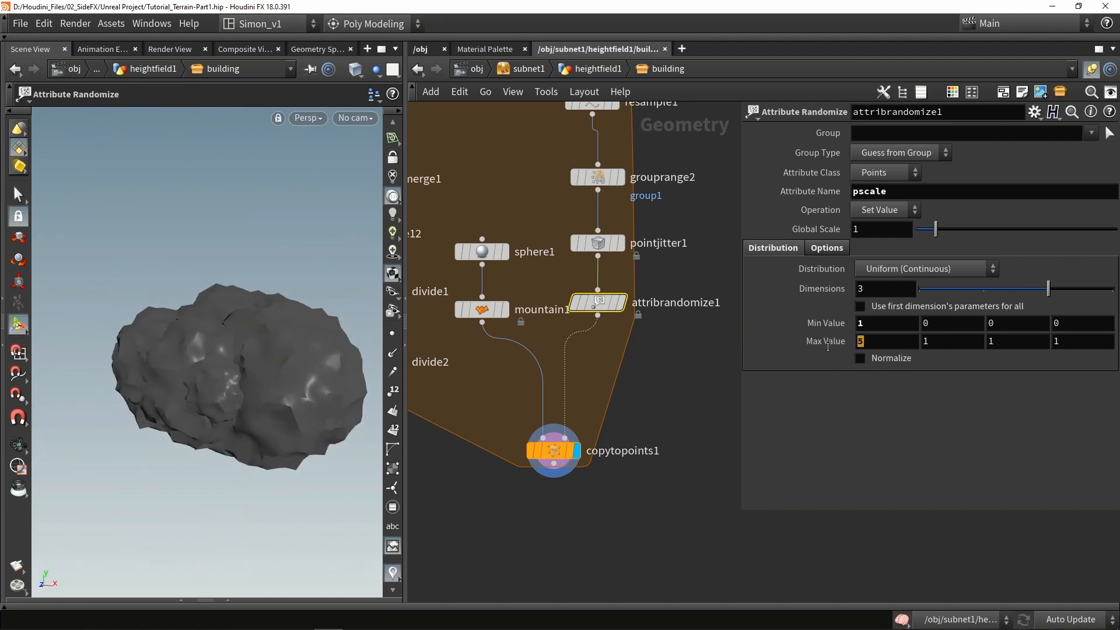
# Reduce attribrandomize1's first Max Value to 3.
pyautogui.write('3')
pyautogui.press('Return')
pyautogui.keyDown('alt'); pyautogui.moveTo(249, 472); pyautogui.dragTo(238, 417); pyautogui.keyUp('alt')
pyautogui.scroll(2, 580, 333)
# Duplicate attribrandomize1 into the chain before copytopoints1 and set the copy's Attribute Name to N.
pyautogui.moveTo(608, 296)
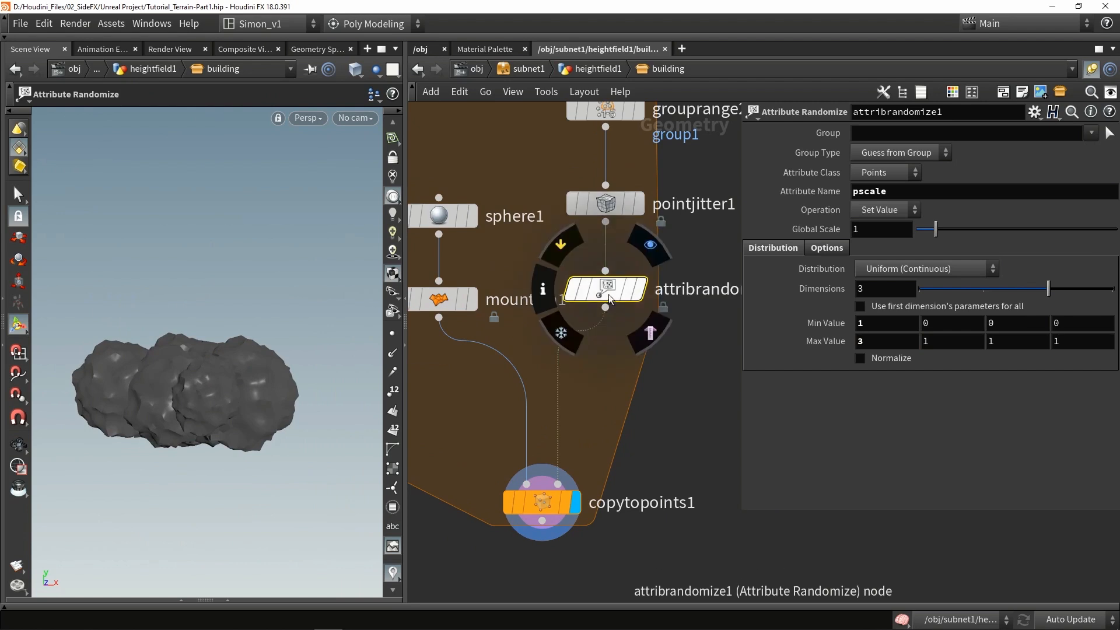
pyautogui.keyDown('alt'); pyautogui.moveTo(602, 287); pyautogui.dragTo(614, 379); pyautogui.keyUp('alt')
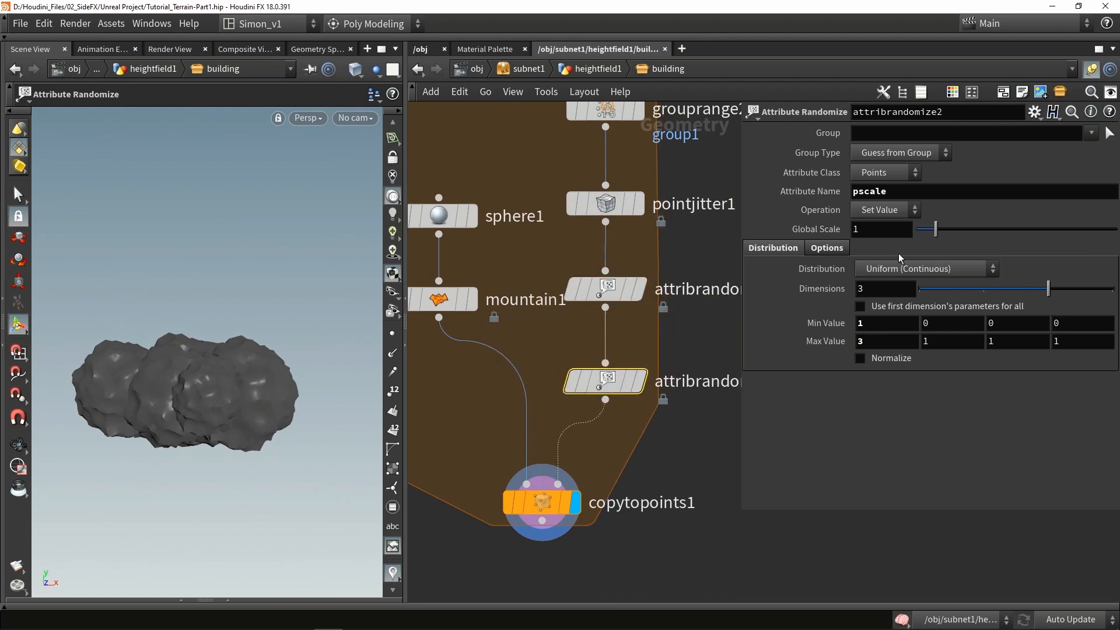
pyautogui.write('N')
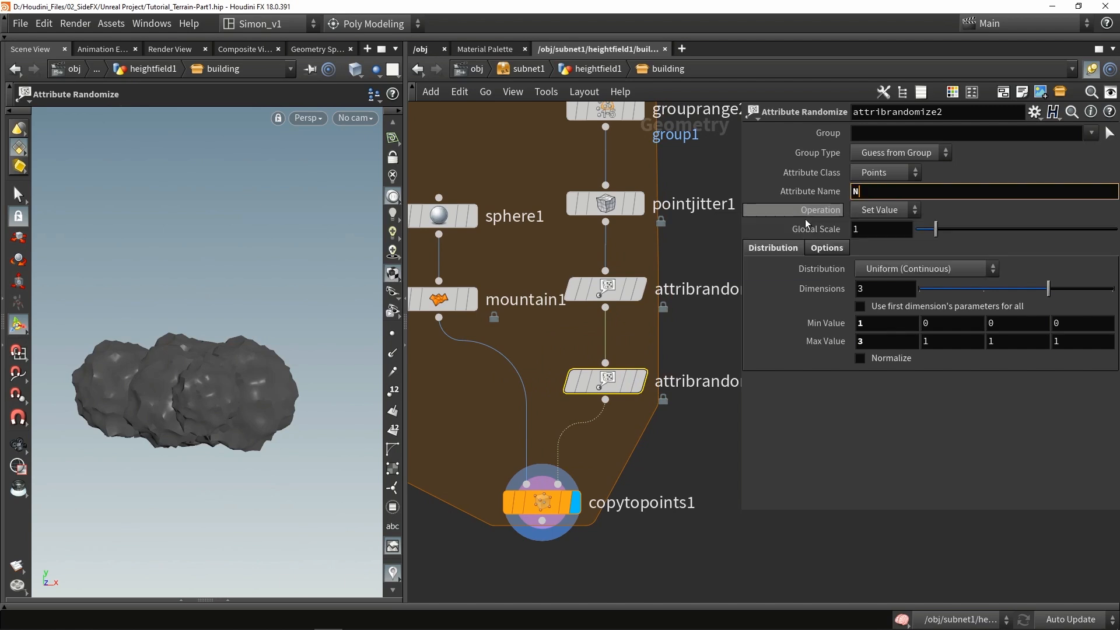
pyautogui.press('Return')
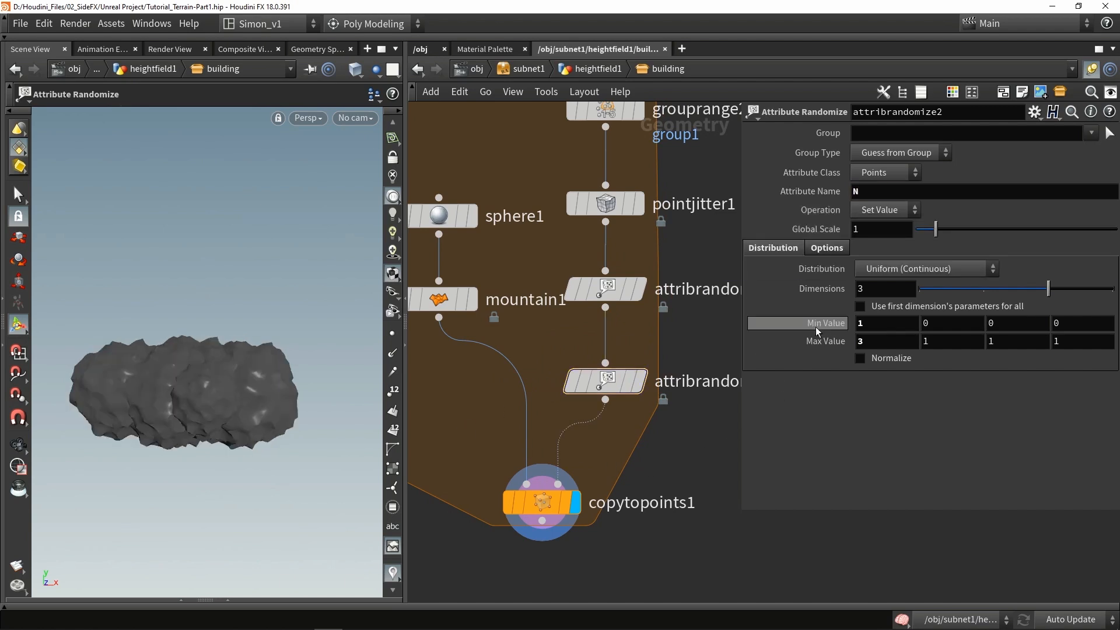
# Set attribrandomize2's first Min Value to 0 and first Max Value to 1.
pyautogui.write('0')
pyautogui.click(886, 343)
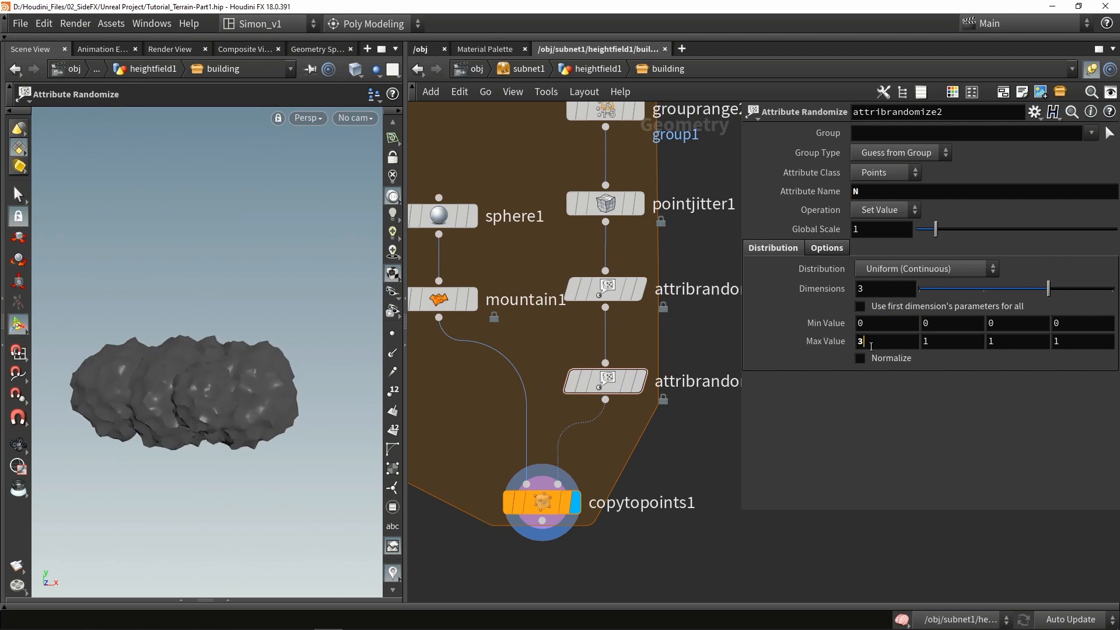
pyautogui.press('Return')
pyautogui.keyDown('alt'); pyautogui.moveTo(276, 342); pyautogui.dragTo(239, 343); pyautogui.keyUp('alt')
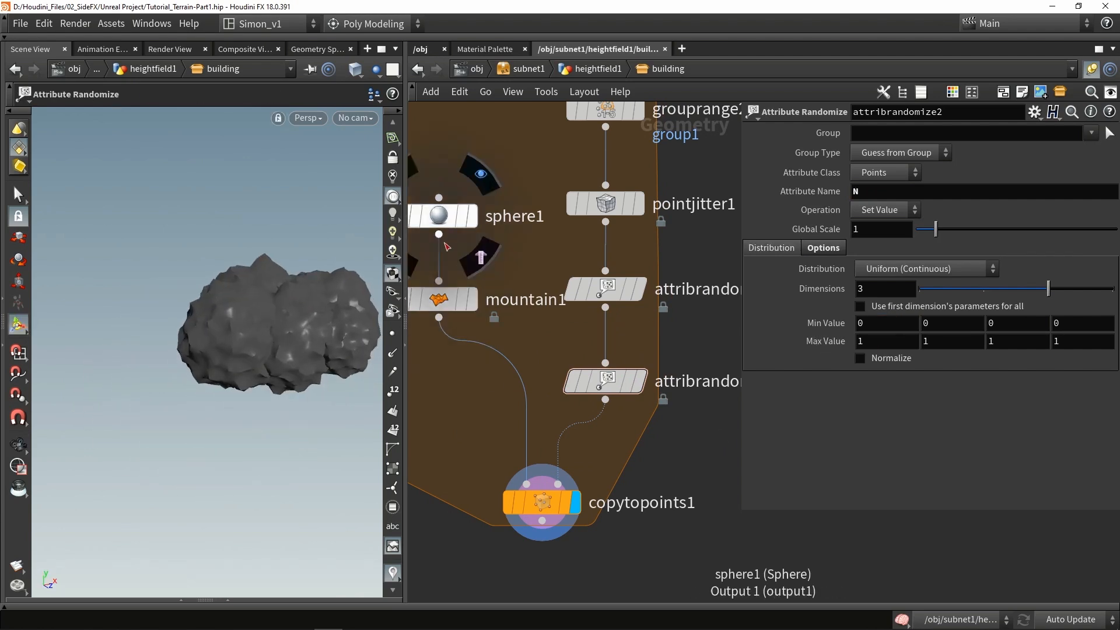
# Frame the sphere in the viewport, display mountain1 and increase the size of its noise.
pyautogui.click(471, 216)
pyautogui.hotkey('space', 'g')
pyautogui.moveTo(220, 271); pyautogui.dragTo(217, 258)
pyautogui.click(475, 303)
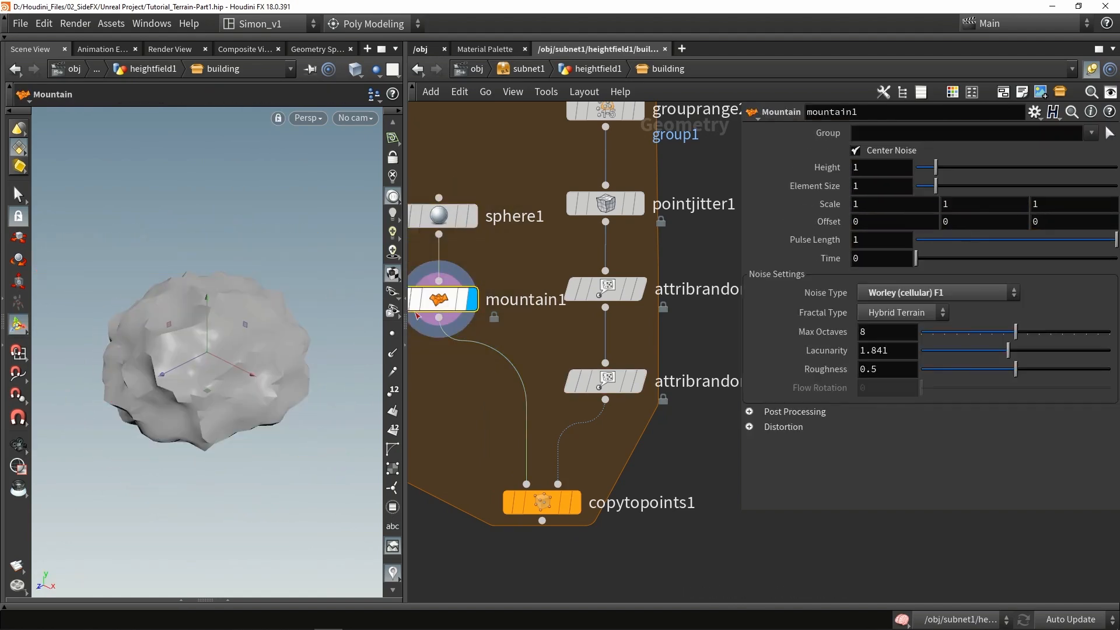
pyautogui.keyDown('alt'); pyautogui.moveTo(261, 340); pyautogui.dragTo(257, 319, button='right'); pyautogui.keyUp('alt')
pyautogui.moveTo(935, 174); pyautogui.dragTo(957, 192)
# Display copytopoints1 again and inspect the combined rock shapes.
pyautogui.click(576, 502)
pyautogui.click(542, 505)
pyautogui.keyDown('alt'); pyautogui.moveTo(175, 299); pyautogui.dragTo(252, 373); pyautogui.keyUp('alt')
# Add a Labs Voxel Mesh node below copytopoints1 and feed it the copied rocks.
pyautogui.moveTo(472, 457); pyautogui.dragTo(525, 387, button='middle')
pyautogui.scroll(-4, 525, 388)
pyautogui.moveTo(557, 486); pyautogui.dragTo(568, 434, button='middle')
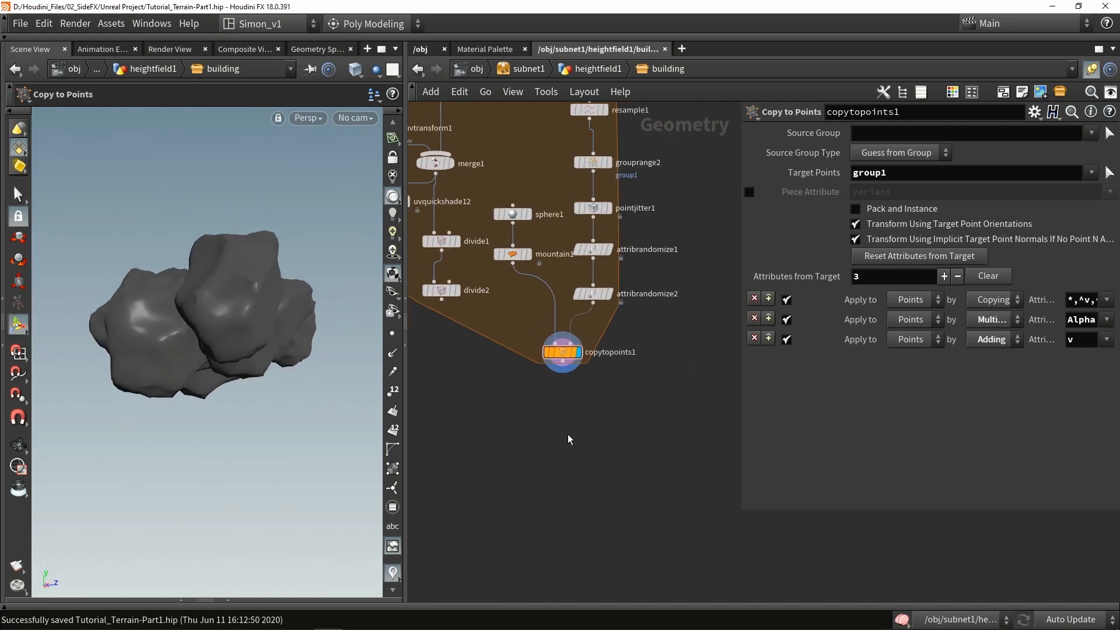
pyautogui.press('Tab')
pyautogui.press('Return')
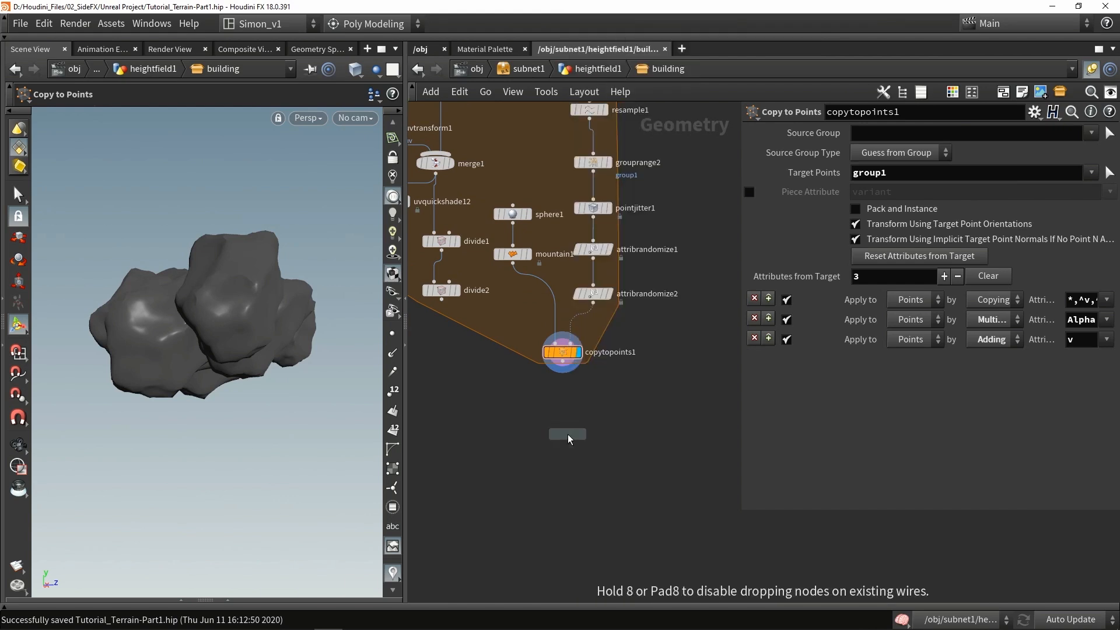
pyautogui.click(568, 412)
pyautogui.scroll(3, 568, 411)
pyautogui.moveTo(561, 366); pyautogui.dragTo(572, 444)
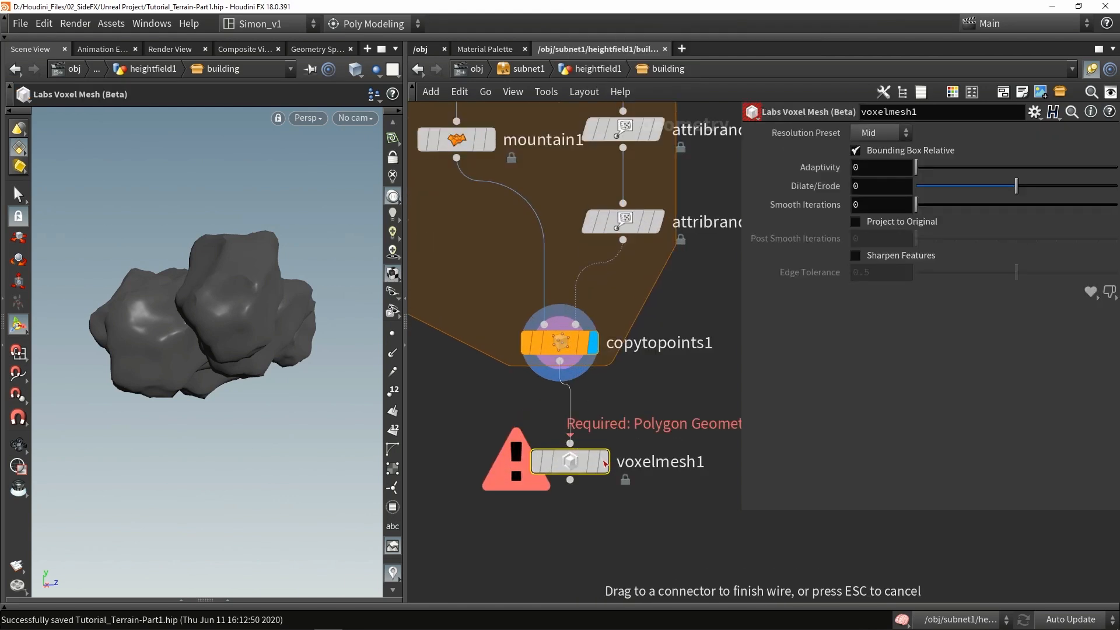
# Display voxelmesh1, save the scene and align the node beneath copytopoints1.
pyautogui.click(606, 462)
pyautogui.hotkey('ctrl', 's')
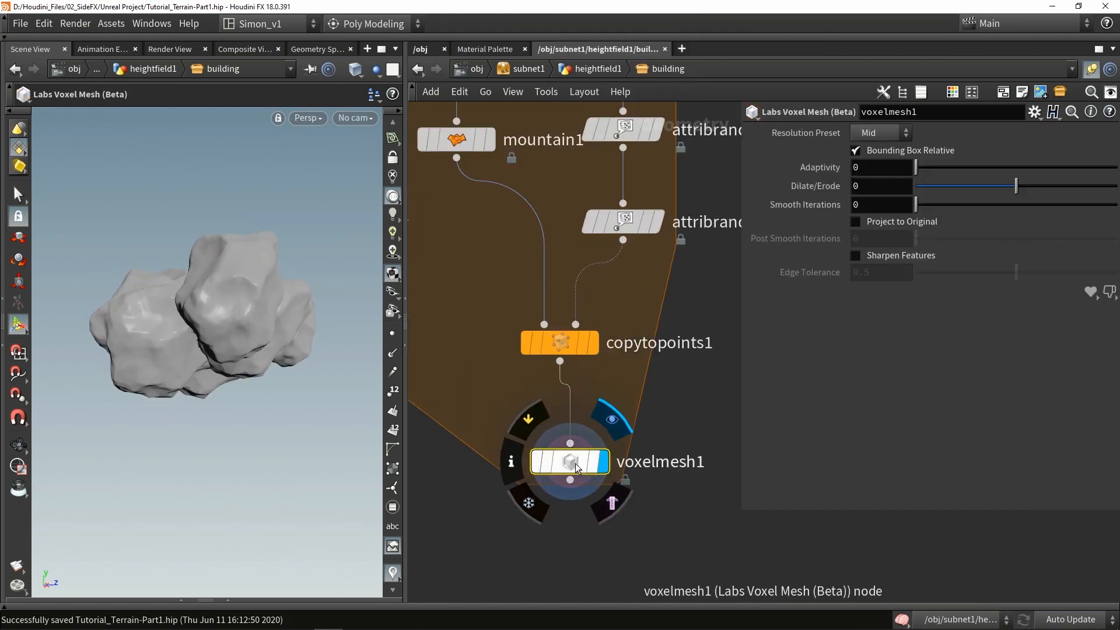
pyautogui.moveTo(576, 468); pyautogui.dragTo(564, 428)
# Examine the mesh density of voxelmesh1 in wireframe and shaded views.
pyautogui.hotkey('shift', 'w')
pyautogui.moveTo(148, 330)
pyautogui.keyDown('alt'); pyautogui.mouseDown()
pyautogui.moveTo(208, 367)
pyautogui.moveTo(187, 217)
pyautogui.moveTo(129, 293)
pyautogui.moveTo(149, 314)
pyautogui.moveTo(115, 313)
pyautogui.moveTo(239, 355)
pyautogui.moveTo(240, 388)
pyautogui.moveTo(326, 345)
pyautogui.moveTo(292, 320)
pyautogui.moveTo(272, 379)
pyautogui.moveTo(249, 390)
pyautogui.moveTo(180, 372)
pyautogui.moveTo(187, 425)
pyautogui.moveTo(209, 342)
pyautogui.moveTo(210, 365)
pyautogui.mouseUp(); pyautogui.keyUp('alt')
pyautogui.hotkey('shift', 'w')
pyautogui.hotkey('shift', 'w')
pyautogui.hotkey('shift', 'w')
pyautogui.hotkey('shift', 'w')
pyautogui.press('w')
pyautogui.scroll(3, 180, 372)
pyautogui.hotkey('shift', 'w')
pyautogui.press('w')
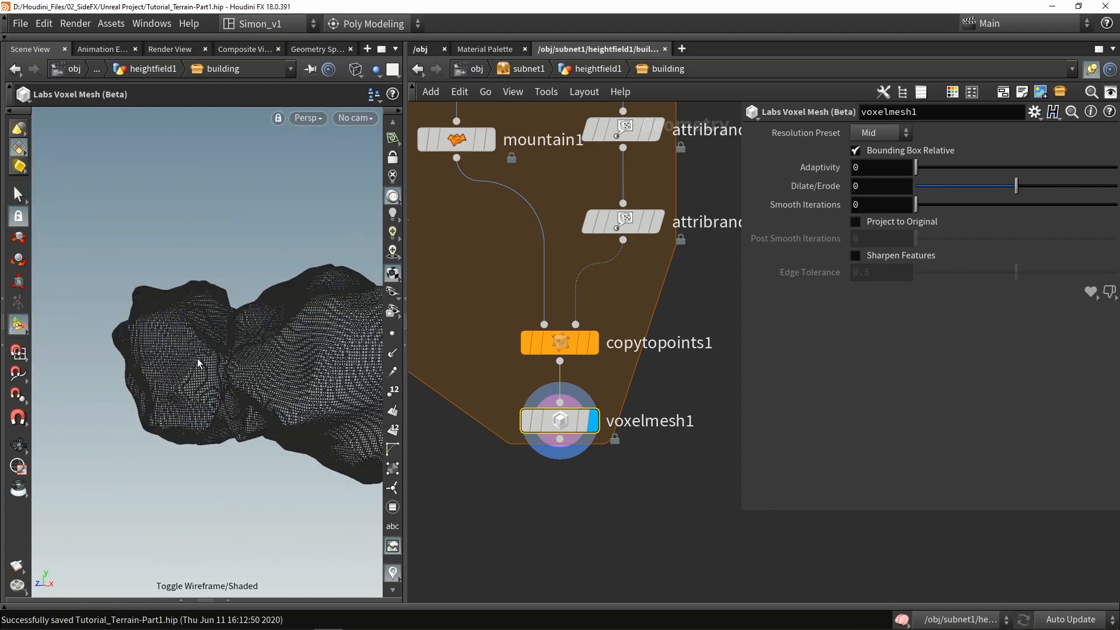
# Set voxelmesh1's Resolution Preset to Low and return the viewport to shaded display.
pyautogui.click(879, 153)
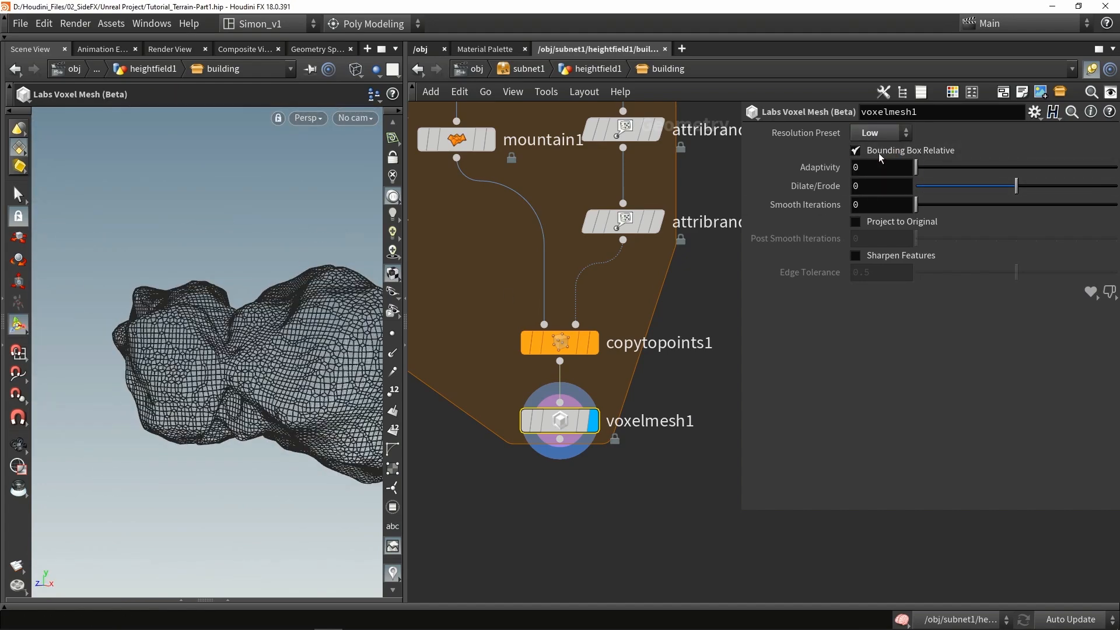
pyautogui.moveTo(236, 303)
pyautogui.keyDown('alt'); pyautogui.mouseDown()
pyautogui.moveTo(263, 362)
pyautogui.moveTo(228, 313)
pyautogui.mouseUp(); pyautogui.keyUp('alt')
pyautogui.press('w')
pyautogui.scroll(-8, 257, 320)
pyautogui.scroll(-2, 567, 395)
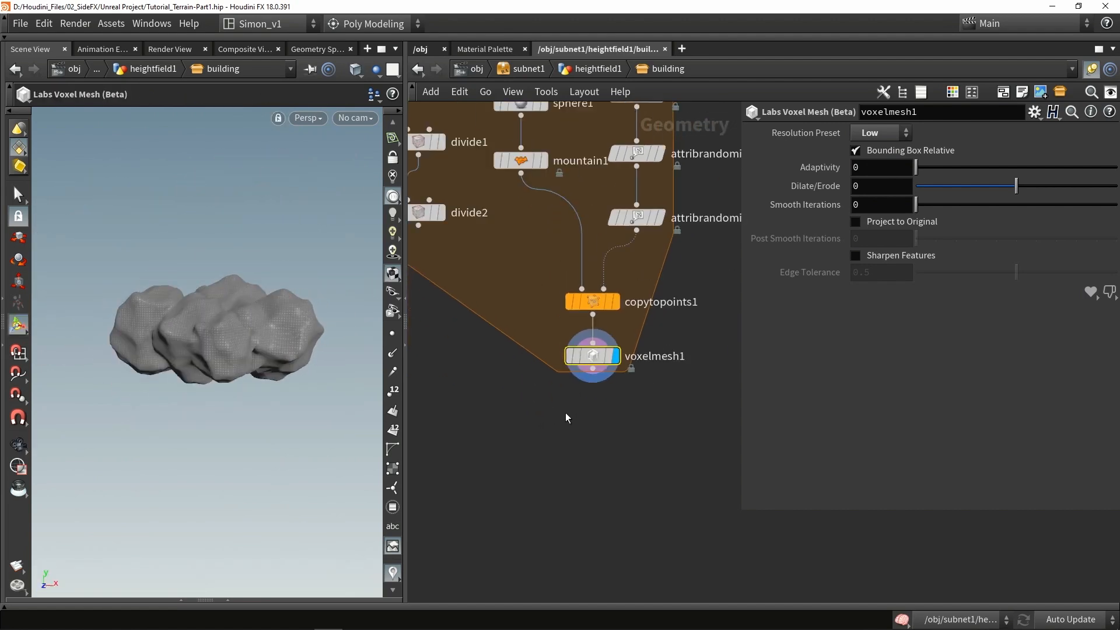
# Add a Boolean node below the divide2 and voxelmesh1 branches.
pyautogui.press('Tab')
pyautogui.write('bool')
pyautogui.press('Return')
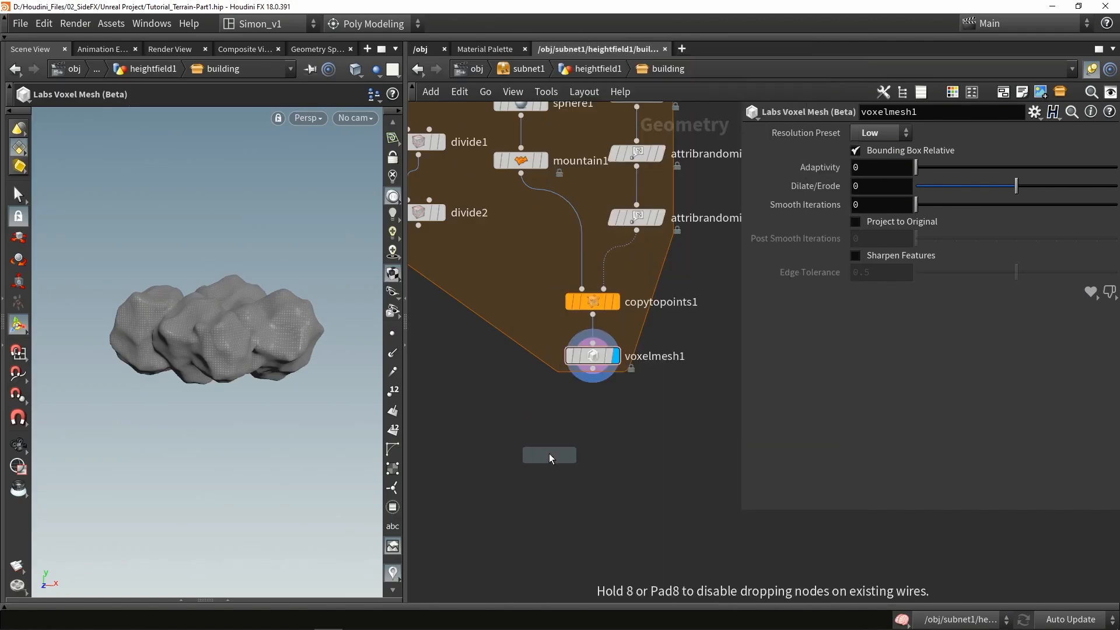
pyautogui.click(527, 422)
pyautogui.scroll(-3, 519, 383)
pyautogui.moveTo(487, 348); pyautogui.dragTo(507, 356, button='middle')
pyautogui.scroll(3, 486, 305)
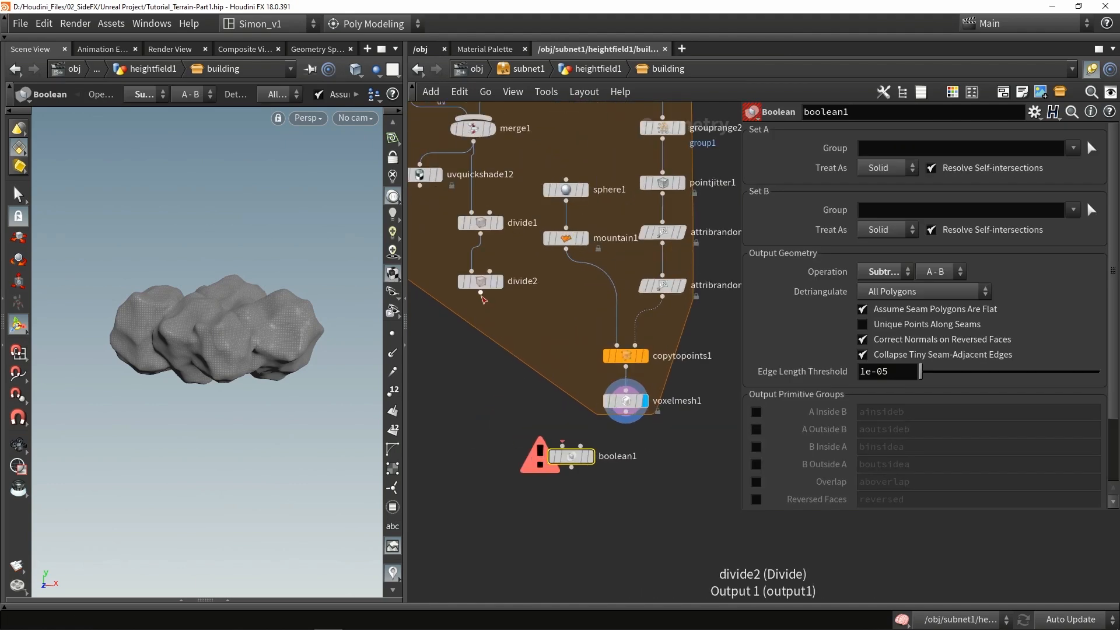
# Connect divide2 as boolean1's Set A and voxelmesh1 as Set B, and display the subtracted building.
pyautogui.moveTo(535, 429); pyautogui.dragTo(562, 447)
pyautogui.moveTo(626, 412); pyautogui.dragTo(580, 446)
pyautogui.click(590, 456)
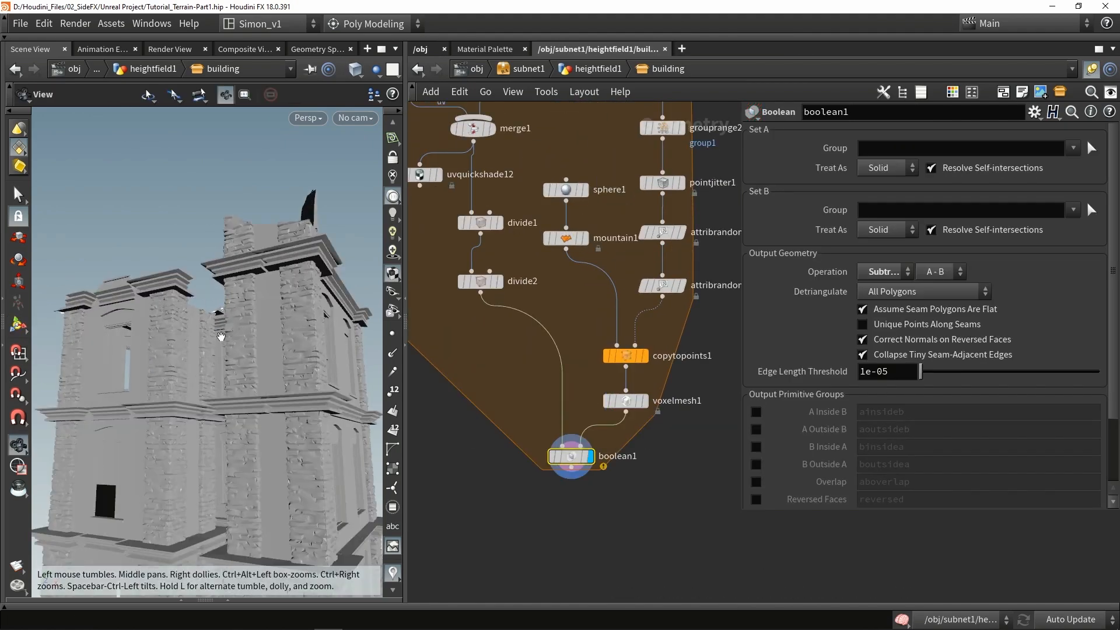
pyautogui.moveTo(211, 380)
pyautogui.mouseDown()
pyautogui.moveTo(314, 439)
pyautogui.moveTo(211, 362)
pyautogui.mouseUp()
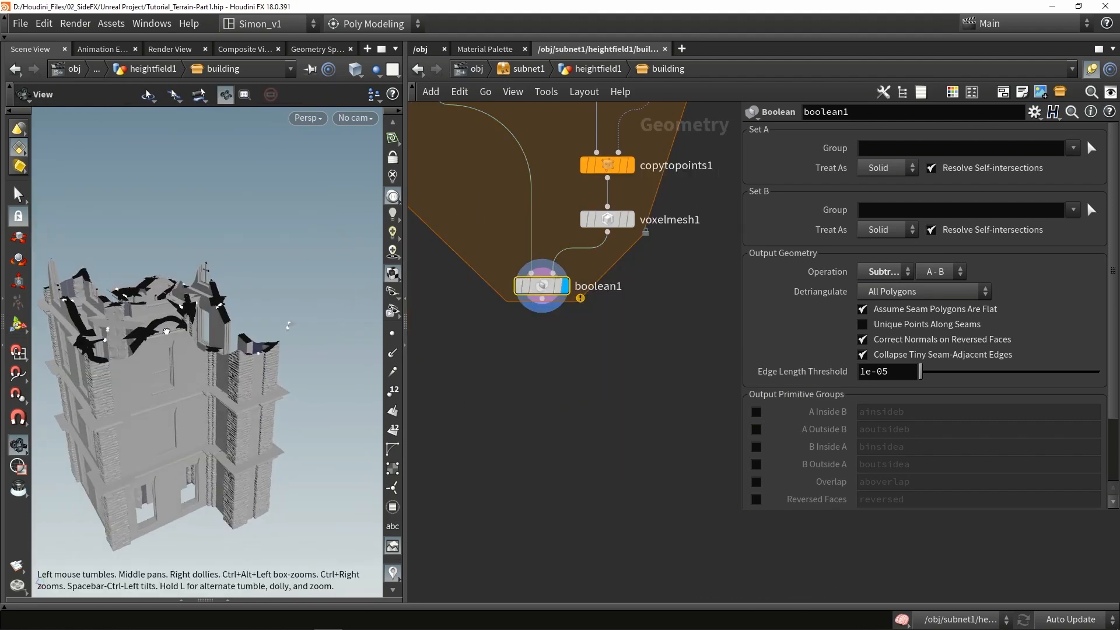
pyautogui.moveTo(281, 323); pyautogui.dragTo(288, 308)
# Add a Fuse node after boolean1, display it and set its Snap Distance to about 0.0111.
pyautogui.click(571, 347)
pyautogui.press('Tab')
pyautogui.write('fuse')
pyautogui.press('Return')
pyautogui.click(556, 349)
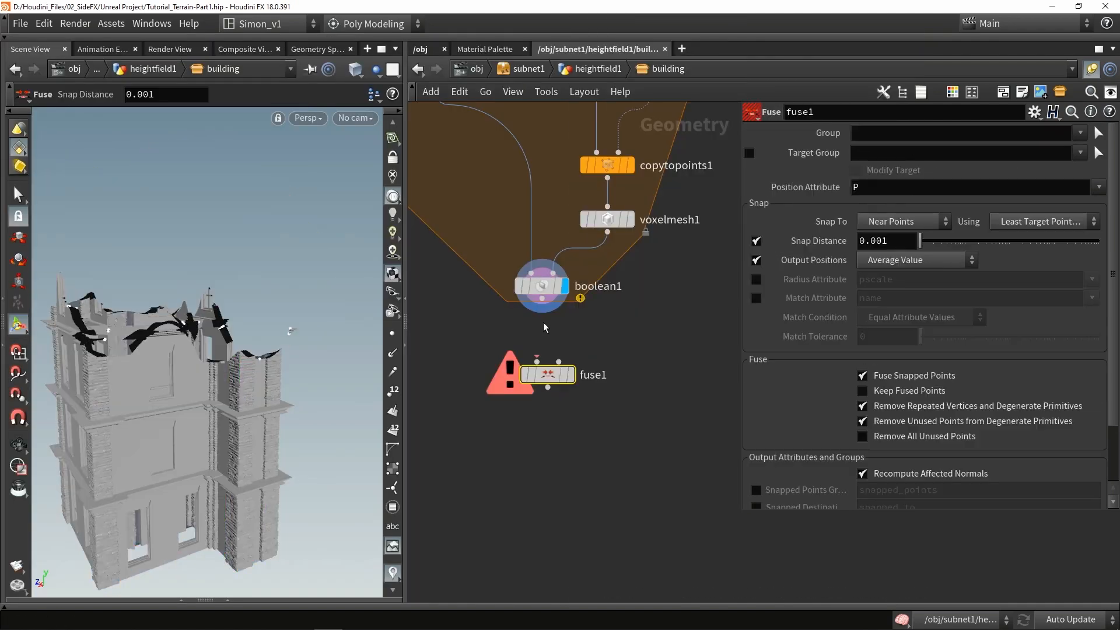
pyautogui.moveTo(543, 327); pyautogui.dragTo(540, 356)
pyautogui.click(571, 375)
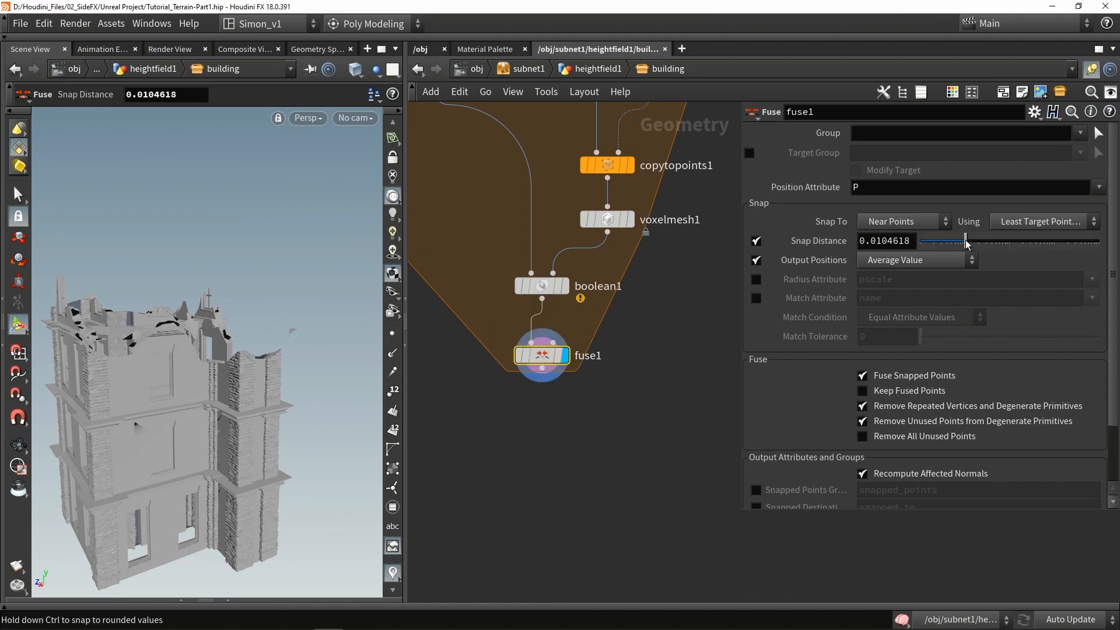
# Add a Labs Delete Small Parts node below fuse1, connect it and display its result.
pyautogui.press('Tab')
pyautogui.write('smooth')
pyautogui.press('Return')
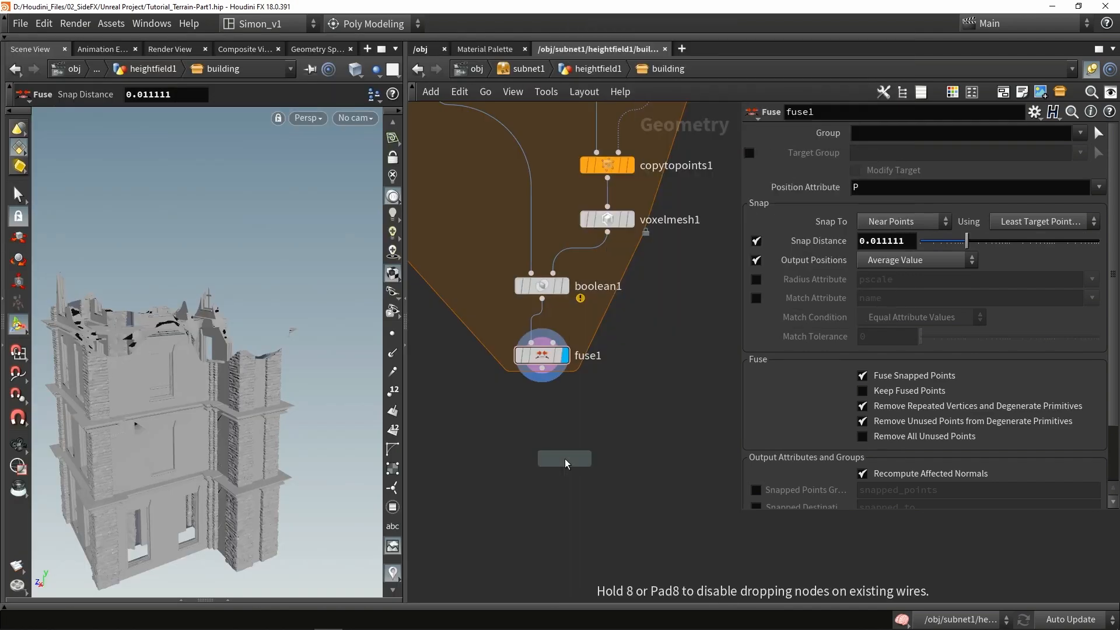
pyautogui.click(564, 458)
pyautogui.scroll(2, 548, 363)
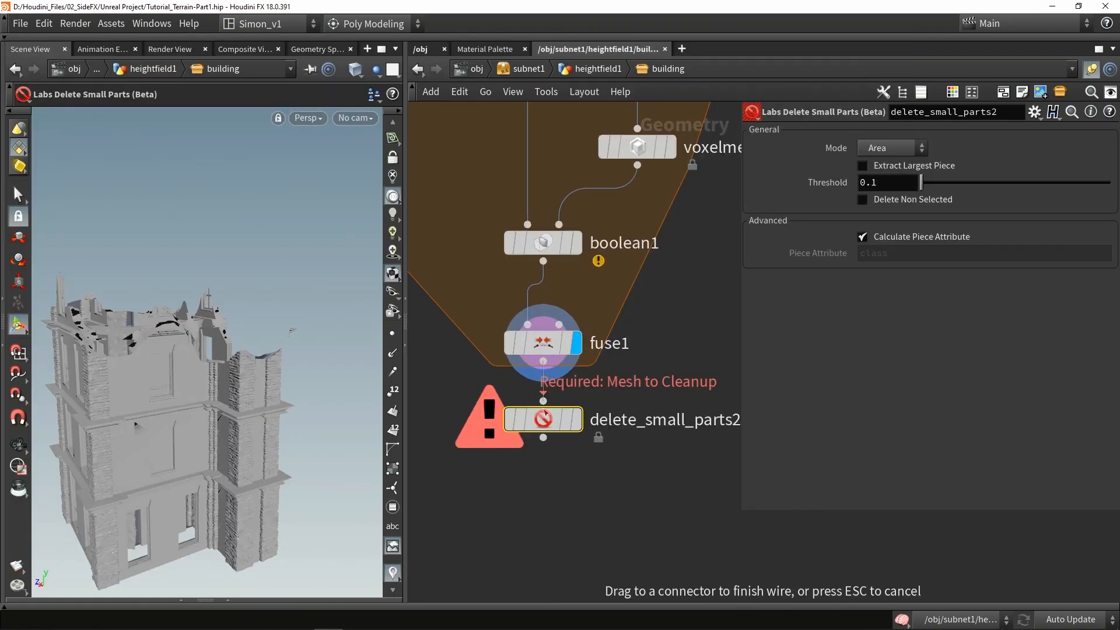
pyautogui.moveTo(542, 409); pyautogui.dragTo(543, 417)
pyautogui.click(576, 430)
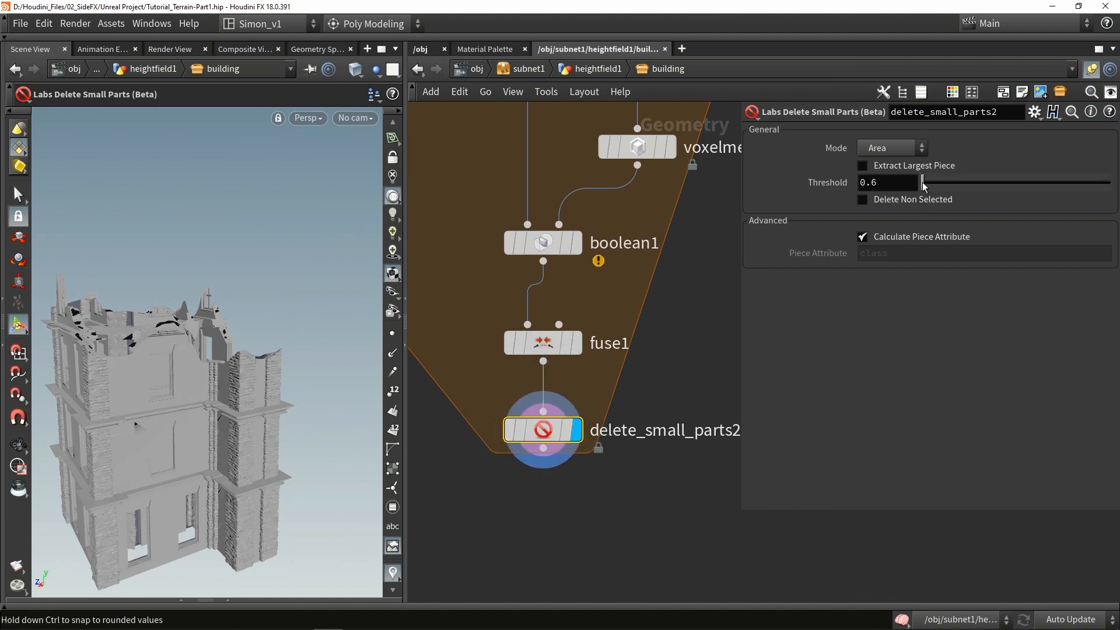
# Set the Threshold of the delete_small_parts2 node to 9.3.
pyautogui.moveTo(928, 181); pyautogui.dragTo(938, 181)
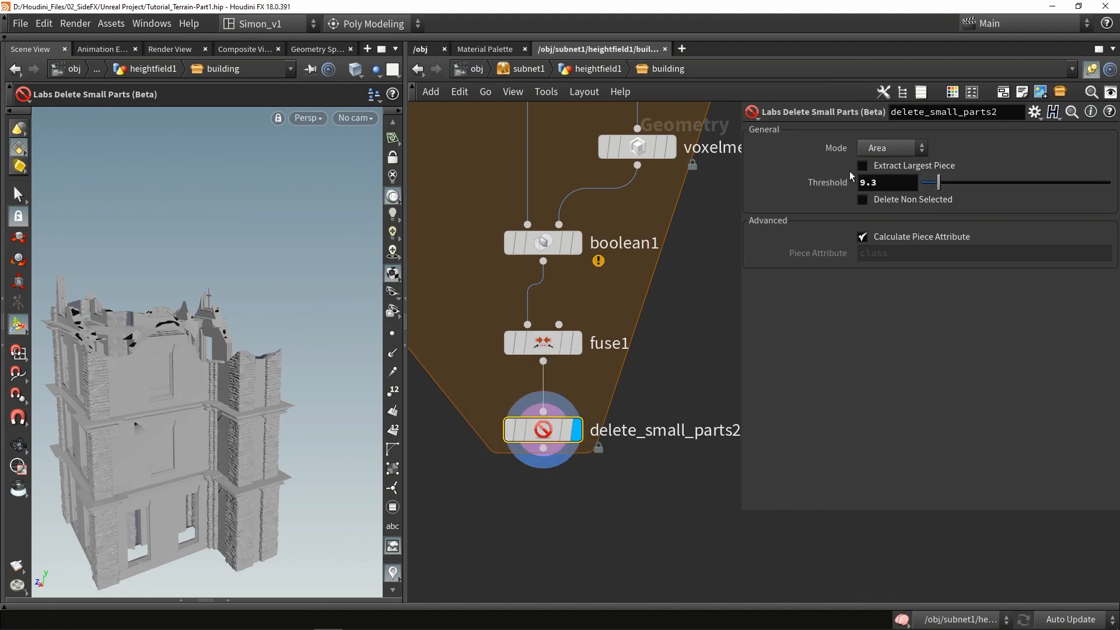
pyautogui.press('Escape')
# Display the polyextrude3 node below split1 and enable its Output Back option.
pyautogui.moveTo(232, 294); pyautogui.dragTo(195, 357)
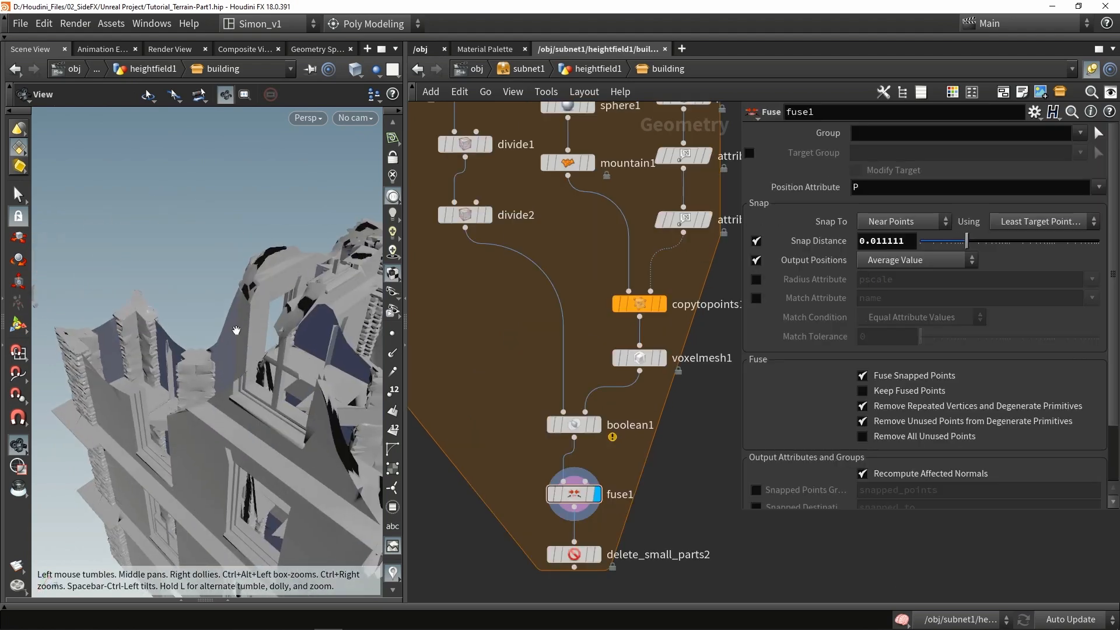
pyautogui.moveTo(204, 358); pyautogui.dragTo(233, 343)
pyautogui.press('Return')
pyautogui.moveTo(517, 314); pyautogui.dragTo(550, 473, button='middle')
pyautogui.scroll(-2, 551, 473)
pyautogui.scroll(2, 467, 240)
pyautogui.click(456, 215)
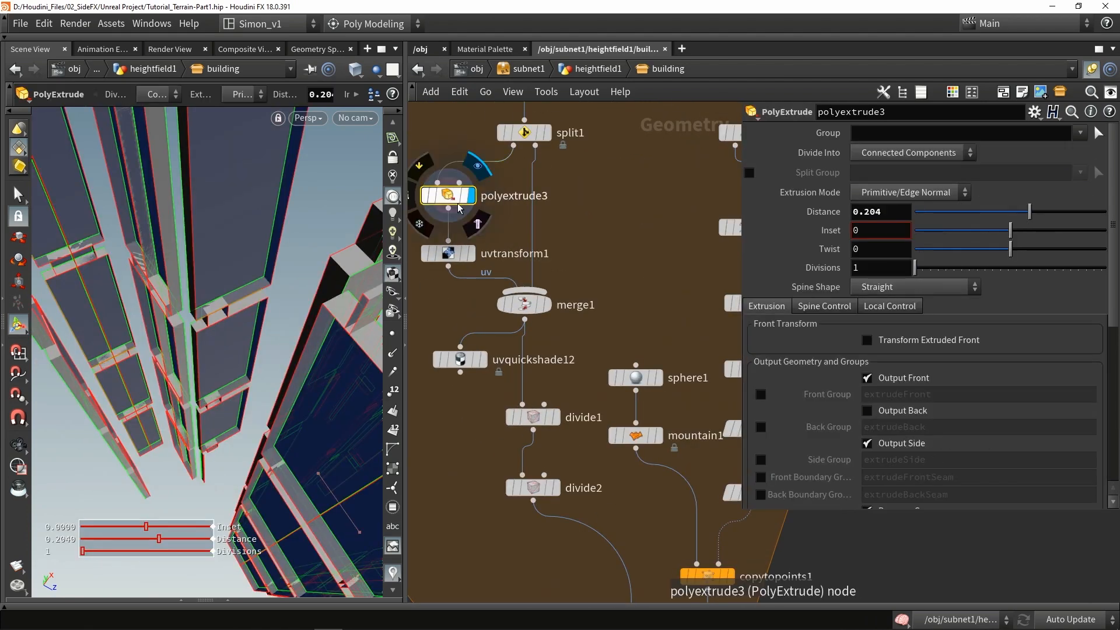
pyautogui.click(867, 412)
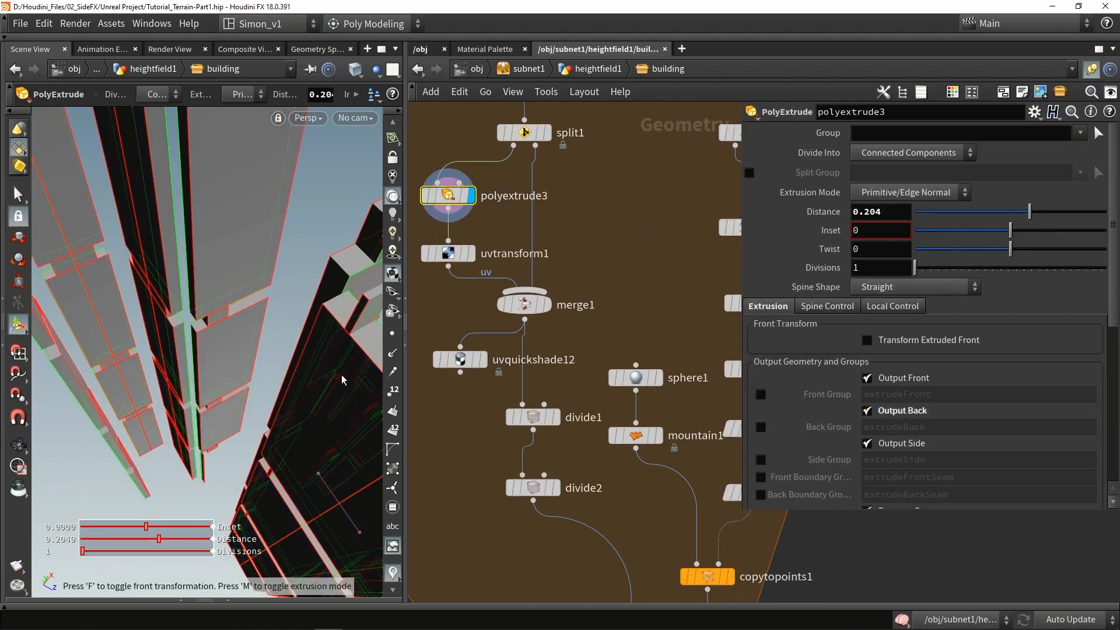
# Display the delete_small_parts2 result again and switch the viewport shading to wireframe.
pyautogui.moveTo(483, 439); pyautogui.dragTo(474, 305, button='middle')
pyautogui.scroll(-2, 474, 303)
pyautogui.moveTo(607, 589); pyautogui.dragTo(569, 470, button='middle')
pyautogui.scroll(3, 579, 491)
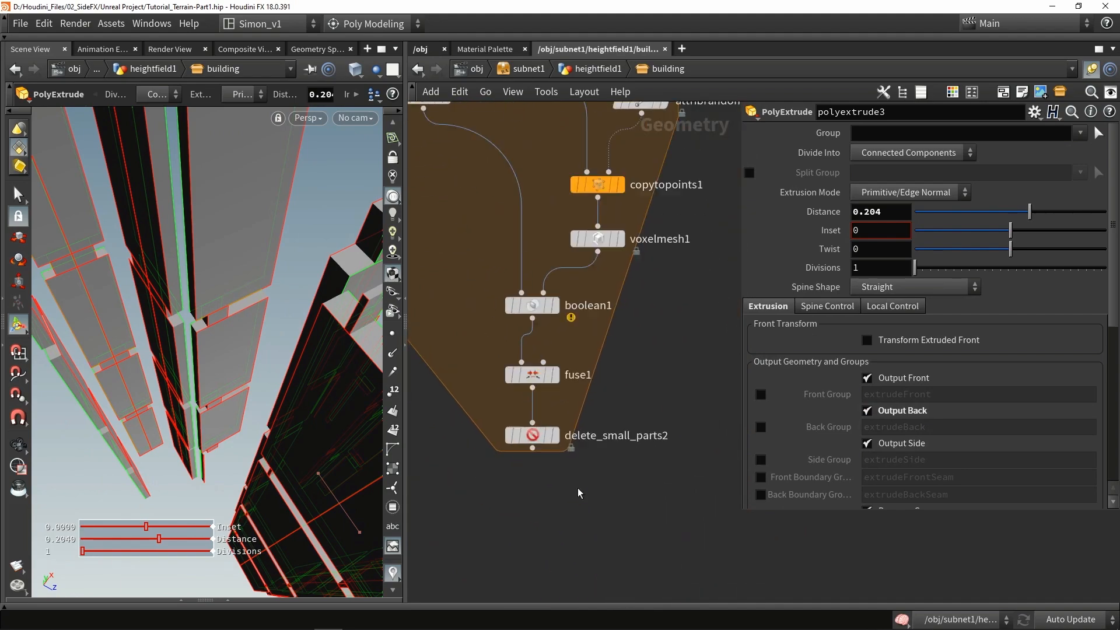
pyautogui.click(527, 430)
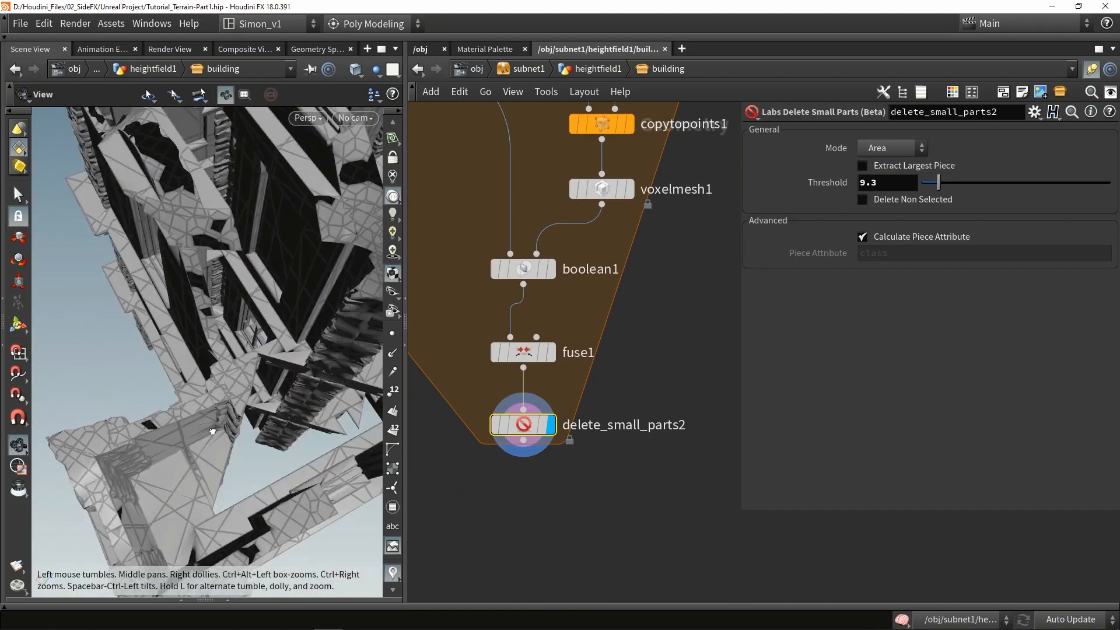
pyautogui.hotkey('shift', 'w')
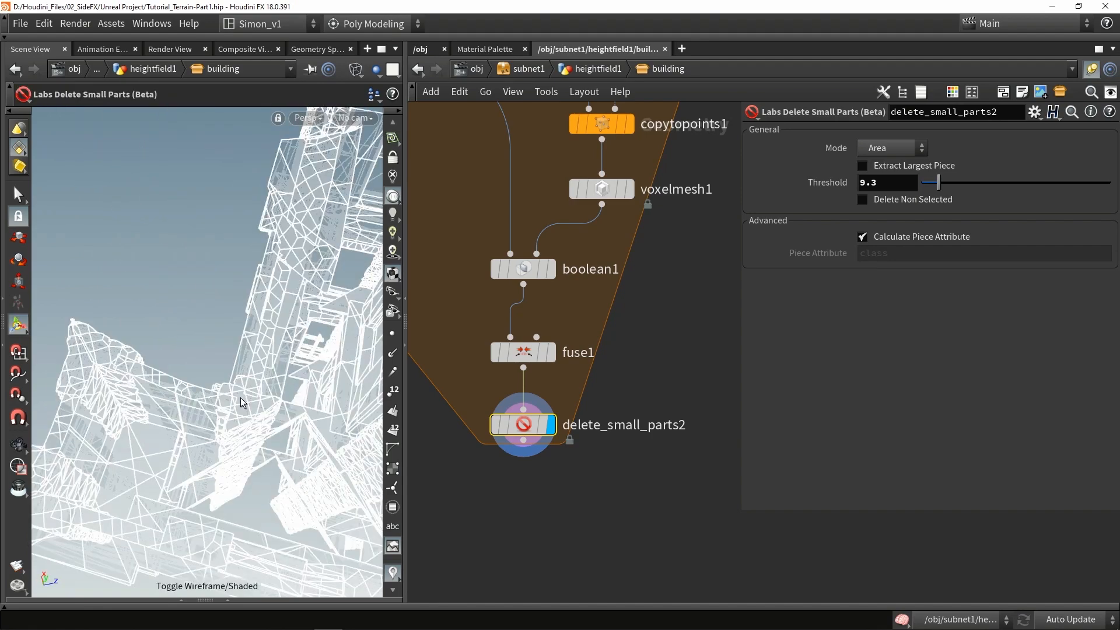